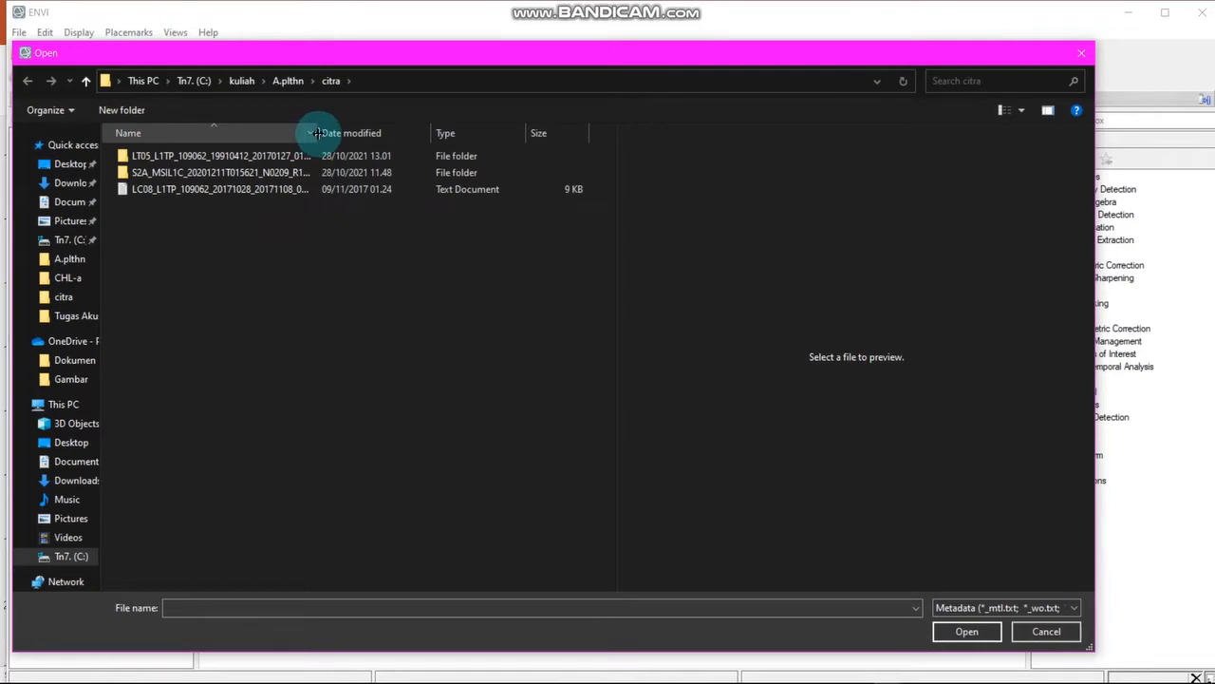
Load the Landsat 8 metadata file LC08_L1TP_109062_20171028_20171108_01_T1_MTL from the citra folder
drag(317, 133, 461, 201)
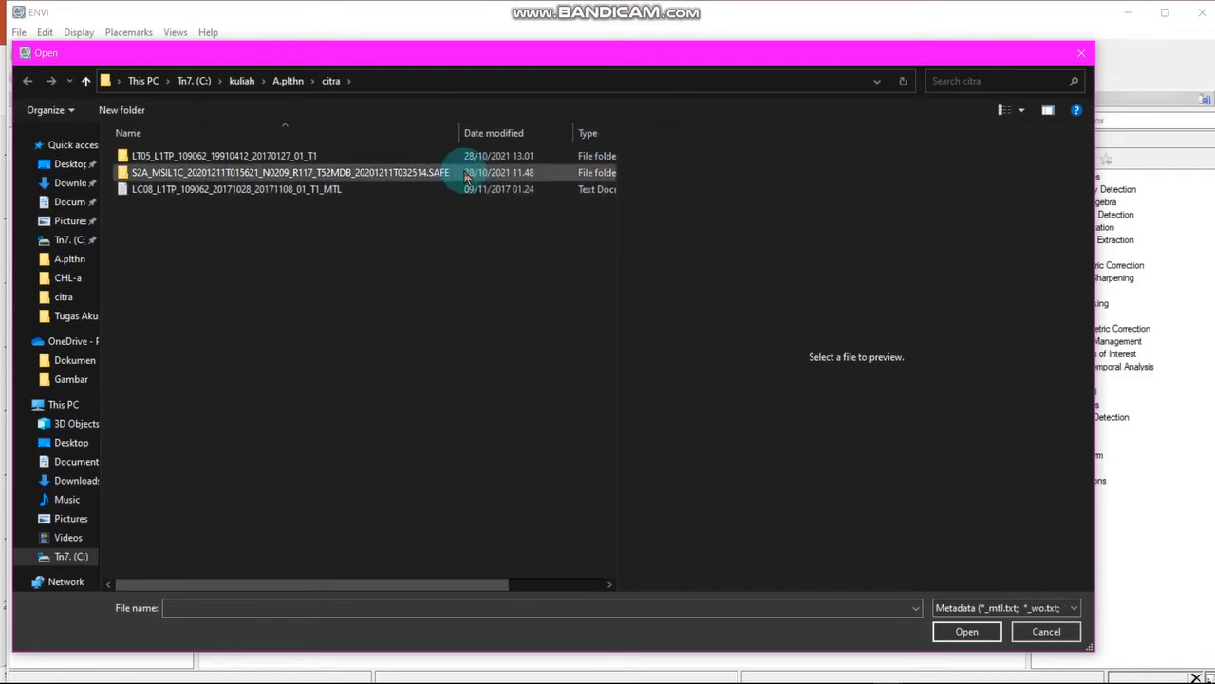
click(314, 195)
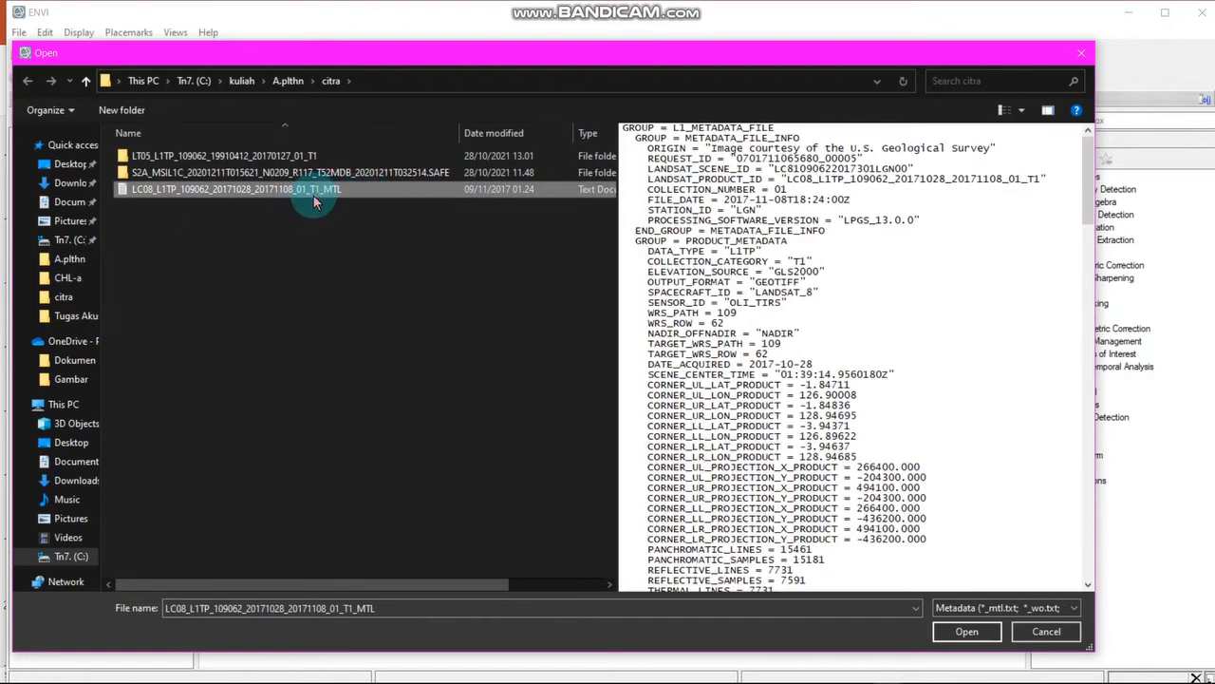
click(967, 632)
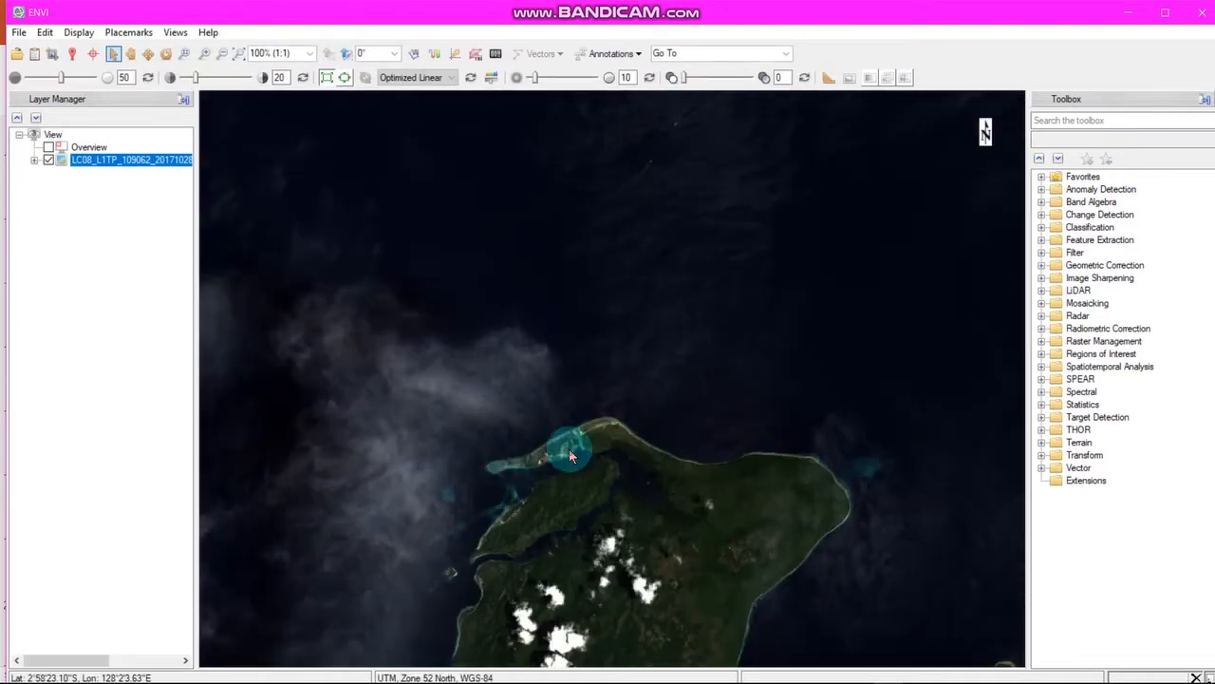
Find the Layer Stacking tool in the toolbox with the search text "layer st" and open it
scroll(579, 383, down, 5)
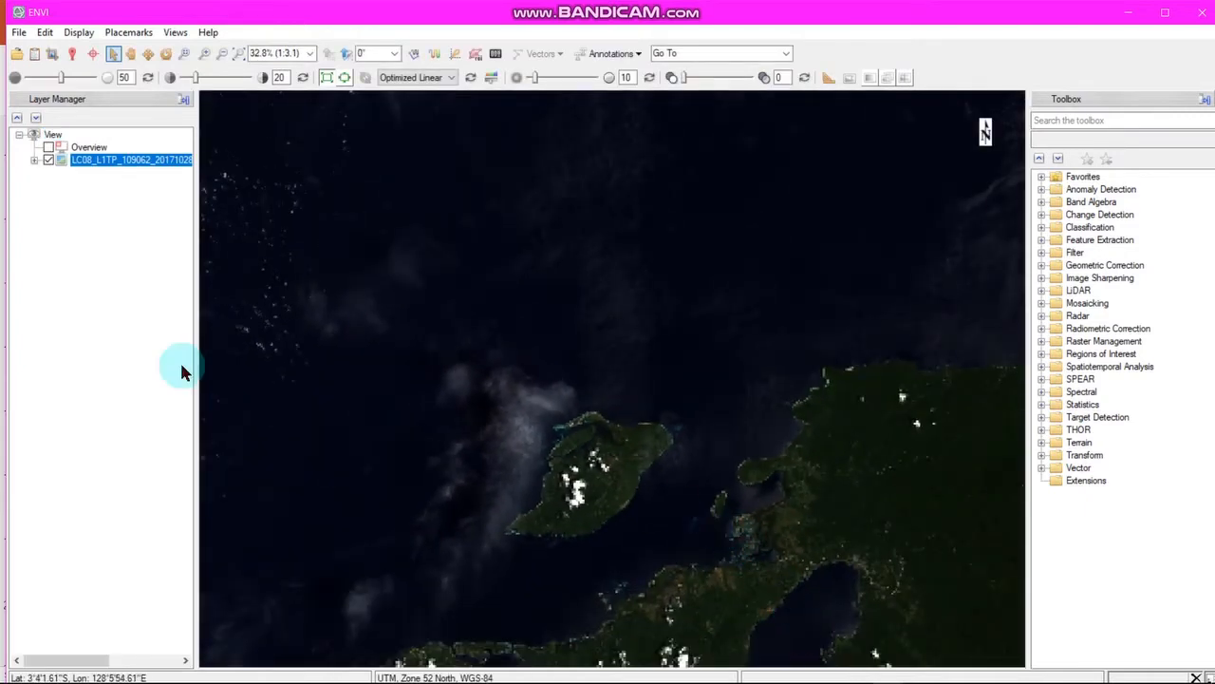
click(130, 57)
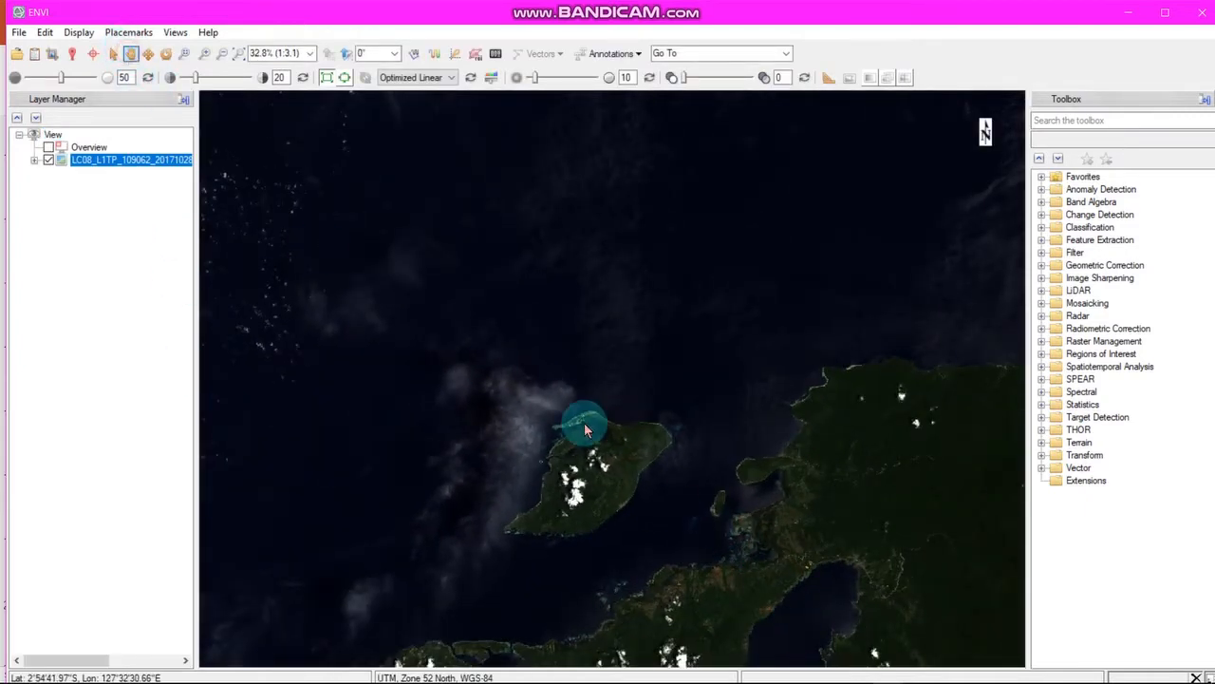
drag(679, 554, 480, 317)
drag(689, 529, 700, 427)
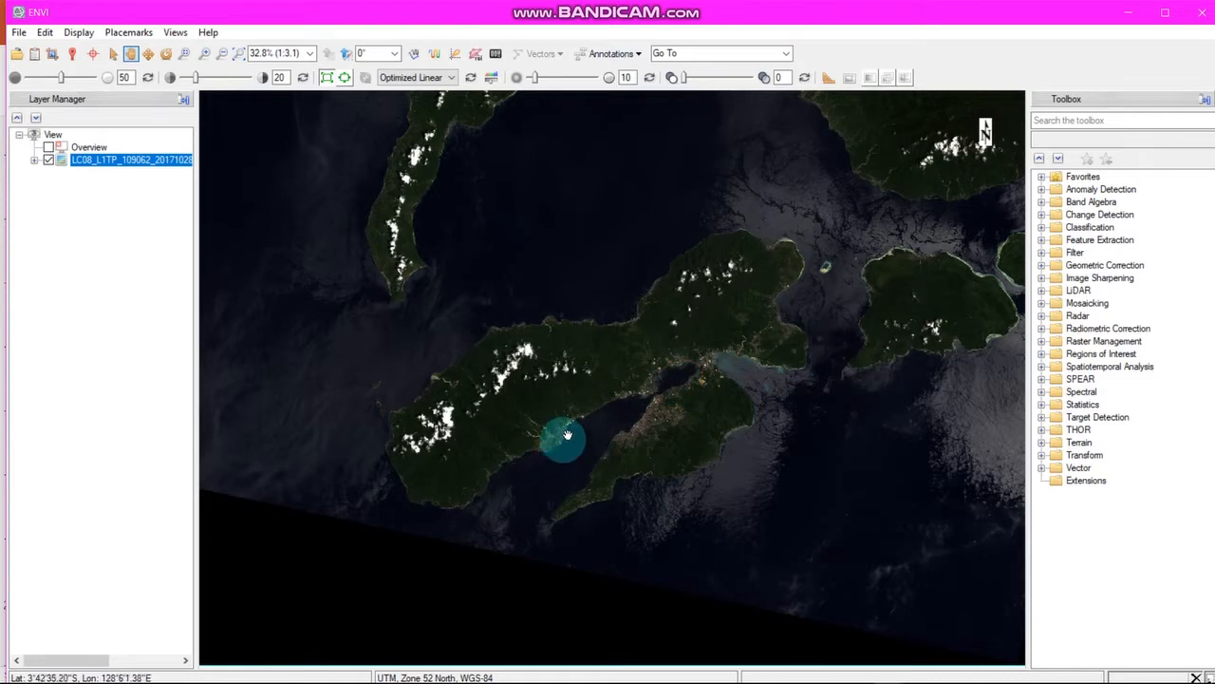
click(1046, 138)
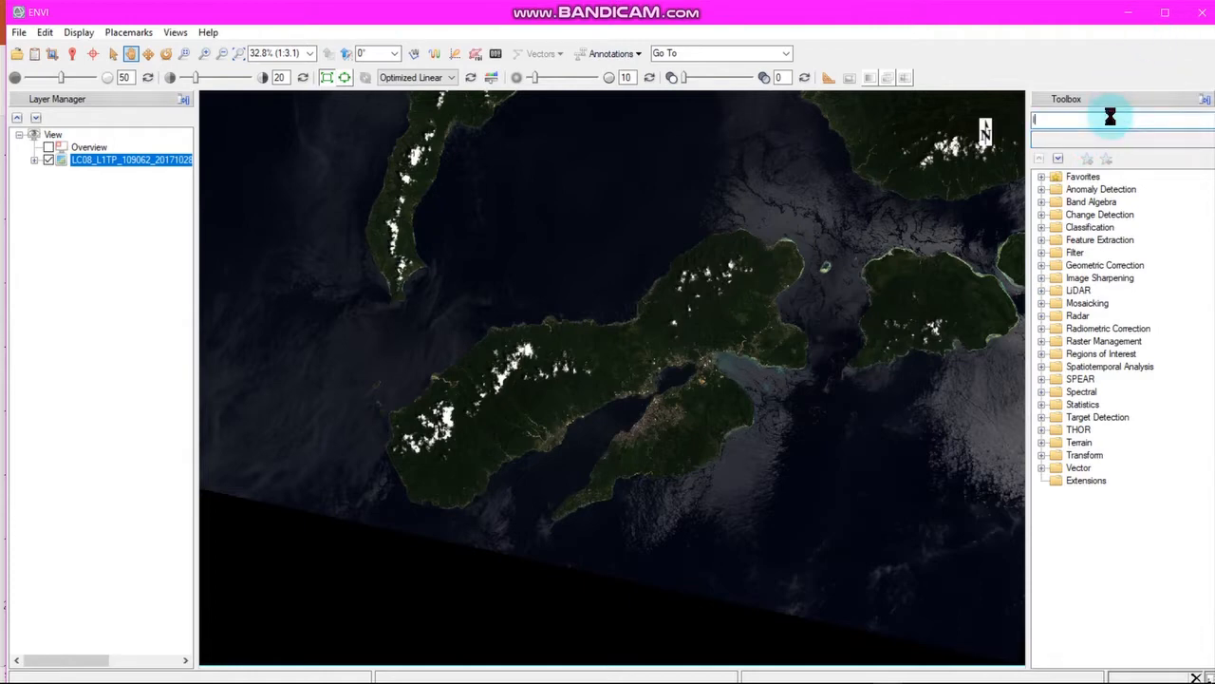
text(layer st)
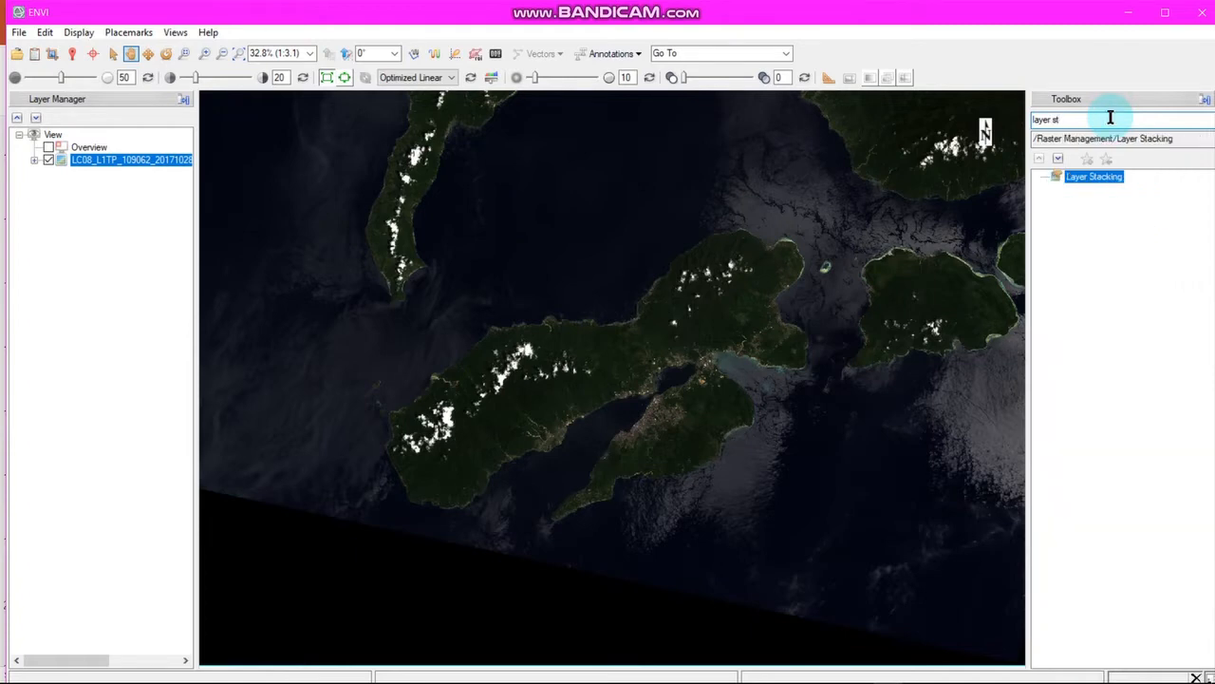
double_click(1087, 179)
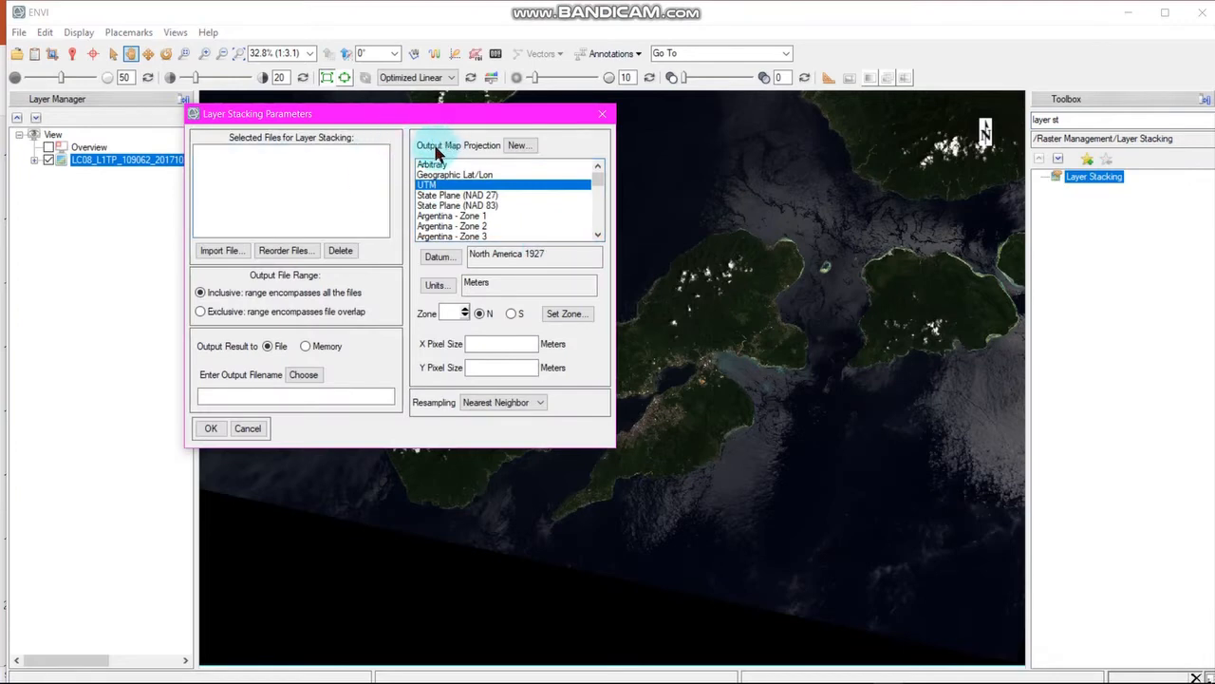
Set the output map projection's datum to WGS-84 for the layer stack
click(438, 257)
scroll(487, 267, down, 5)
scroll(486, 267, down, 1)
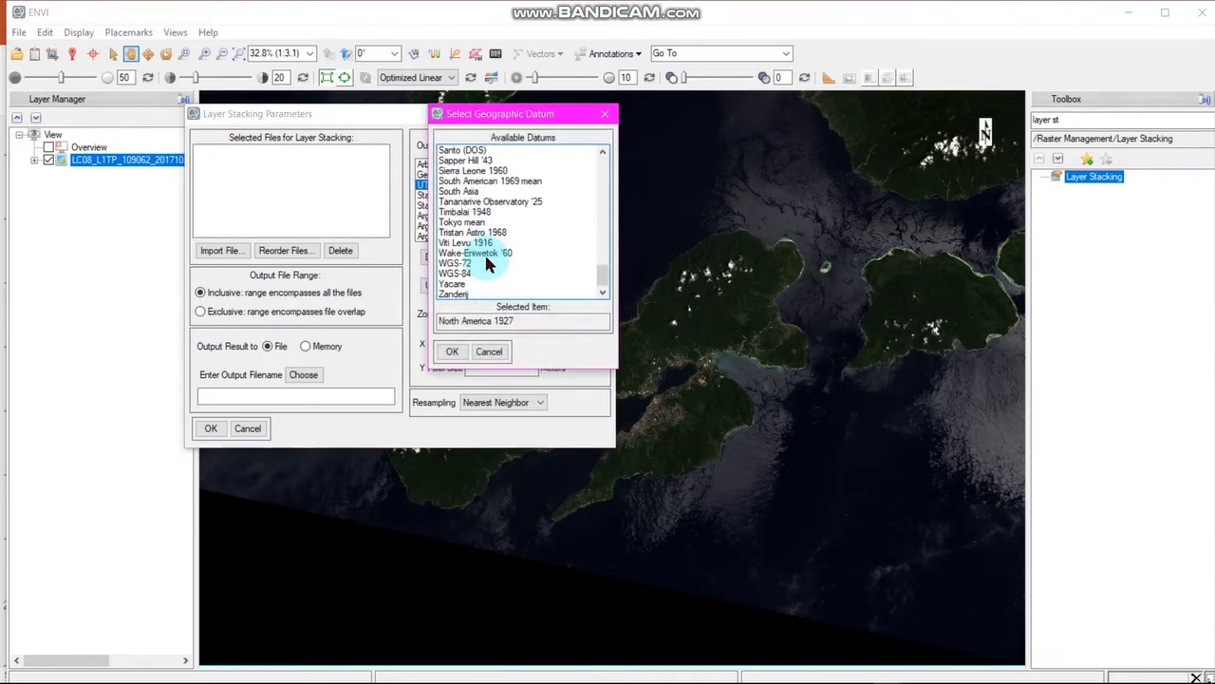
click(456, 273)
click(450, 351)
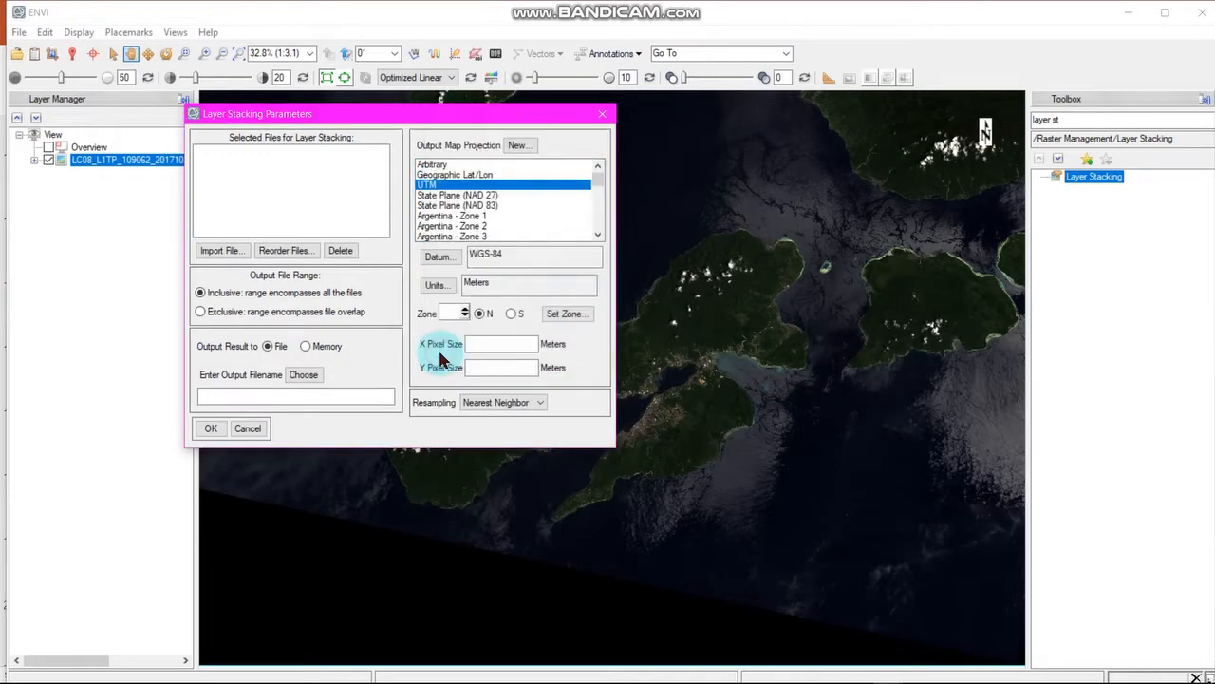
click(785, 204)
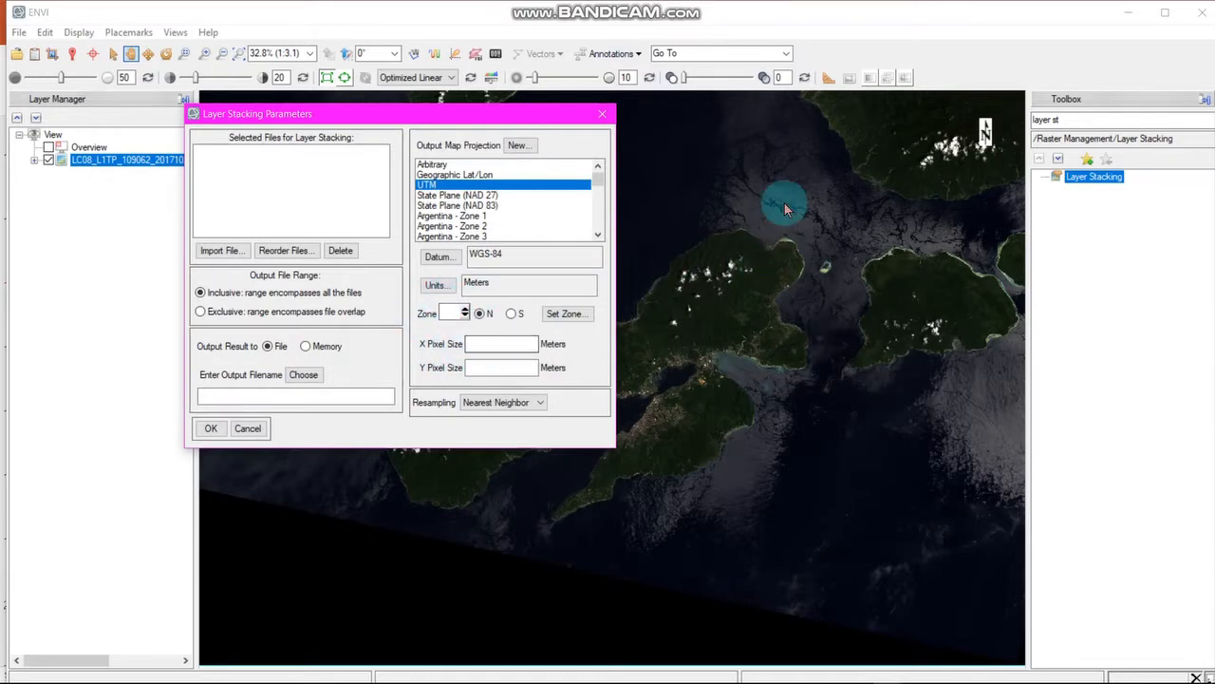
Set the output UTM zone to 52 South and dismiss the system update notification
click(514, 313)
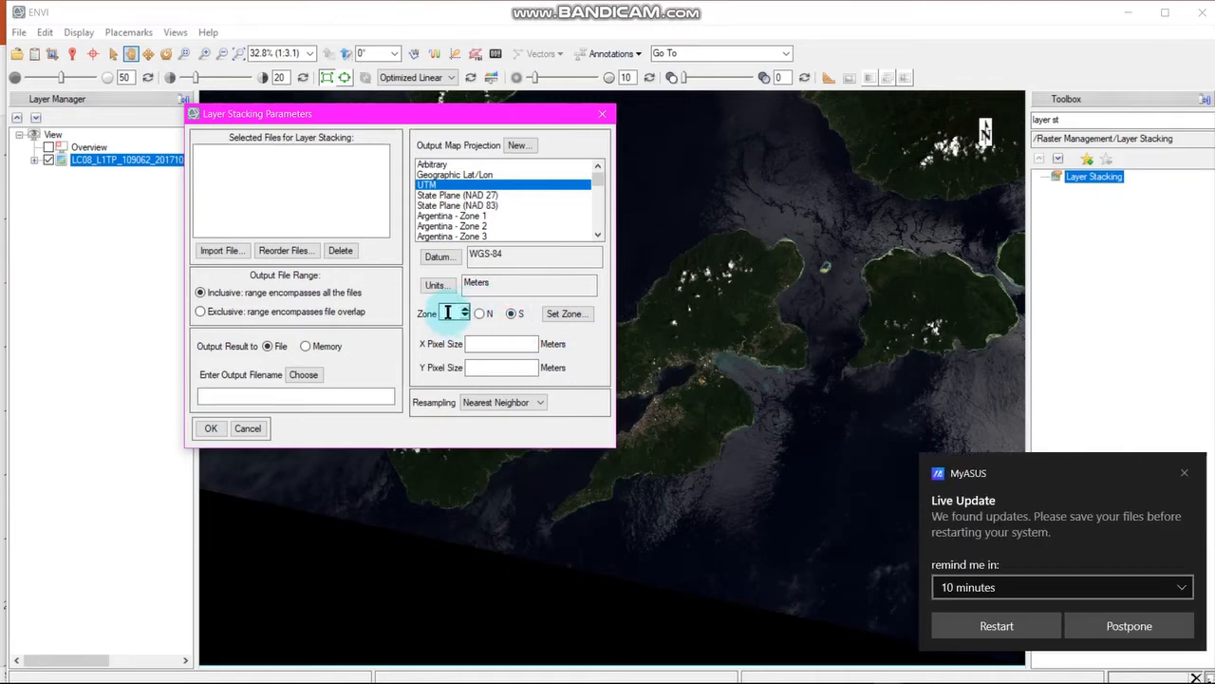
click(1180, 472)
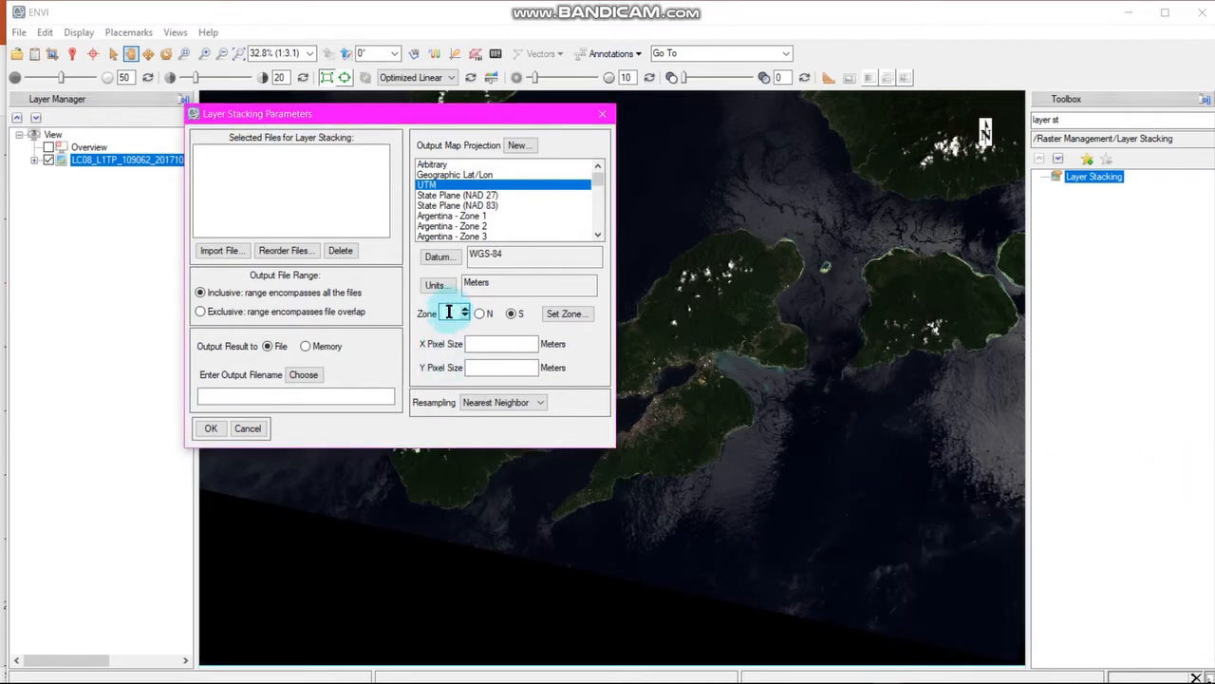
click(449, 313)
text(52)
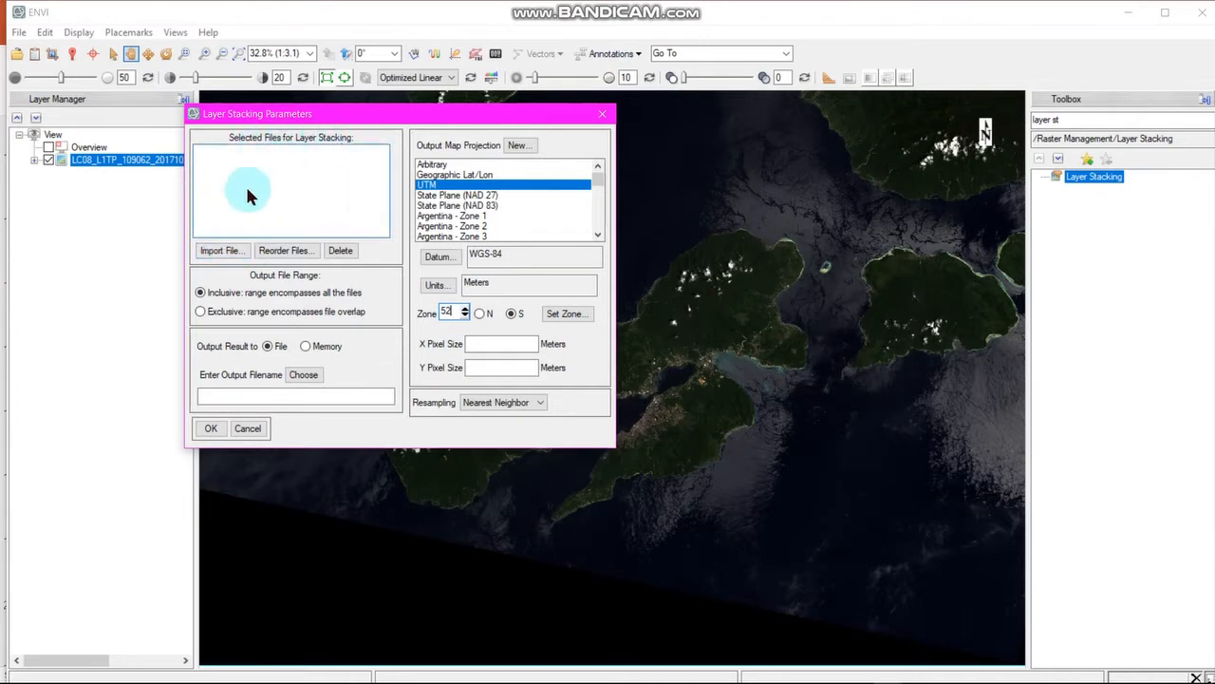
Start importing a file for the layer stack, compare the available inputs' information and select the seven-band, 30-meter Landsat OLI file
click(222, 252)
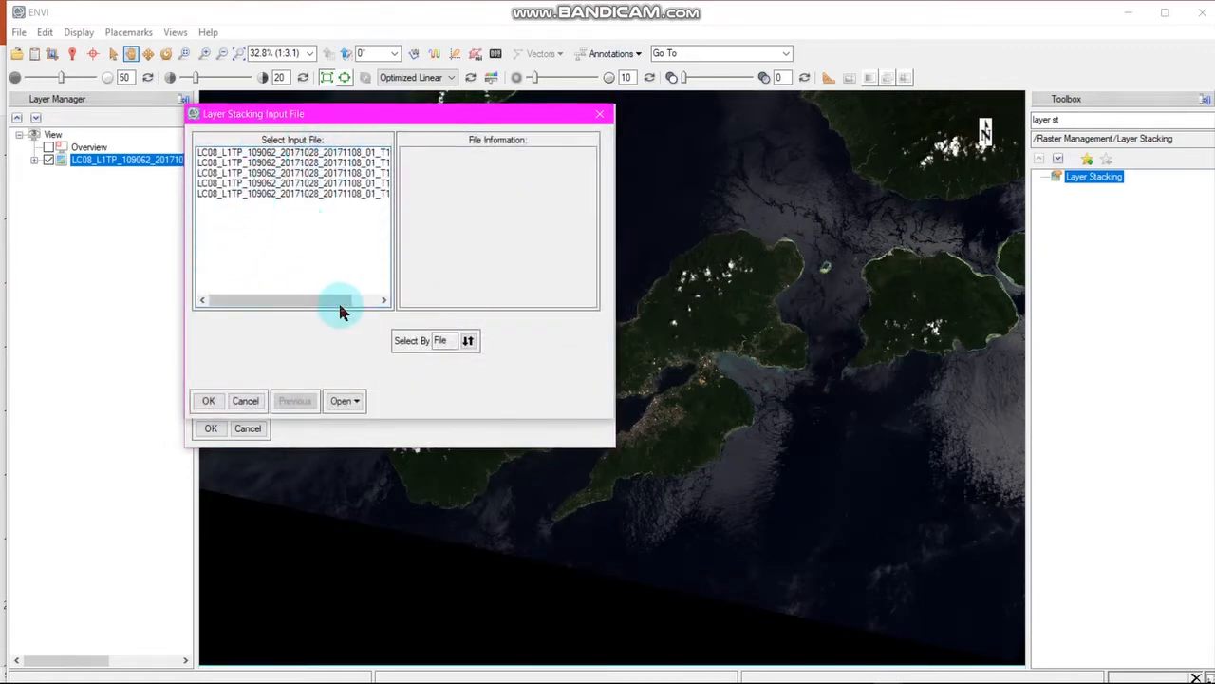
click(373, 154)
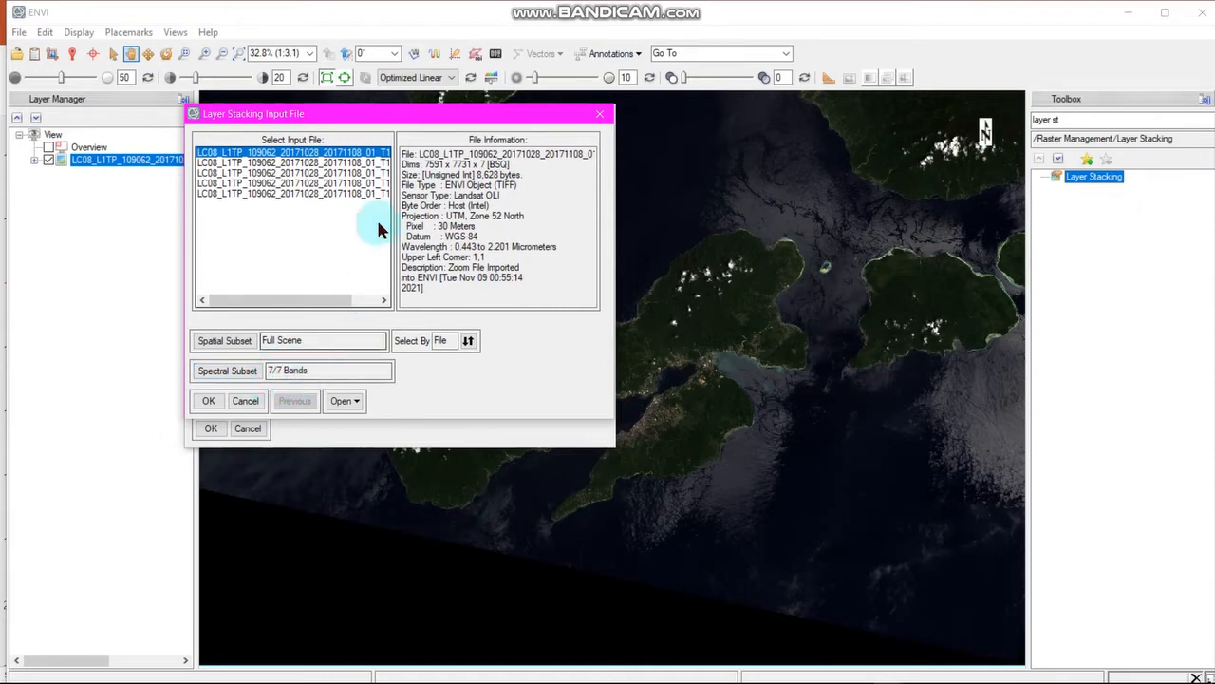
click(297, 185)
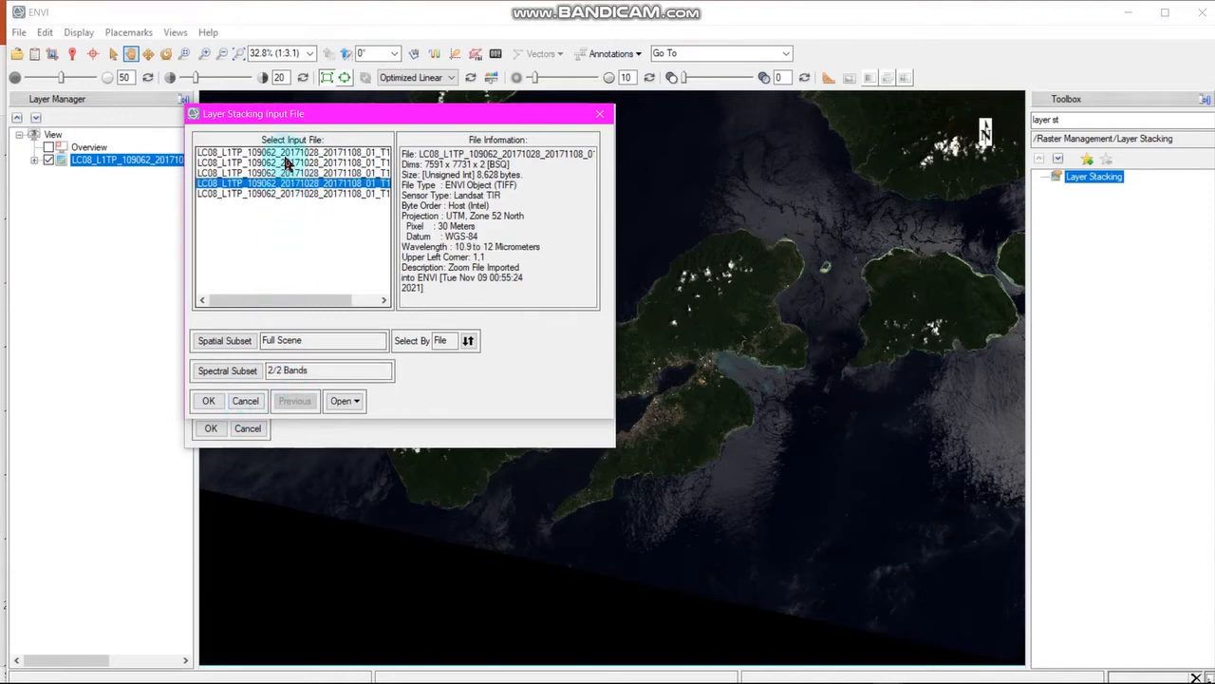
click(287, 163)
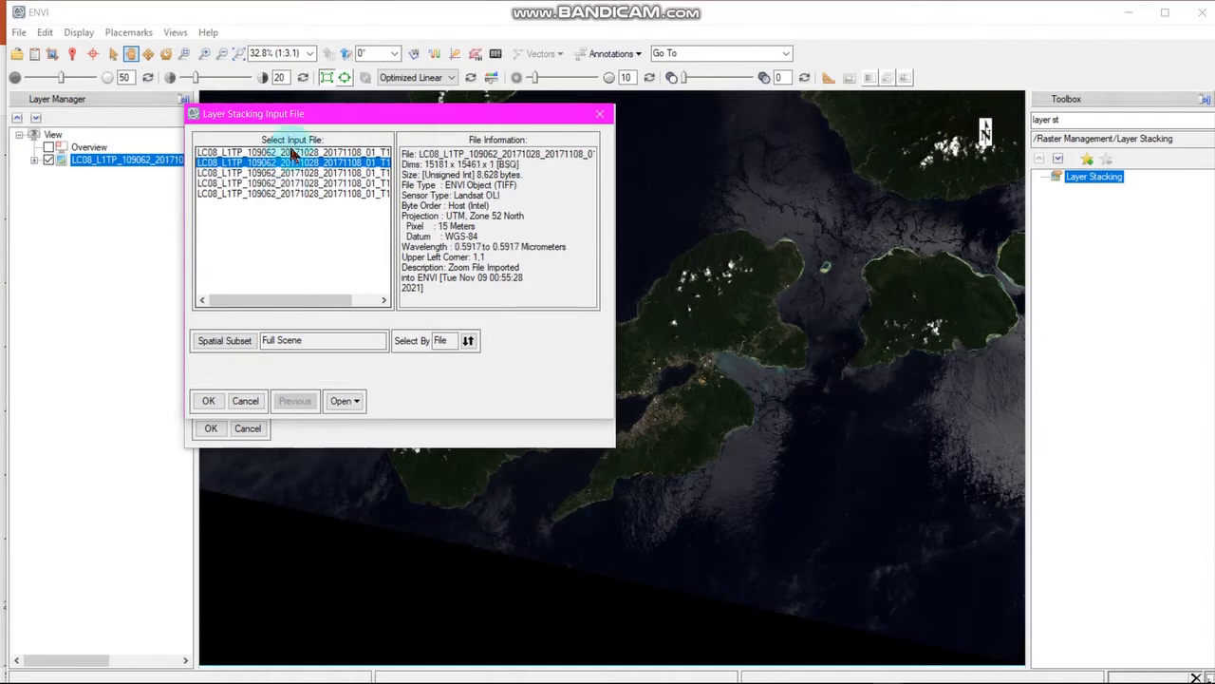
click(294, 153)
click(295, 163)
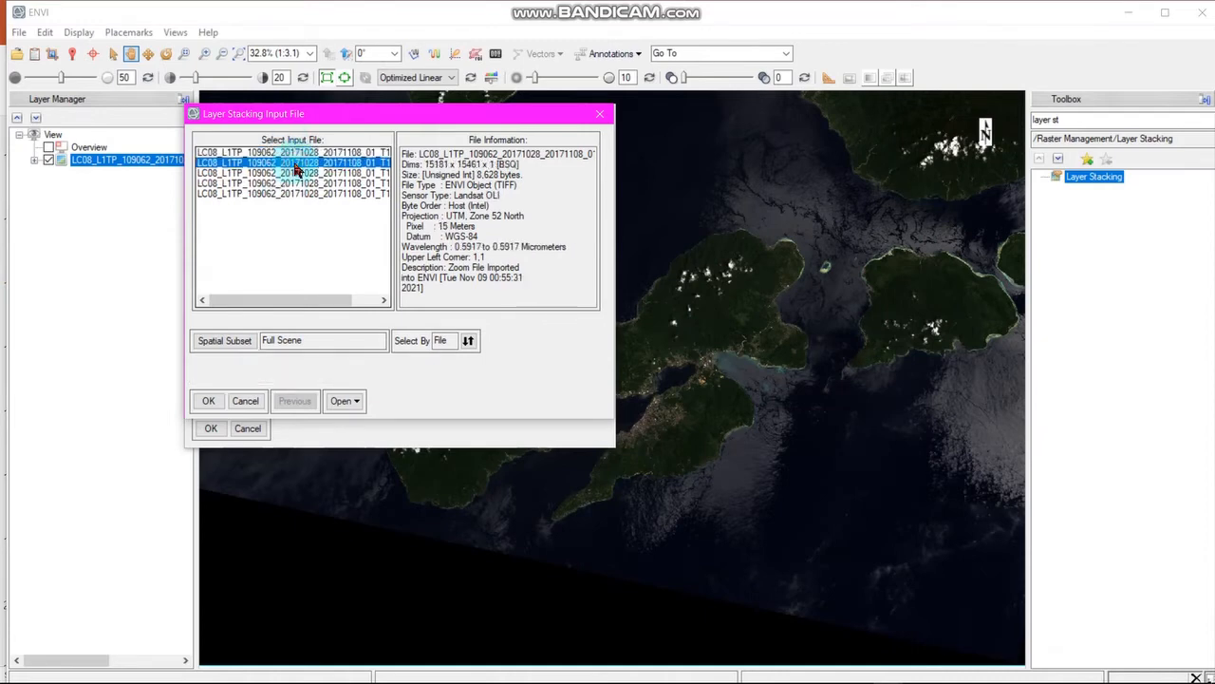
click(295, 174)
click(293, 184)
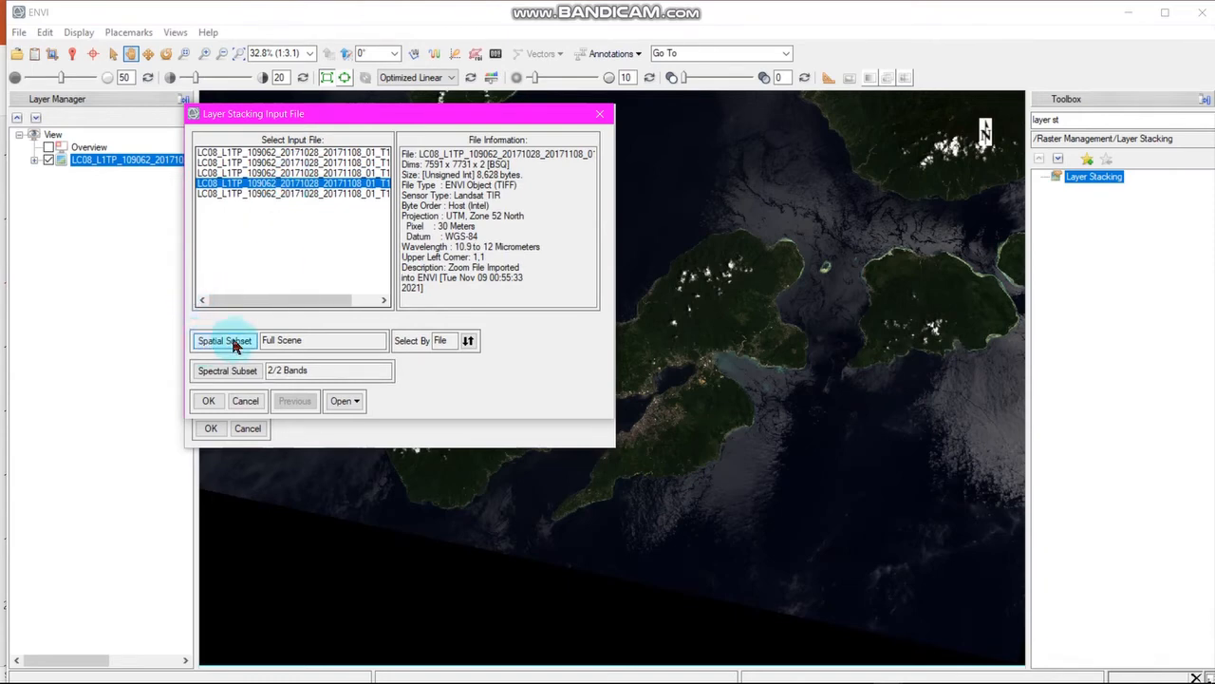
click(291, 153)
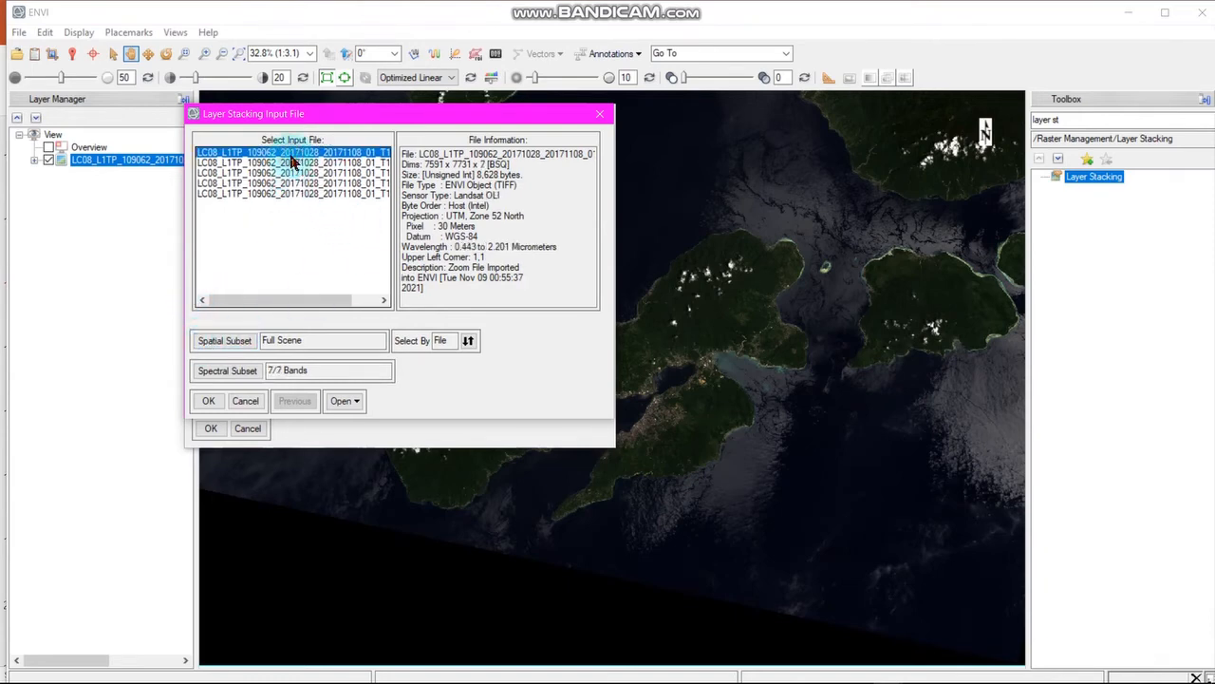
Subset the input by image to about 715 samples by 492 lines around the islands near the scene's southern edge, and add it to the stack
click(225, 342)
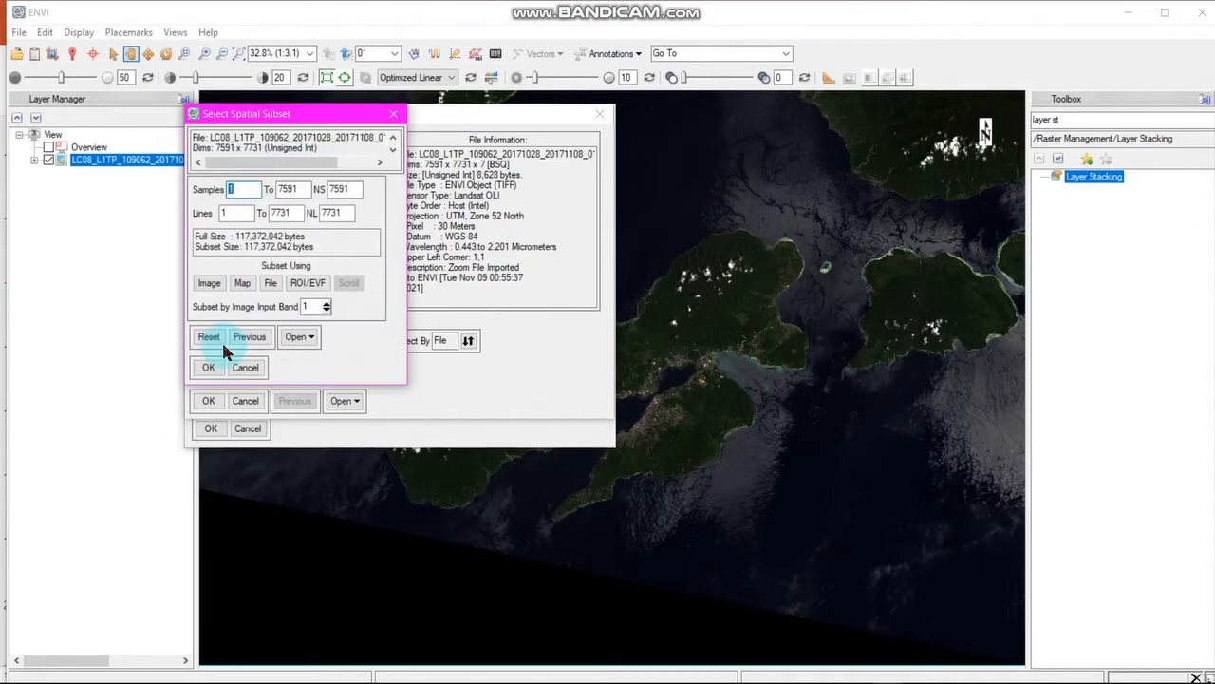
drag(296, 115, 729, 189)
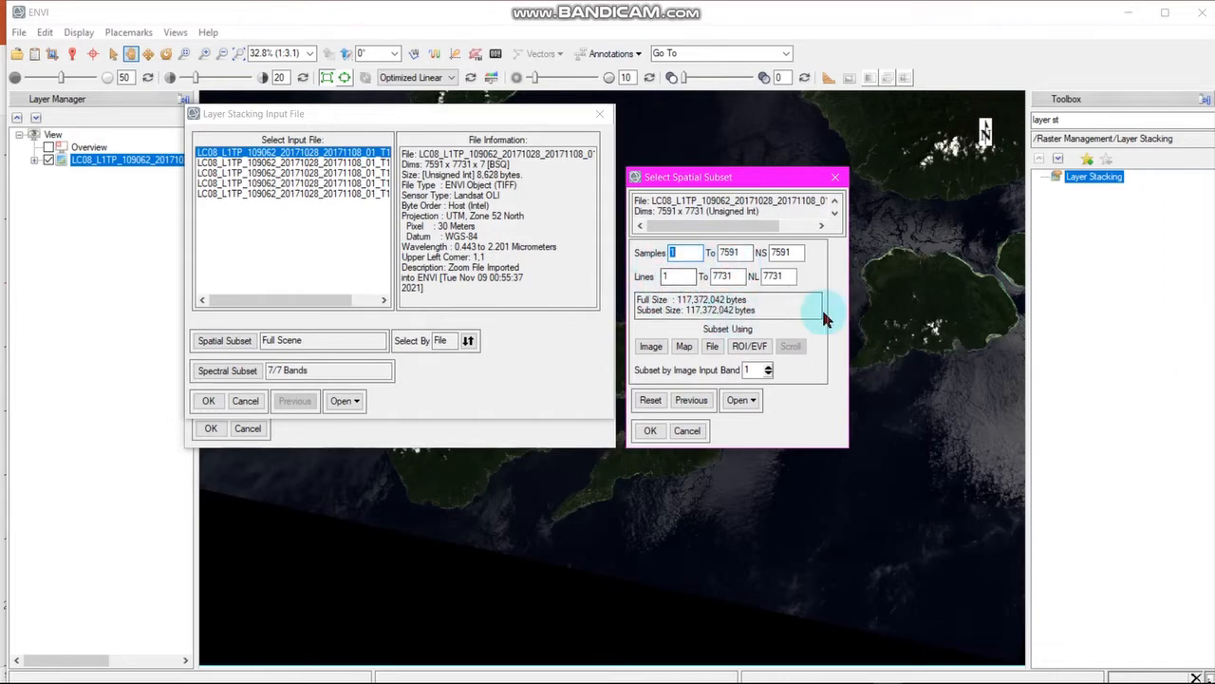
click(651, 347)
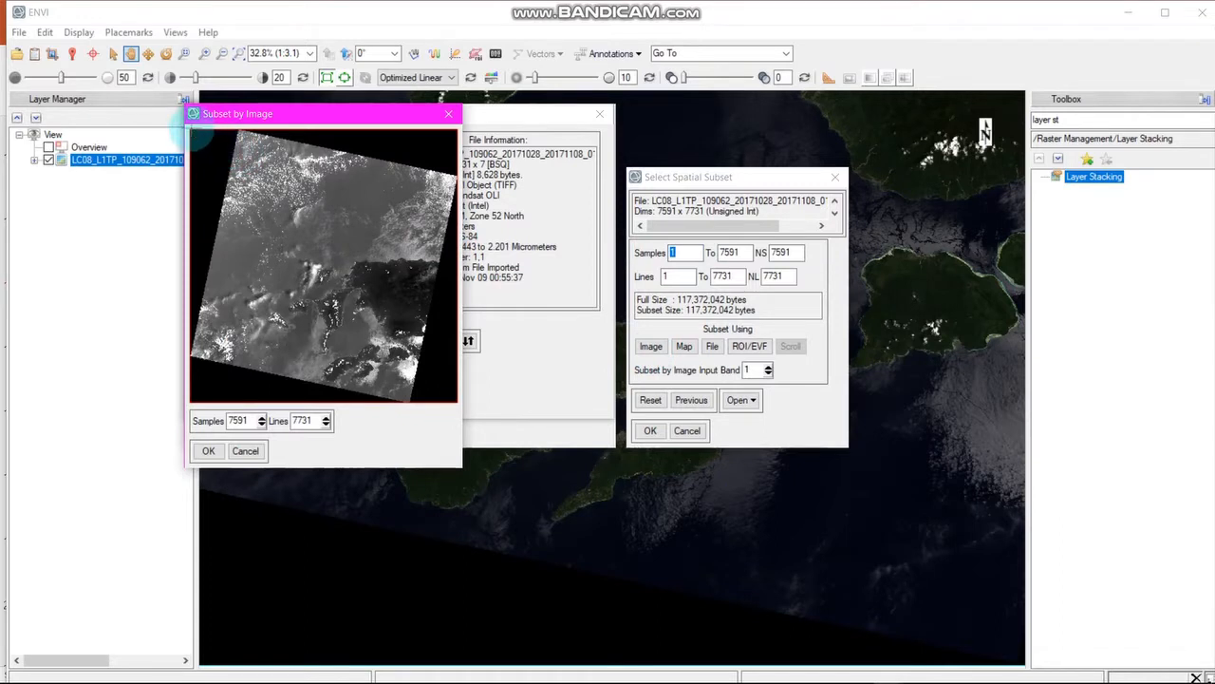
drag(195, 130, 349, 355)
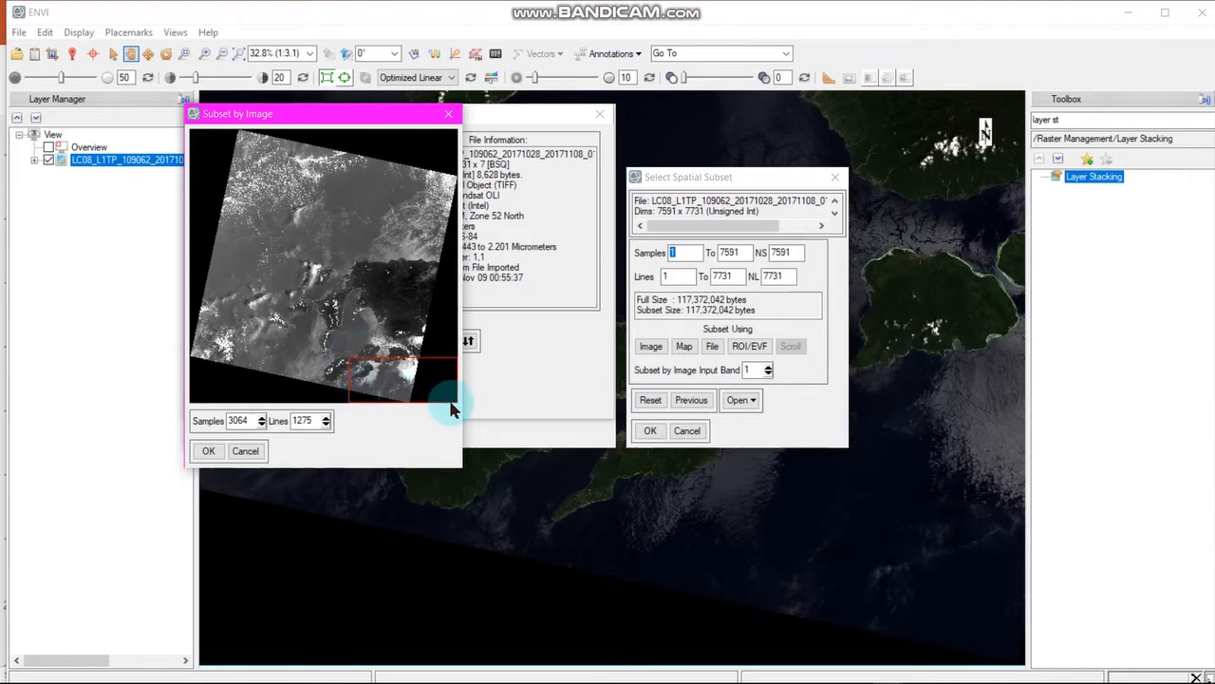
drag(454, 405, 341, 375)
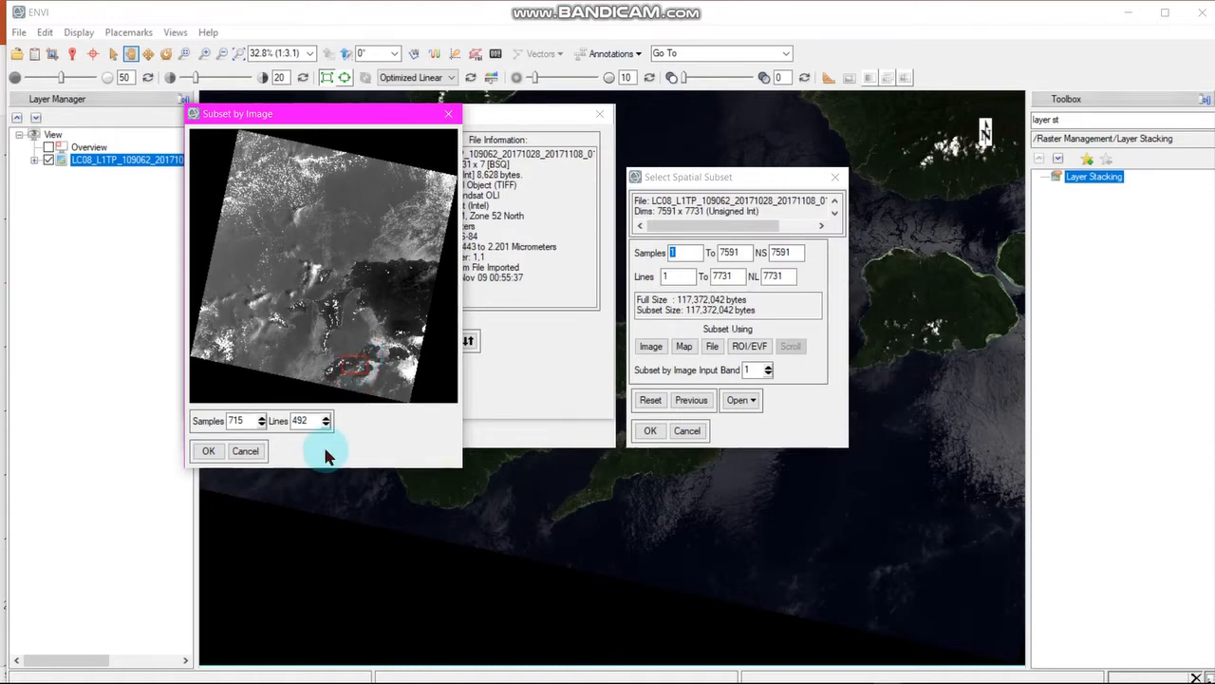
click(210, 452)
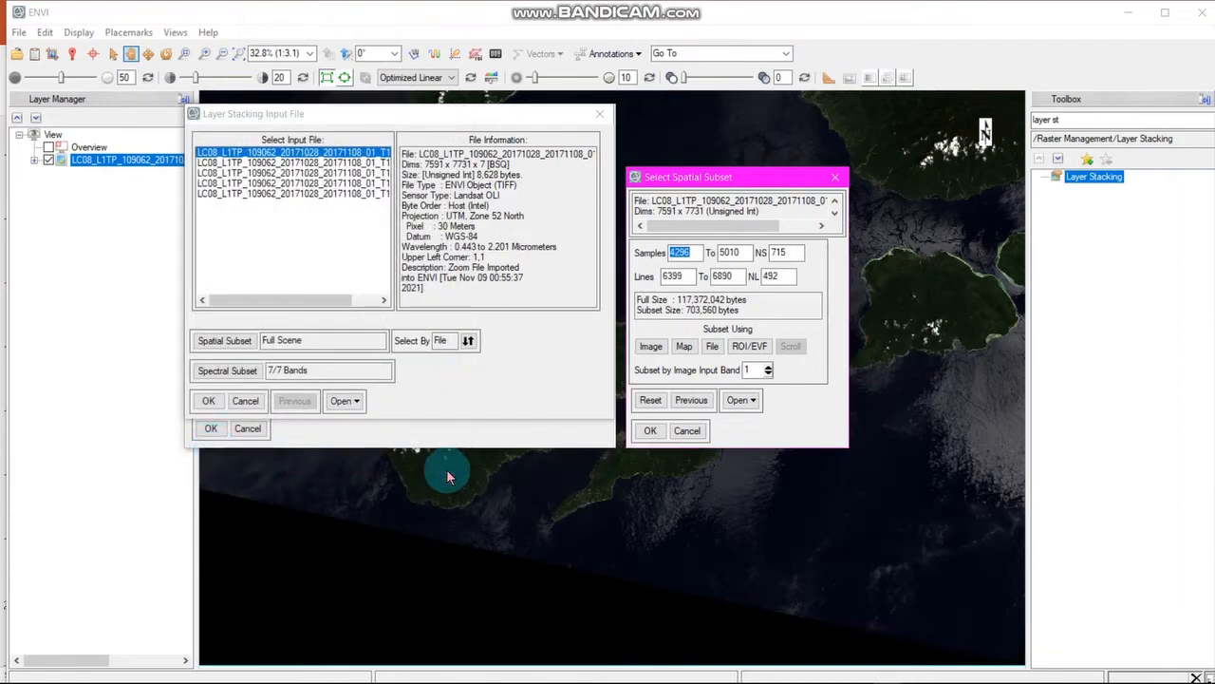
click(651, 431)
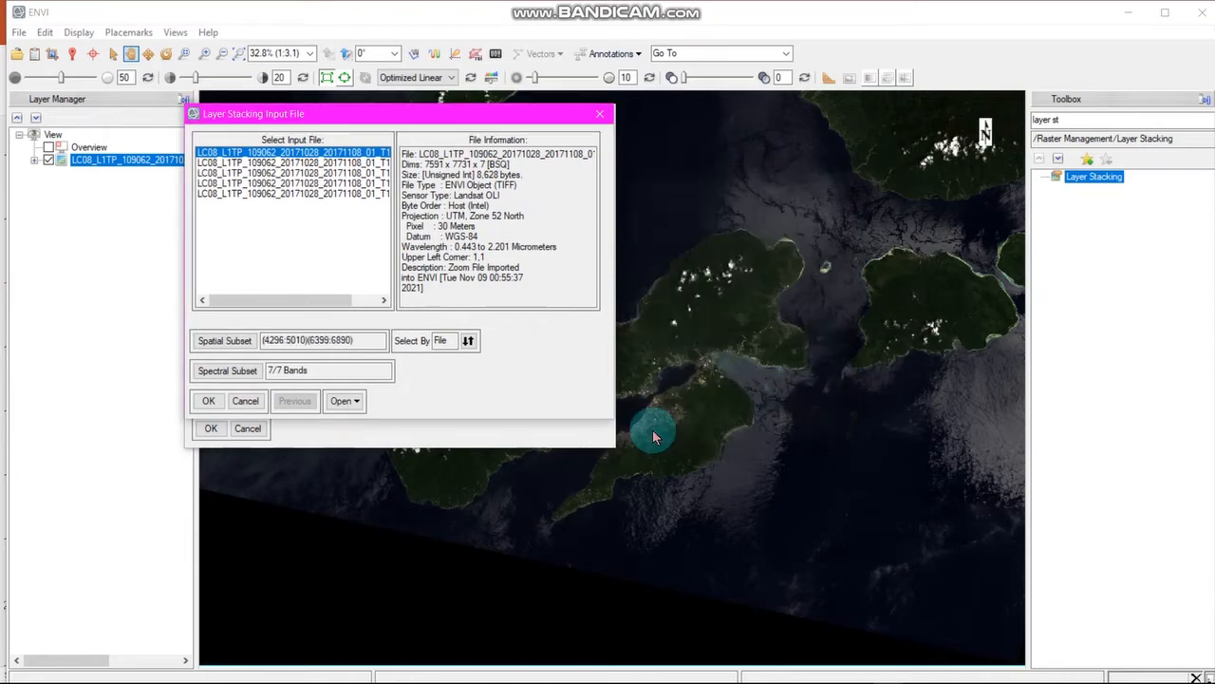
click(363, 340)
click(211, 401)
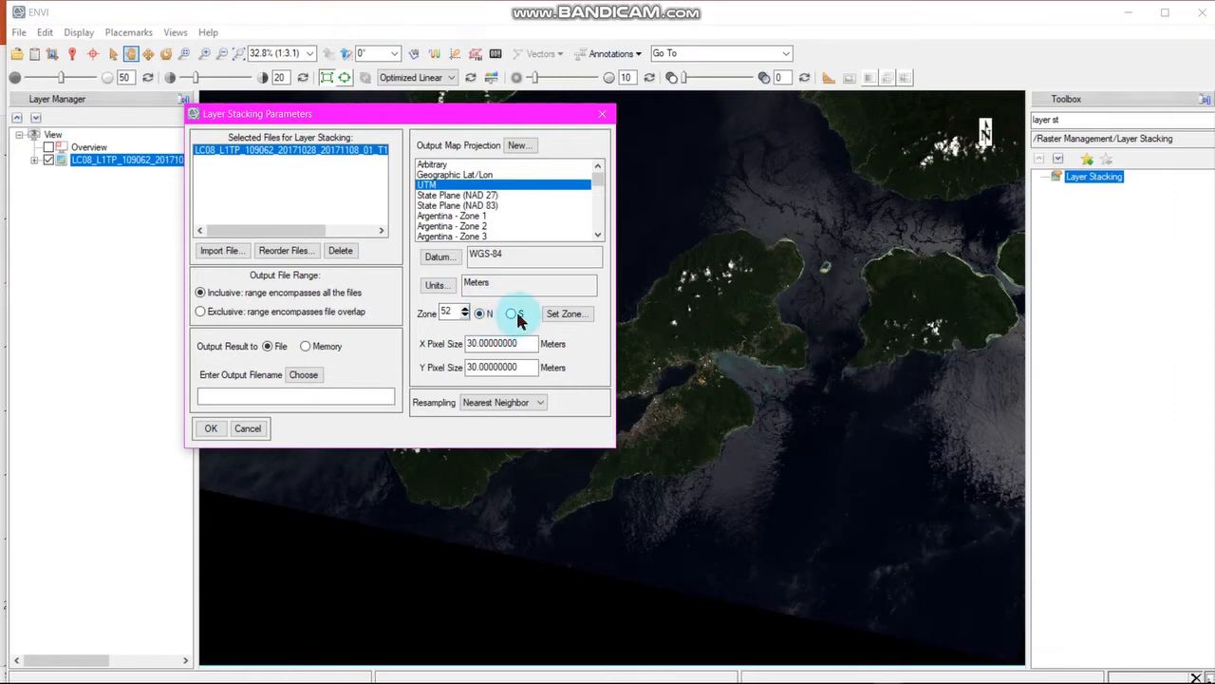
Choose the Latihan folder for the stacked output and create a new subfolder named "CHL-a (pentury)" in it
click(305, 376)
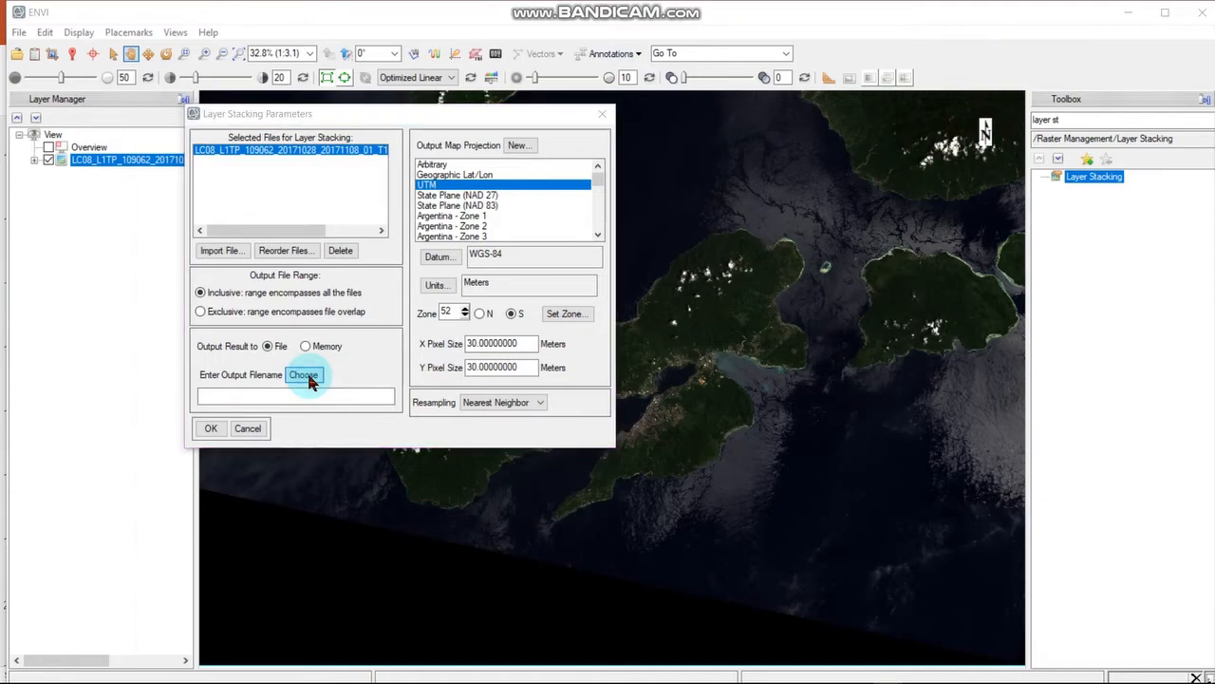
click(450, 104)
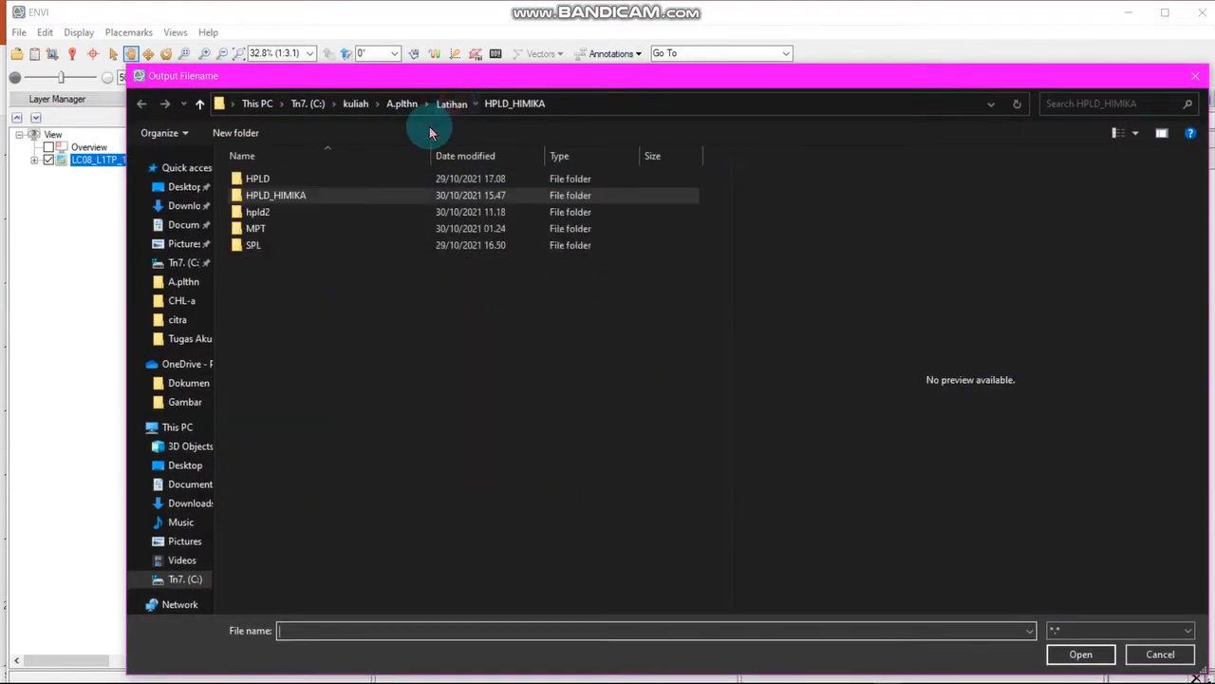
right_click(277, 337)
mouse_move(418, 521)
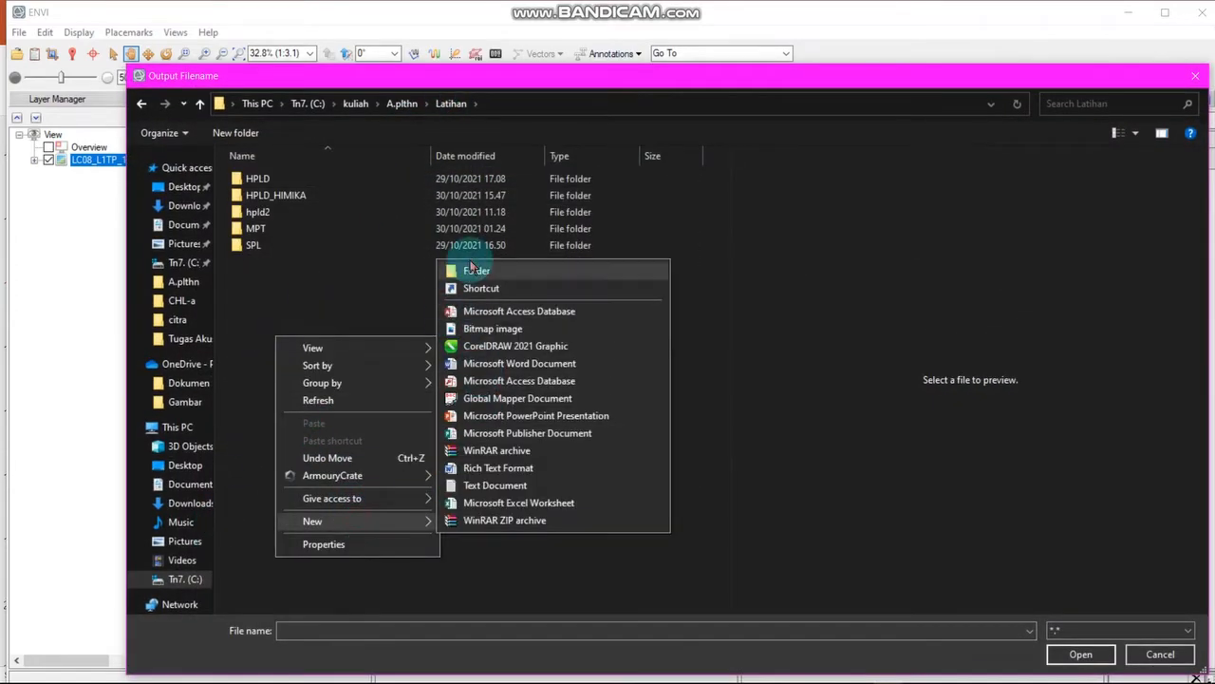
click(474, 271)
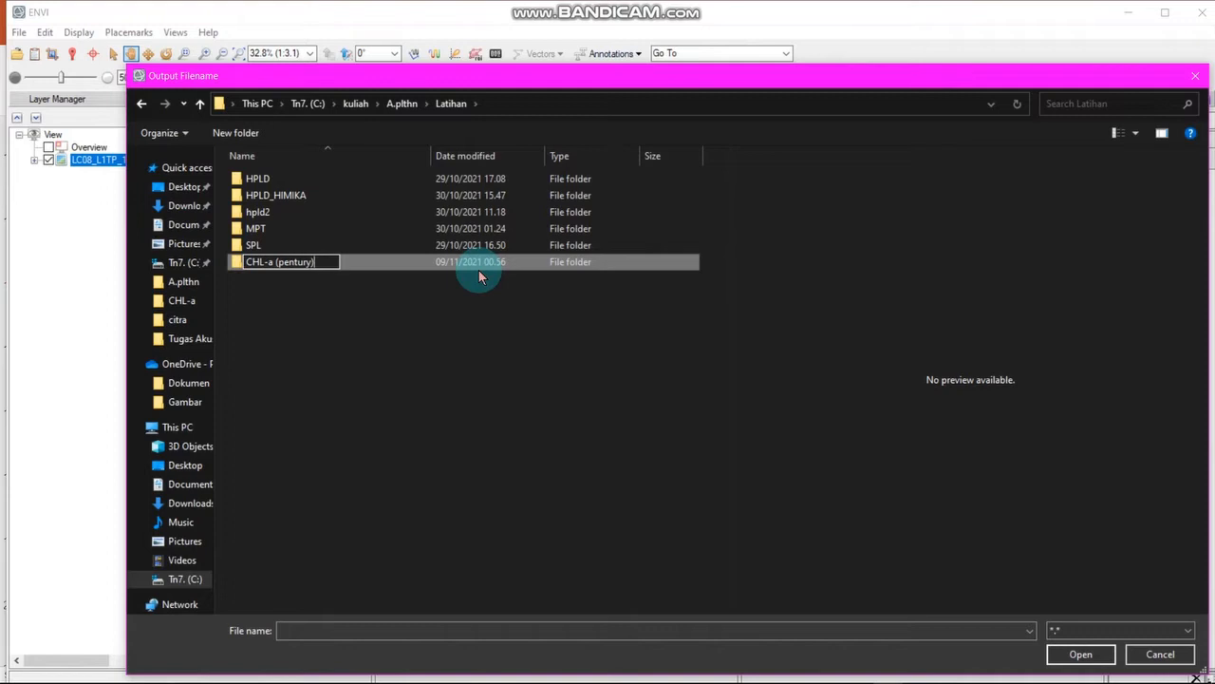
click(450, 340)
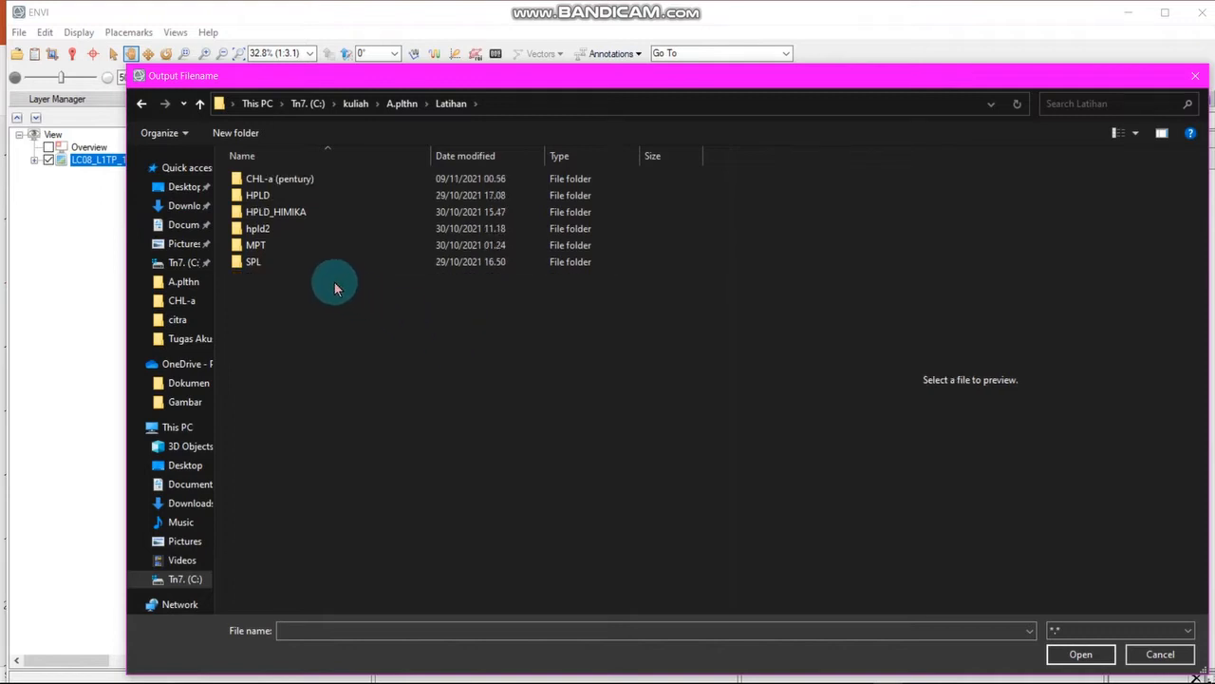
Name the output file 1.Cropping inside the CHL-a (pentury) folder and run the layer stacking
click(285, 187)
double_click(285, 187)
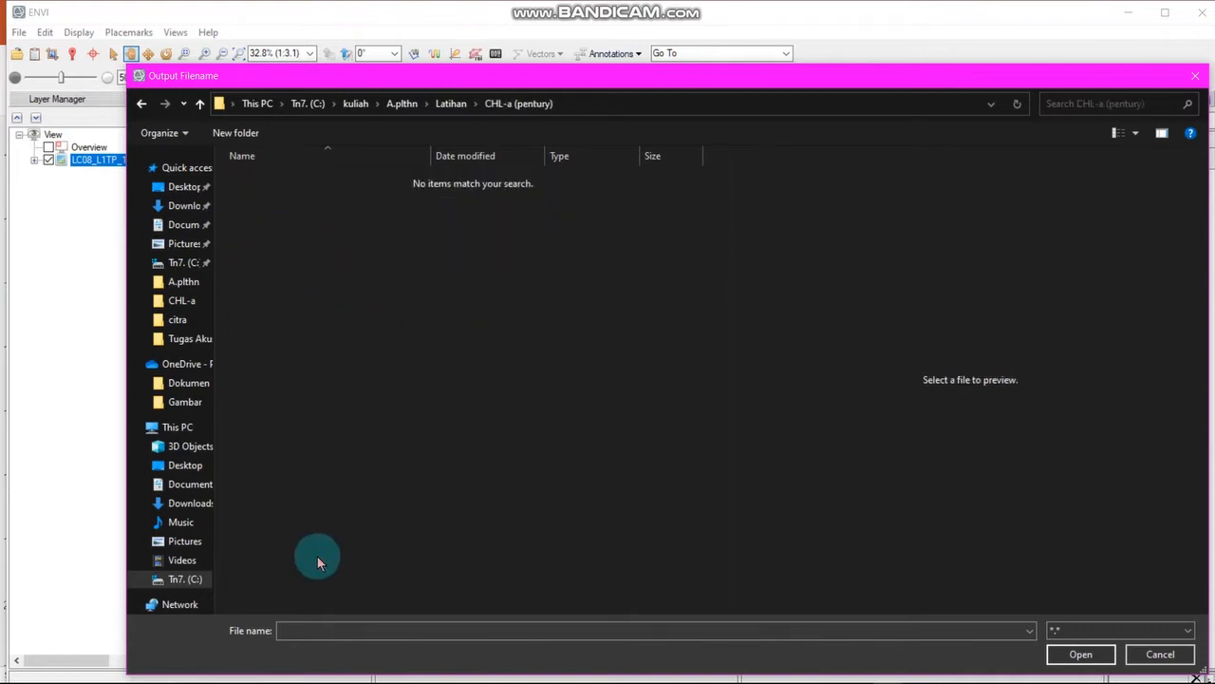
click(308, 628)
text(1)
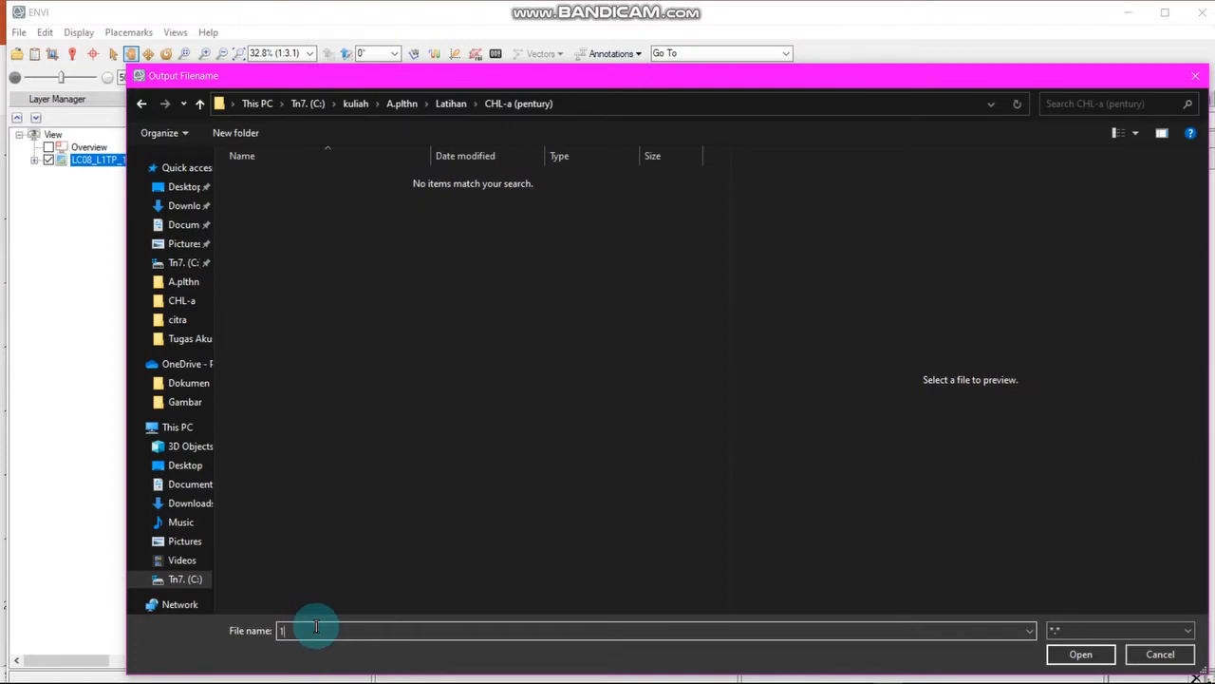
text(.)
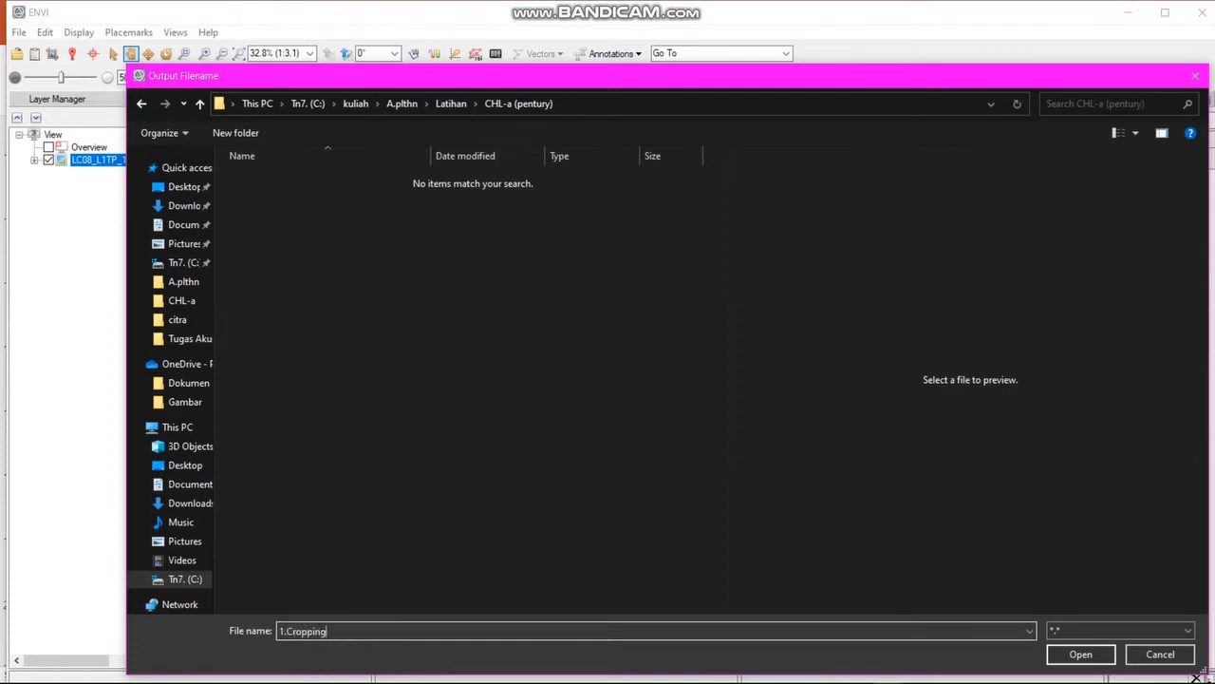
text(Cropping)
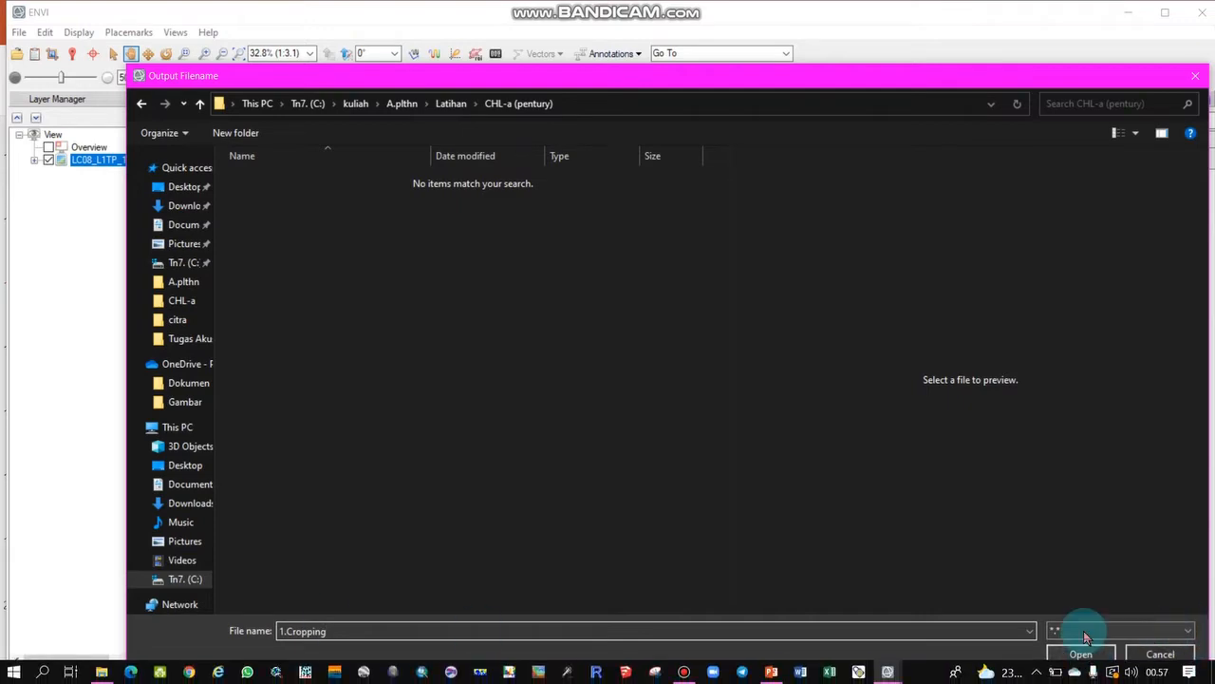
click(1080, 655)
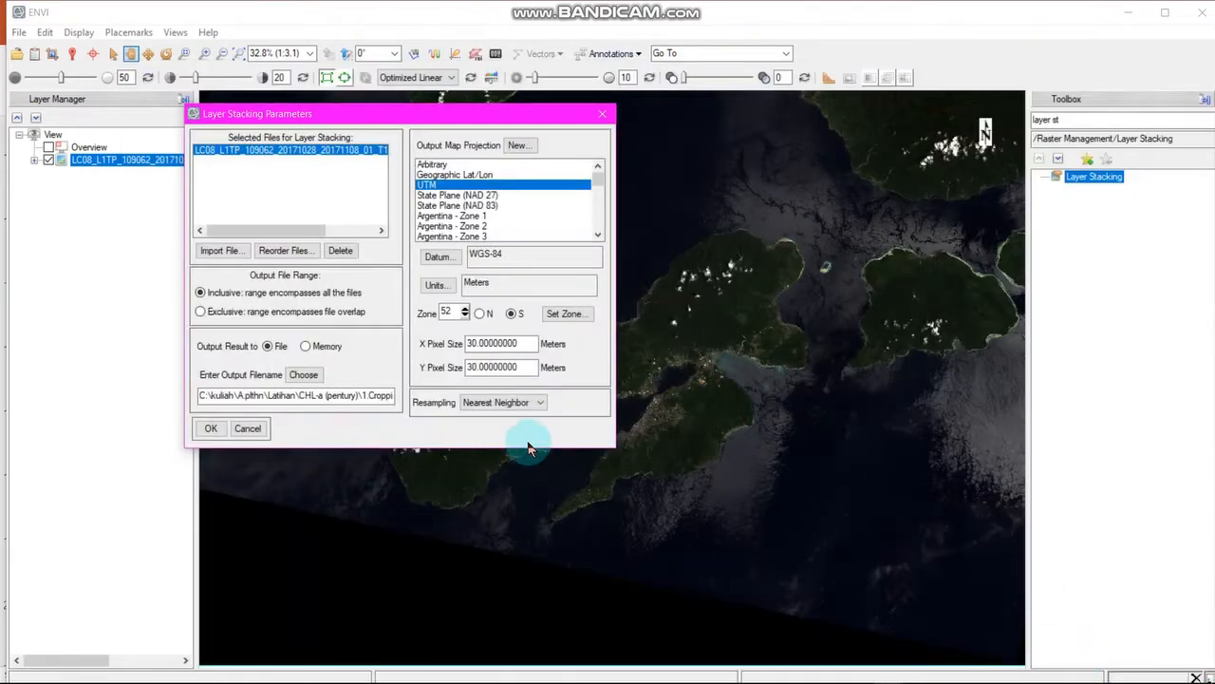
click(211, 429)
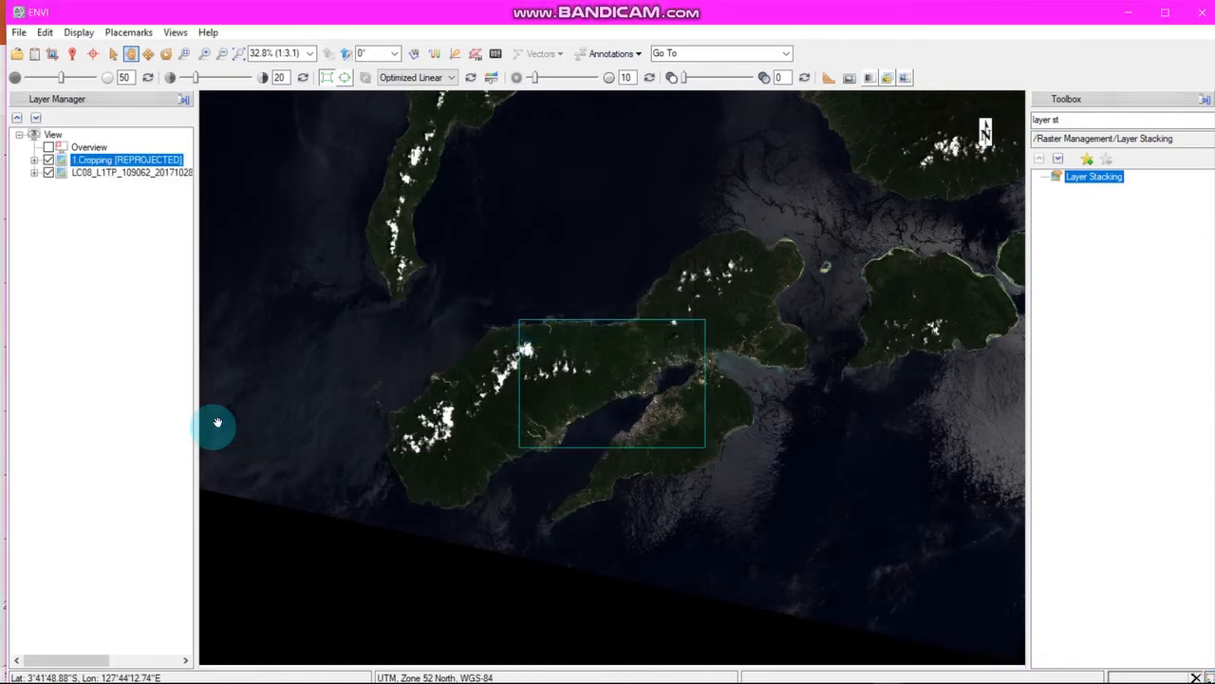
Hide the original Landsat scene and inspect the cropped image on its own
click(49, 173)
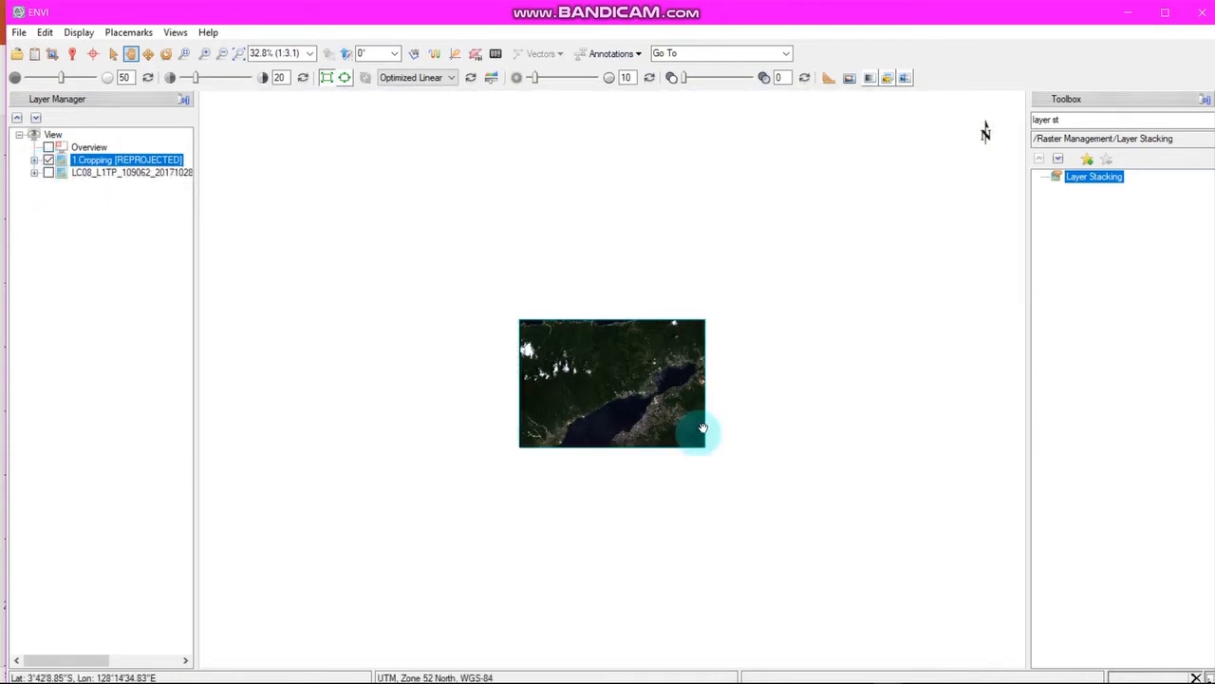
scroll(669, 430, up, 3)
scroll(673, 432, up, 3)
scroll(673, 432, down, 2)
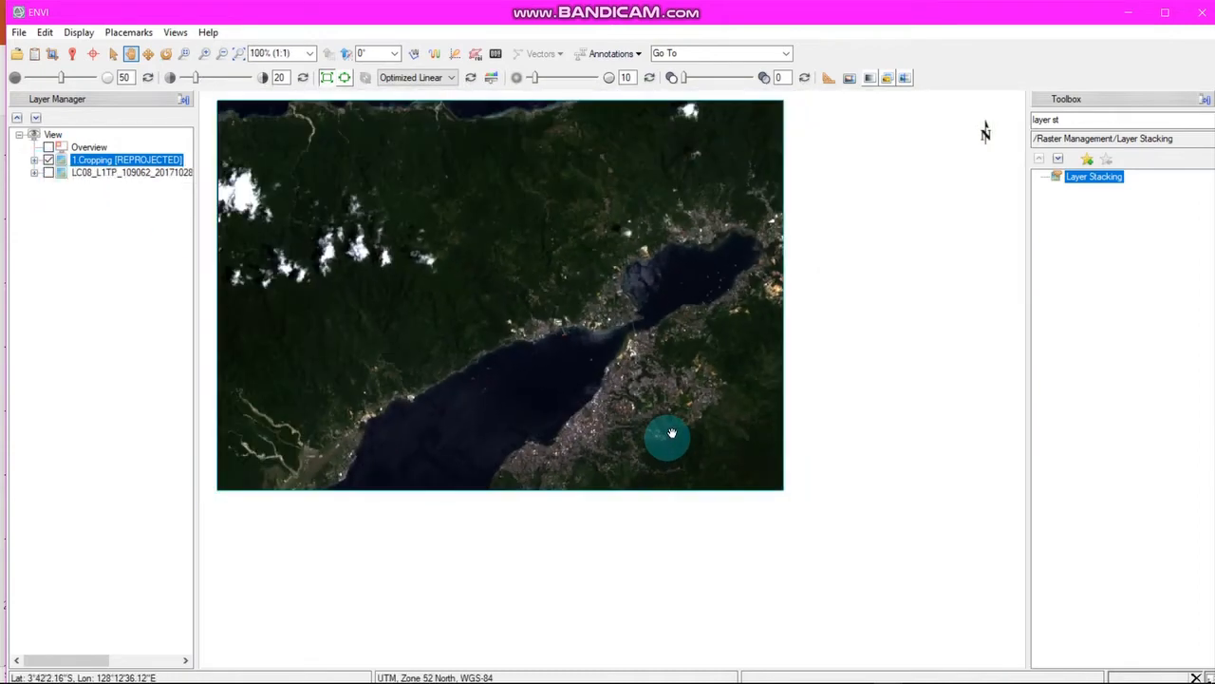
drag(666, 403, 674, 437)
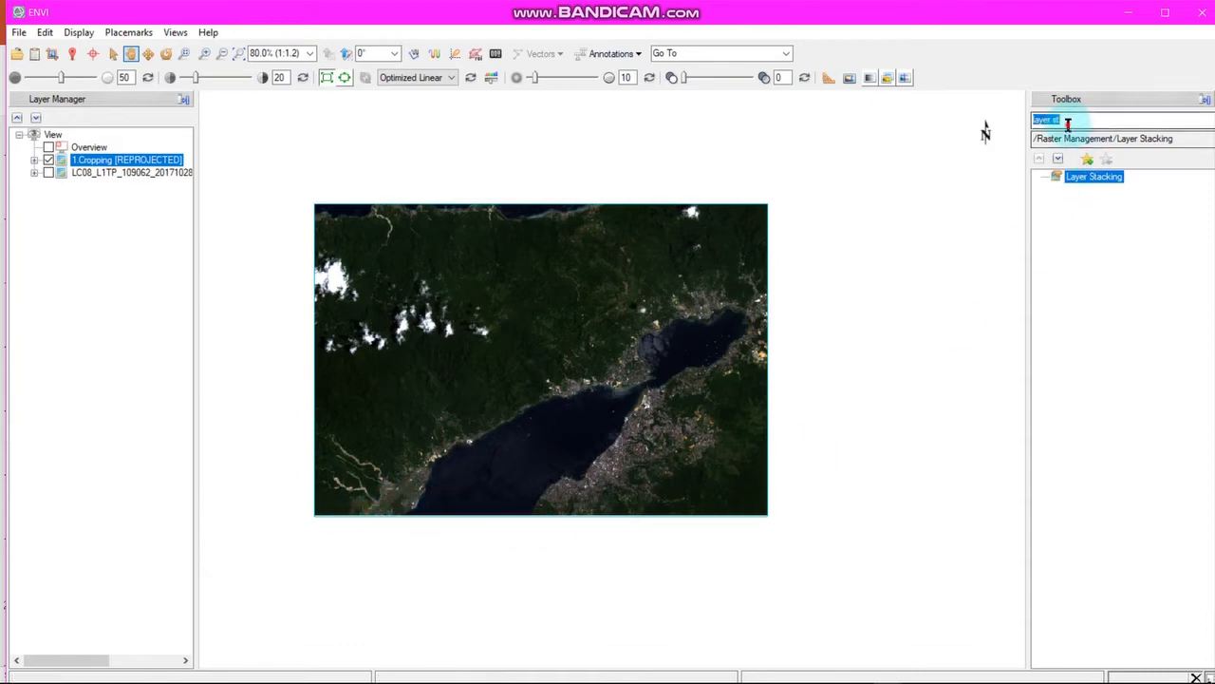
Switch to PowerPoint, review the Chl-a dan MPT processing workflow on slide 13, and return to ENVI
drag(1034, 120, 1052, 121)
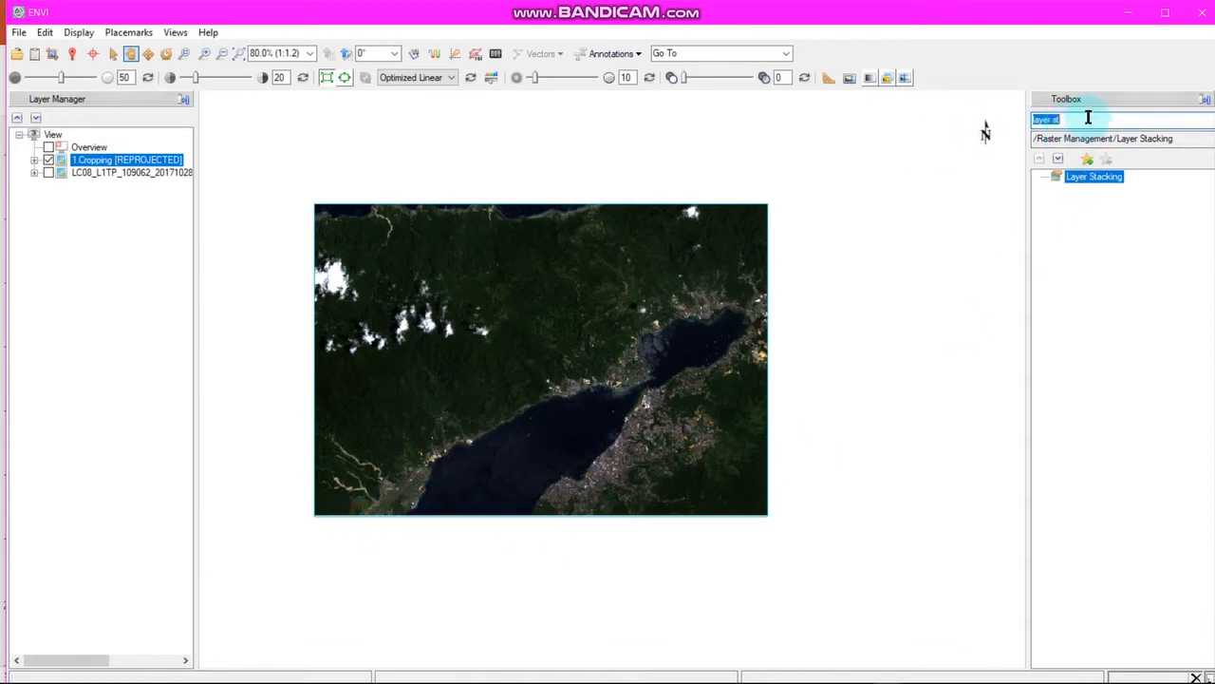
key(alt+Tab)
key(Tab)
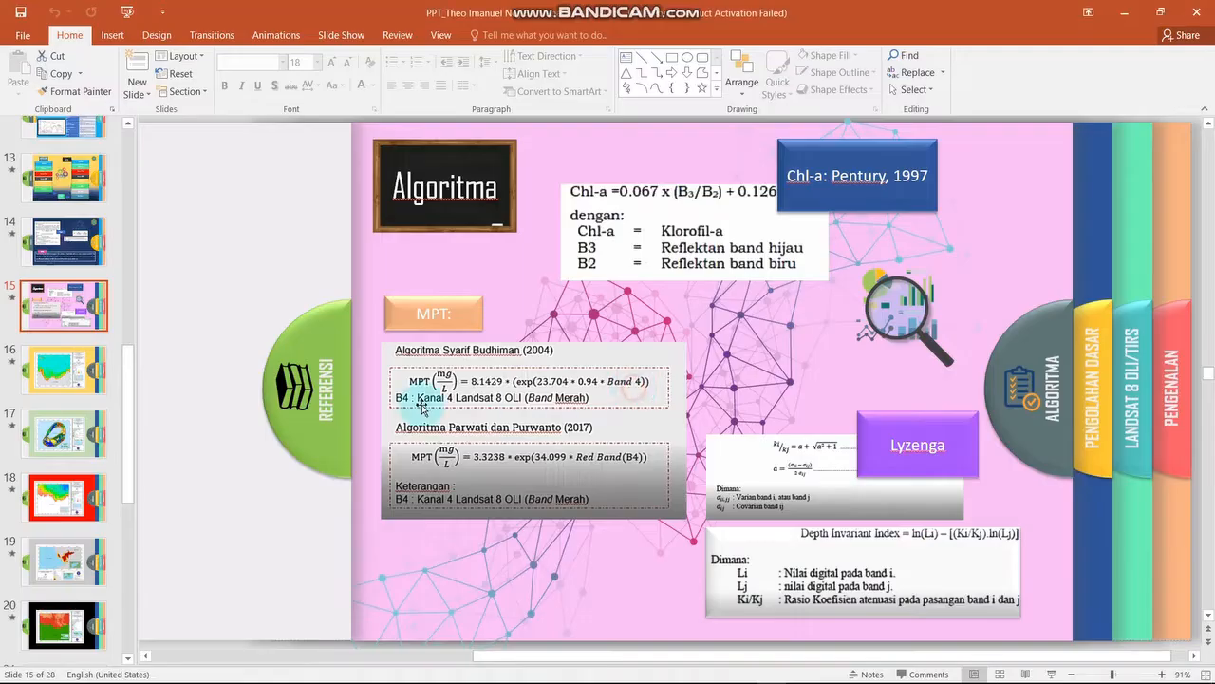
click(65, 178)
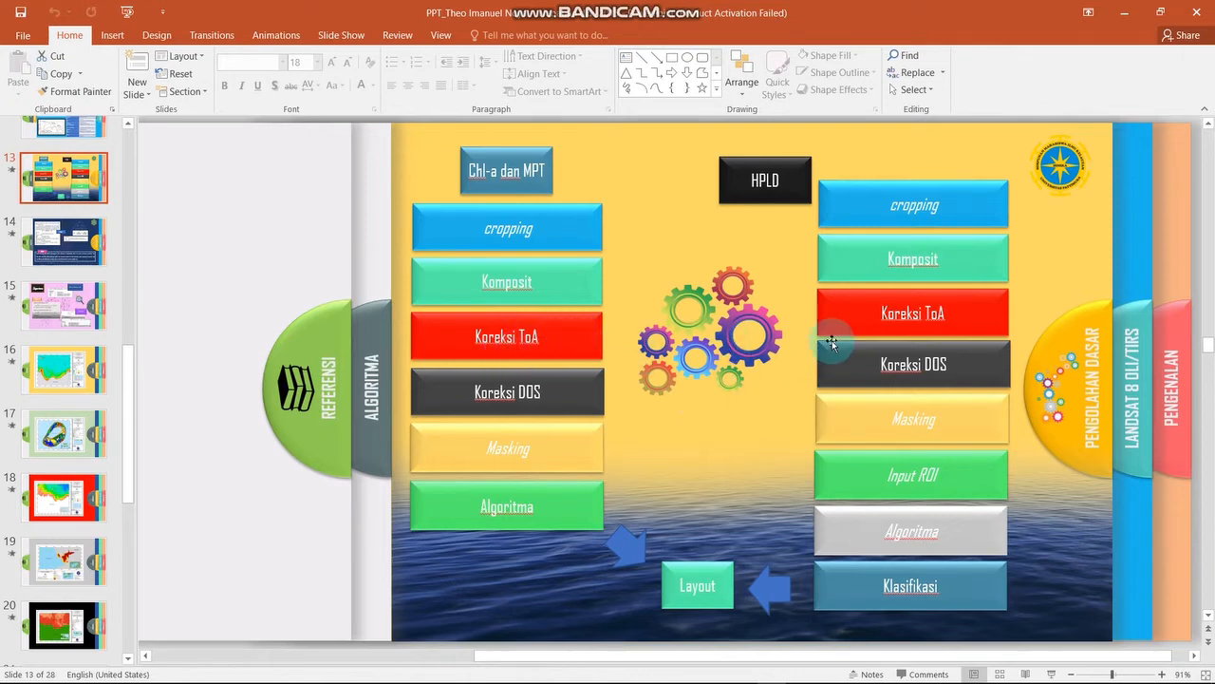
key(alt+Tab)
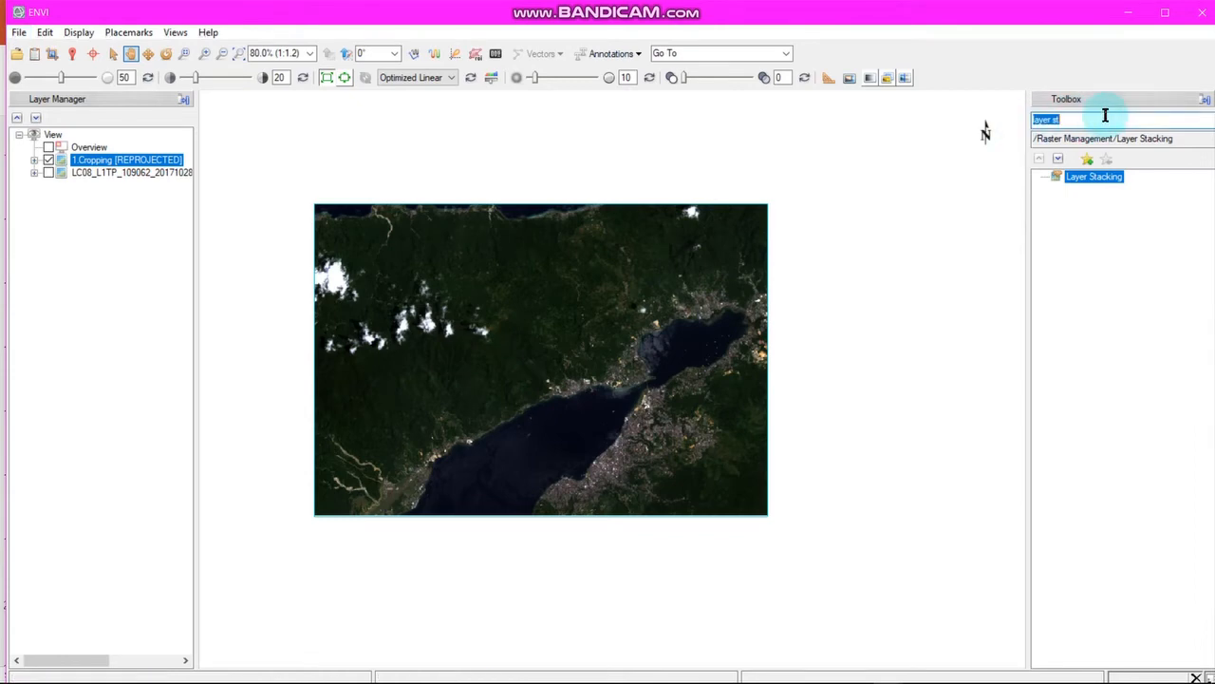
Search the toolbox for "band", open Band Math and place its dialog beside the cropped image, ready for an expression
text(band)
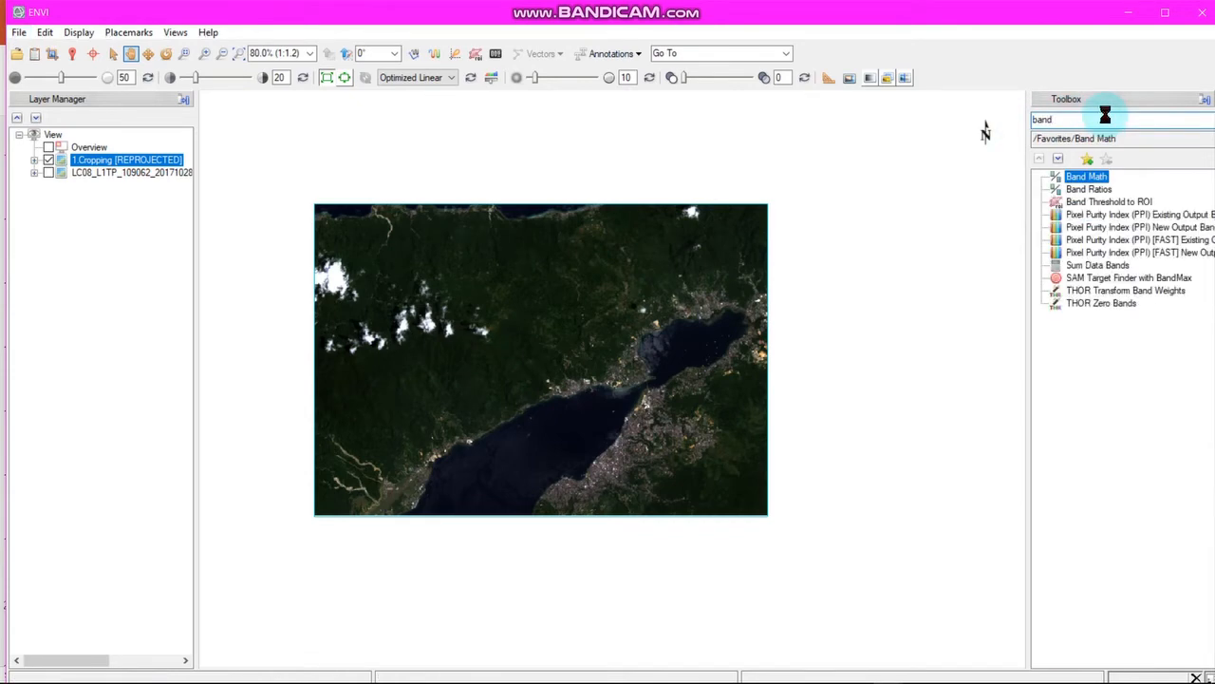
double_click(1079, 183)
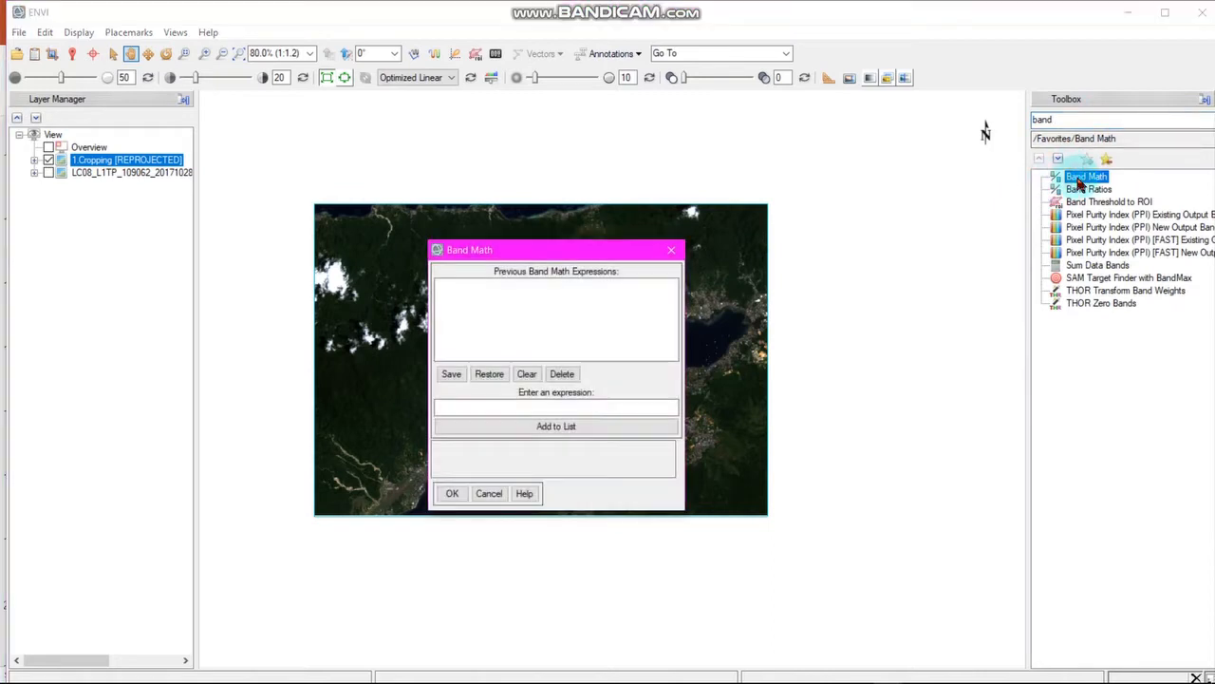
drag(532, 252, 872, 232)
click(893, 388)
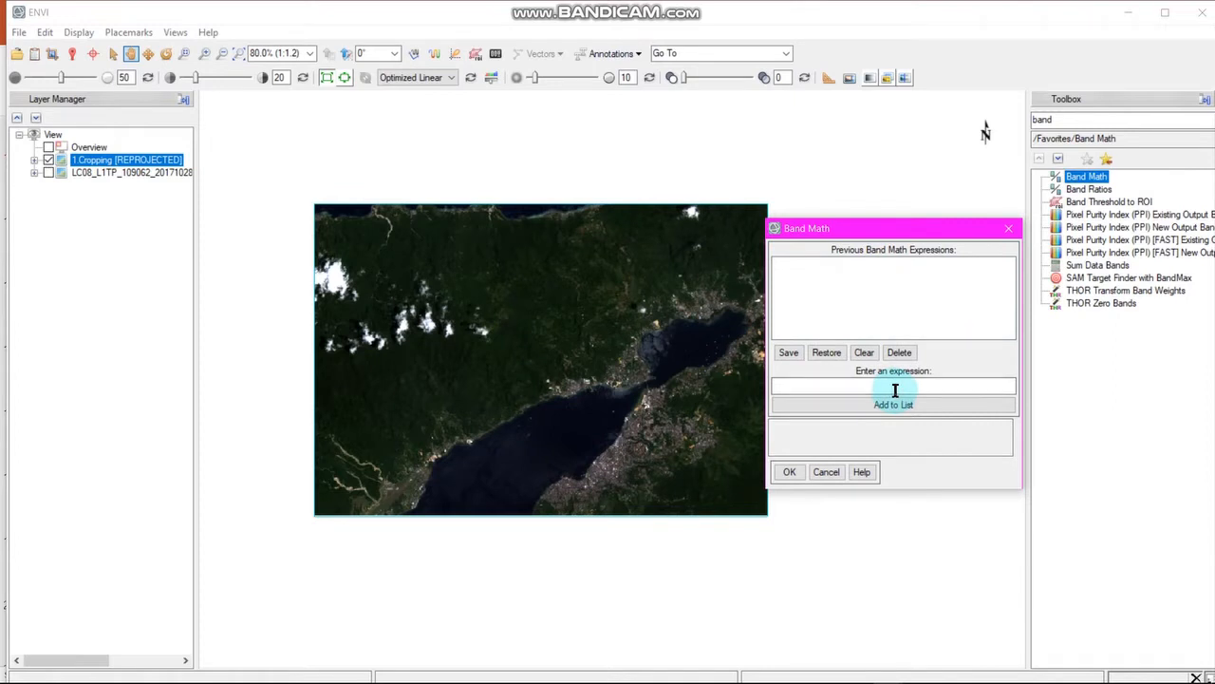
click(894, 388)
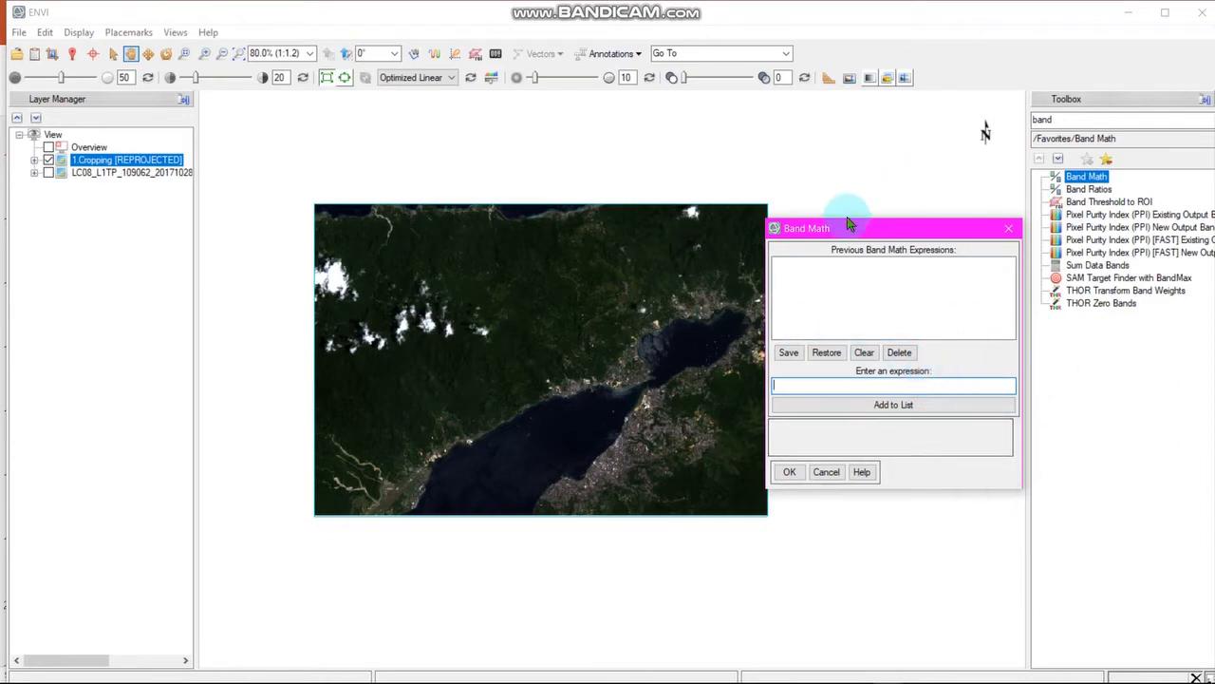
drag(850, 228, 862, 231)
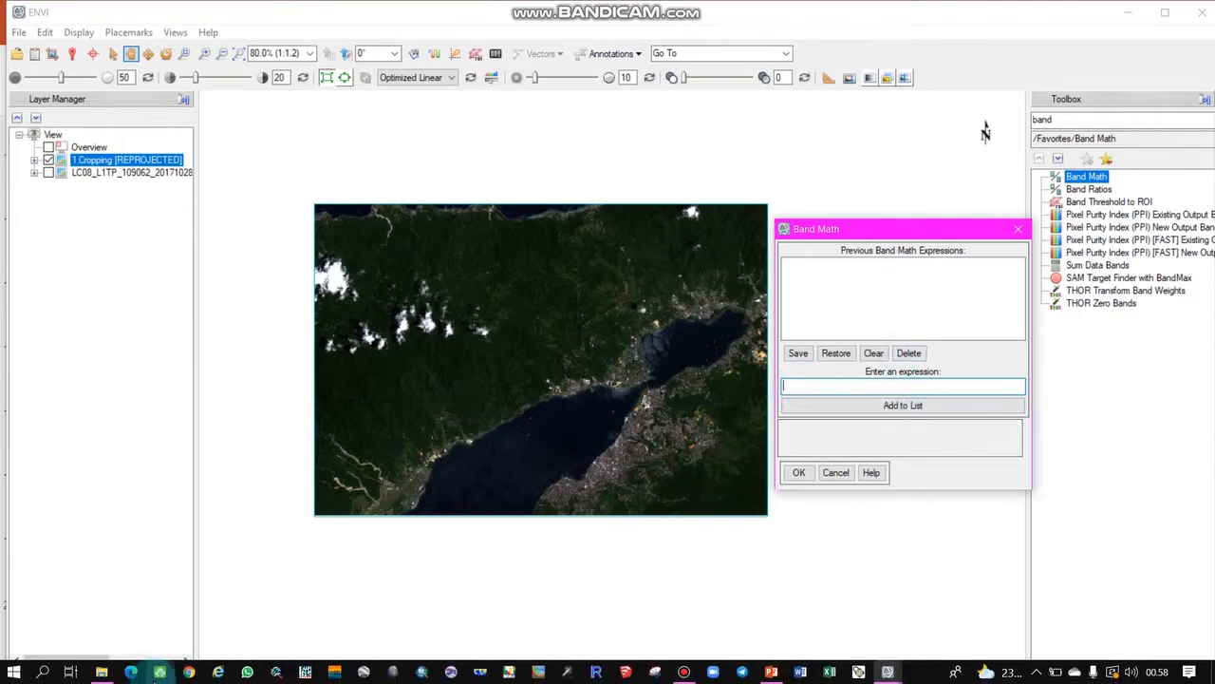
Open the scene's MTL text file from the citra folder in Notepad and locate the REFLECTANCE_MULT and REFLECTANCE_ADD band entries
mouse_move(102, 673)
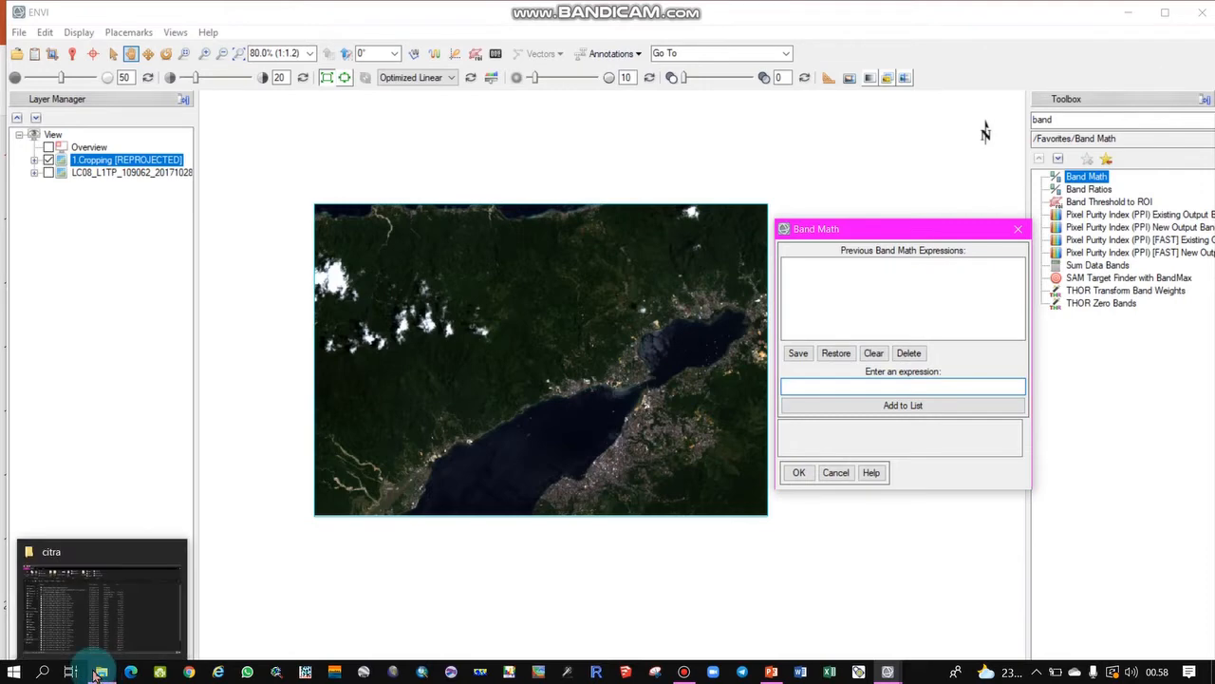
click(126, 638)
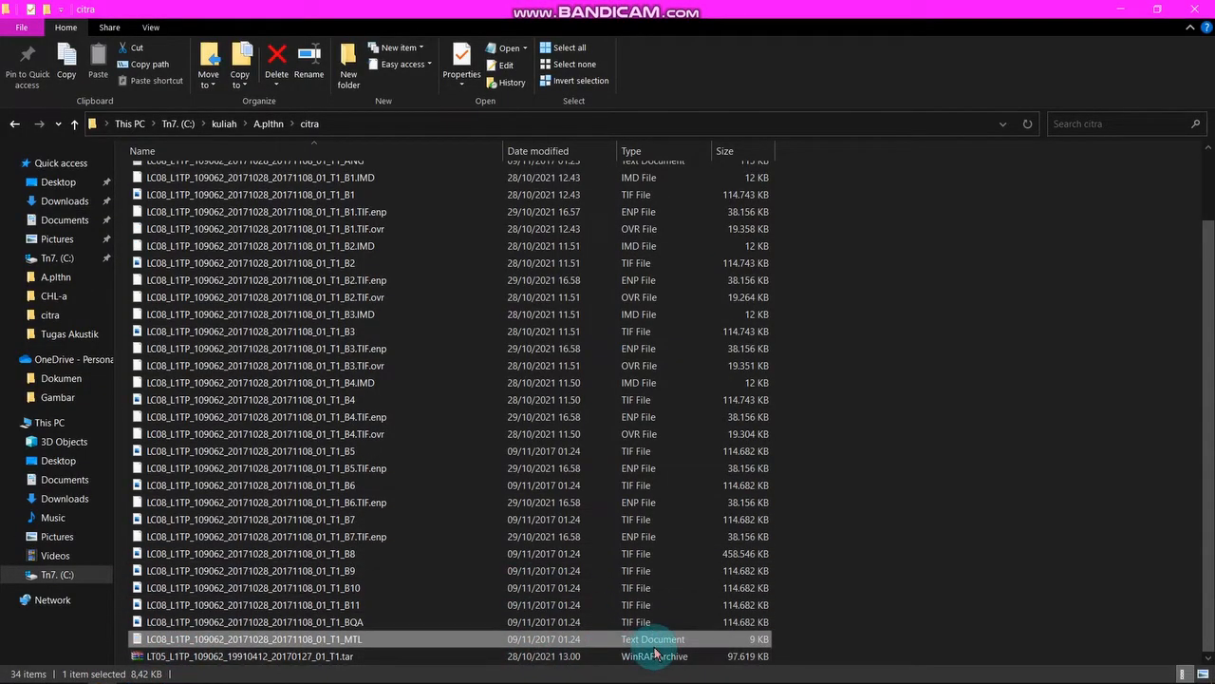
click(210, 646)
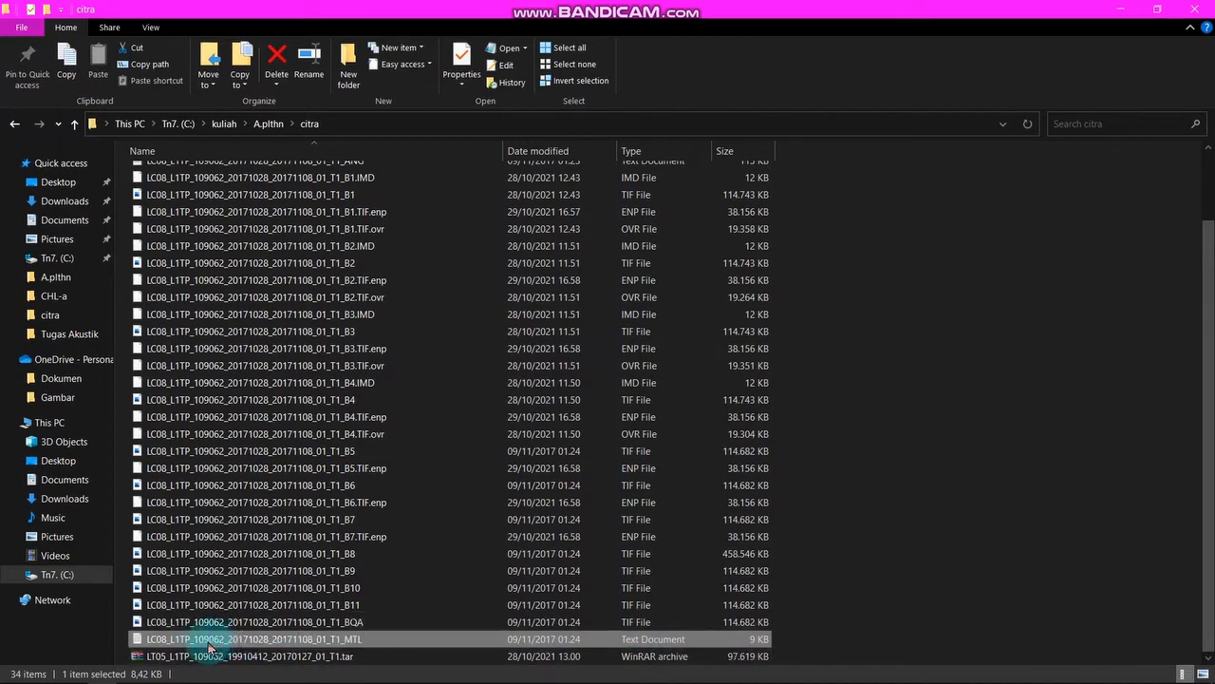
double_click(215, 647)
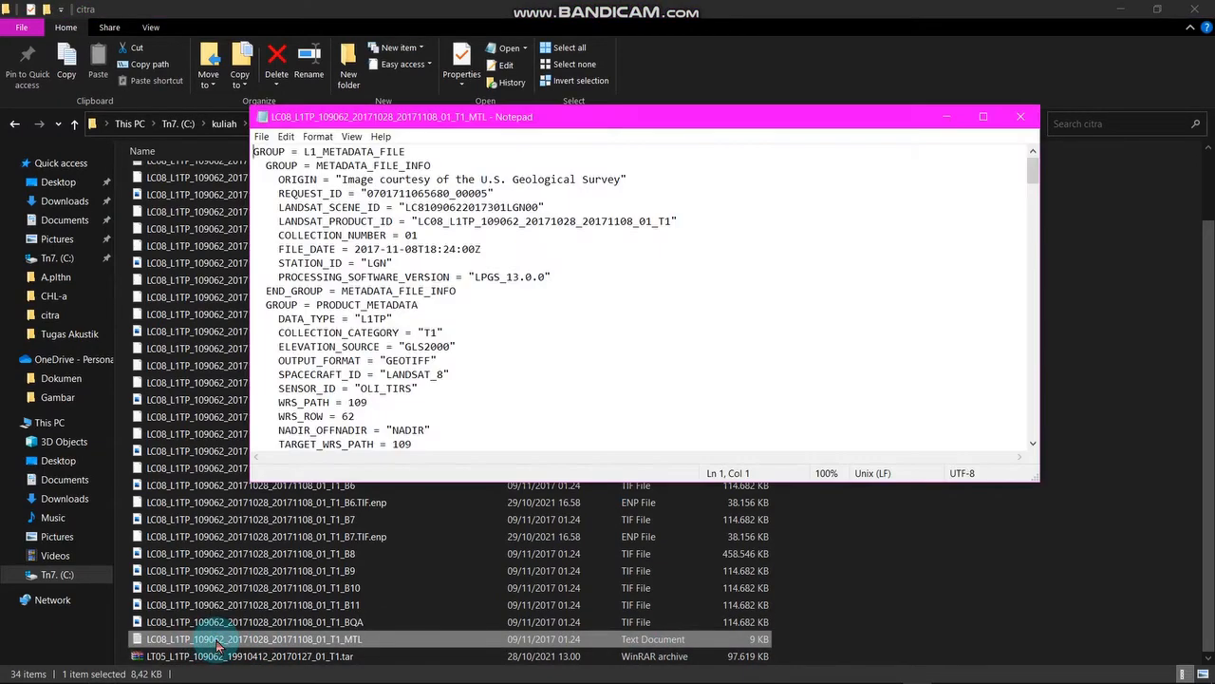
scroll(446, 331, down, 20)
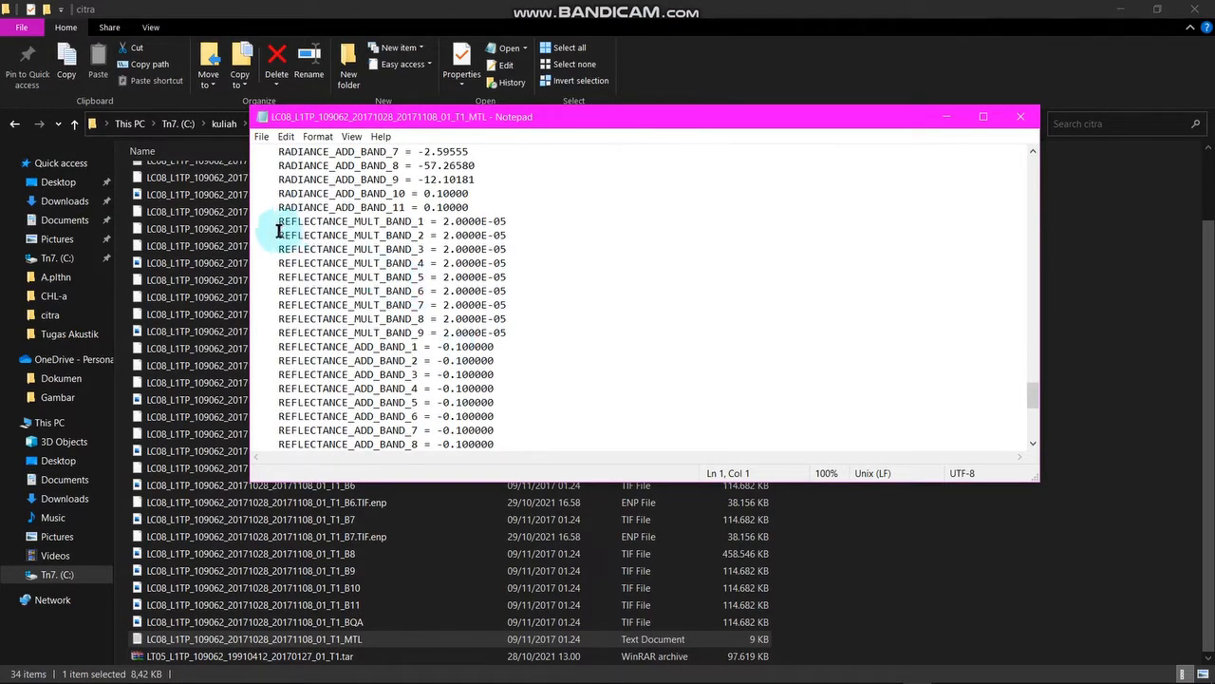
drag(277, 221, 421, 221)
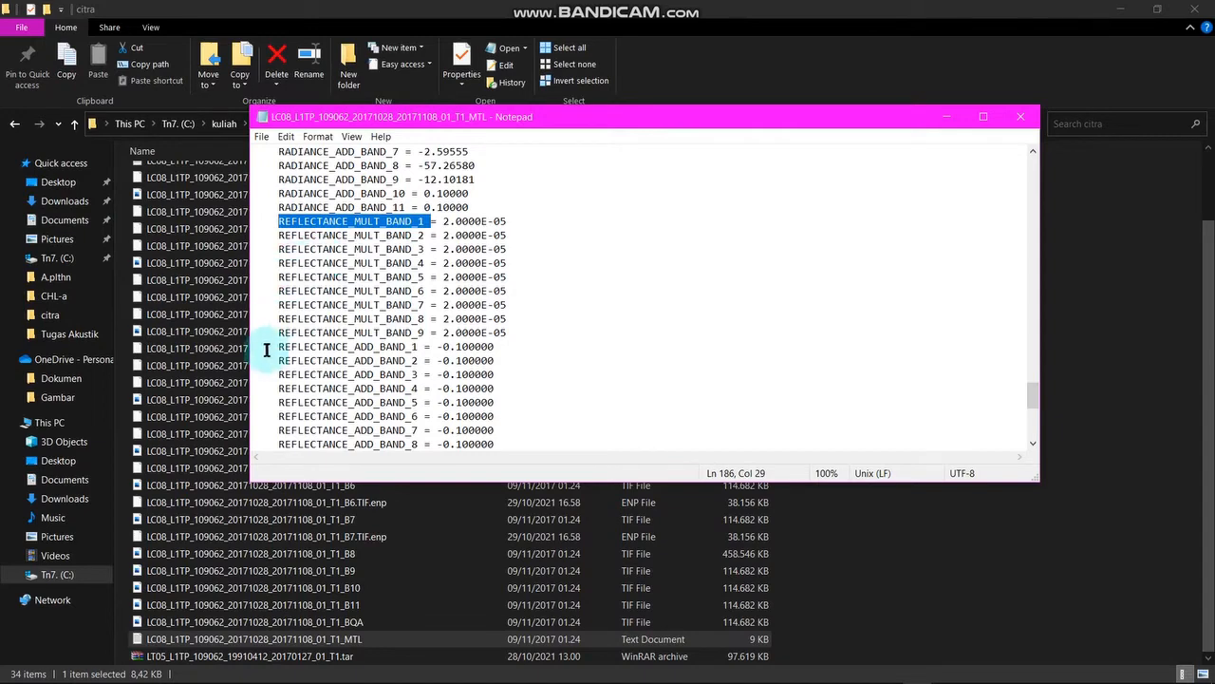
drag(277, 376, 378, 361)
Switch to PowerPoint to review the ToA correction equations on slide 14, and return to the MTL metadata in Notepad
key(alt+Tab)
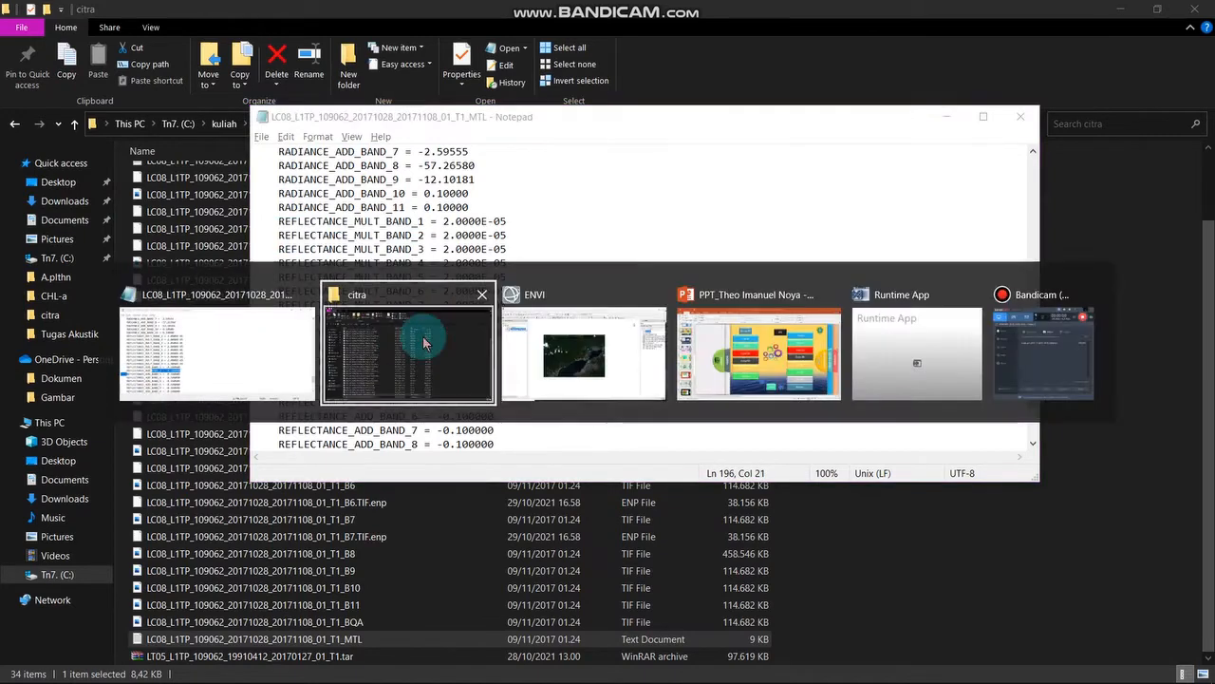
click(699, 363)
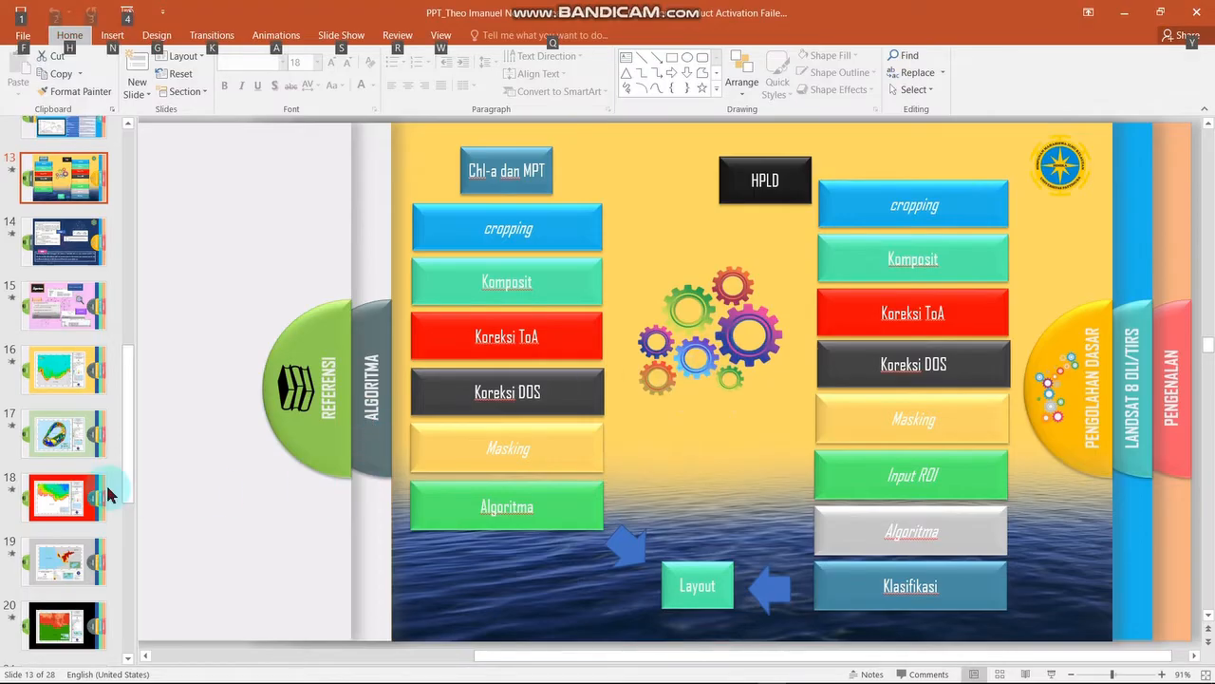
click(62, 309)
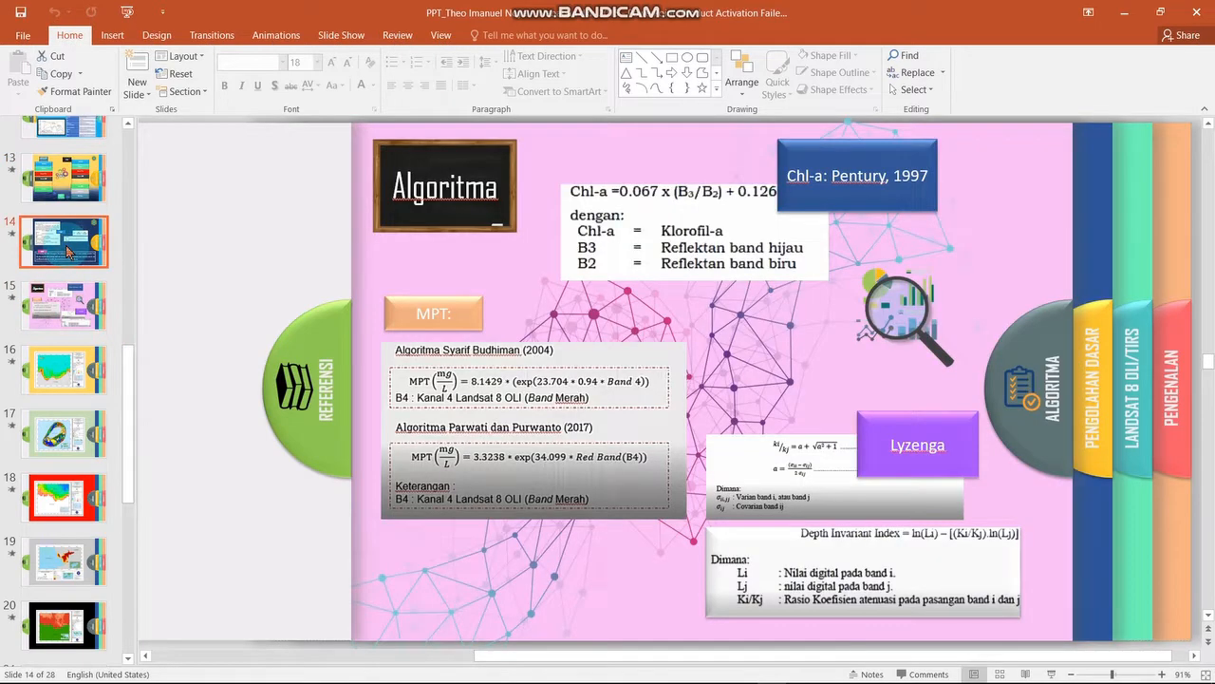
click(69, 239)
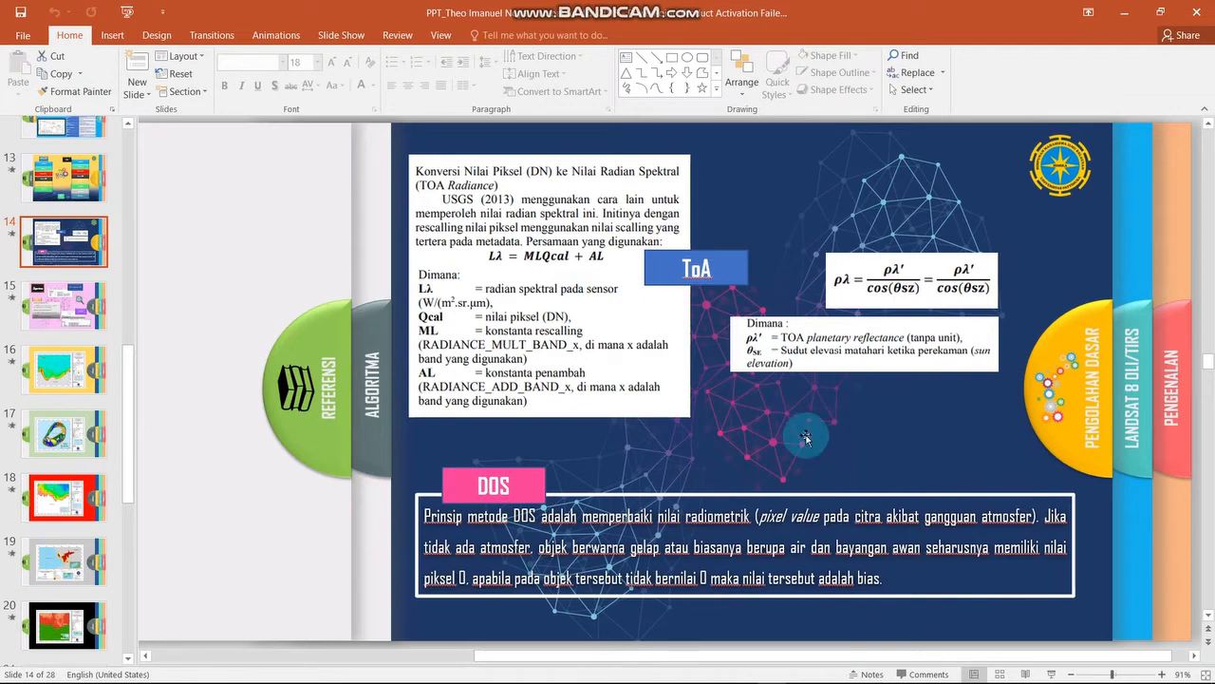
key(alt+Tab)
click(353, 385)
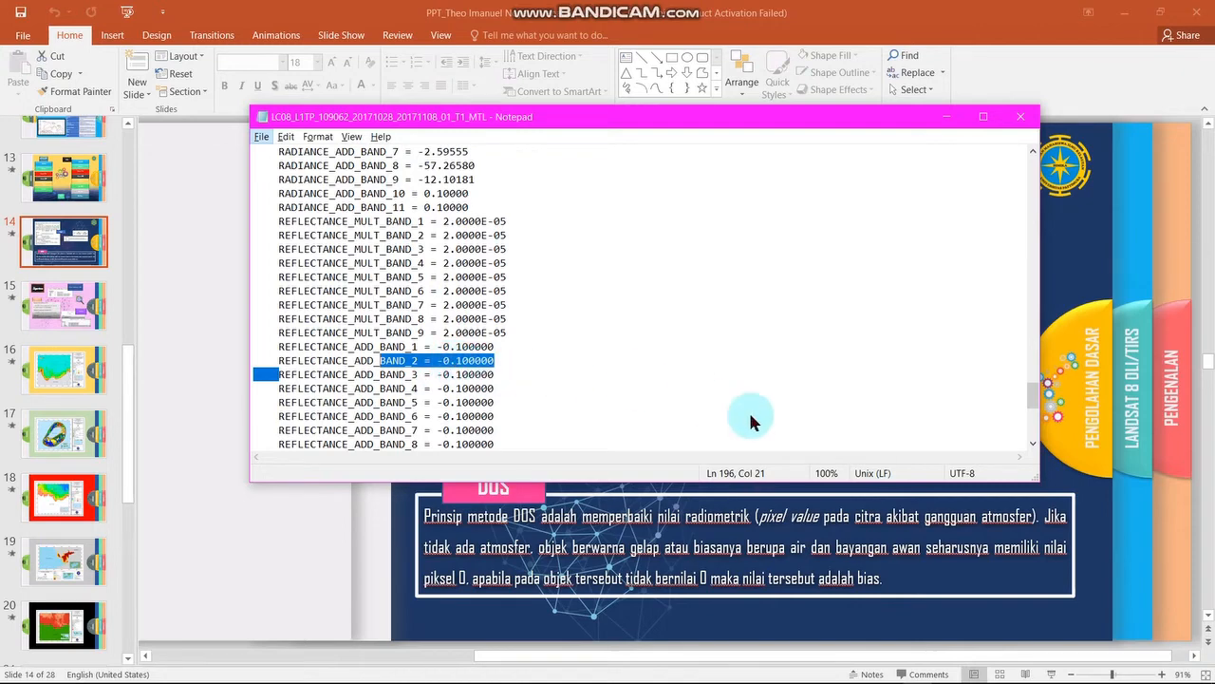
Switch to ENVI, move the Band Math dialog over the cropped image and start the expression with an opening parenthesis
key(alt+Tab)
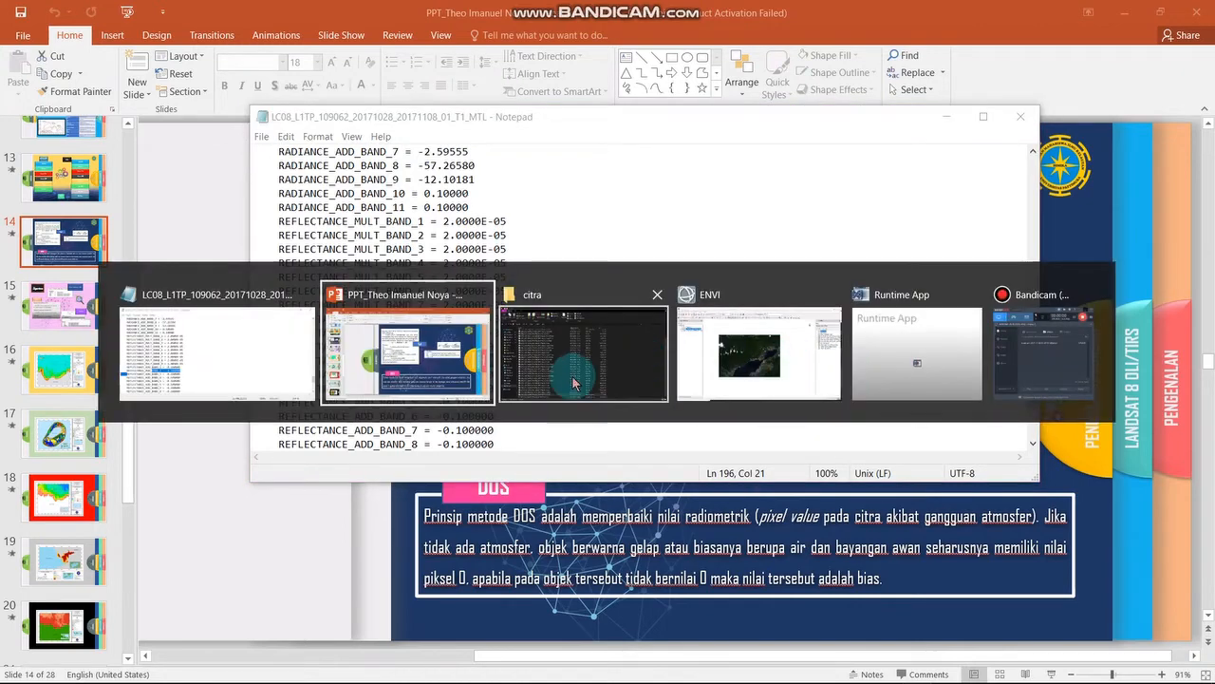
click(798, 353)
click(796, 382)
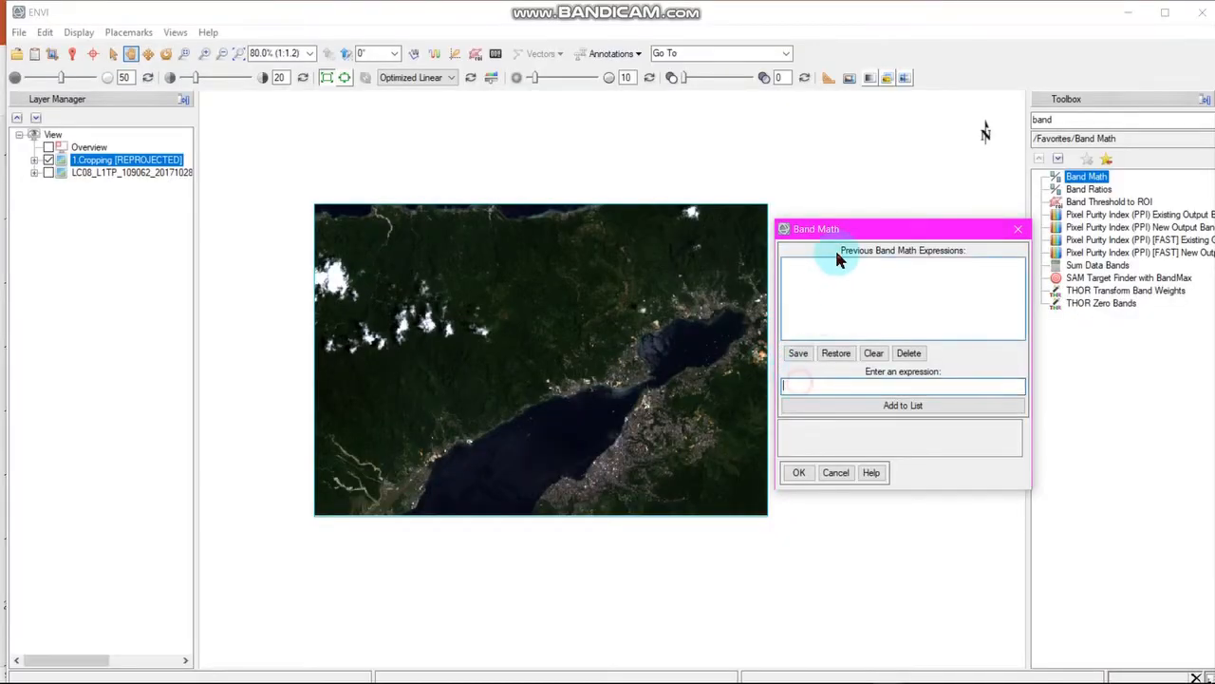
drag(819, 216, 690, 186)
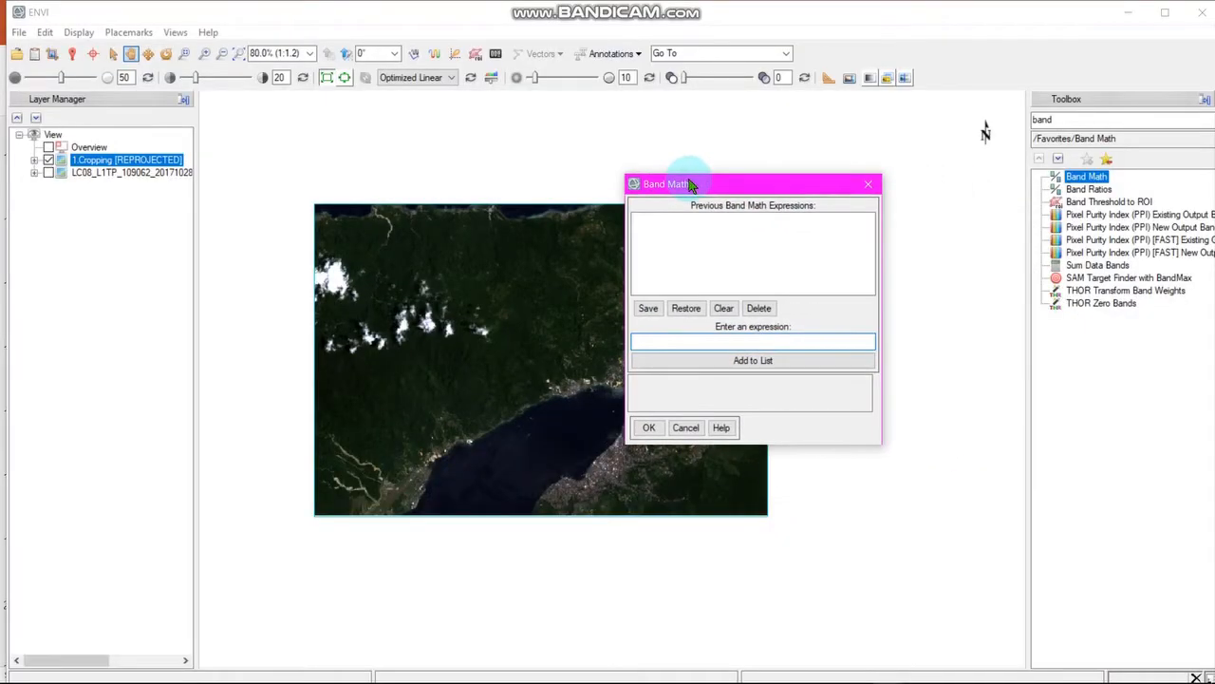
text(()
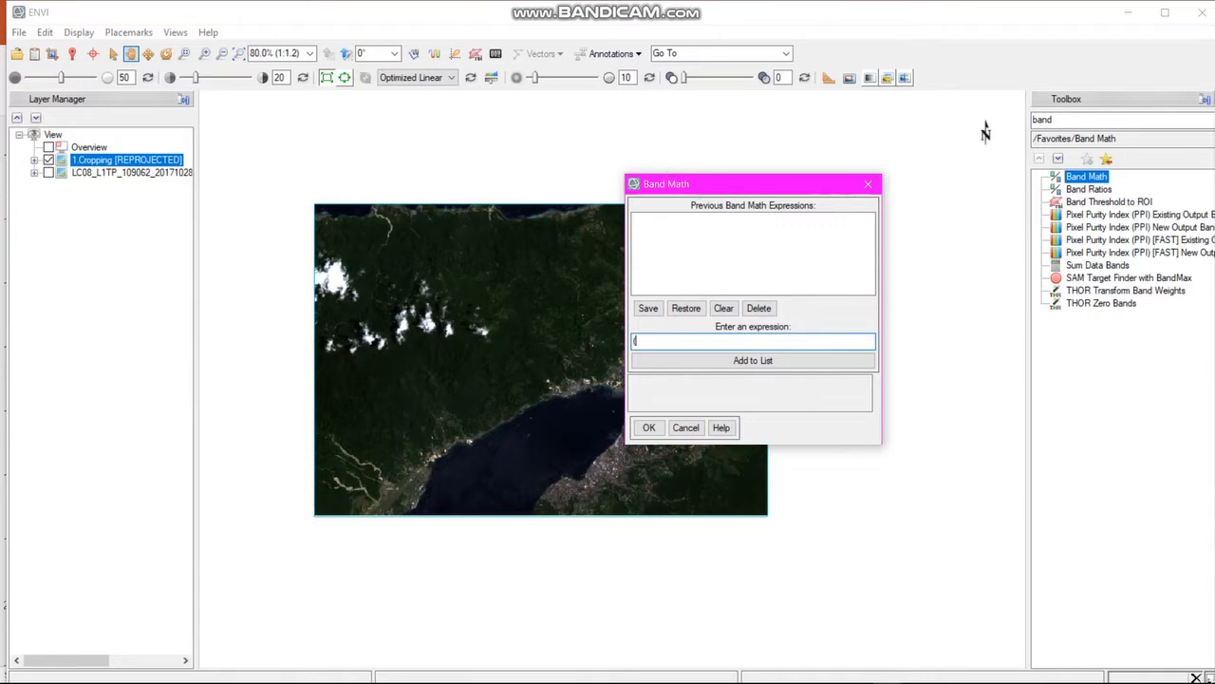
Check the band 1 reflectance multiplier in the Notepad MTL file and enter it in ENVI's Band Math expression as 0.00002
key(alt+Tab)
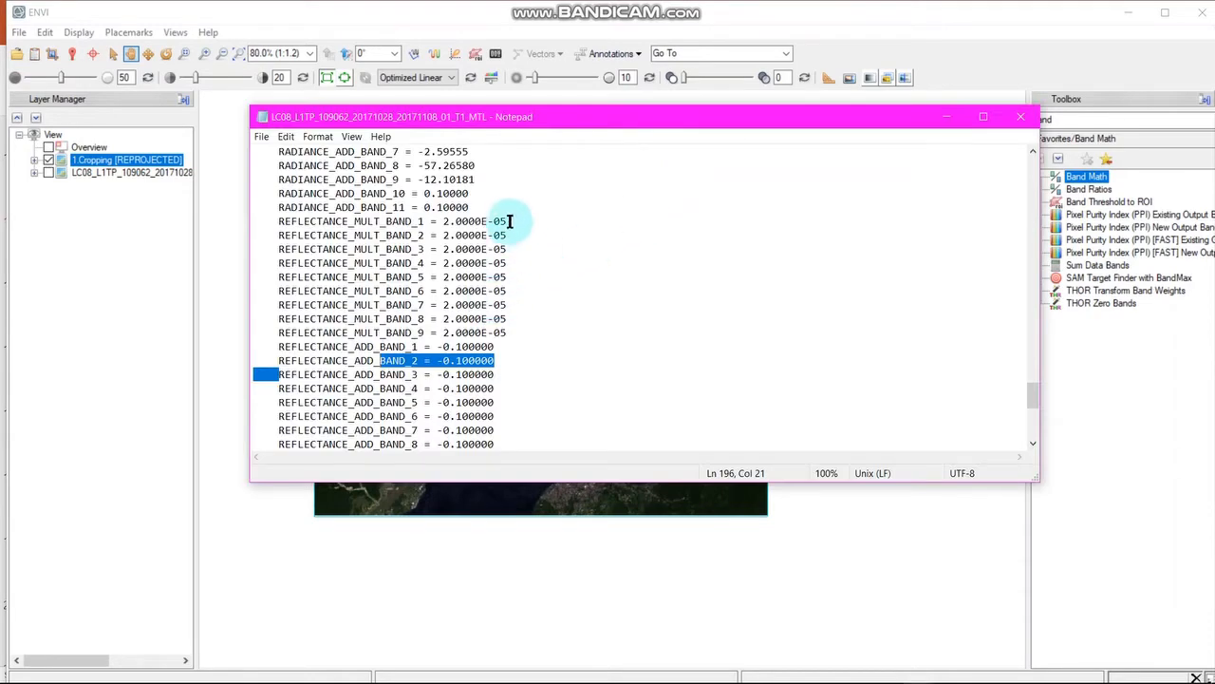
key(alt+Tab)
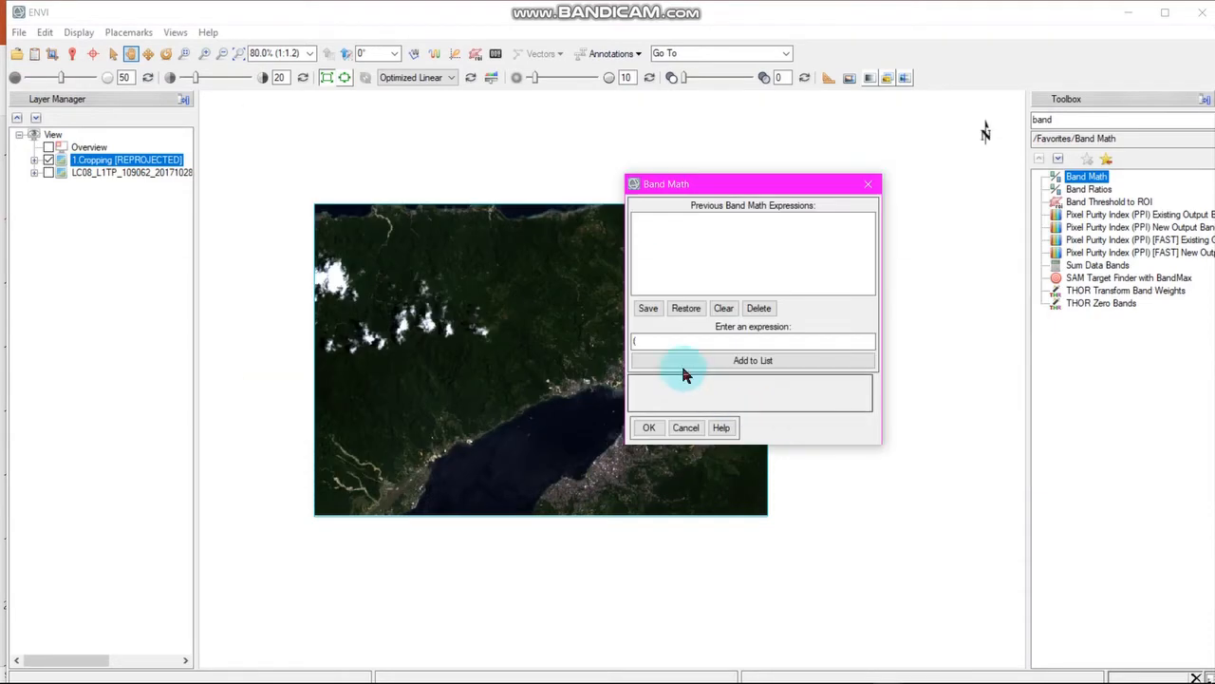
click(656, 342)
text(()
click(655, 343)
text(0.00002)
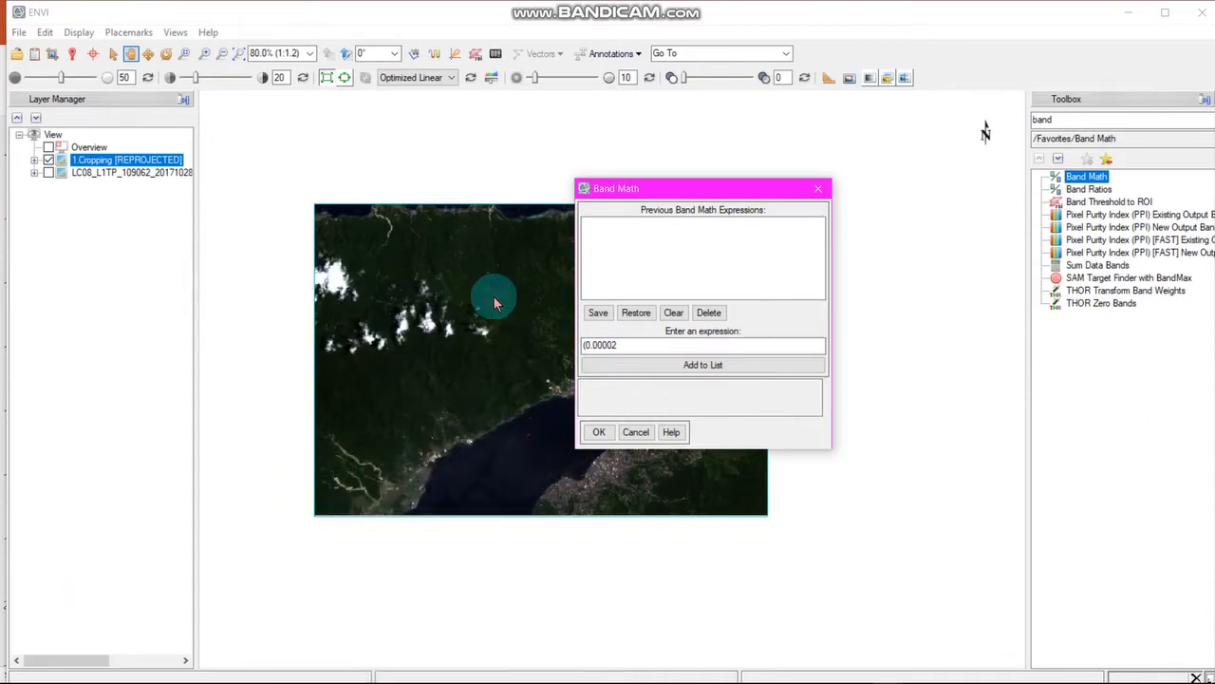
Extend the Band Math expression with the band variable and an opened addition term so it reads (0.00002*(B1)+(
click(614, 350)
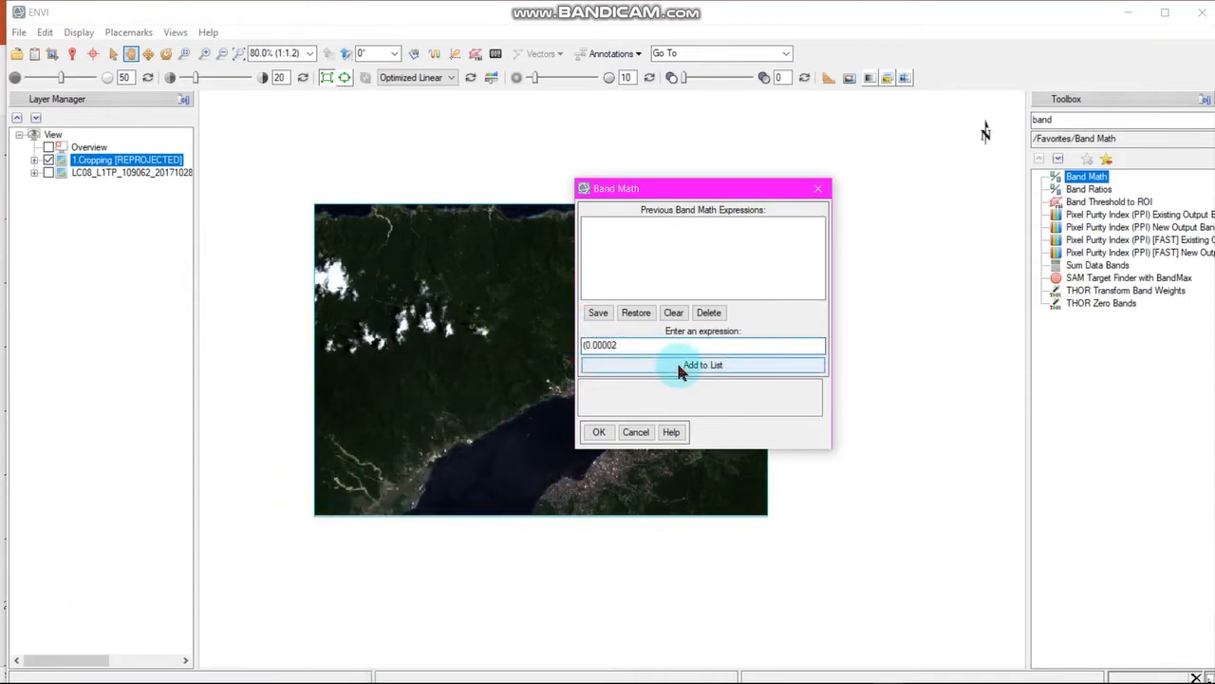
text(*)
click(679, 371)
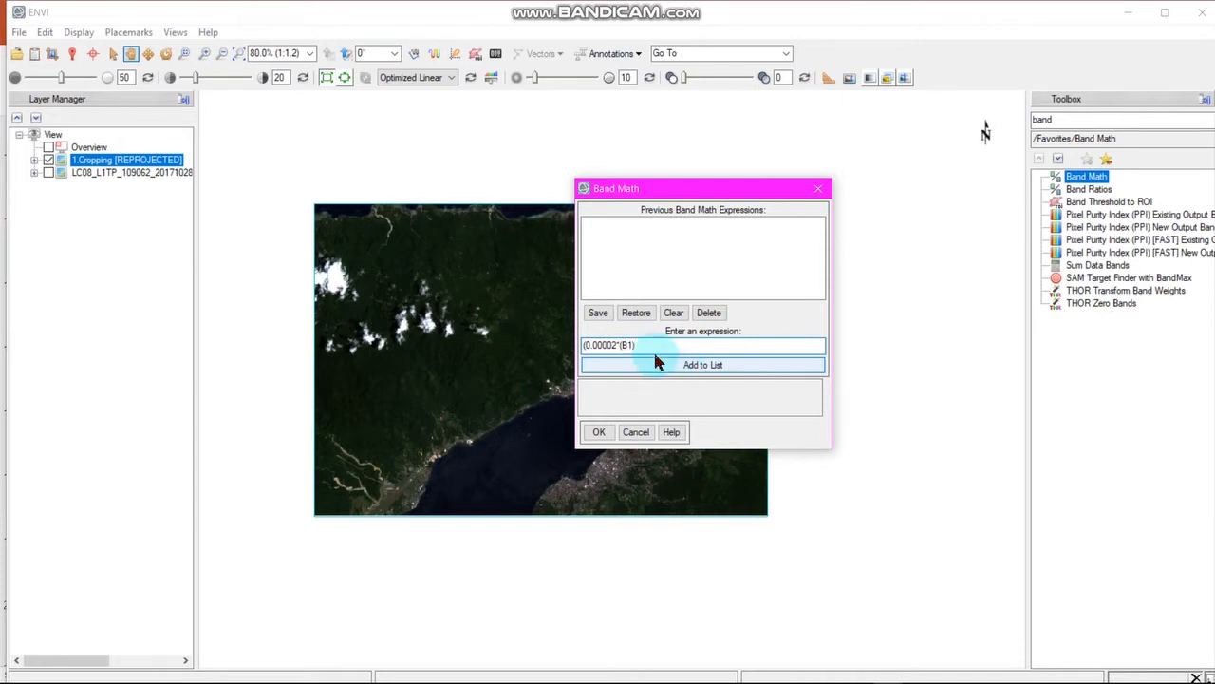
click(622, 347)
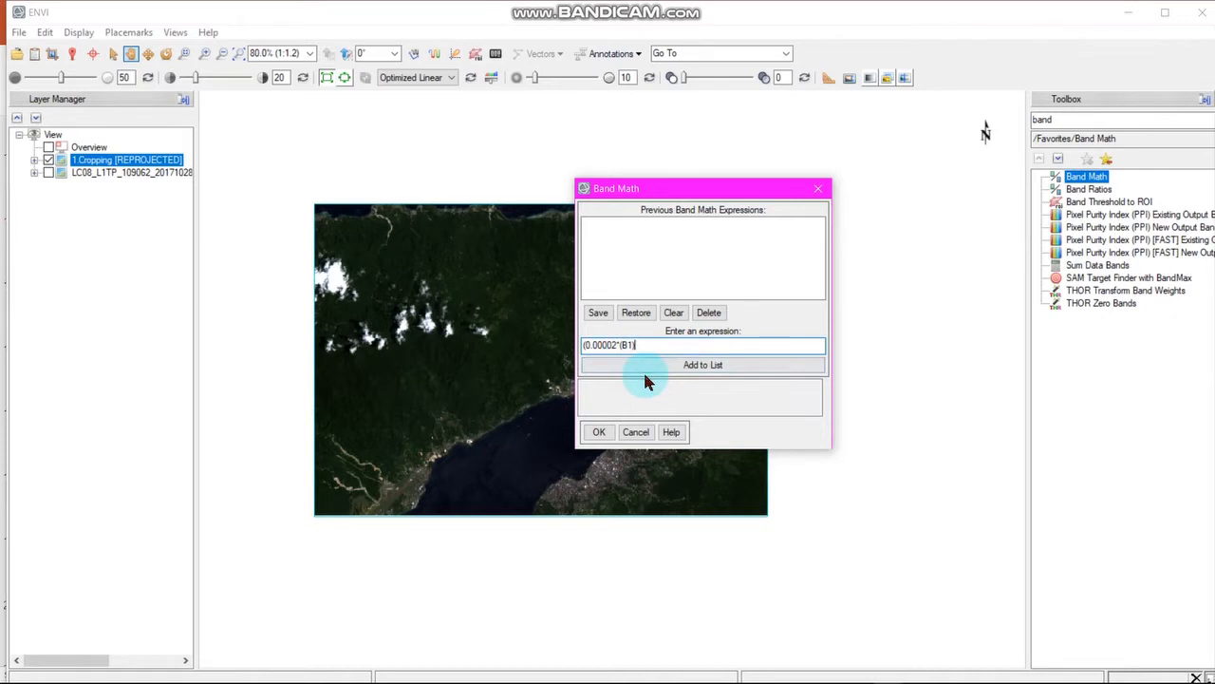
text()+()
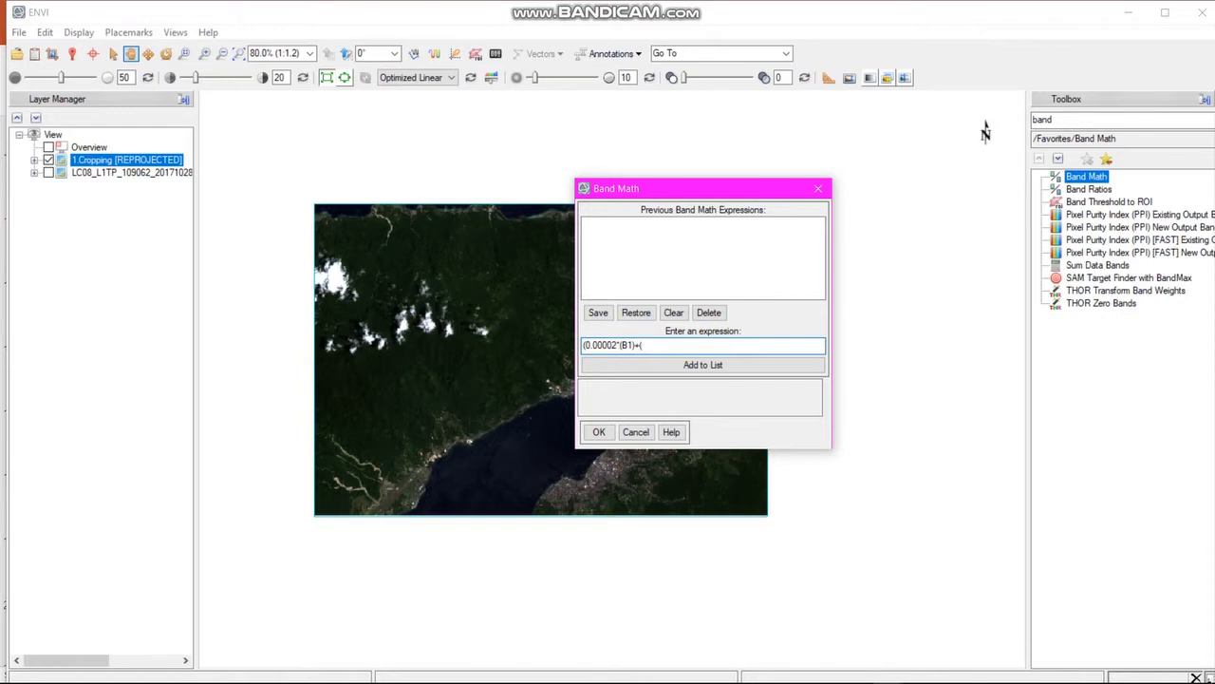
Switch to the MTL file in Notepad and select the REFLECTANCE_ADD_BAND_1 value, -0.100000, for reuse
key(alt+Tab)
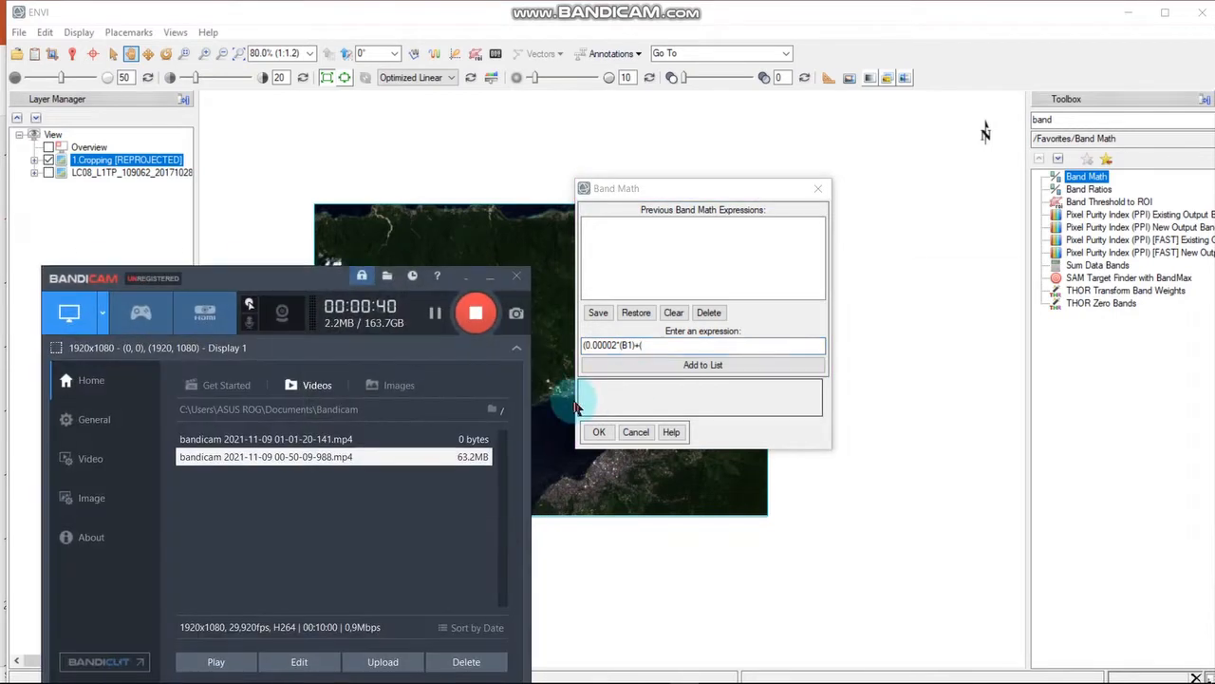
key(alt+Tab)
click(837, 348)
key(alt+Tab)
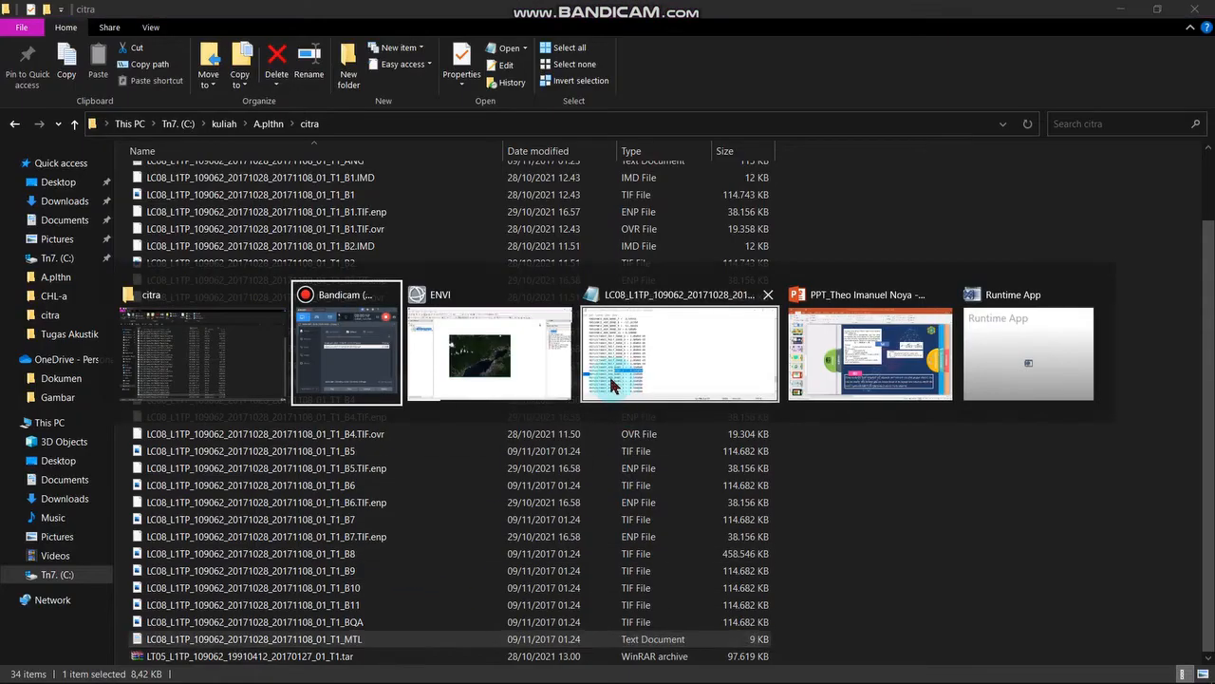
click(609, 372)
click(517, 363)
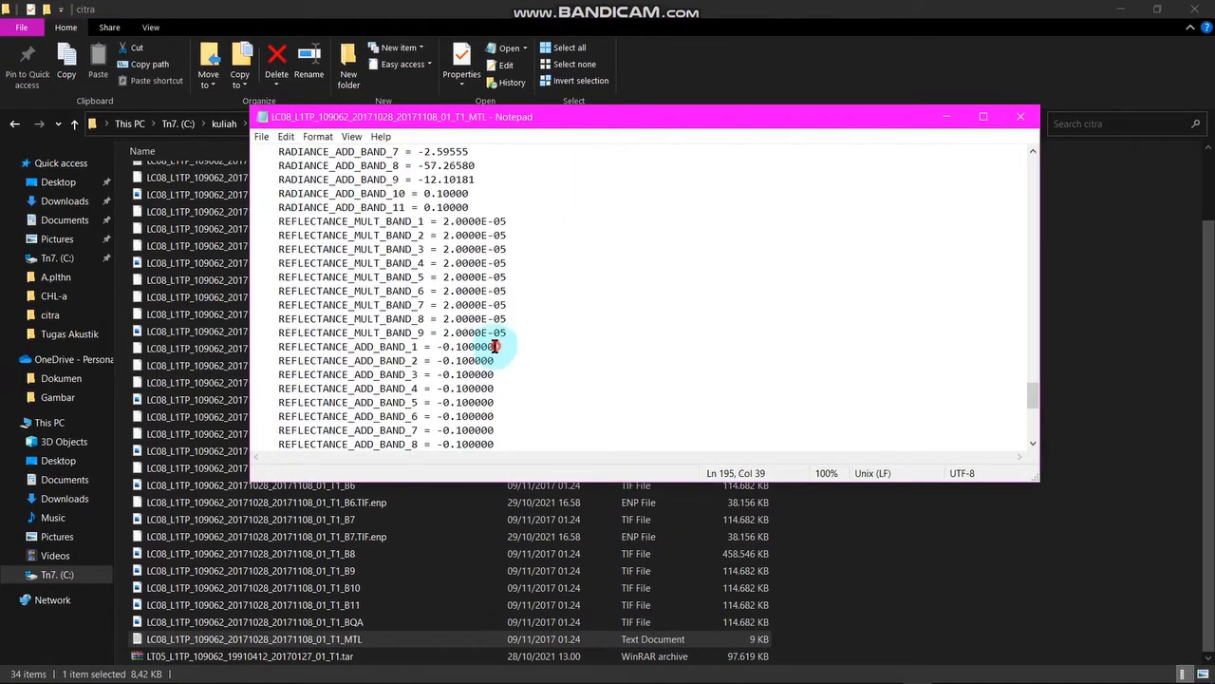
drag(495, 347, 438, 347)
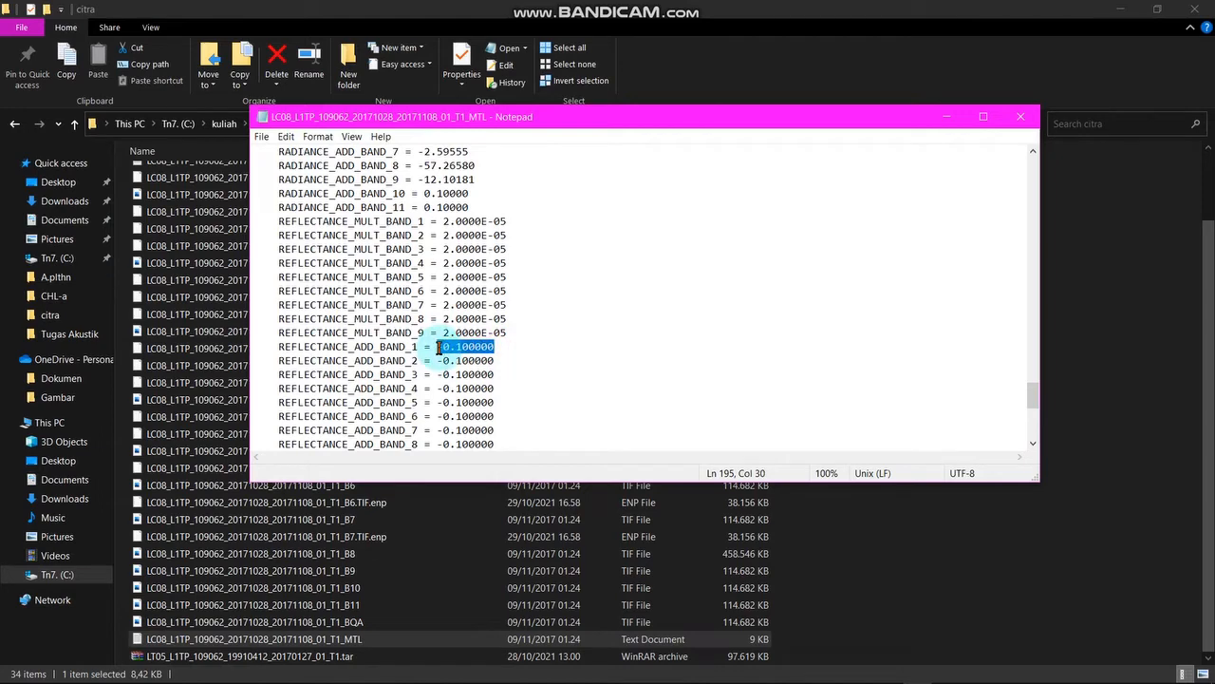
Return to ENVI and extend the Band Math expression to (0.00002*(B1)+(-0.100000))/
key(alt+Tab)
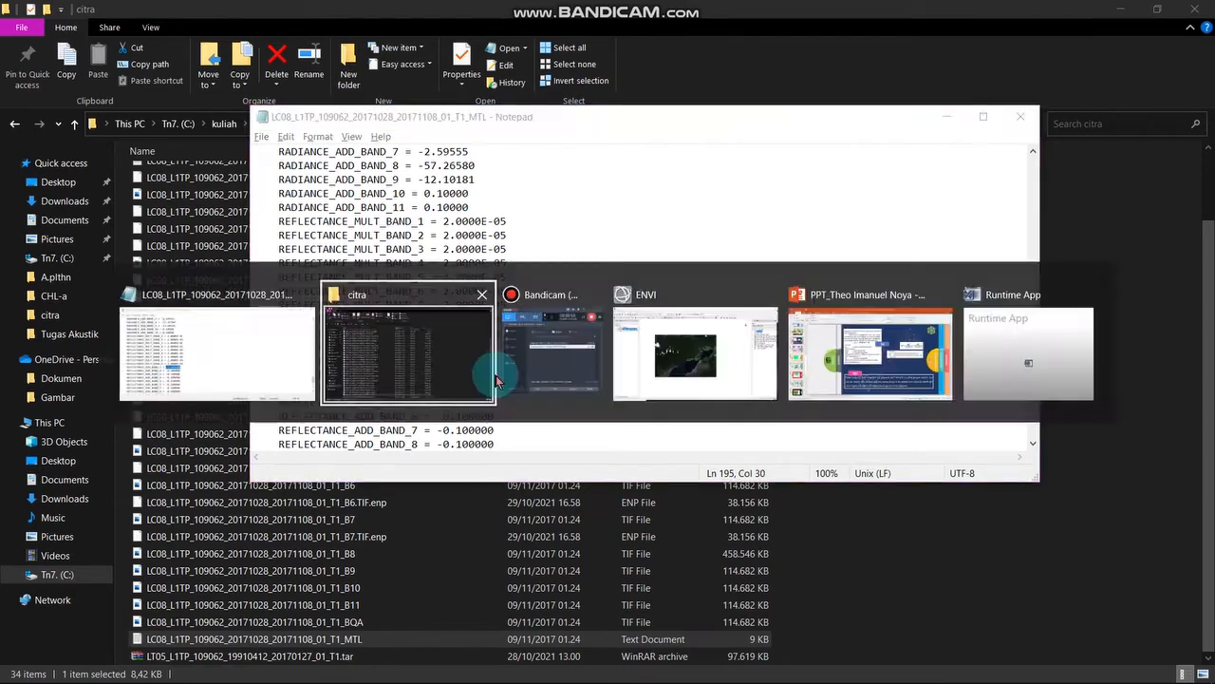
key(alt+Tab)
key(Tab)
click(663, 366)
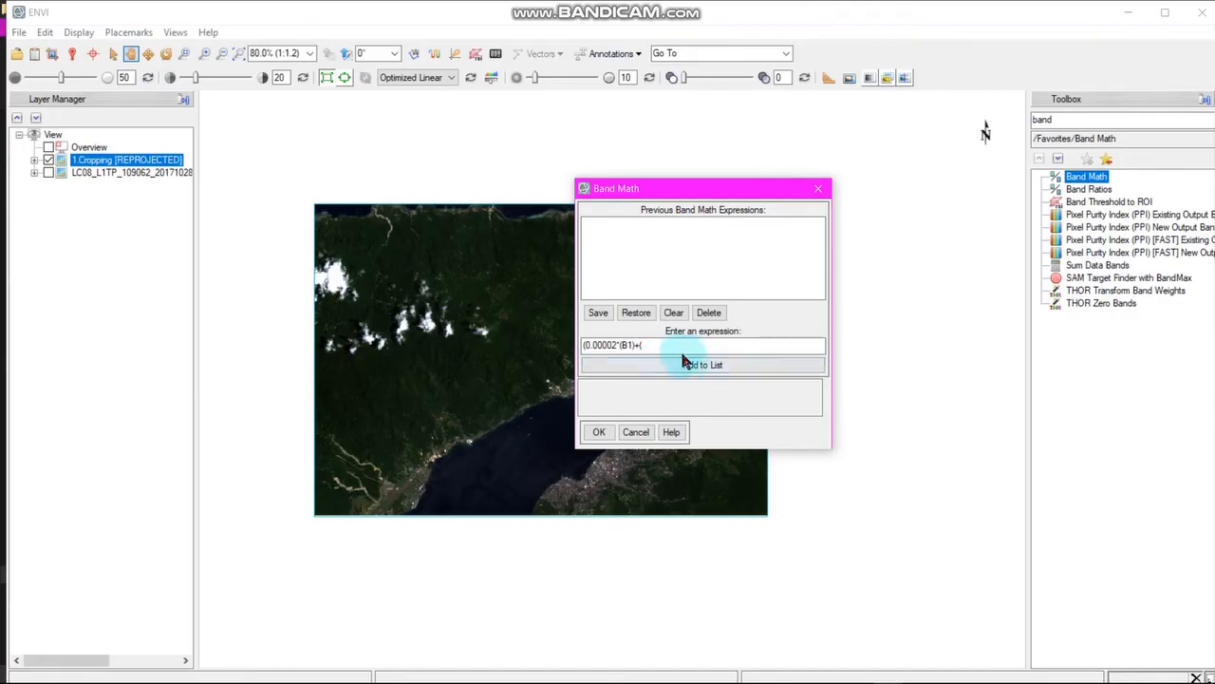
text(-0.100000)
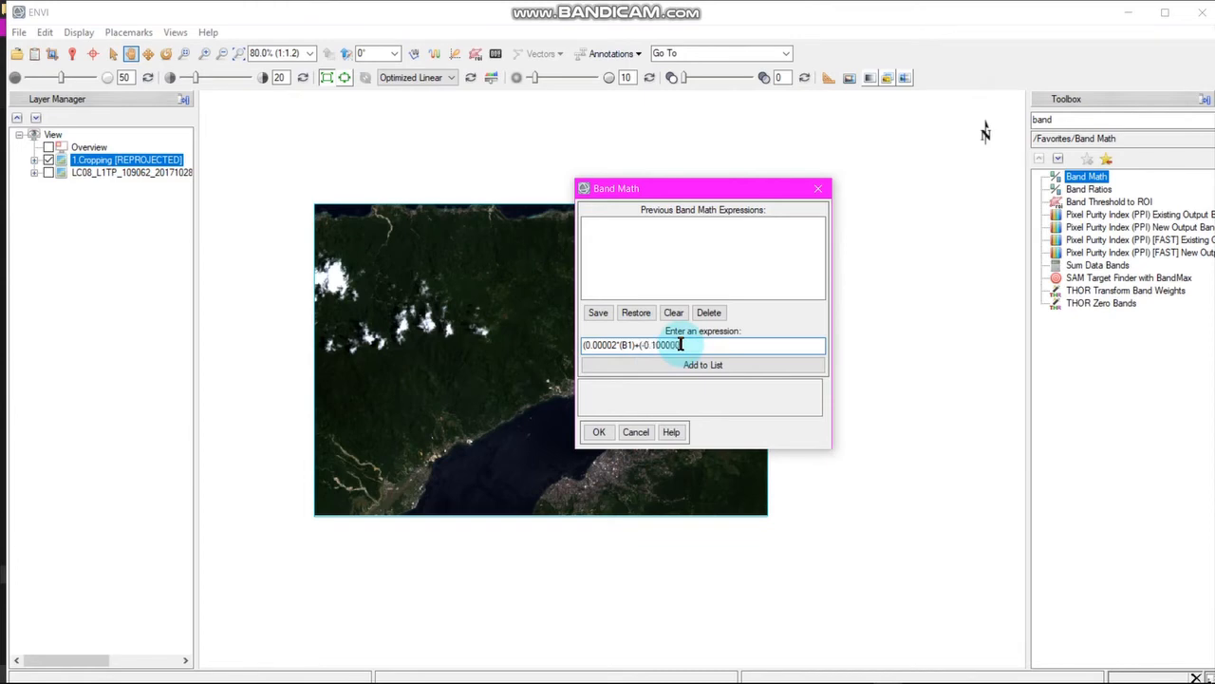
click(649, 345)
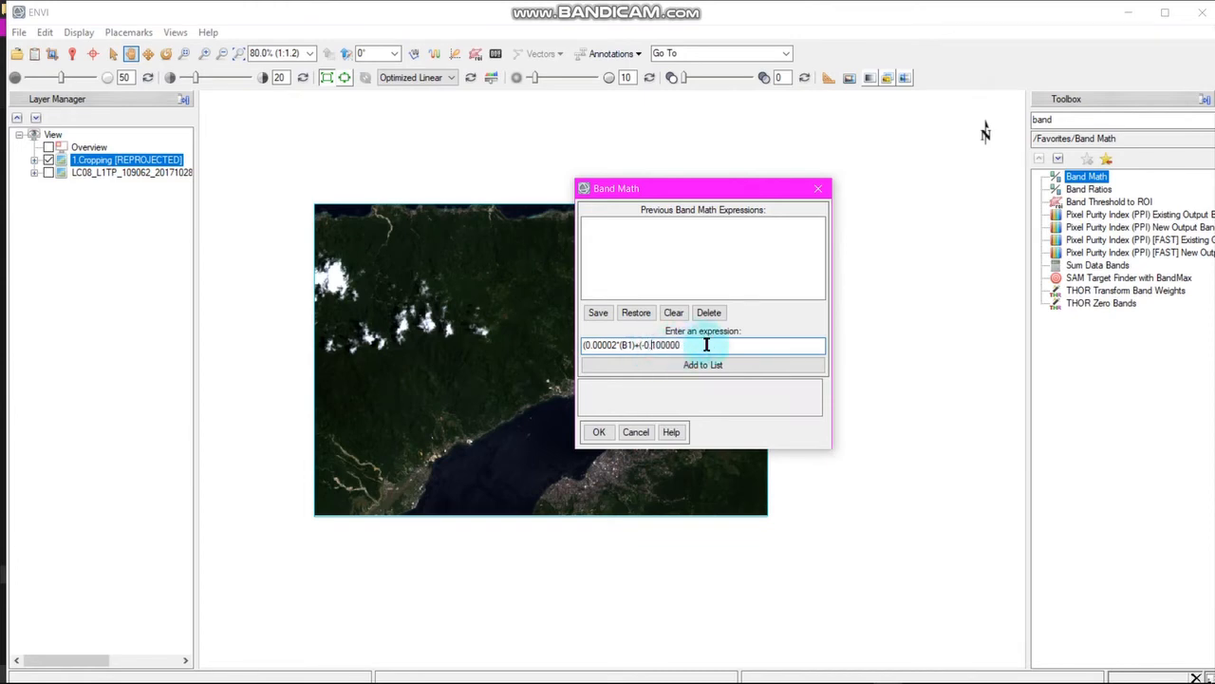
text(.)
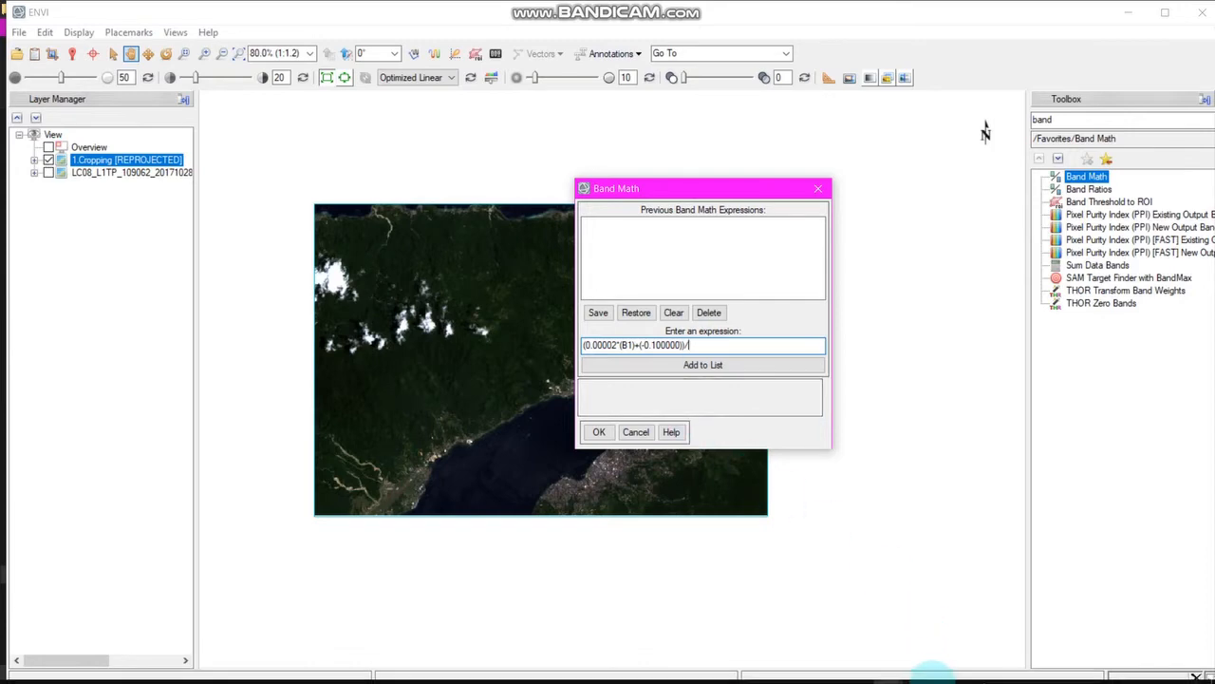
Switch to the MTL file in Notepad and locate the SUN_ELEVATION entry under IMAGE_ATTRIBUTES
click(911, 674)
scroll(474, 317, up, 20)
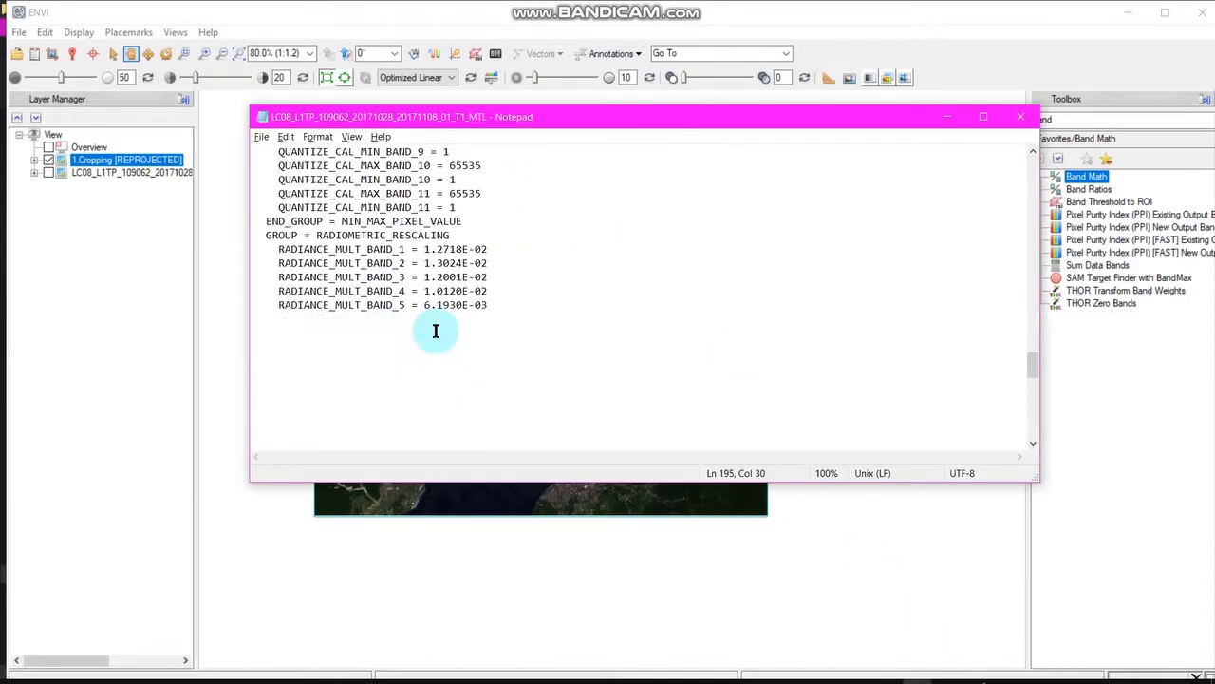
scroll(437, 328, up, 20)
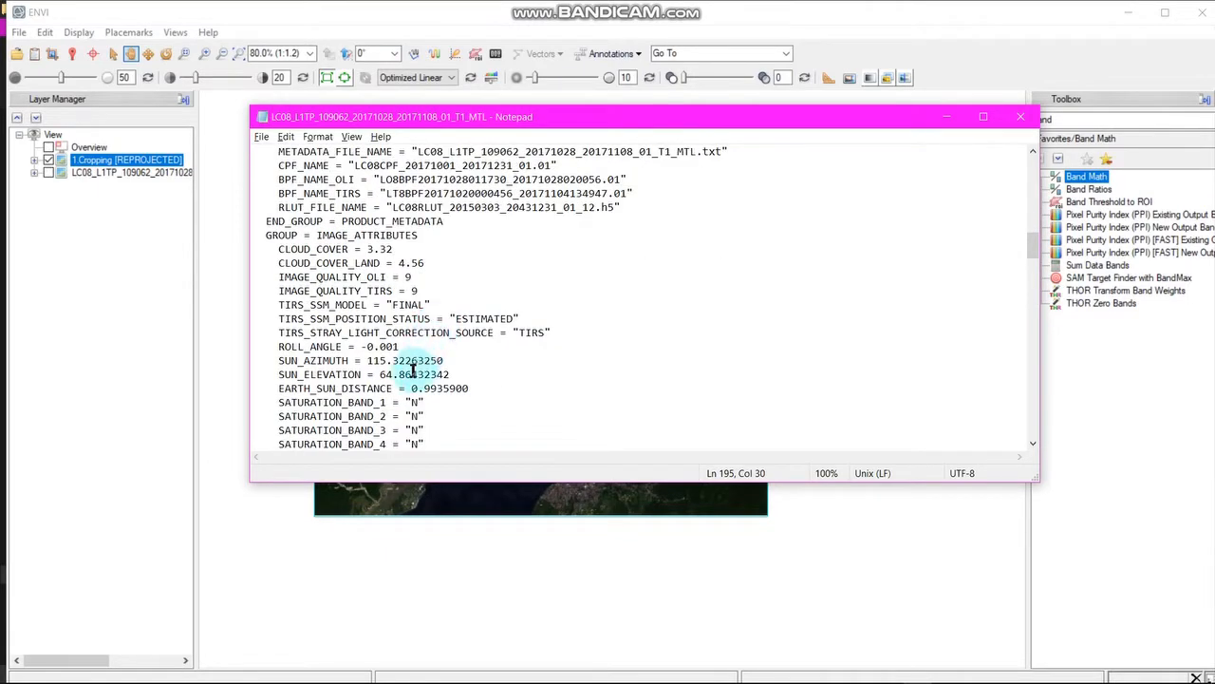
drag(280, 374, 453, 376)
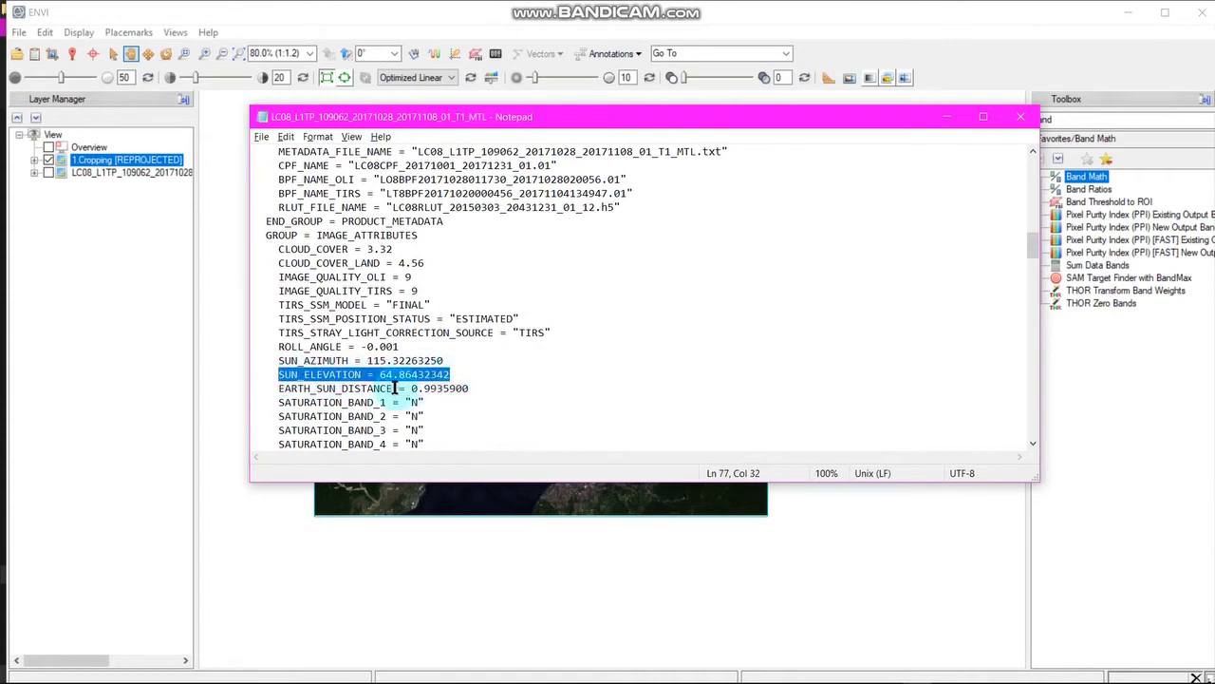
click(414, 376)
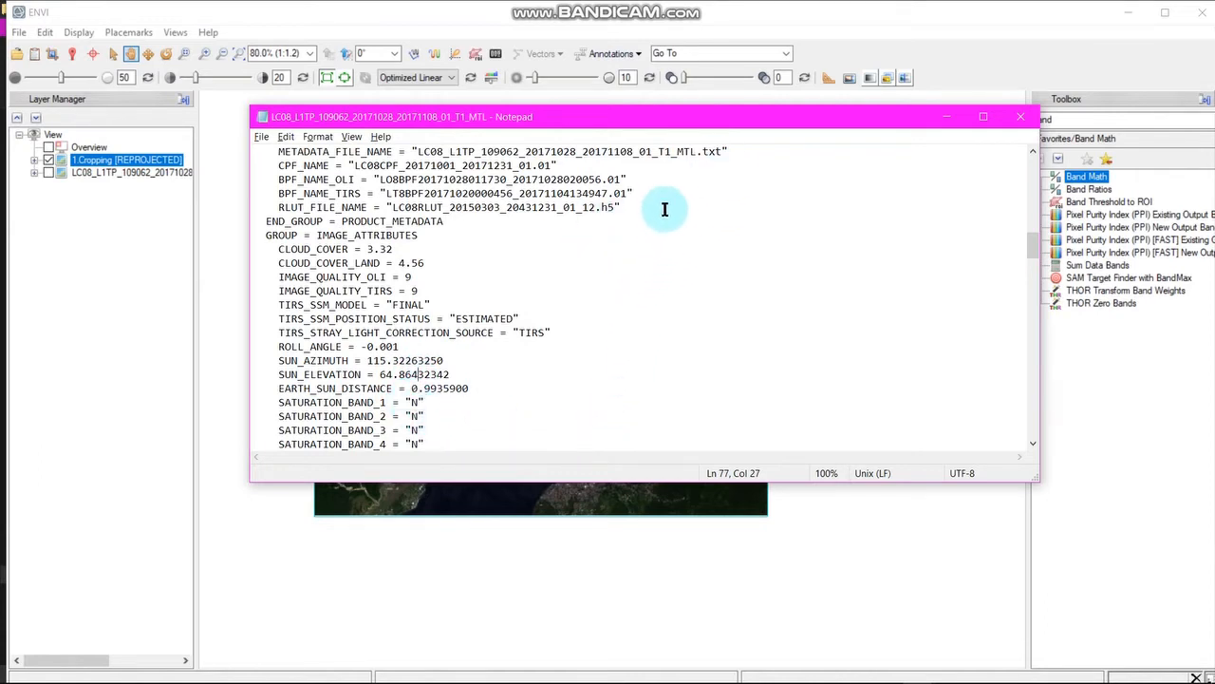
Open the Windows Calculator and place it so the SUN_ELEVATION line in the MTL file stays readable
click(43, 672)
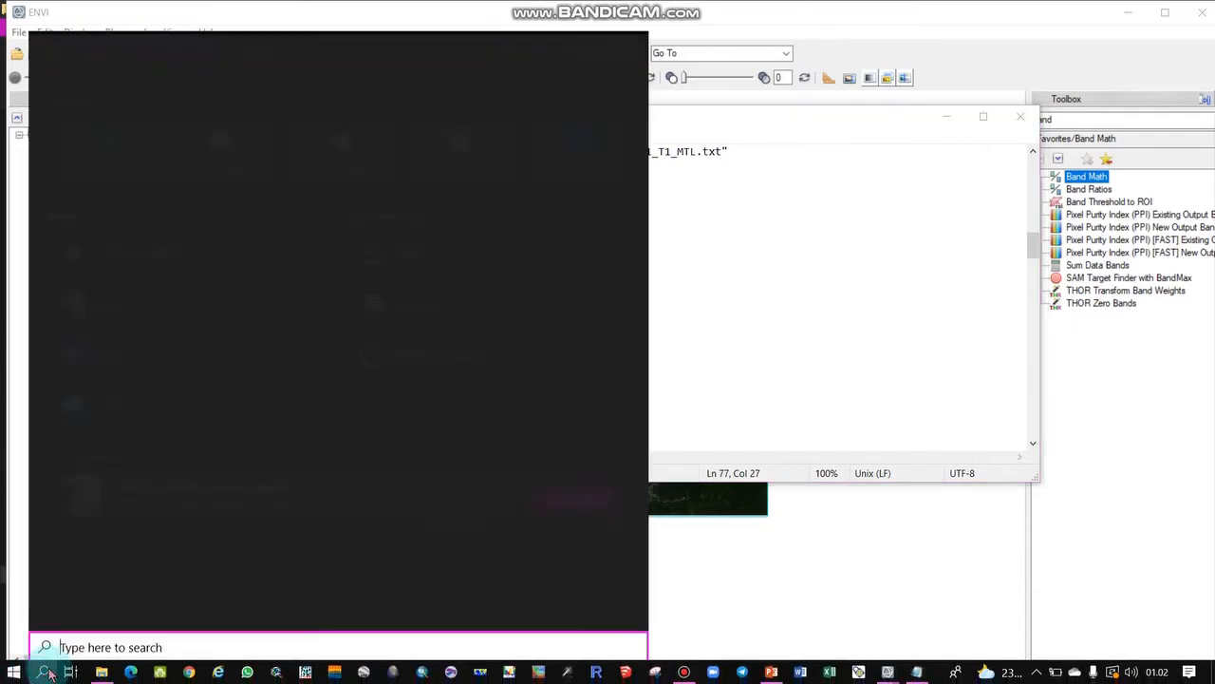
text(kal)
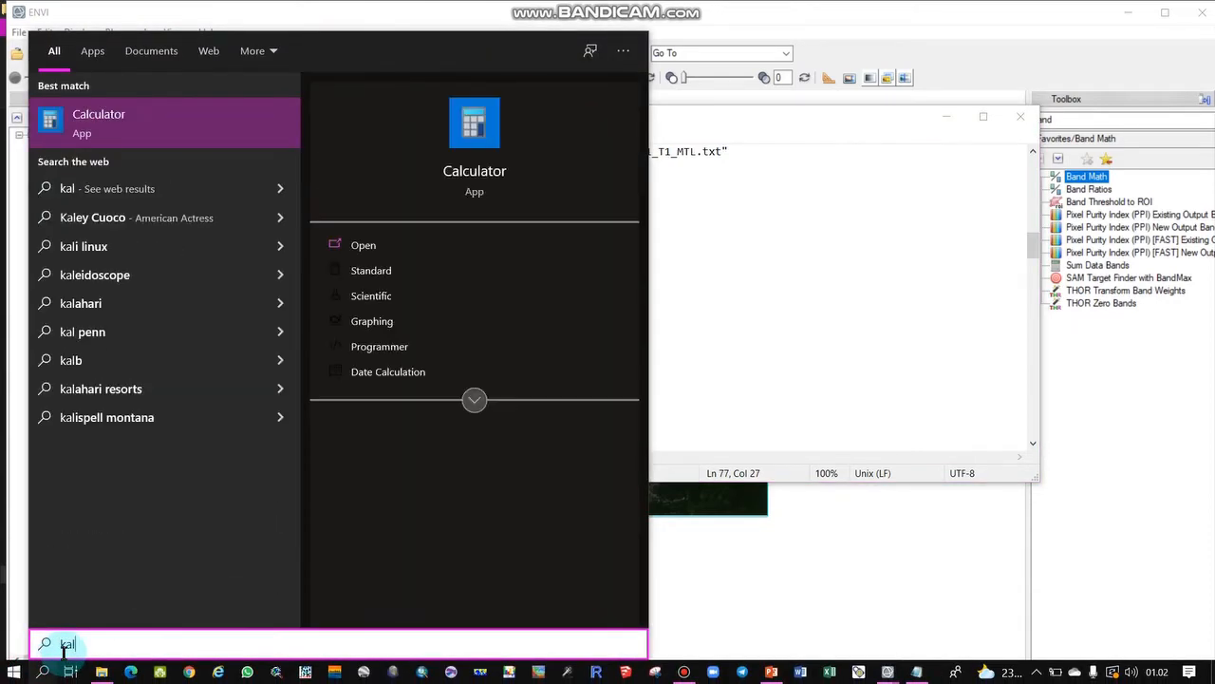
click(210, 138)
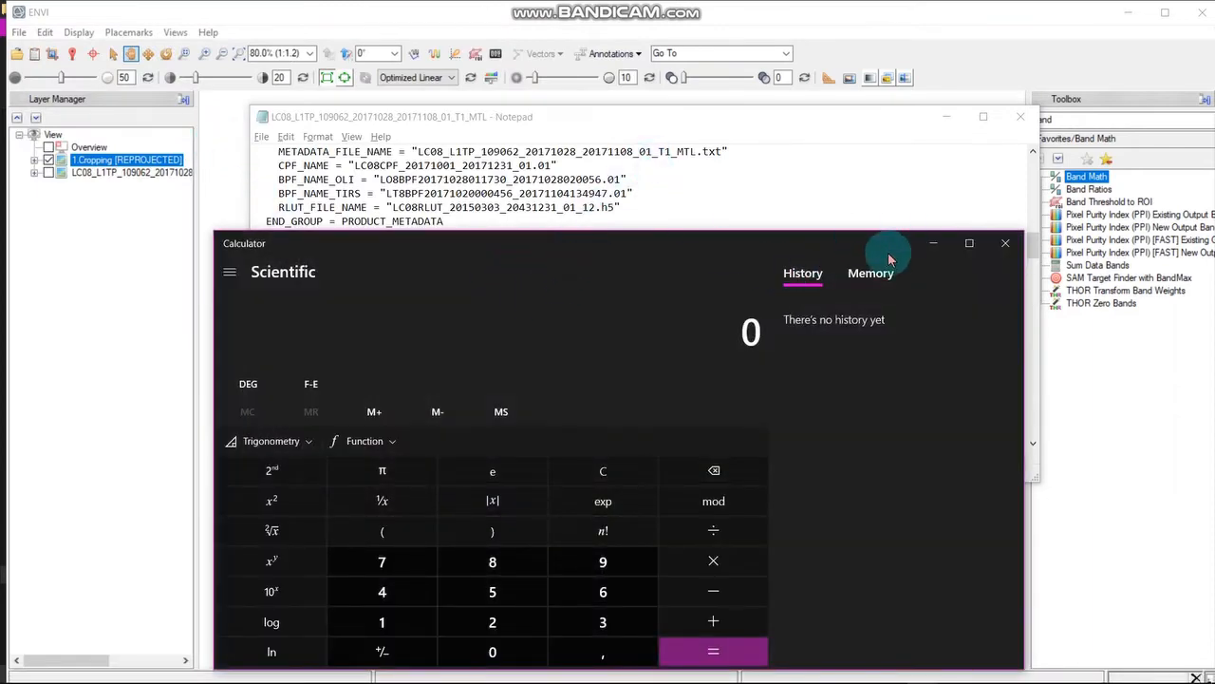
drag(888, 251, 928, 160)
drag(748, 167, 637, 415)
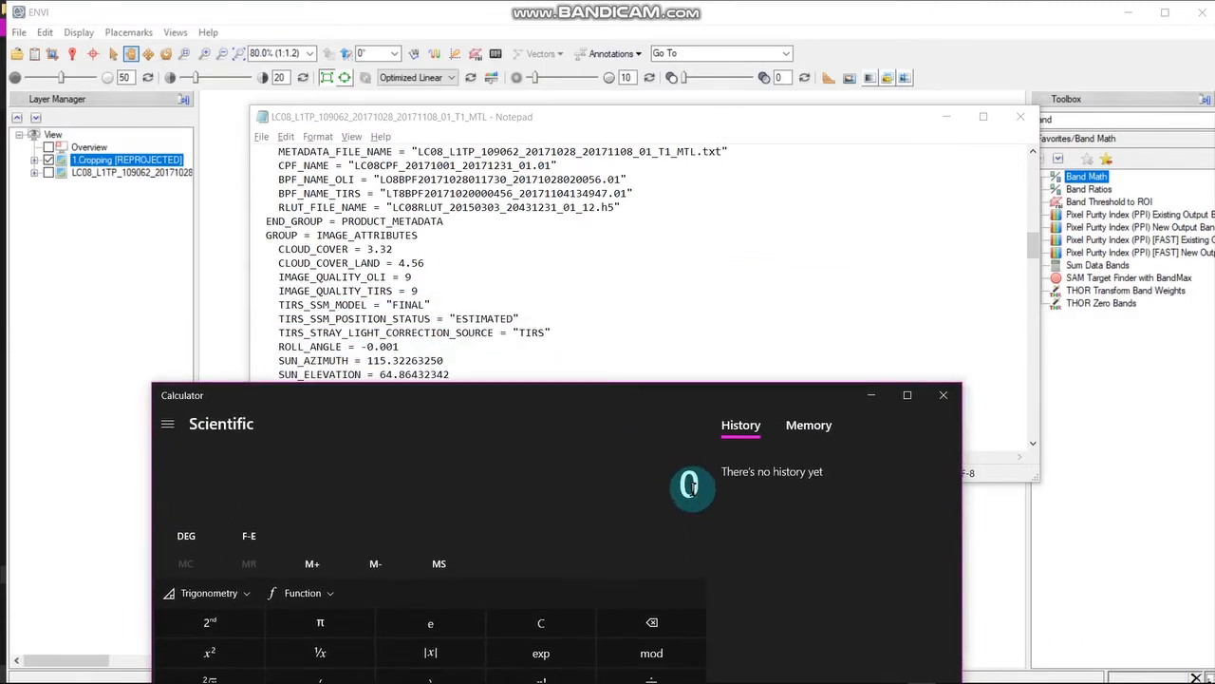
Calculate the sine of 64.864 in degrees and select the result up to its third decimal
text(6)
text(4.)
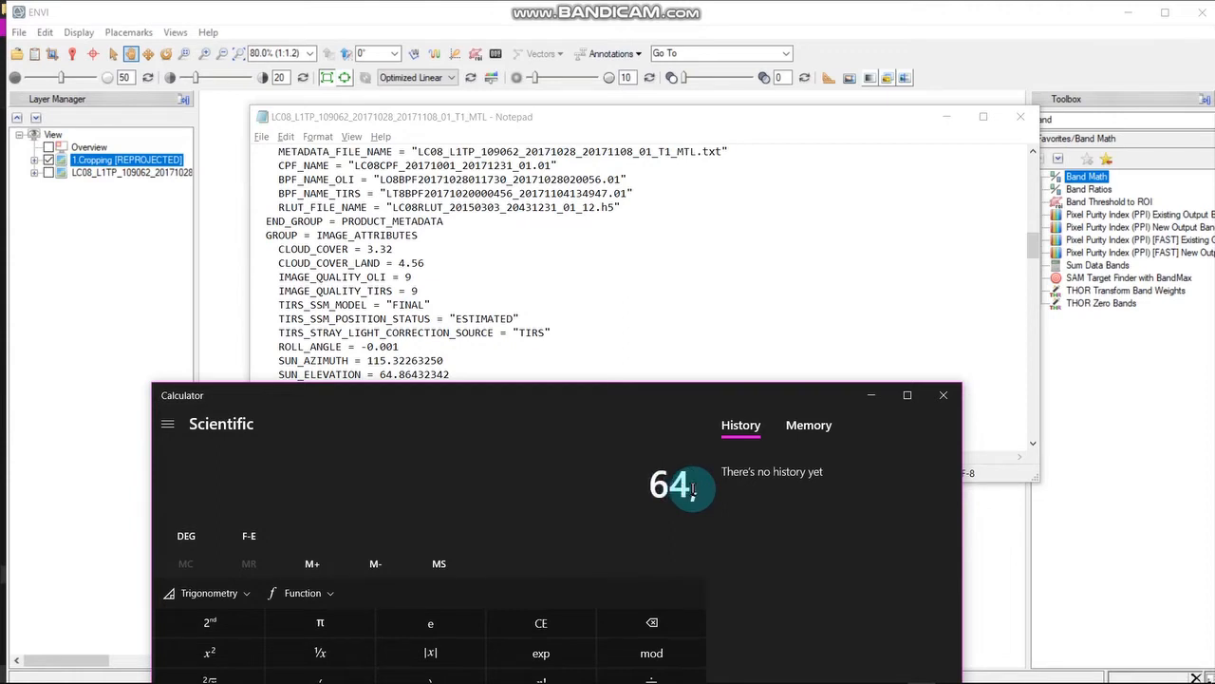
text(864)
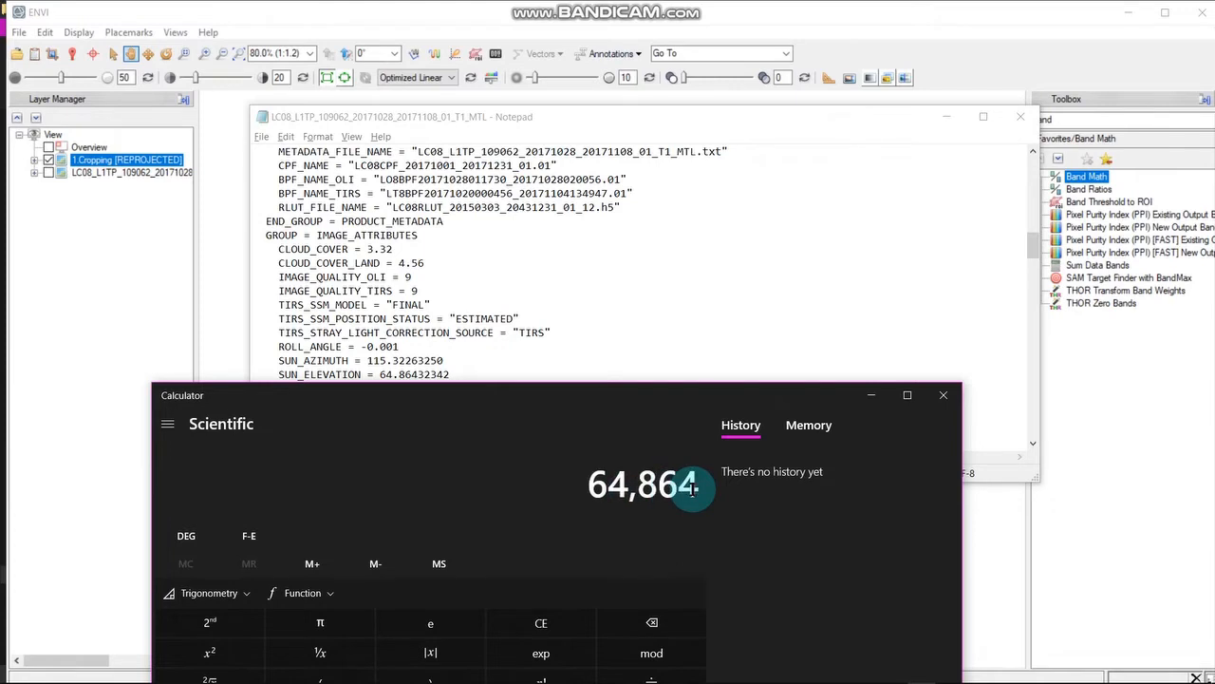
click(185, 592)
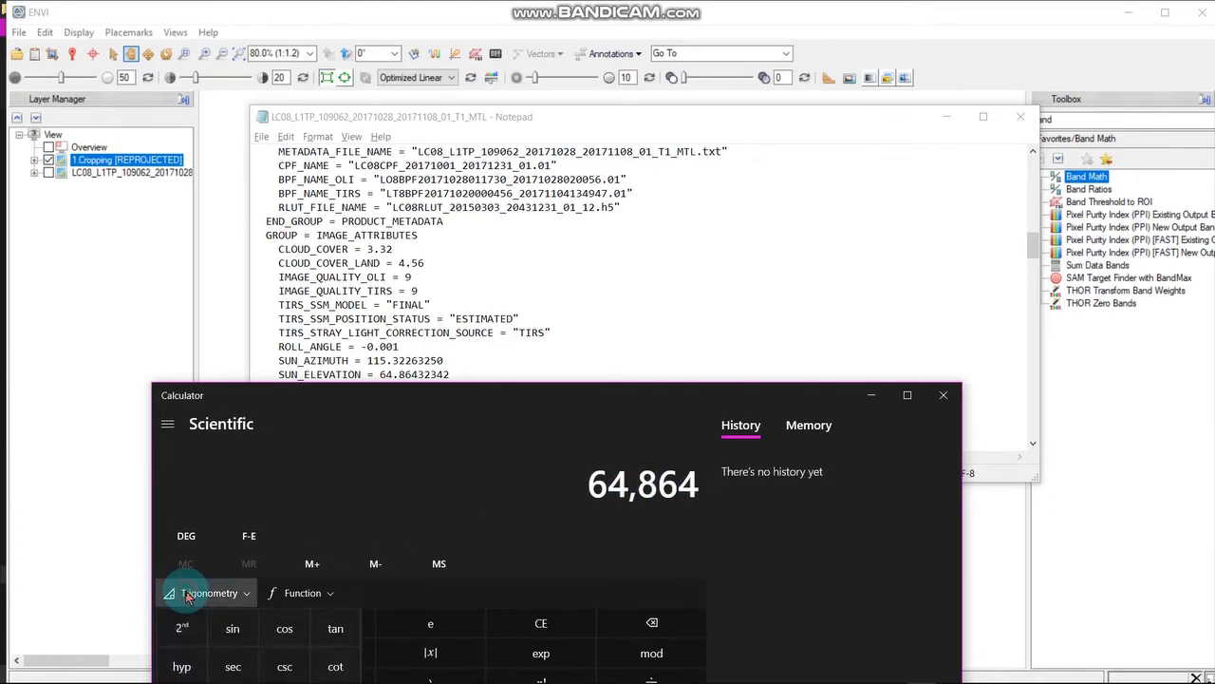
click(231, 627)
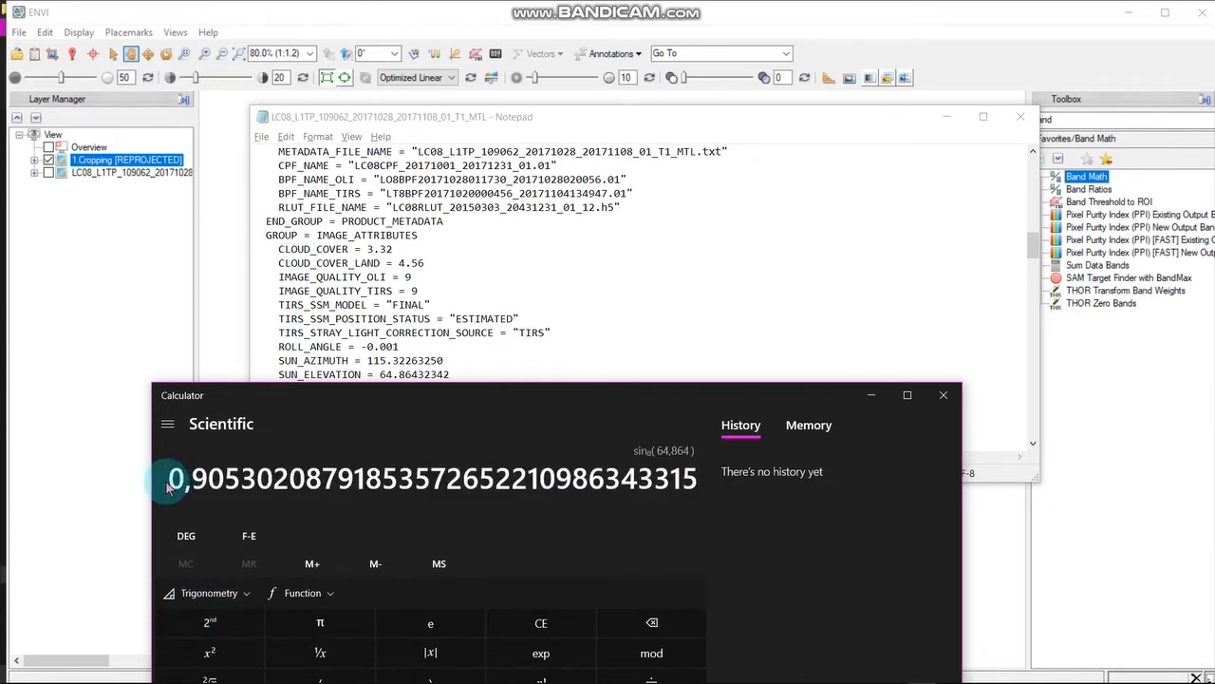
drag(171, 480, 241, 503)
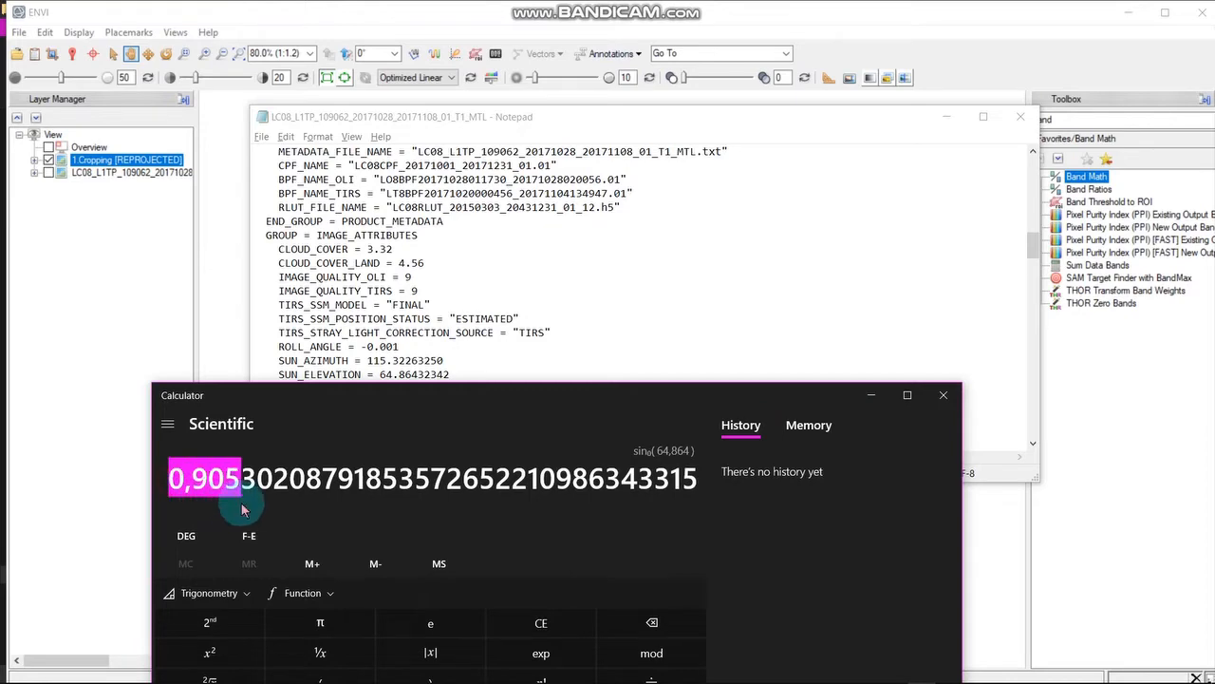
Return to ENVI, complete the Band Math expression as (0.00002*(B1)+(-0.100000))/0.905, and run it from the expression list
key(alt+Tab)
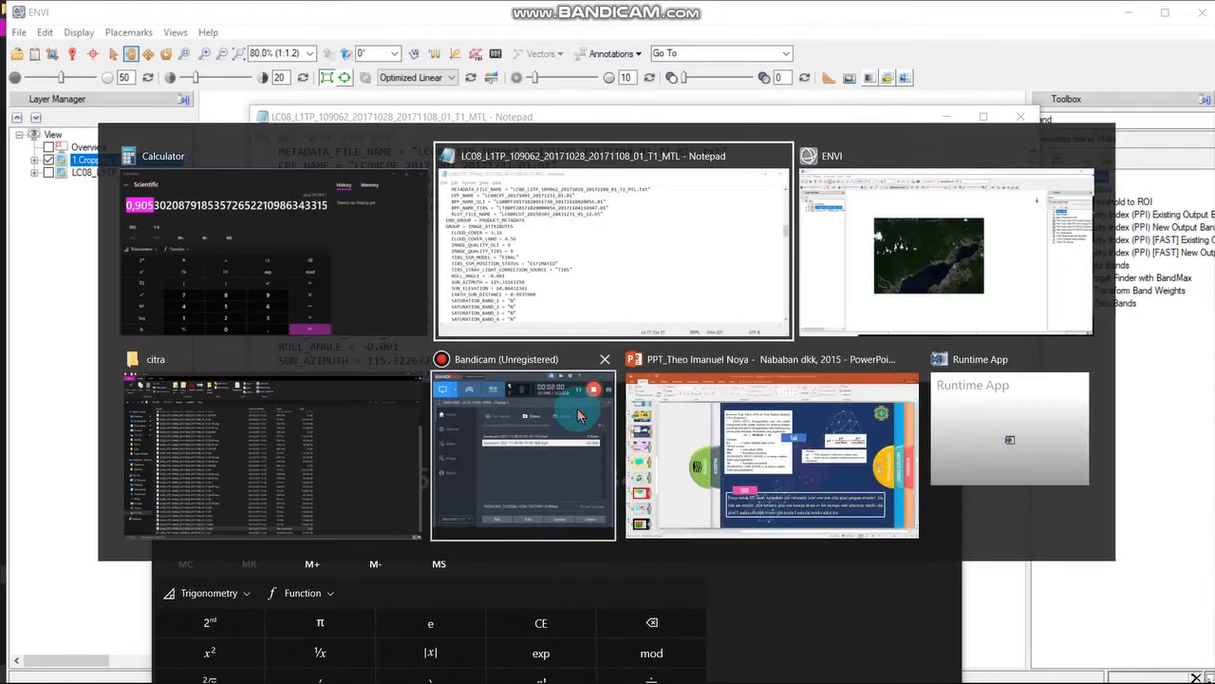
click(1016, 232)
click(733, 352)
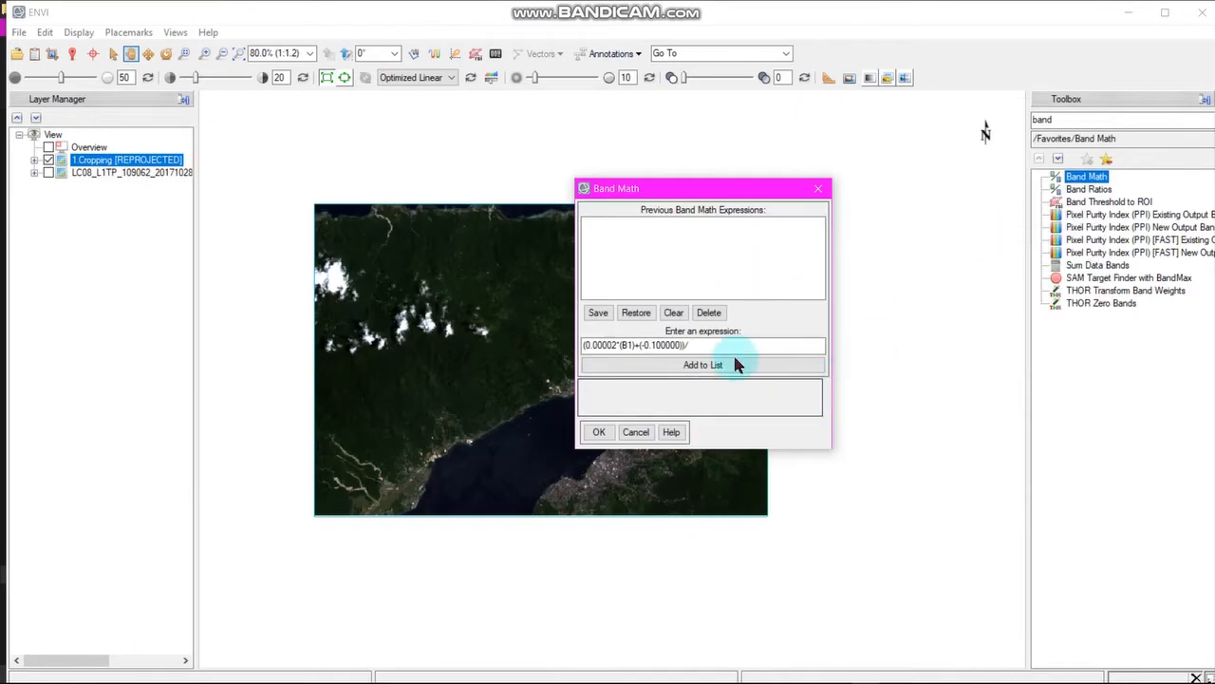
click(709, 349)
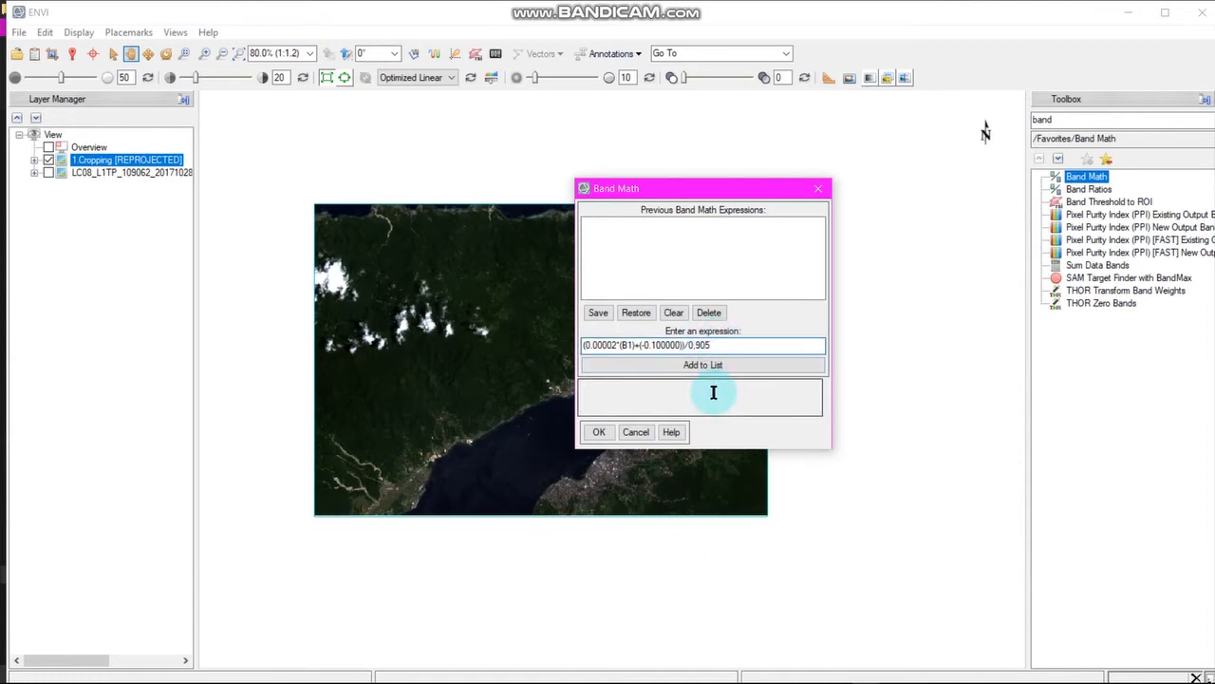
text(.)
click(722, 364)
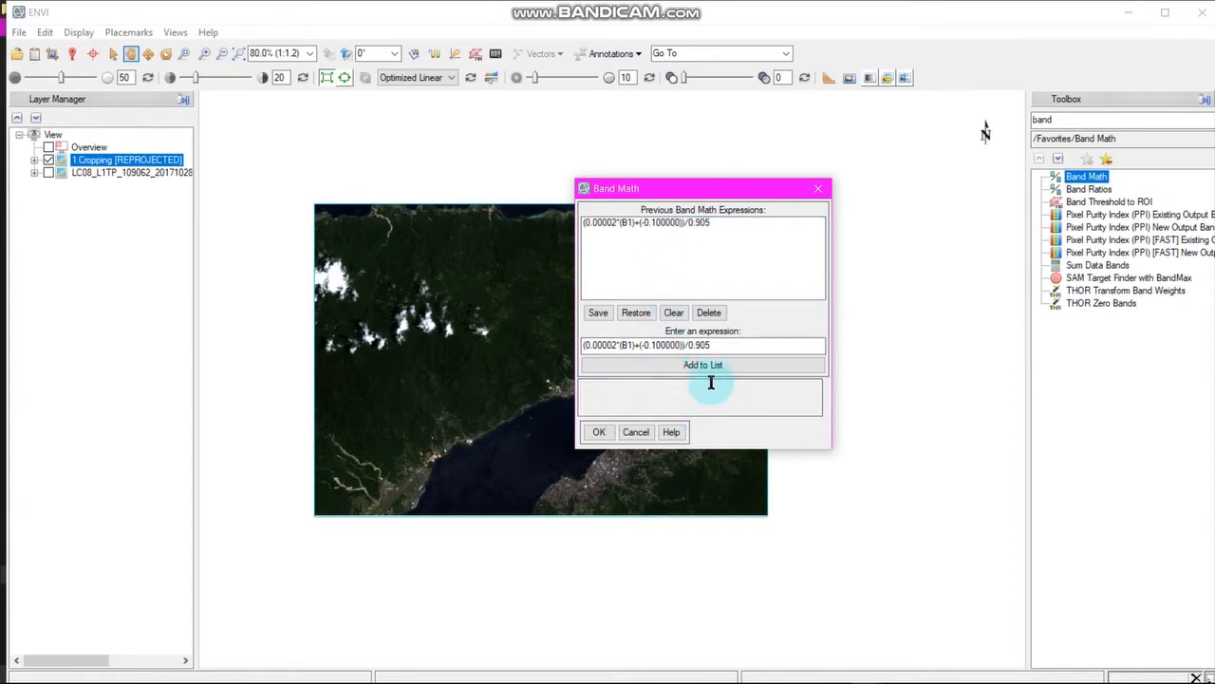
click(654, 222)
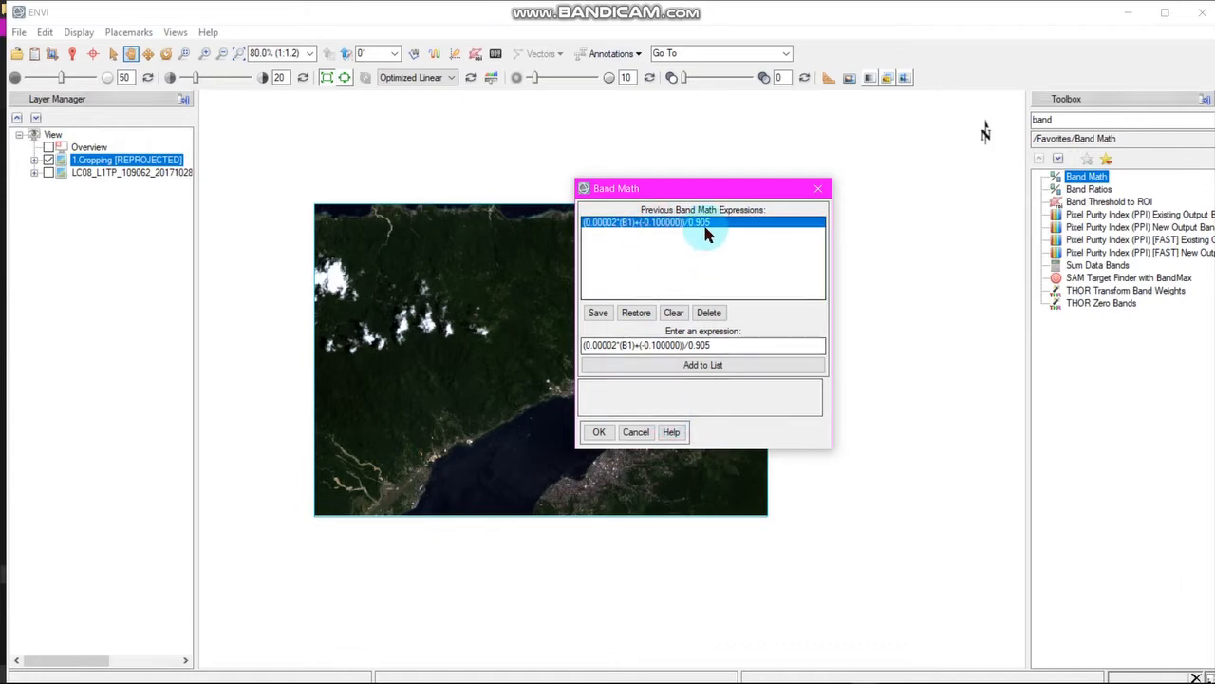
click(604, 434)
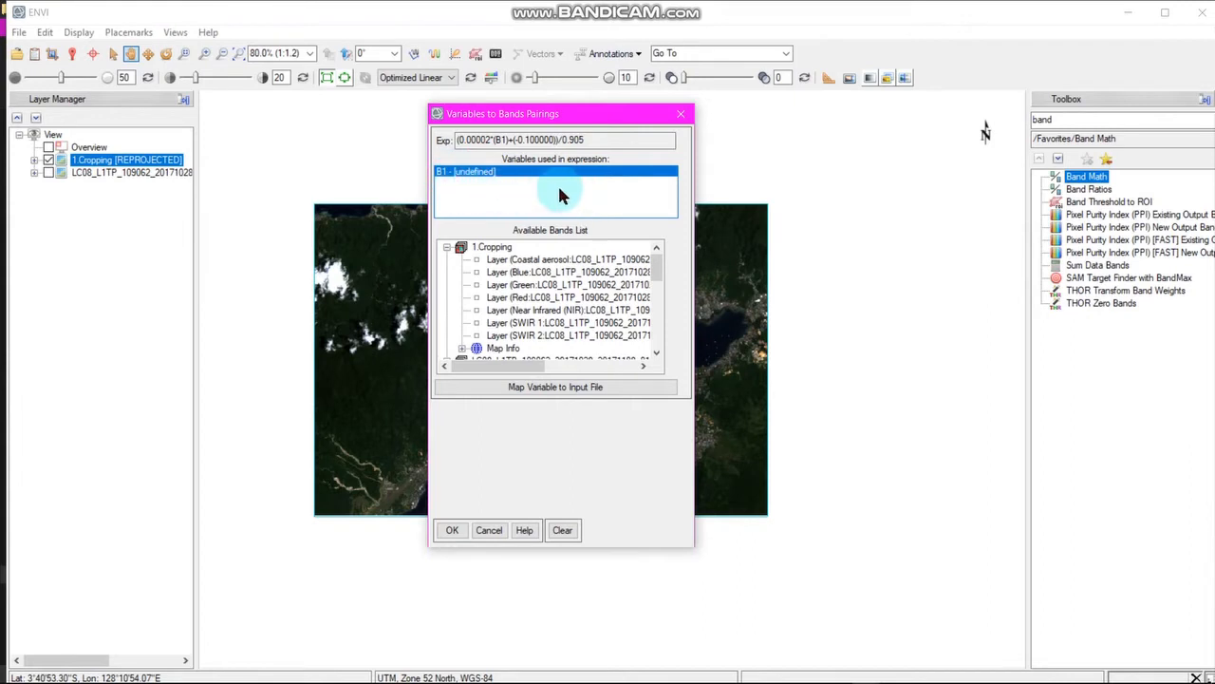
Try pairing variable B1 with only the Blue band of 1.Cropping
click(522, 272)
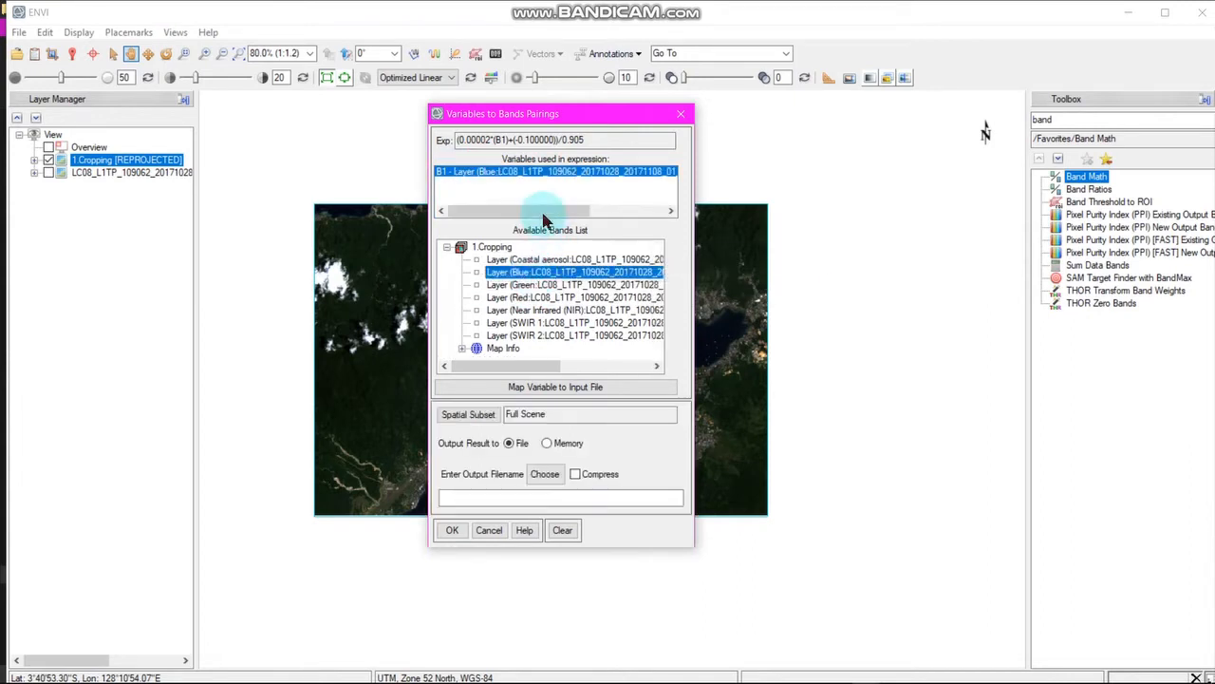
click(525, 180)
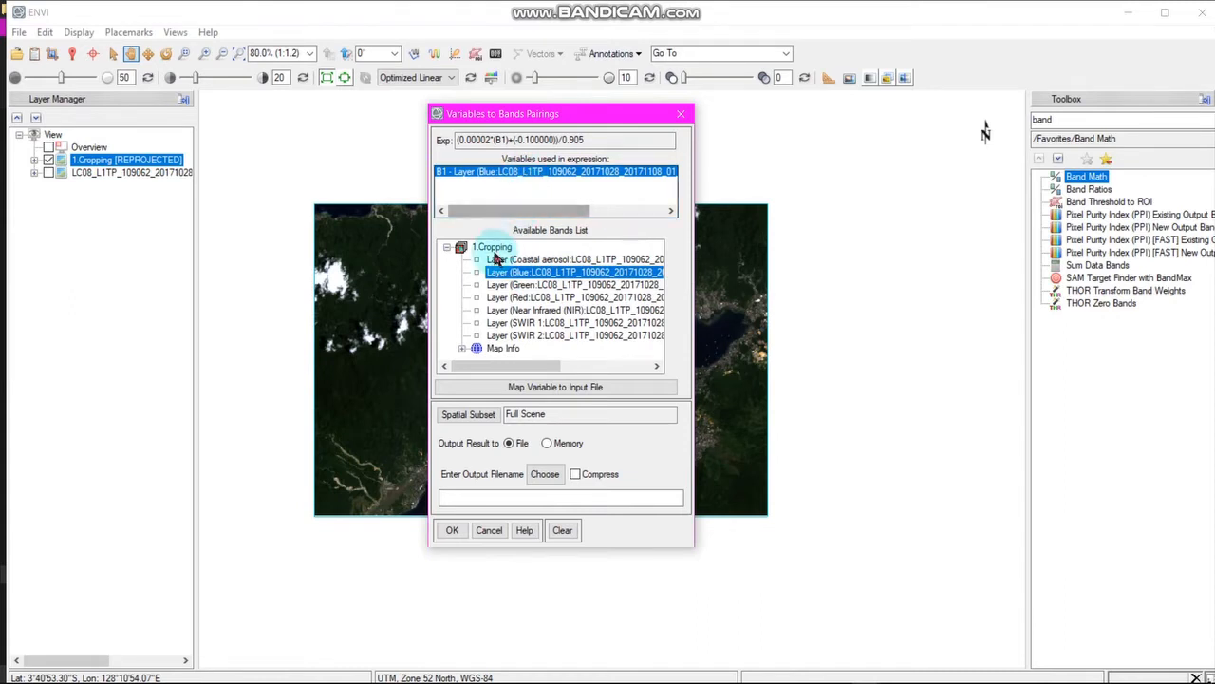
click(493, 248)
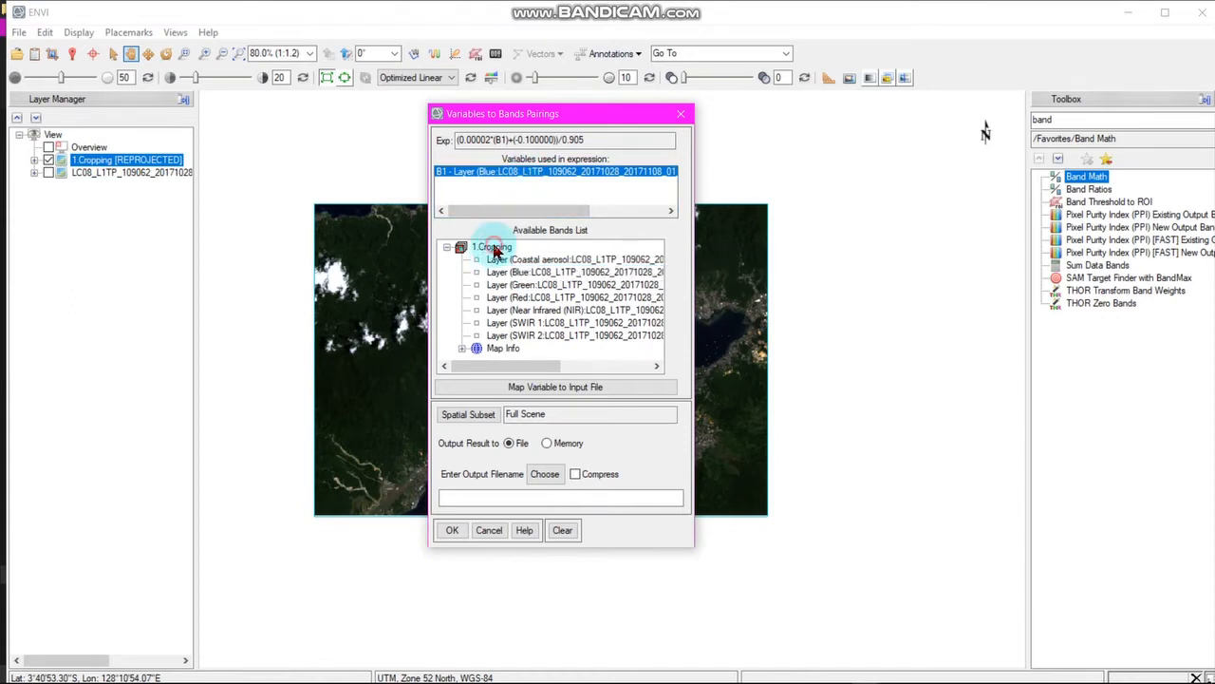
click(546, 213)
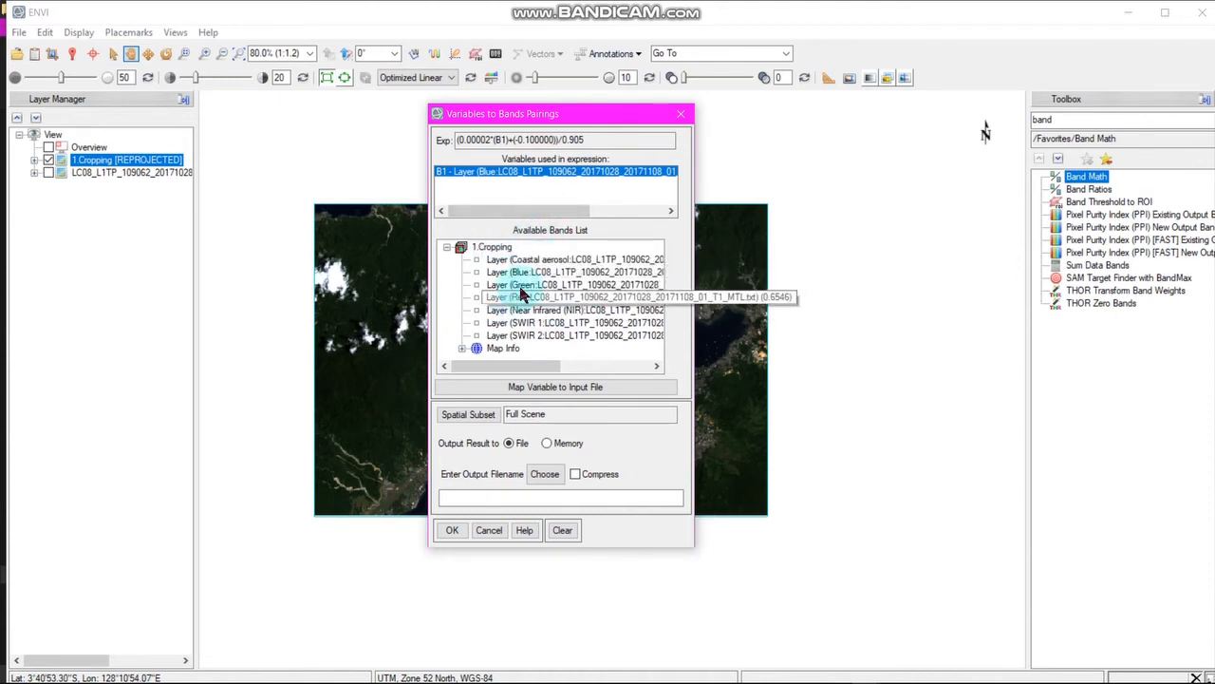
Map variable B1 to the input file 1.Cropping with all seven bands in its spectral subset
click(560, 387)
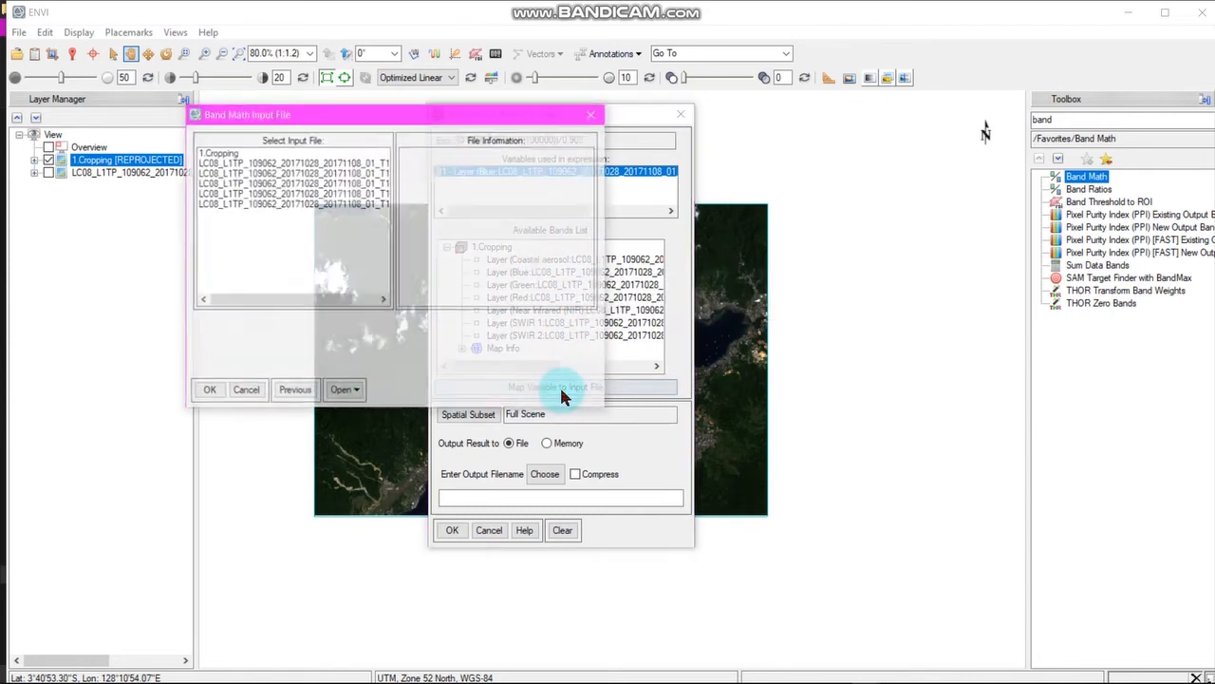
drag(260, 123, 459, 149)
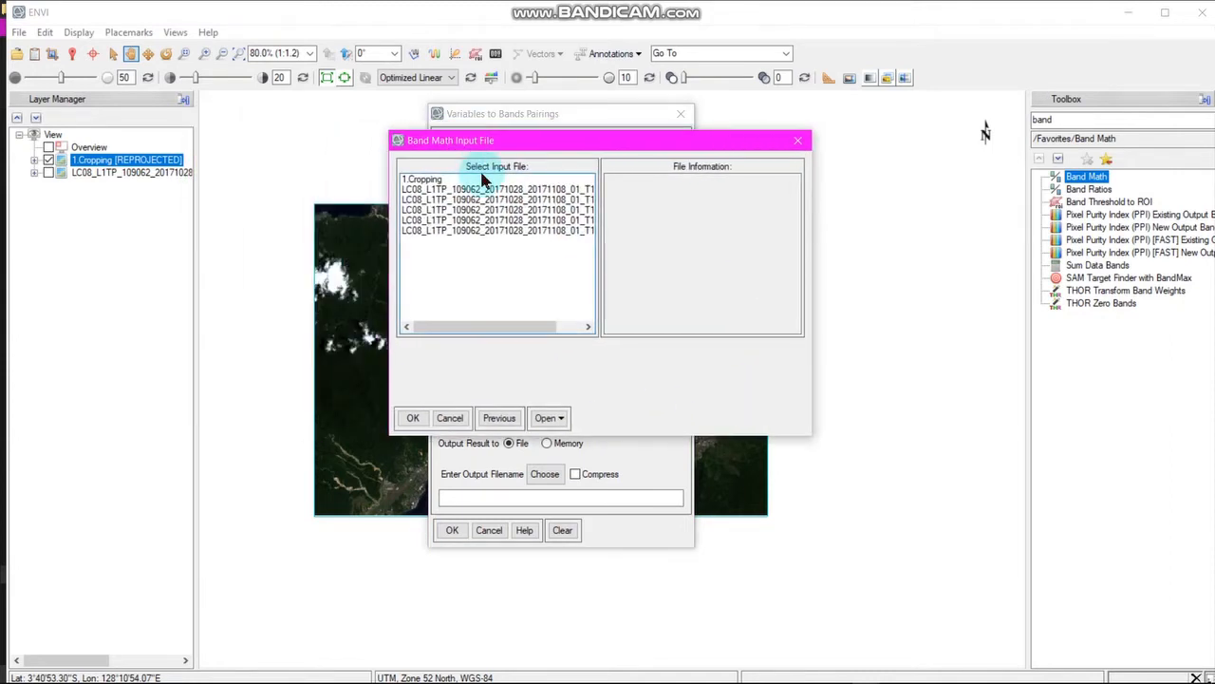
click(433, 181)
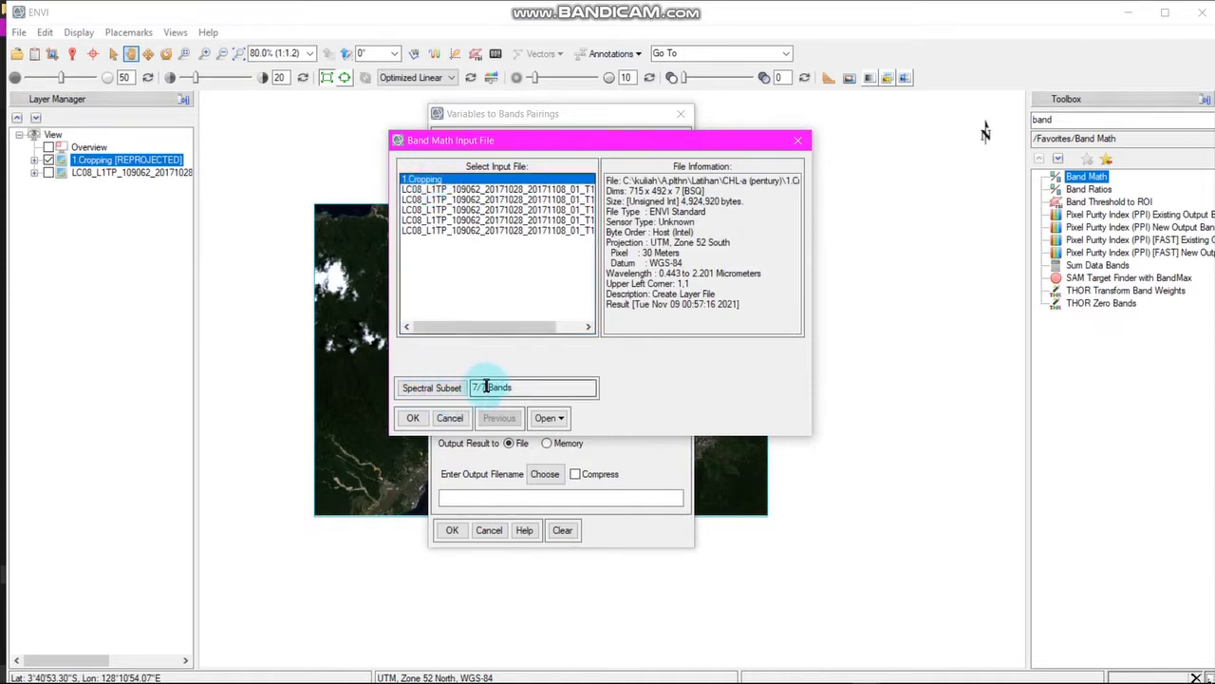
click(432, 388)
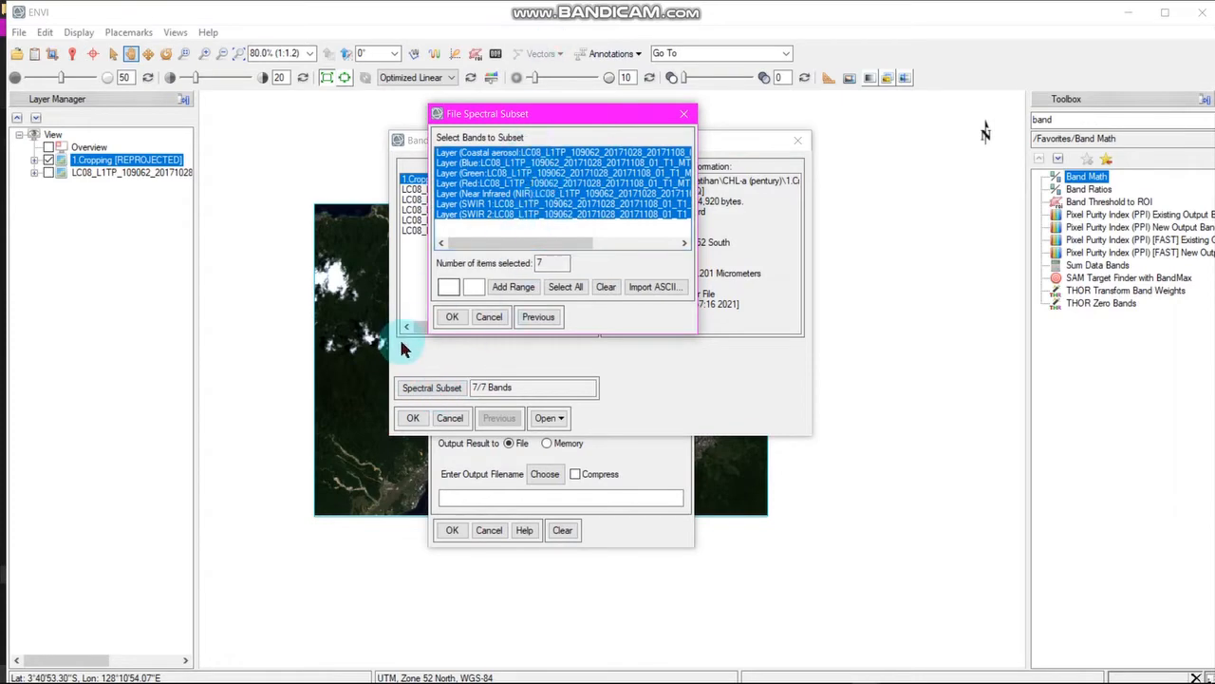
click(451, 319)
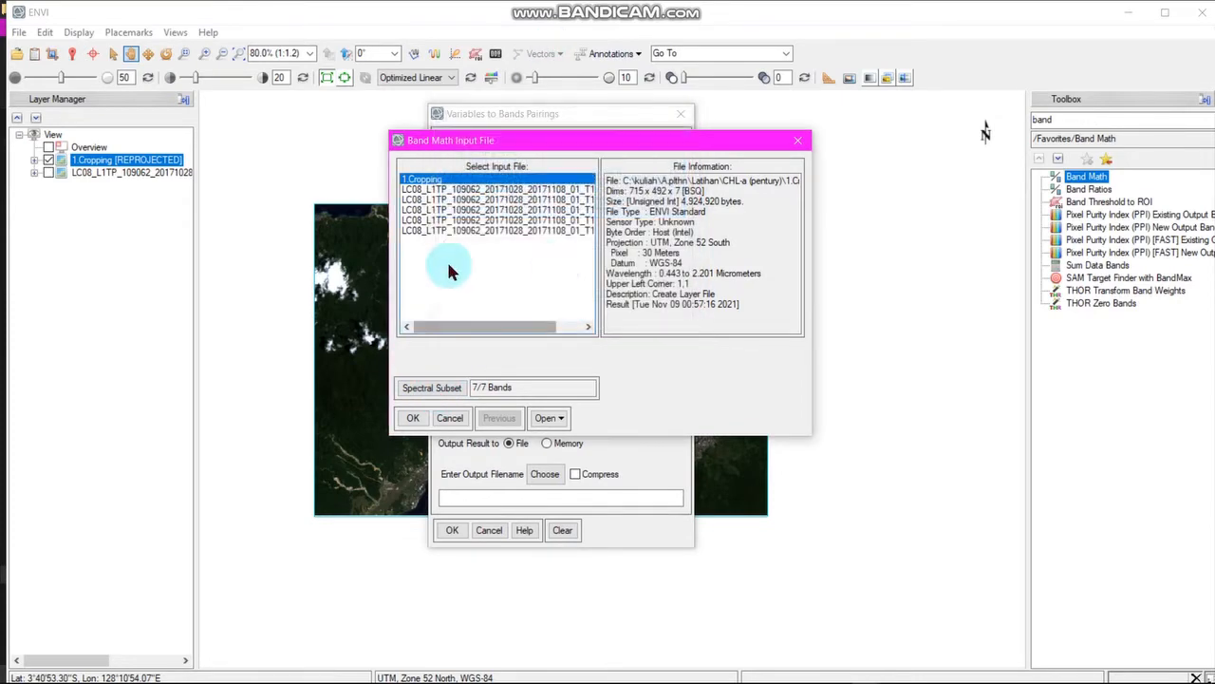
click(413, 419)
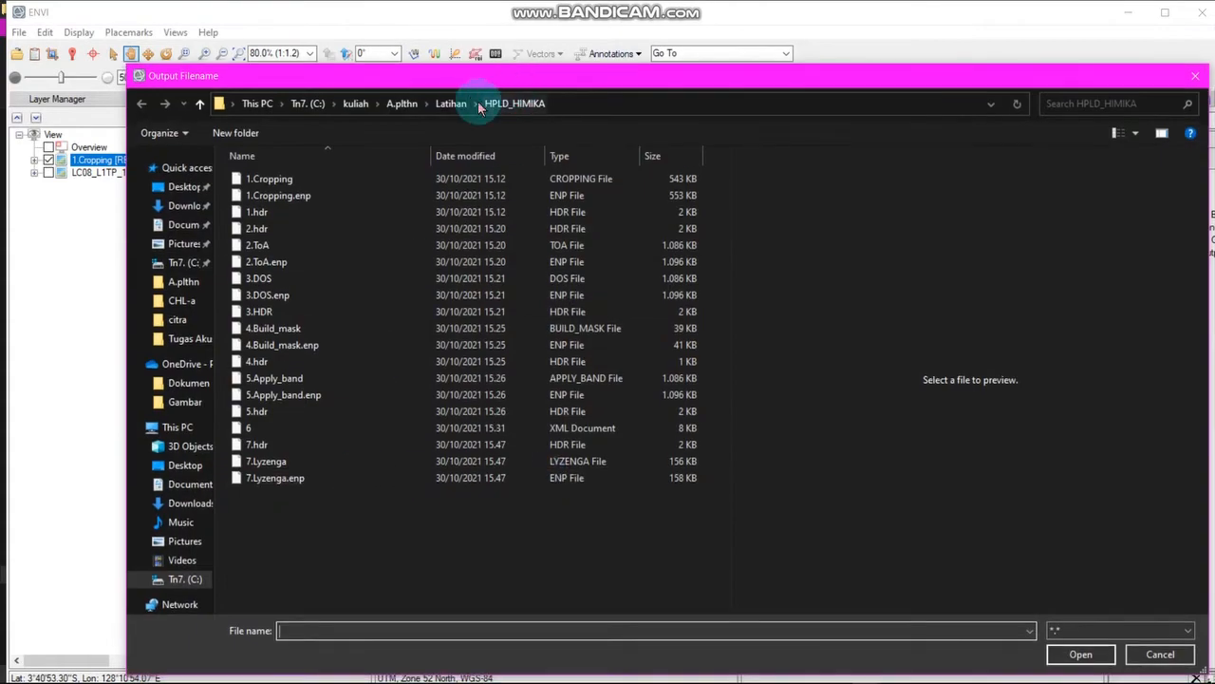
Set the output file to 2.ToA in the Latihan\CHL-a (pentury) folder and run the Band Math calculation
click(460, 103)
double_click(278, 179)
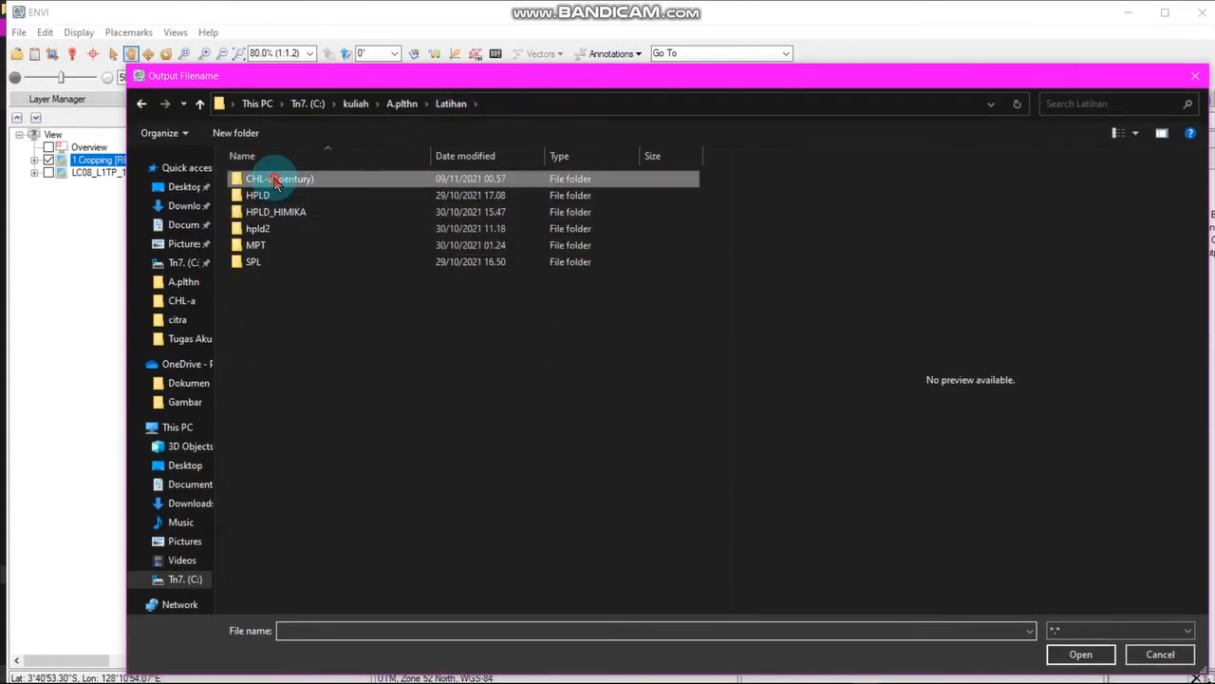
click(331, 627)
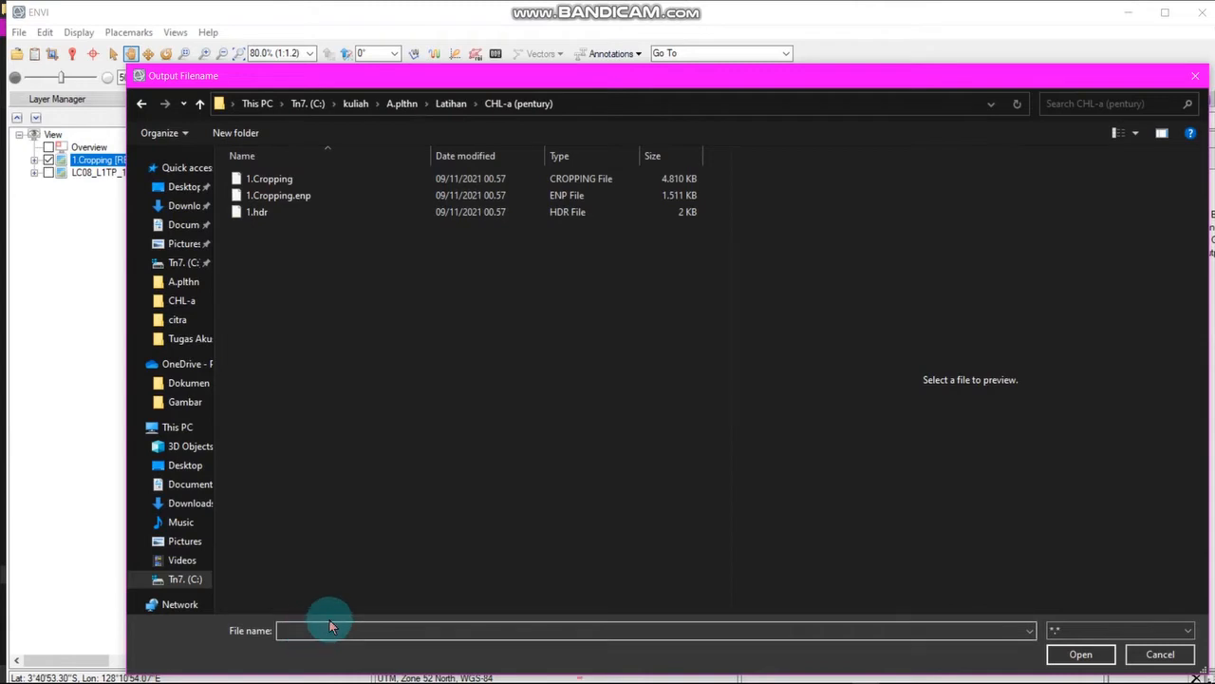
text(2.ToA)
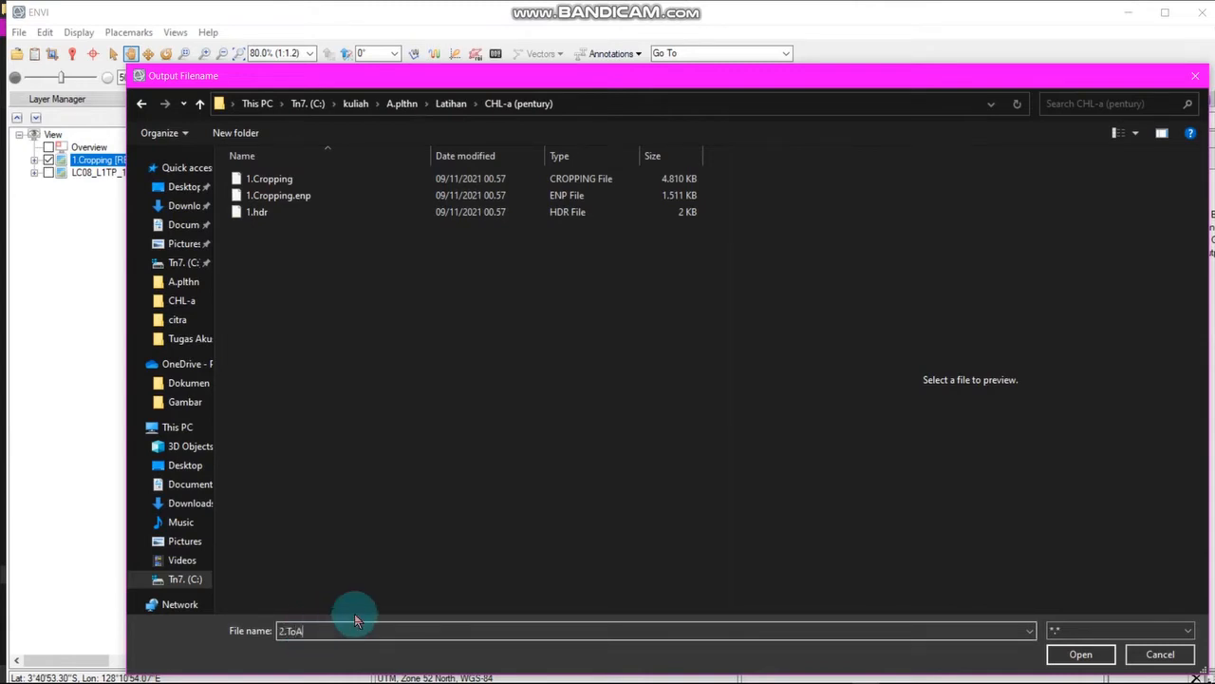
click(1073, 654)
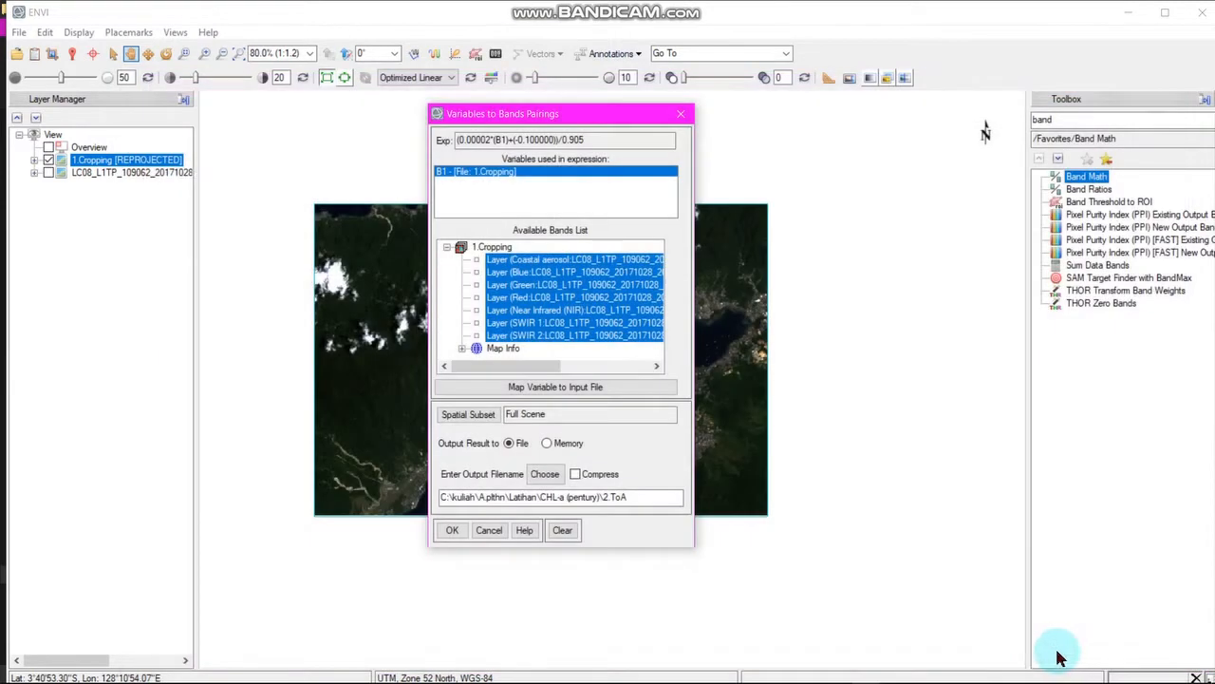
click(453, 531)
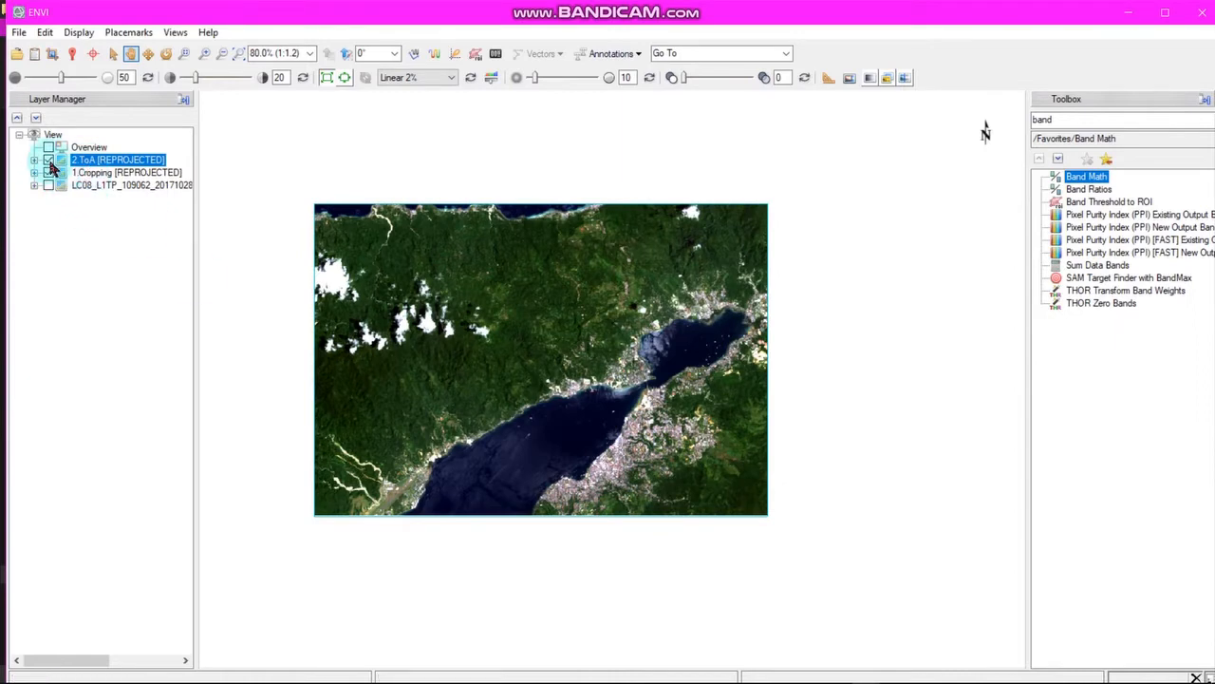
Toggle the 2.ToA layer's visibility to compare it with the cropped image, and hide the 1.Cropping layer
click(49, 161)
click(50, 162)
click(50, 162)
click(49, 162)
click(51, 163)
click(50, 163)
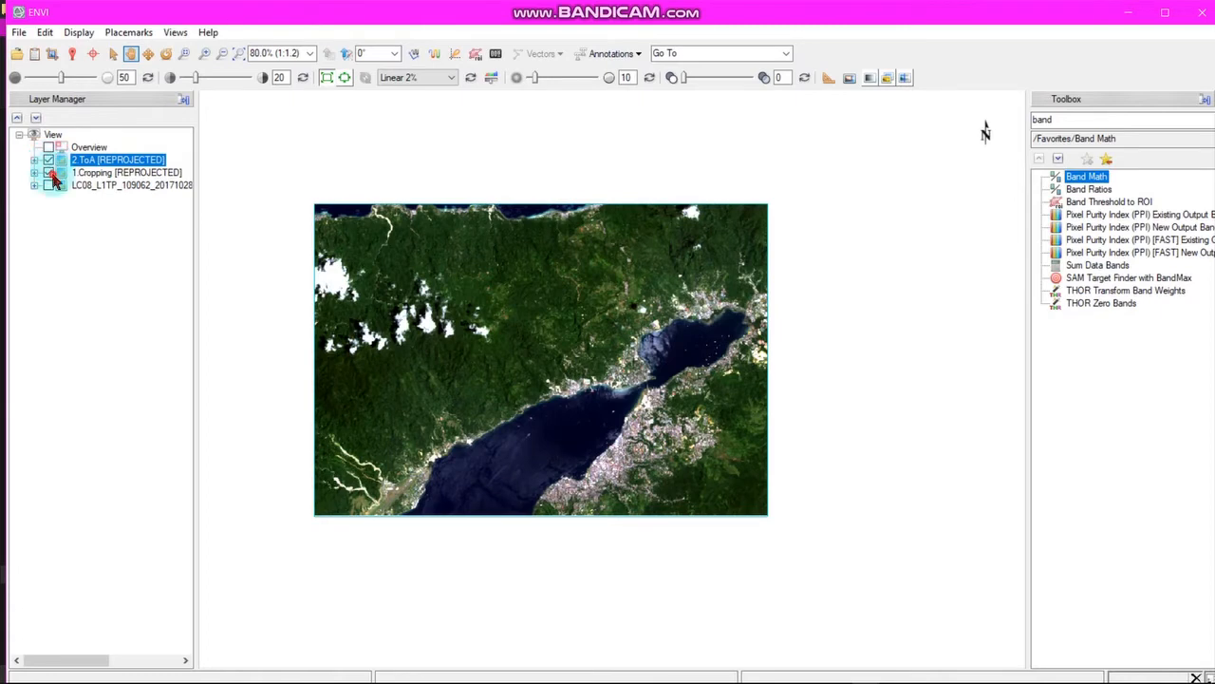
click(51, 174)
Examine the Quick Stats of the 2.ToA layer for each band's minimum and maximum, and close the statistics view
right_click(82, 160)
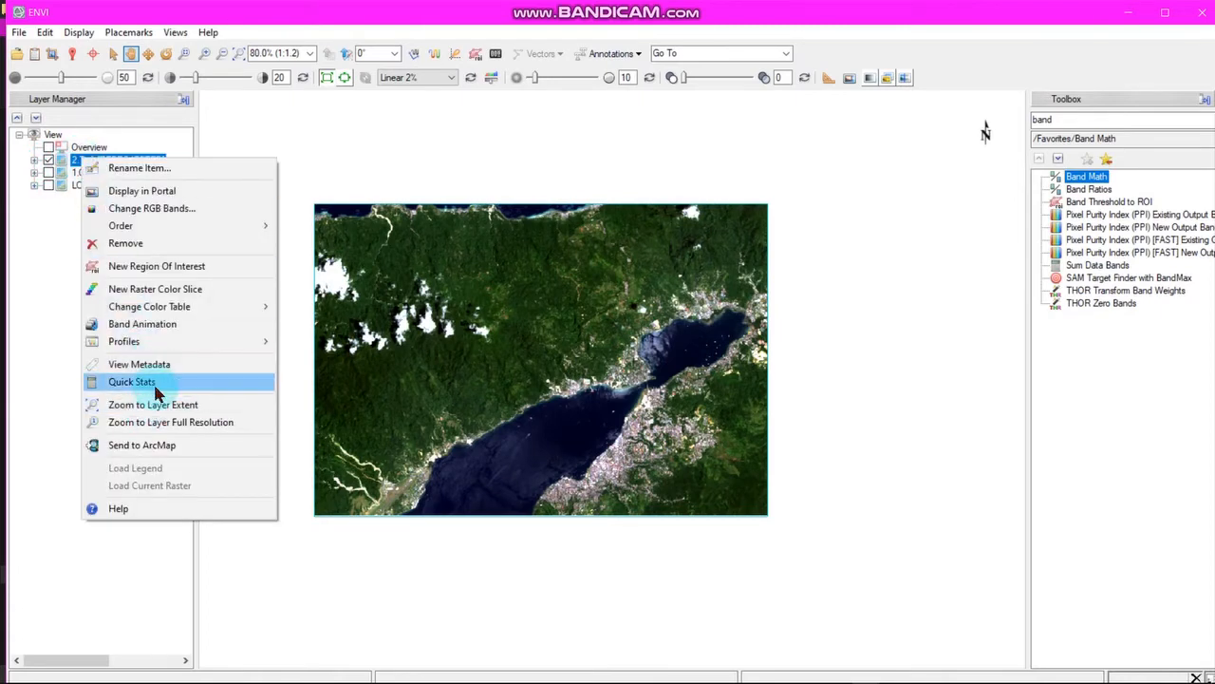
click(156, 393)
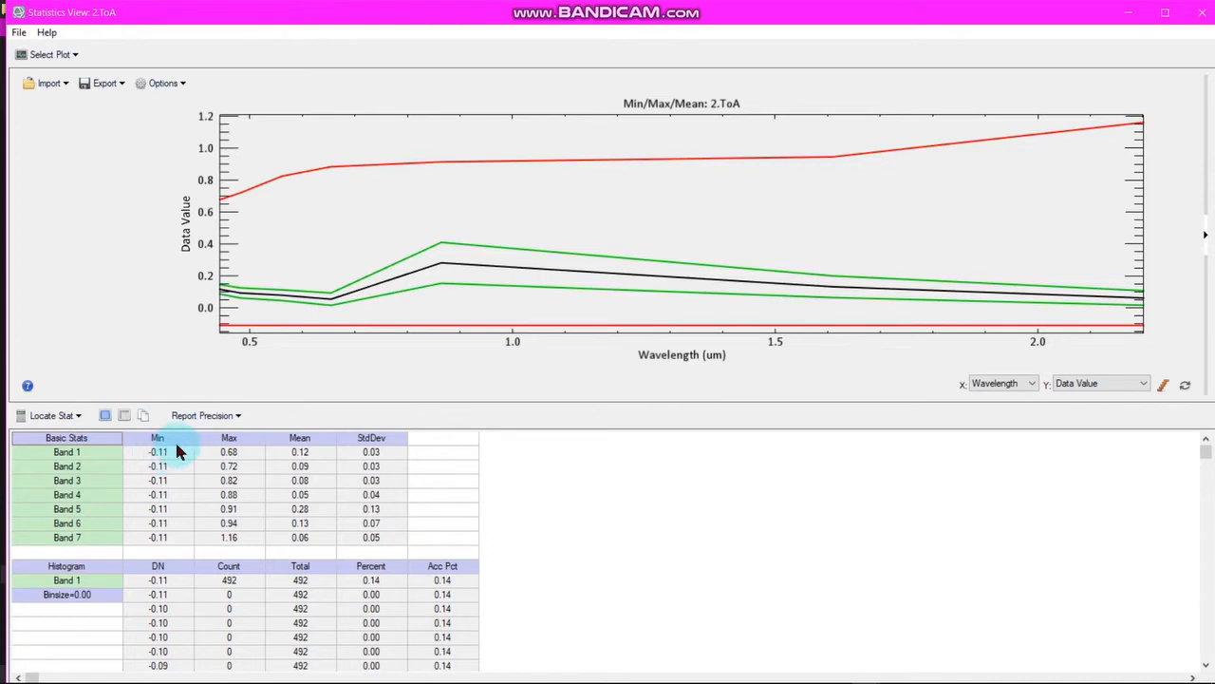
click(1197, 15)
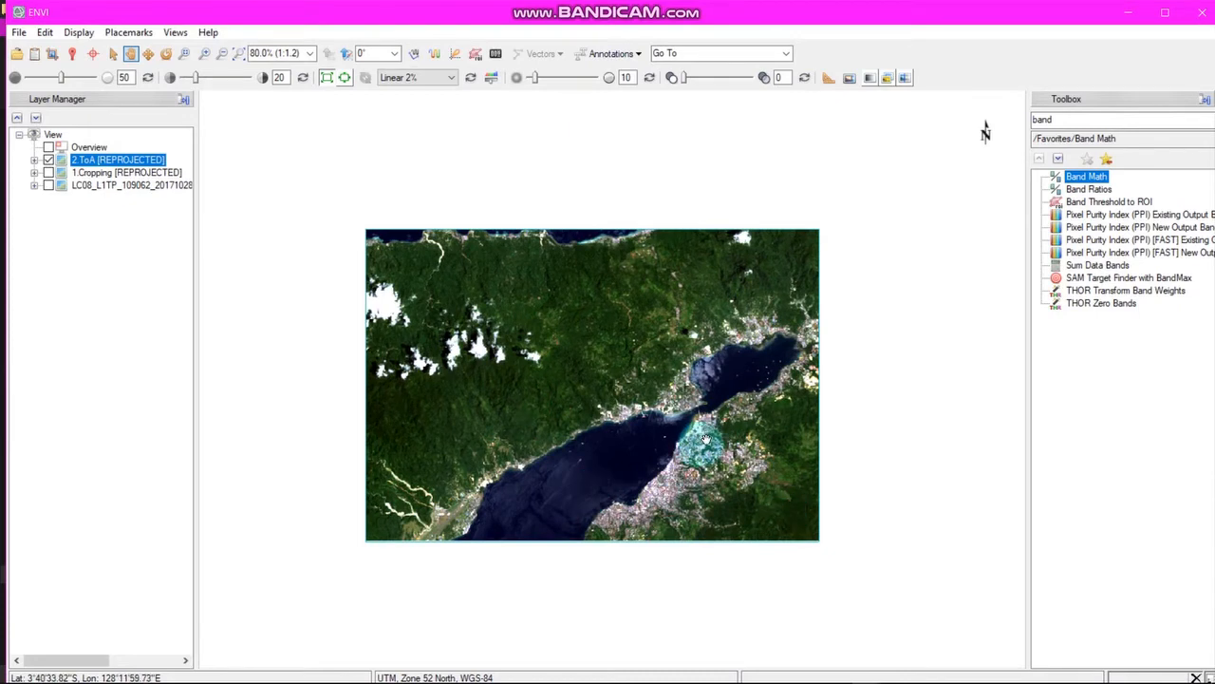
Search the toolbox for "dark" and start Dark Subtraction with 2.ToA as the input file
double_click(1044, 122)
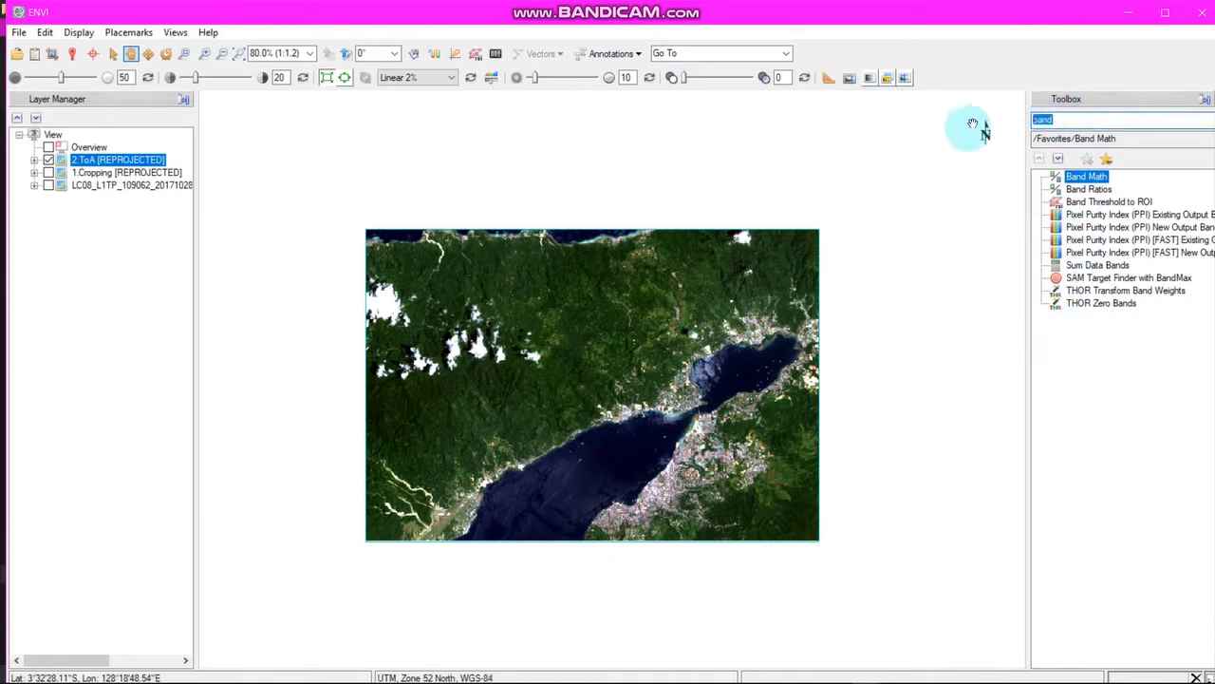
text(dark)
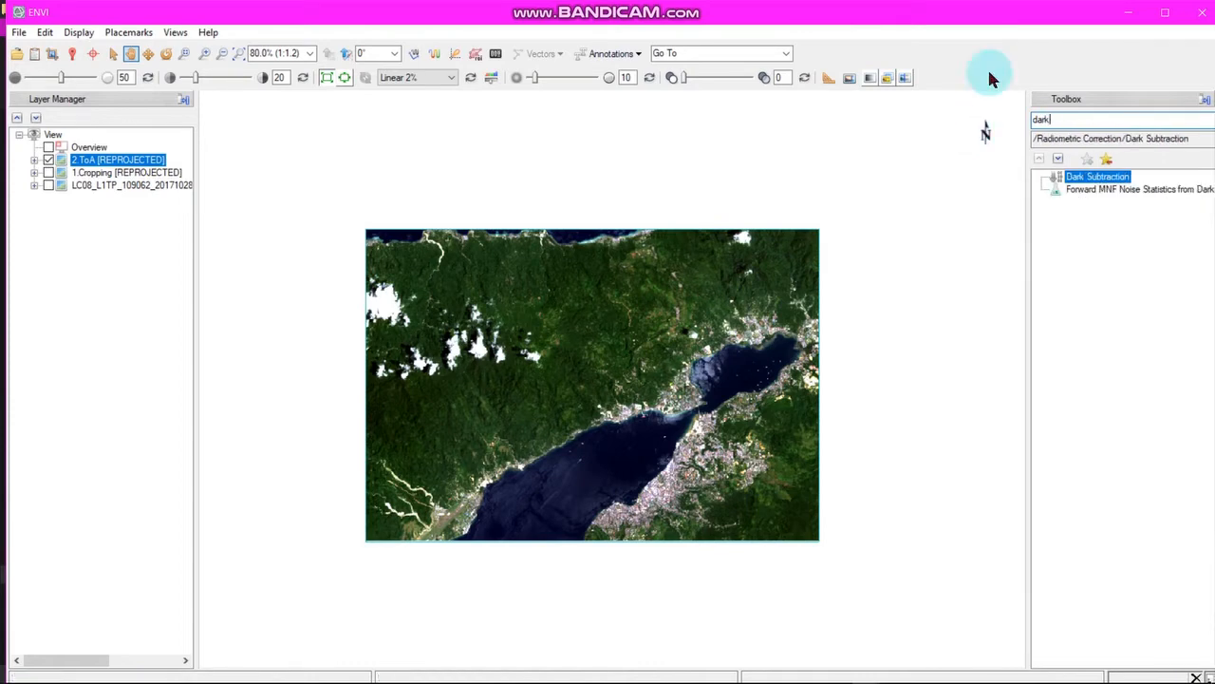
double_click(1101, 177)
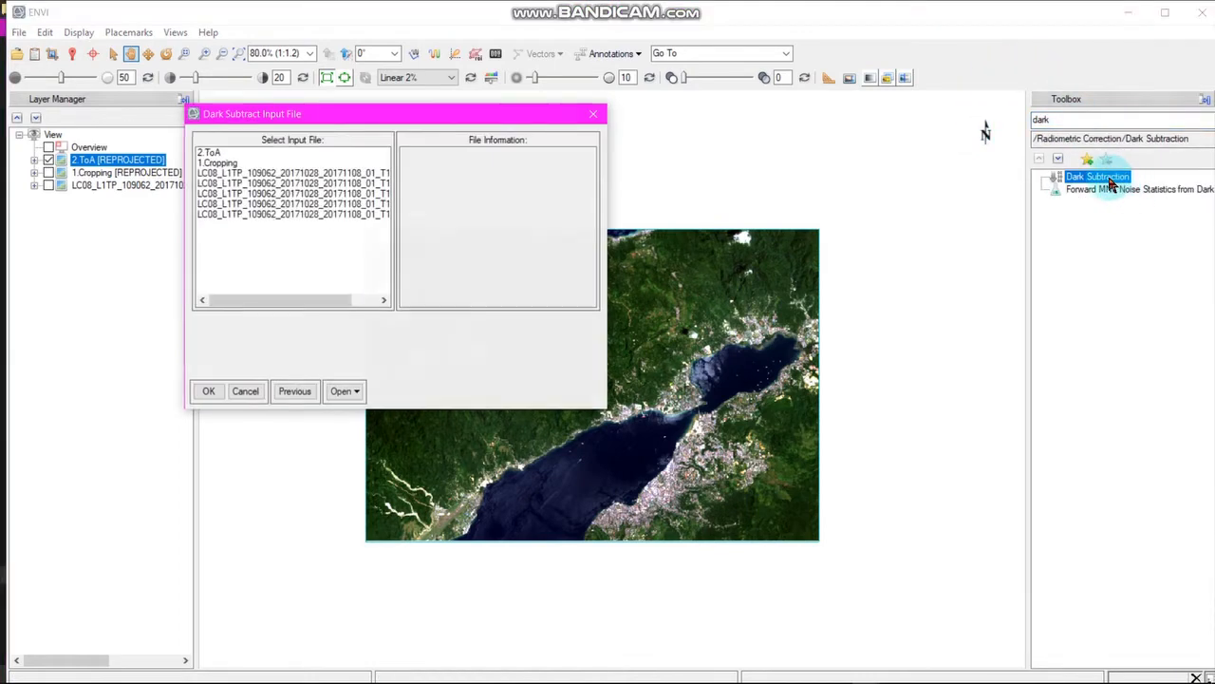
drag(329, 128, 957, 189)
click(776, 215)
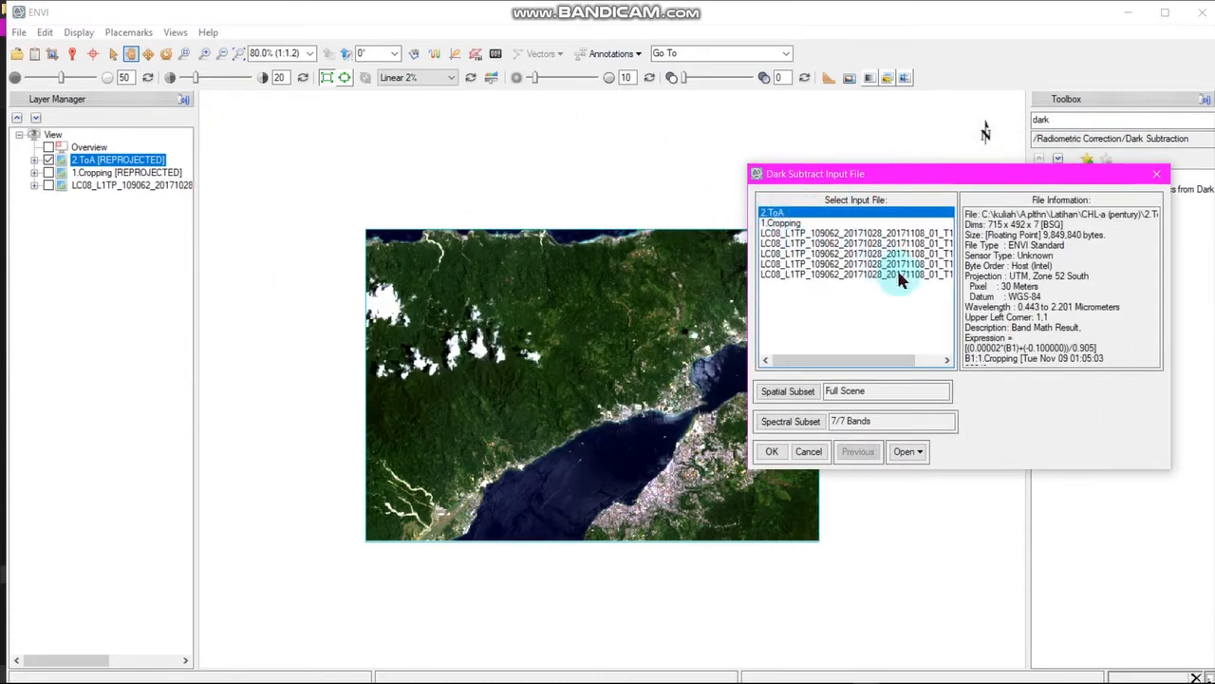
click(772, 452)
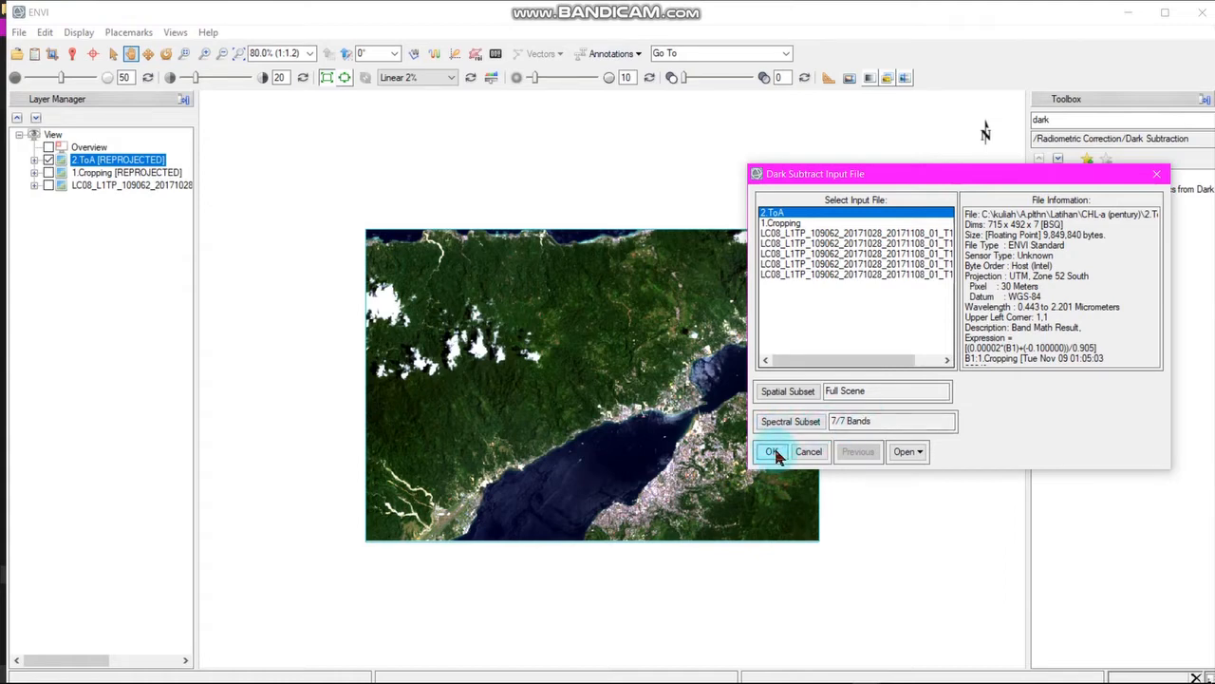
click(775, 454)
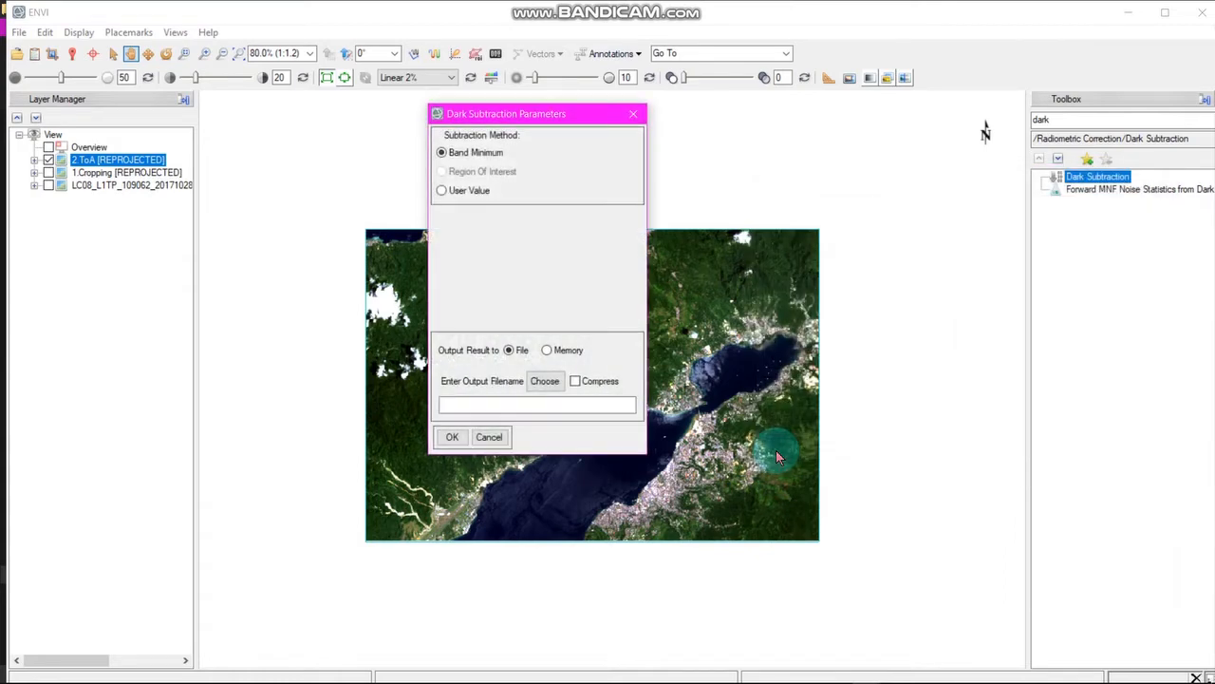
Set the output file to 3.DOS in the Latihan\CHL-a (pentury) folder and run Dark Subtraction with the Band Minimum method
click(543, 381)
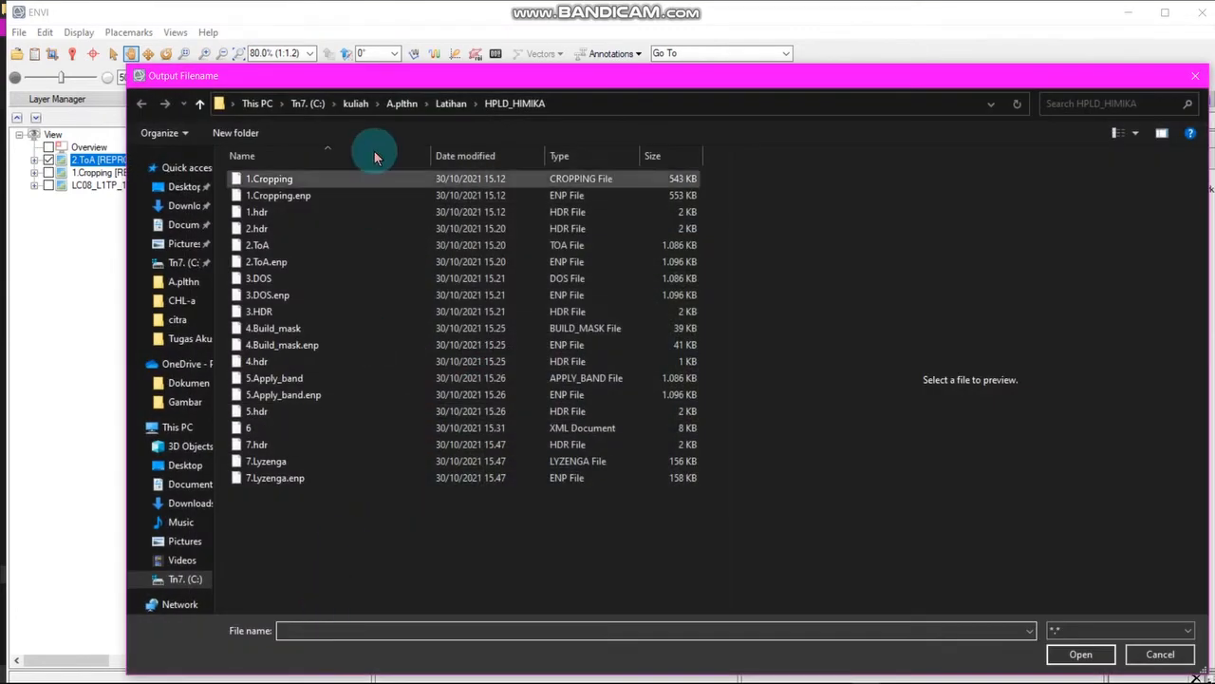
click(452, 106)
double_click(284, 179)
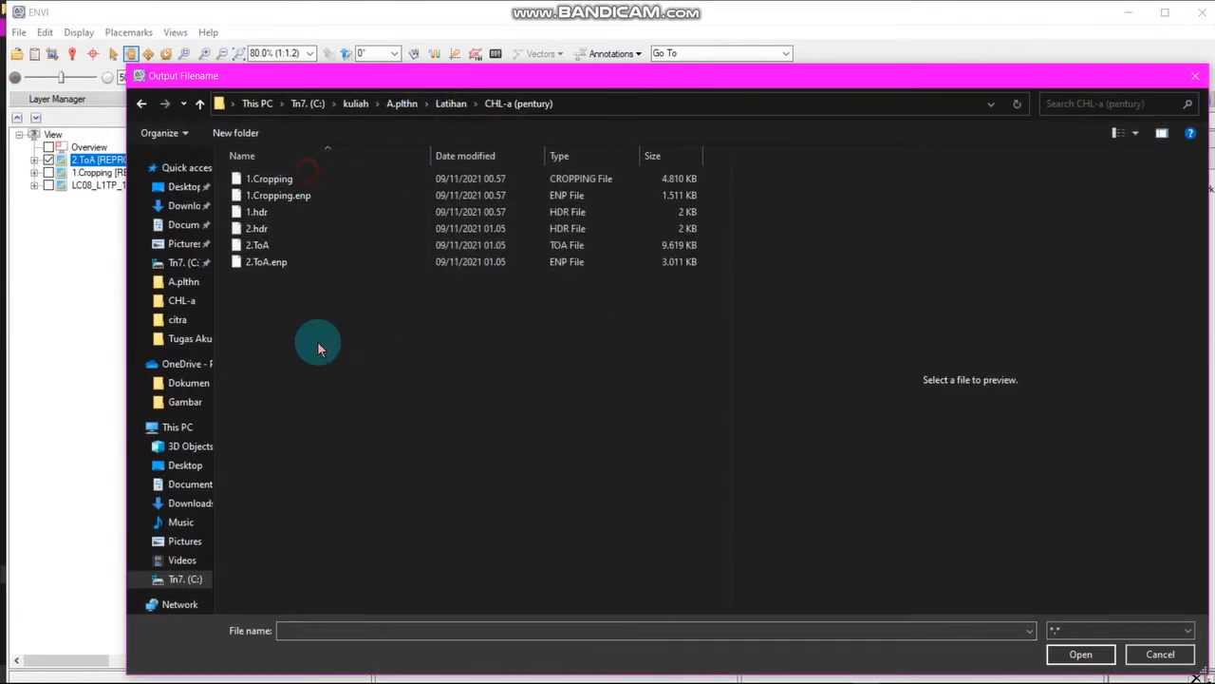
click(319, 632)
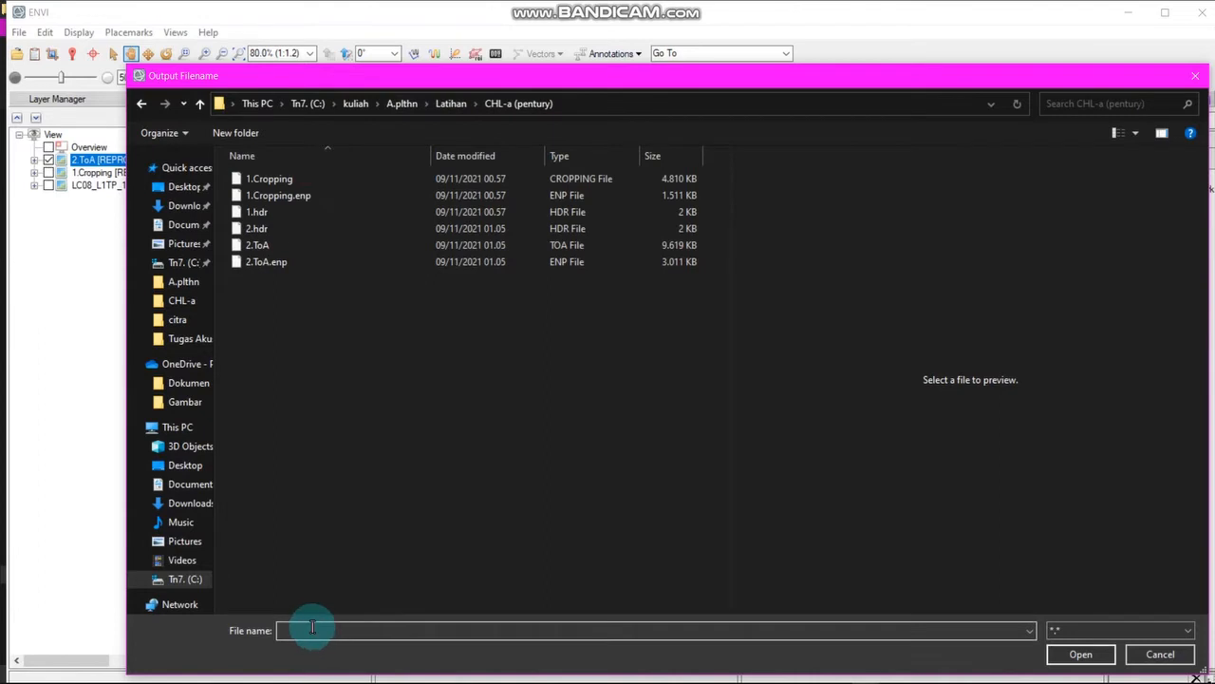
text(3.)
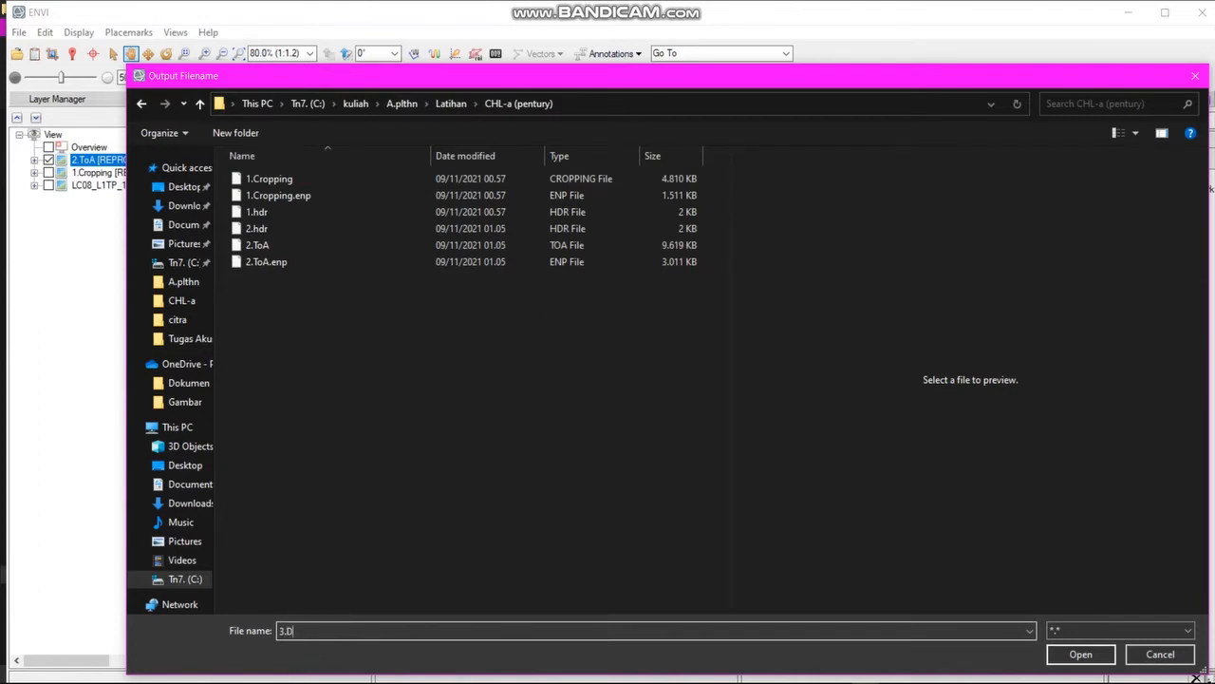
text(DOS)
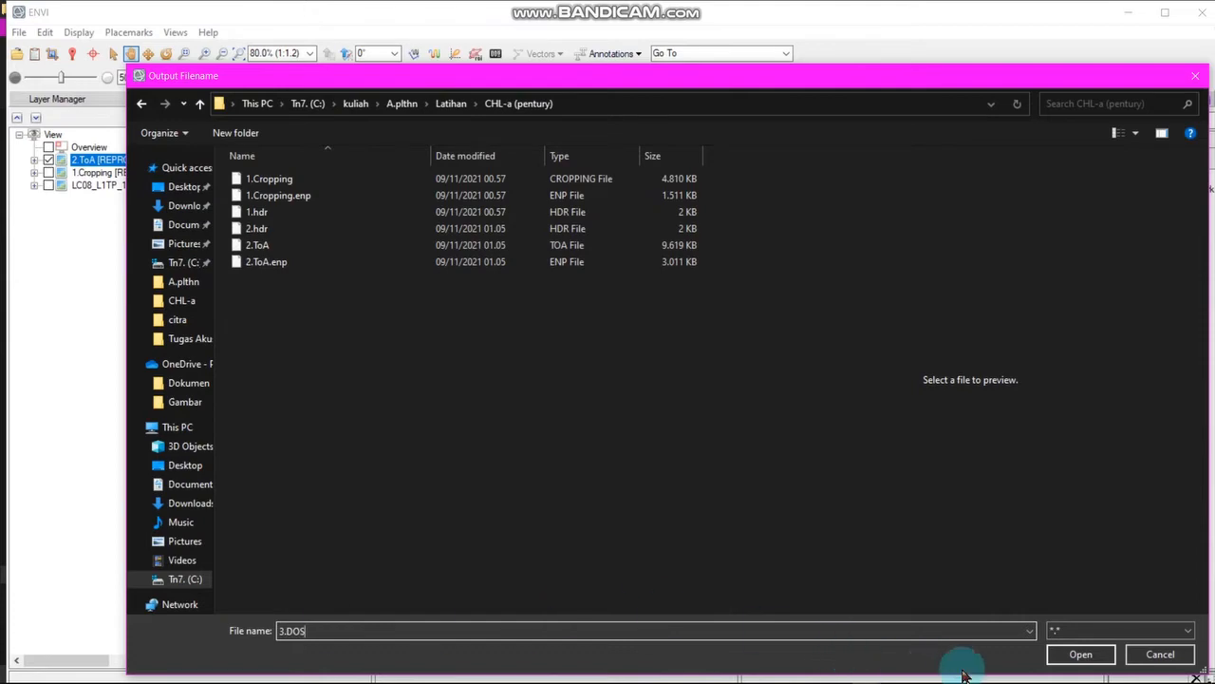
click(1078, 654)
click(463, 436)
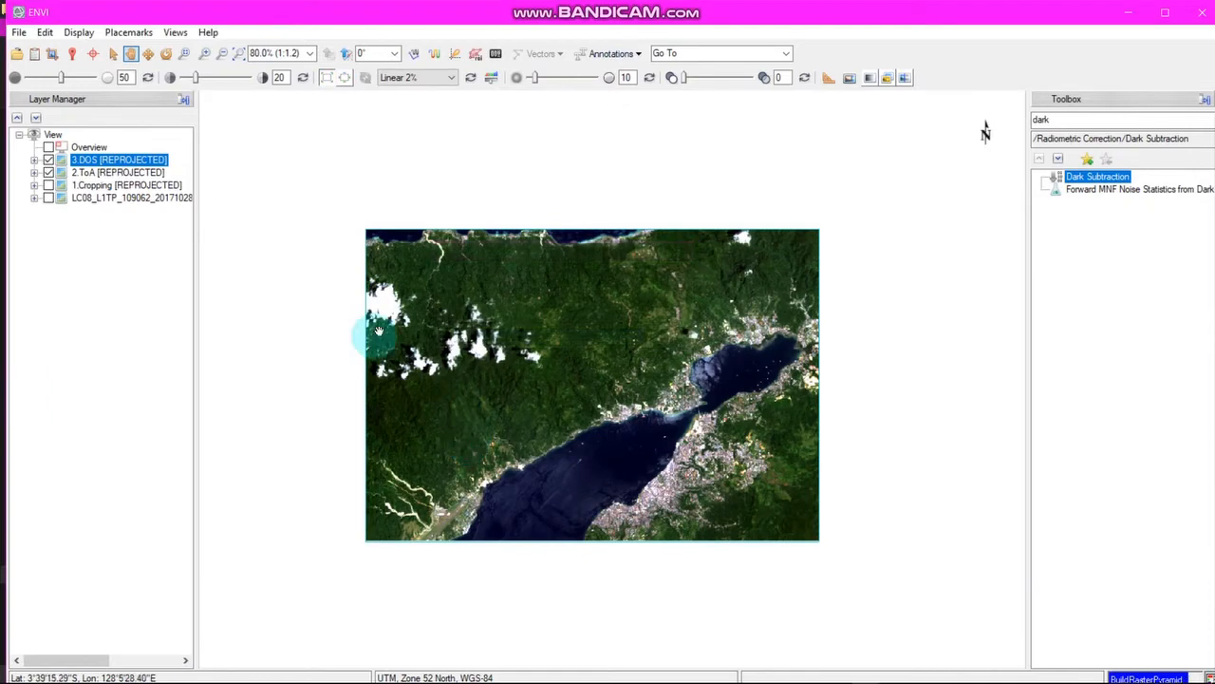
Hide the 2.ToA layer and examine the Quick Stats of the 3.DOS layer for each band's minimum and maximum, closing the statistics view
click(45, 171)
right_click(65, 158)
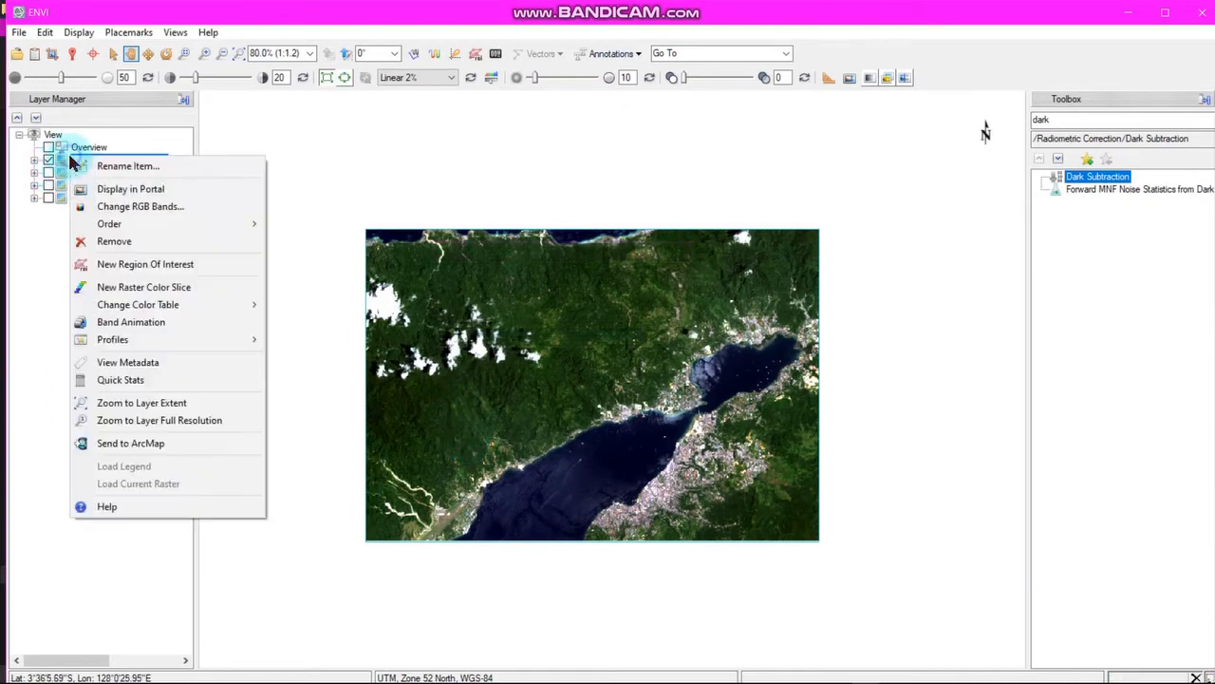
click(149, 382)
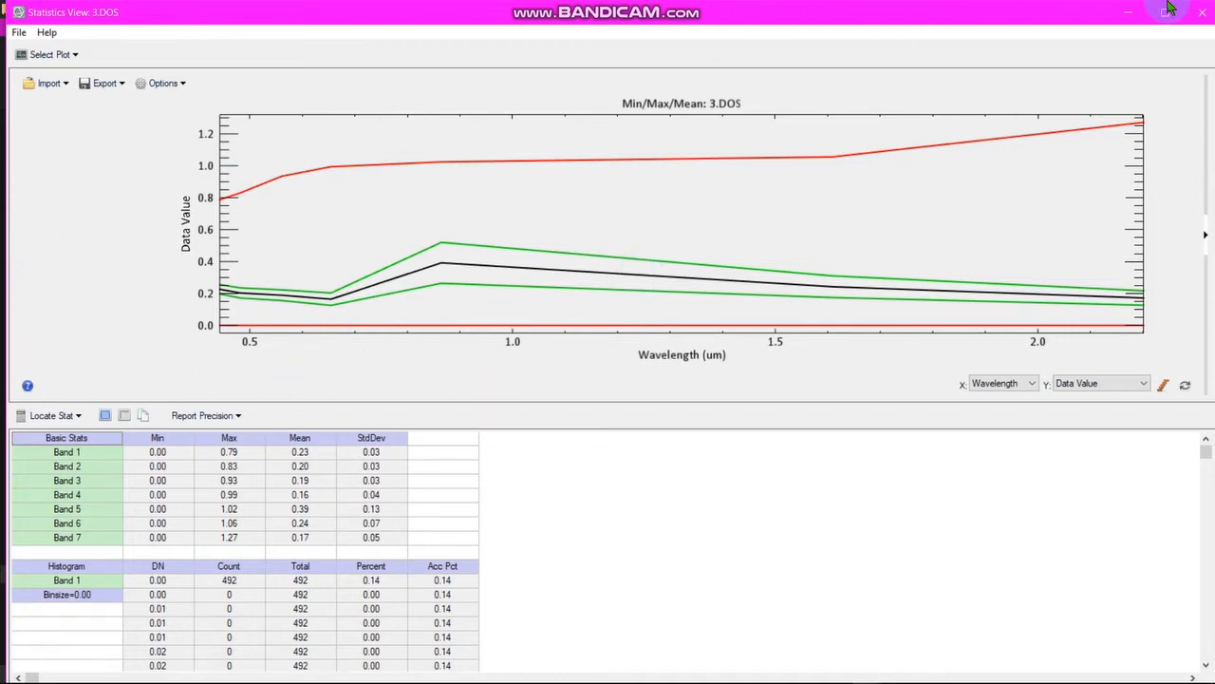
click(1202, 12)
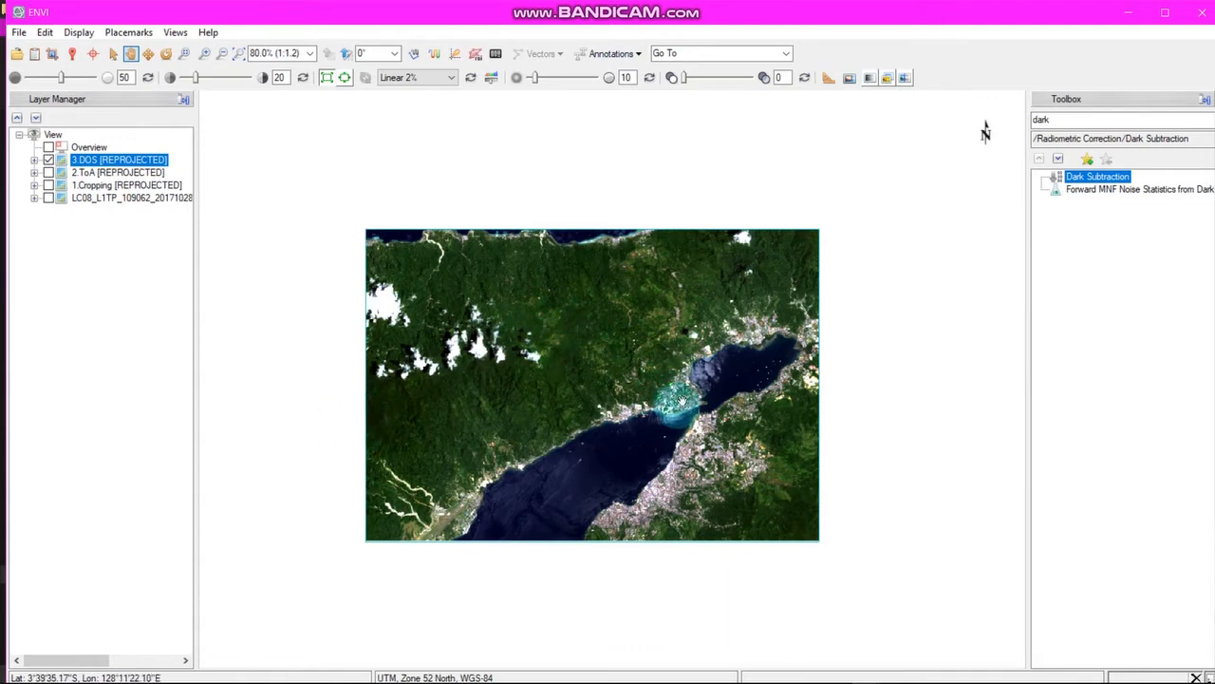
Create a raster color slice from the Near Infrared (NIR) band of 3.DOS, keeping the default 16 slices
drag(680, 401, 625, 355)
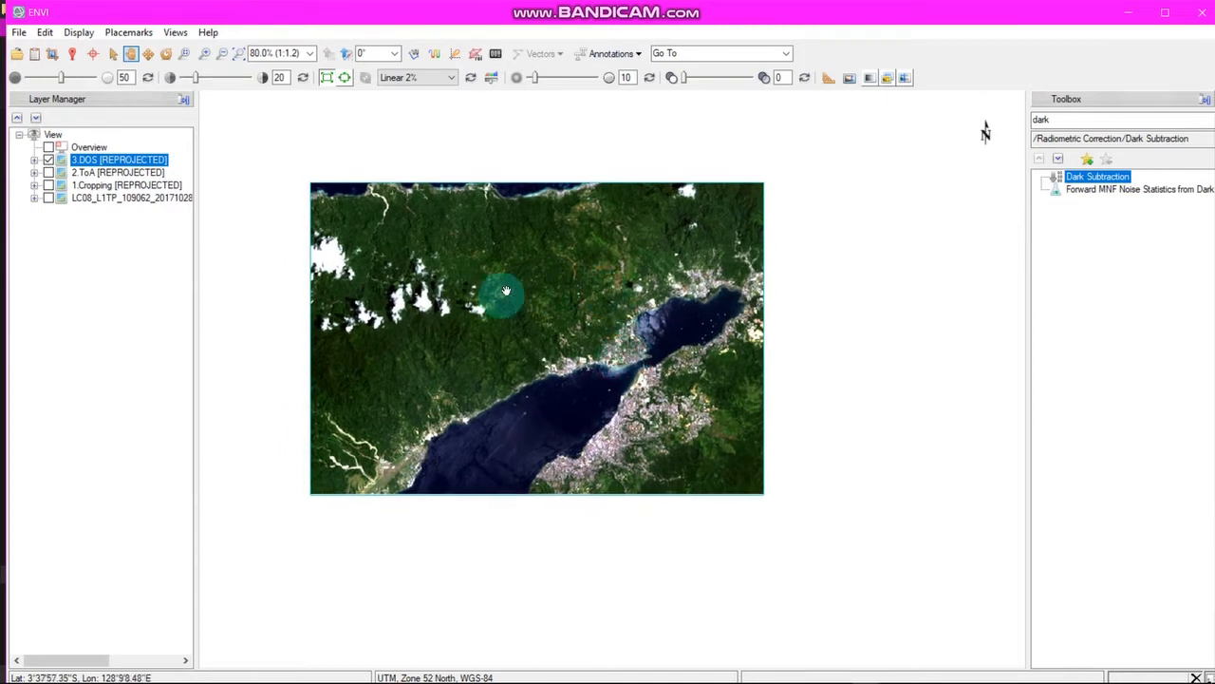
click(35, 160)
right_click(81, 163)
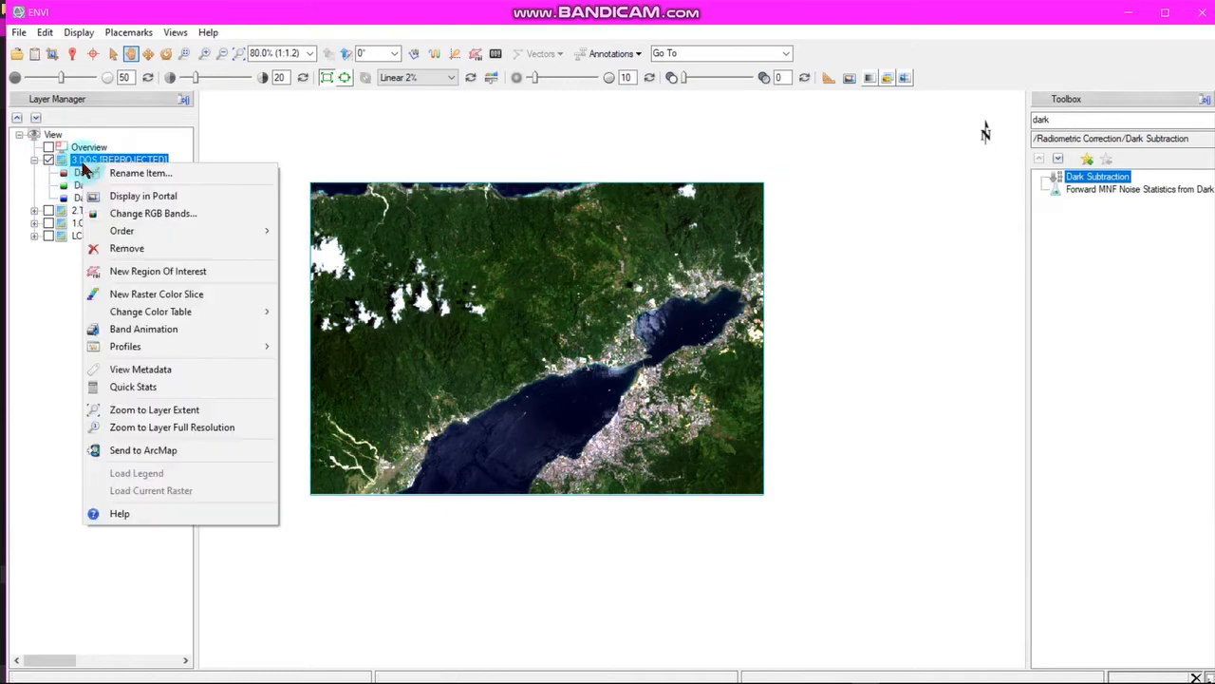
click(169, 300)
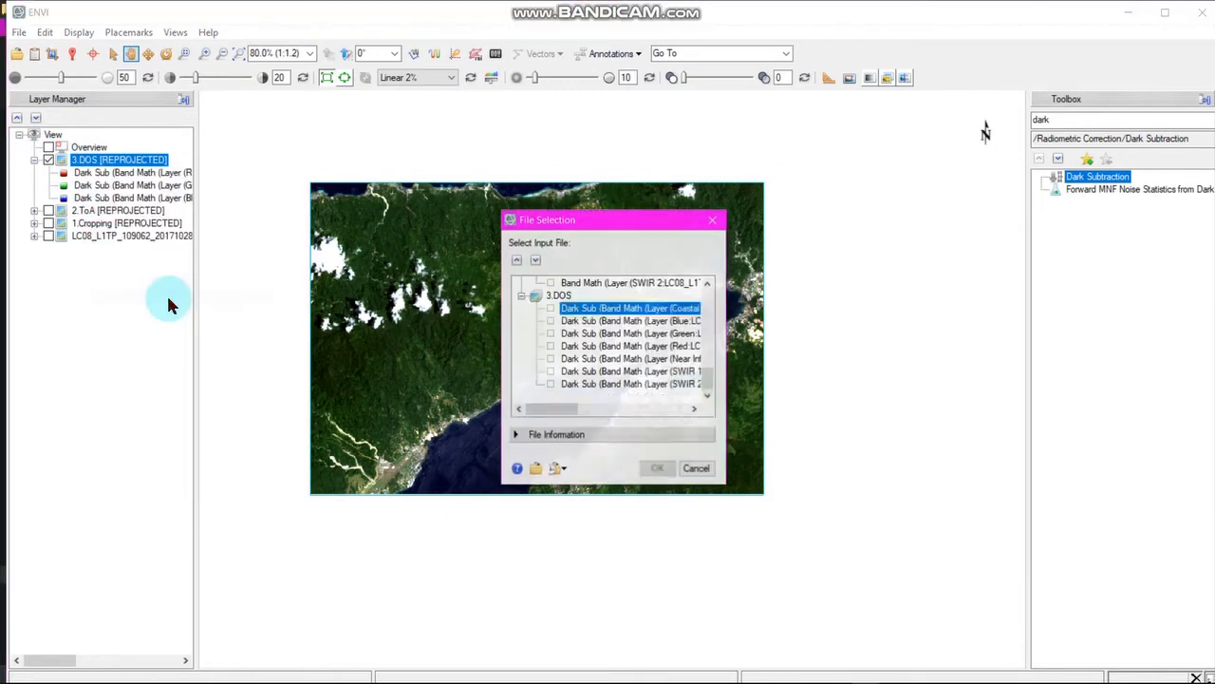
click(570, 309)
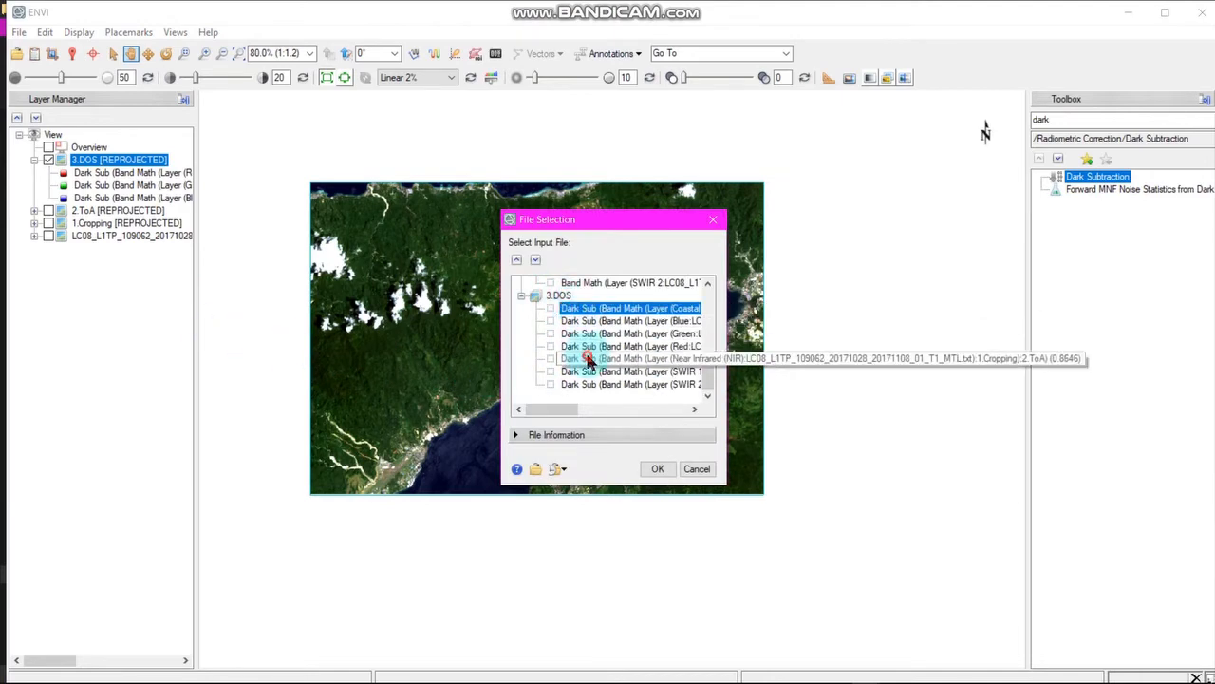
click(704, 361)
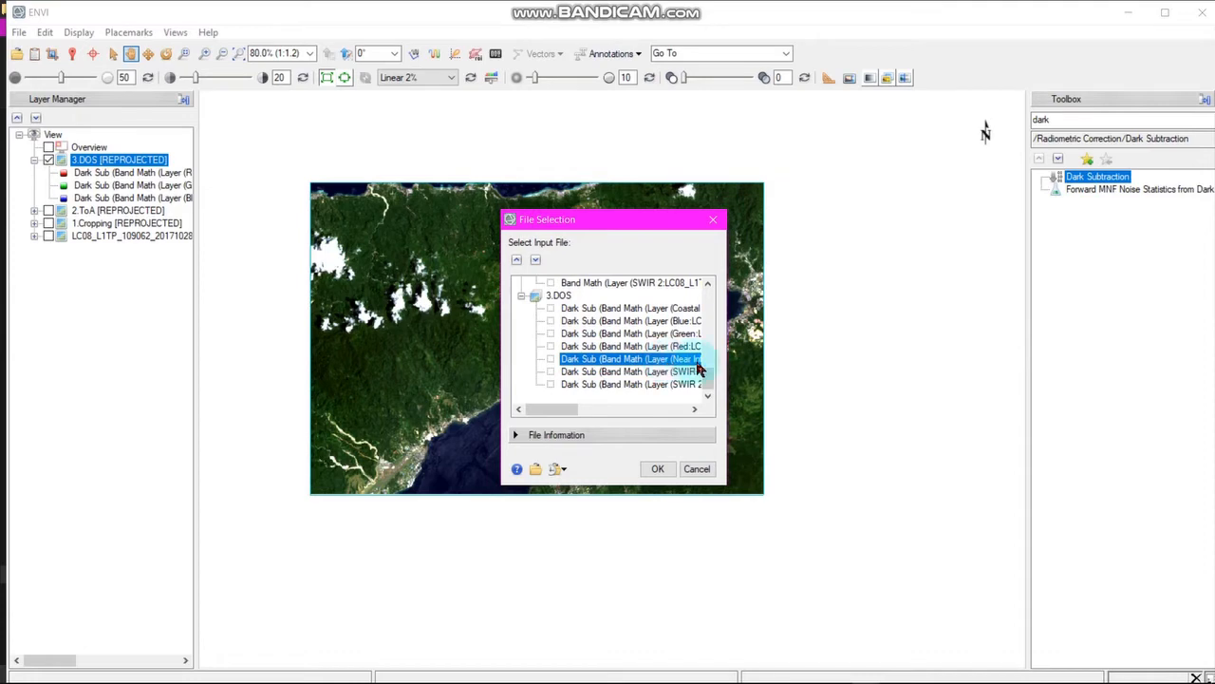
mouse_move(531, 413)
mouse_down()
mouse_move(602, 423)
mouse_move(535, 428)
mouse_up()
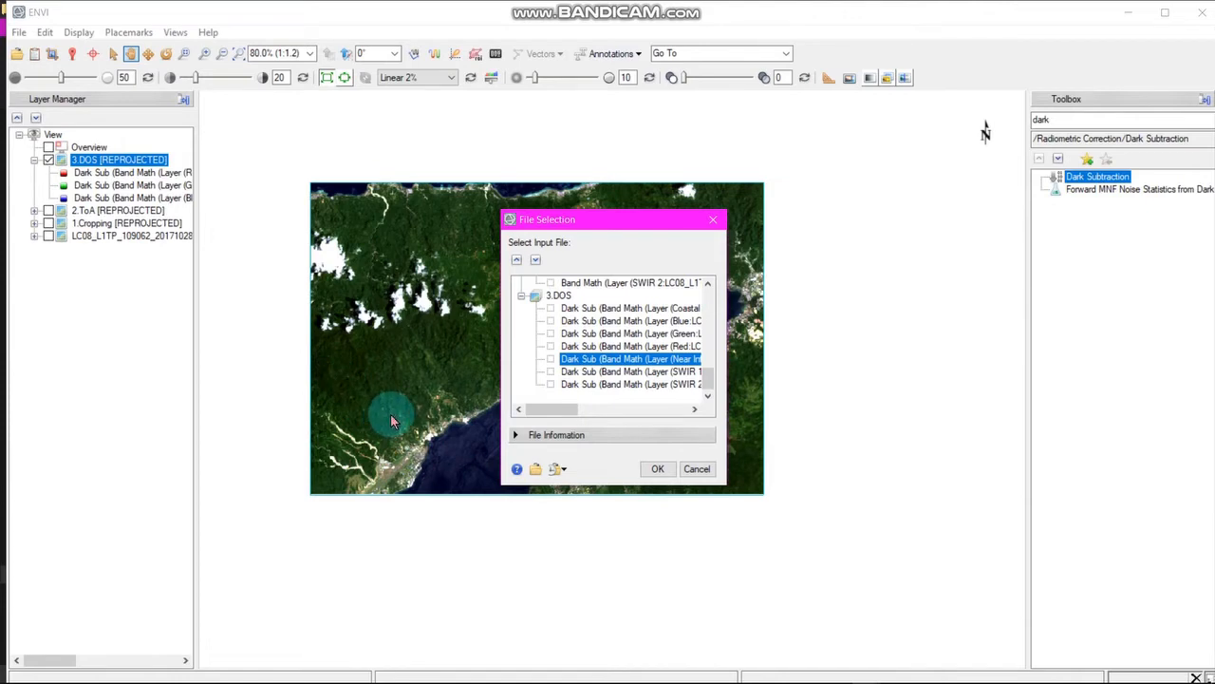
click(655, 470)
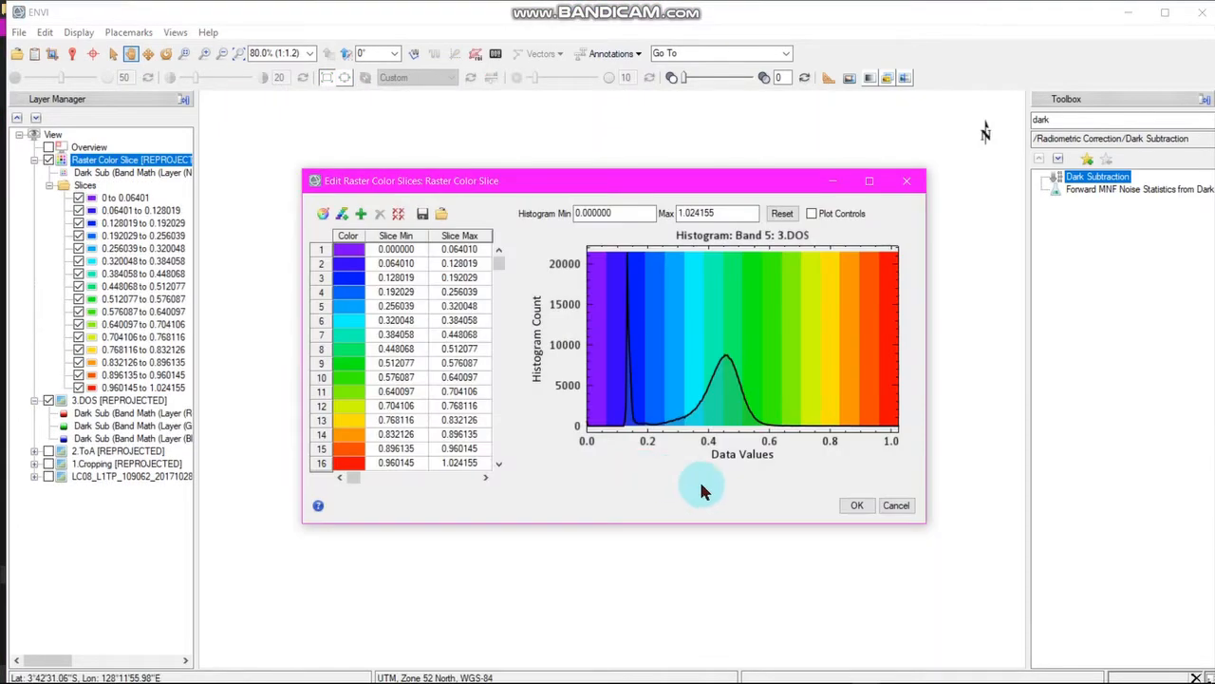
click(860, 507)
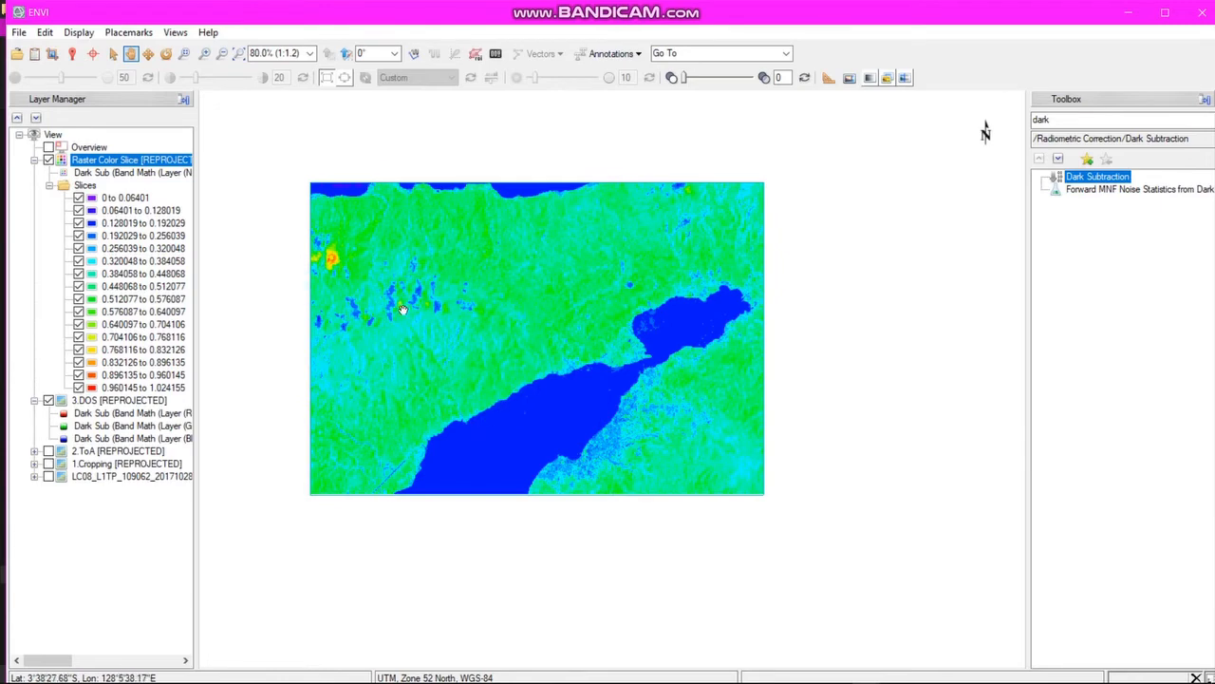
Hide the four lowest color slices, covering 0 to 0.256039, toggling them to compare which ones separate the water from the land
click(79, 198)
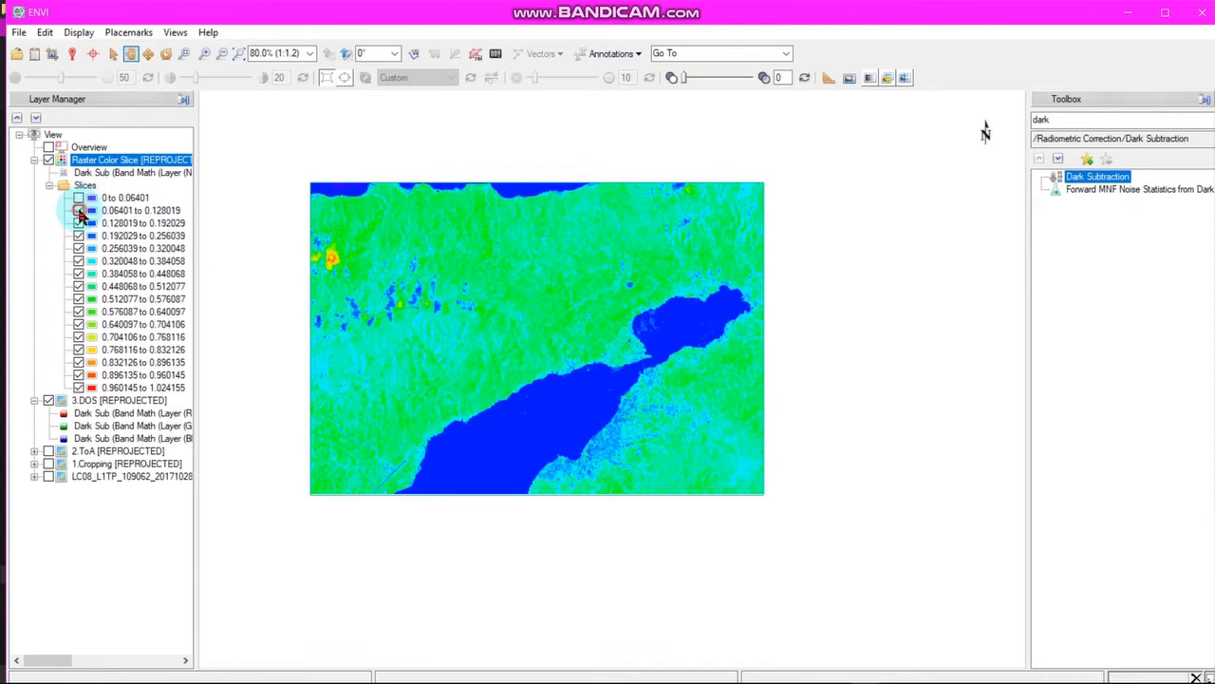
click(79, 211)
click(78, 223)
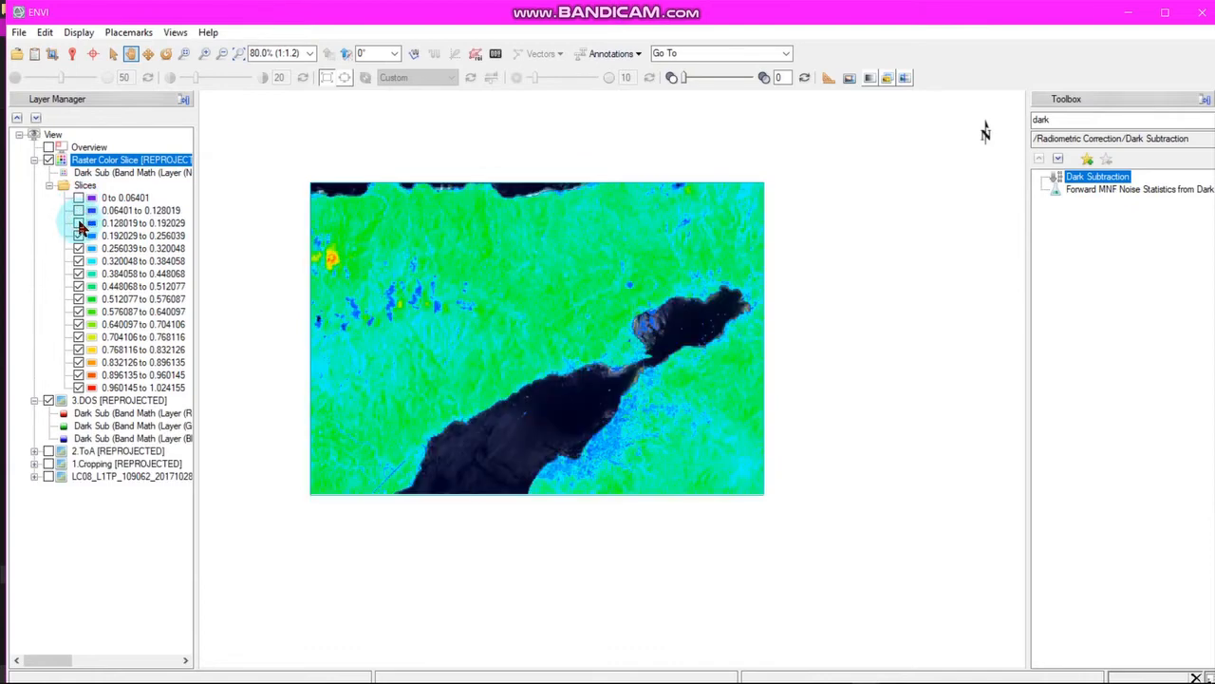
click(79, 236)
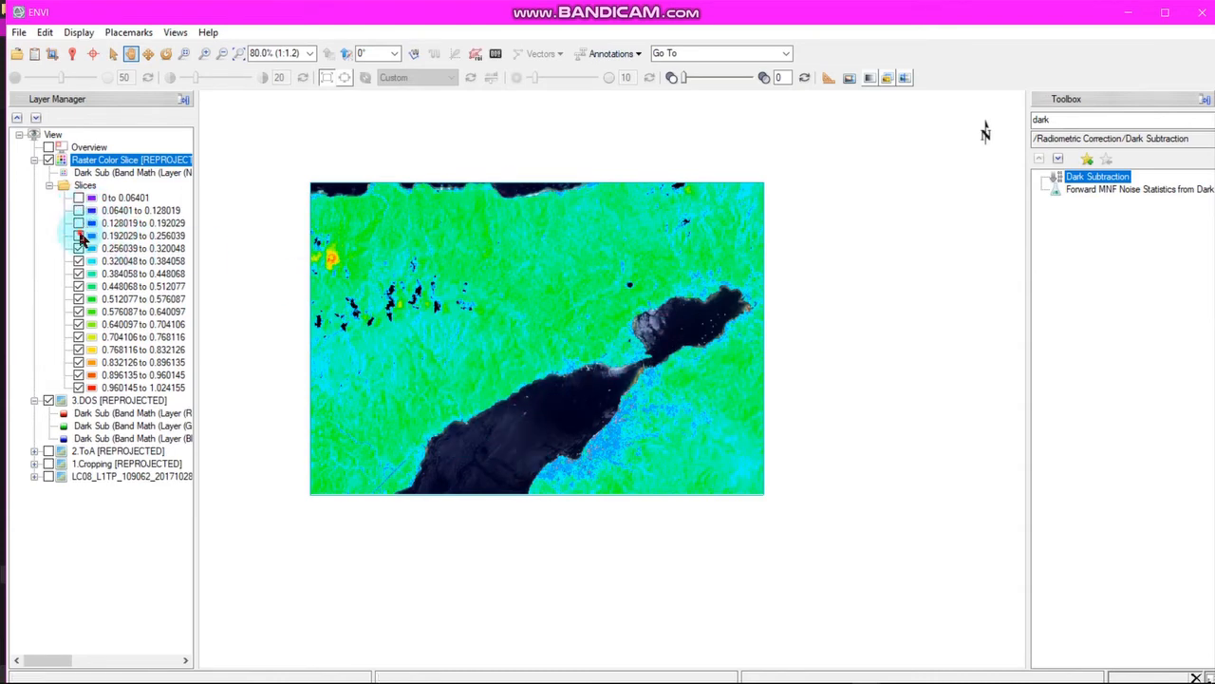
click(79, 236)
click(79, 223)
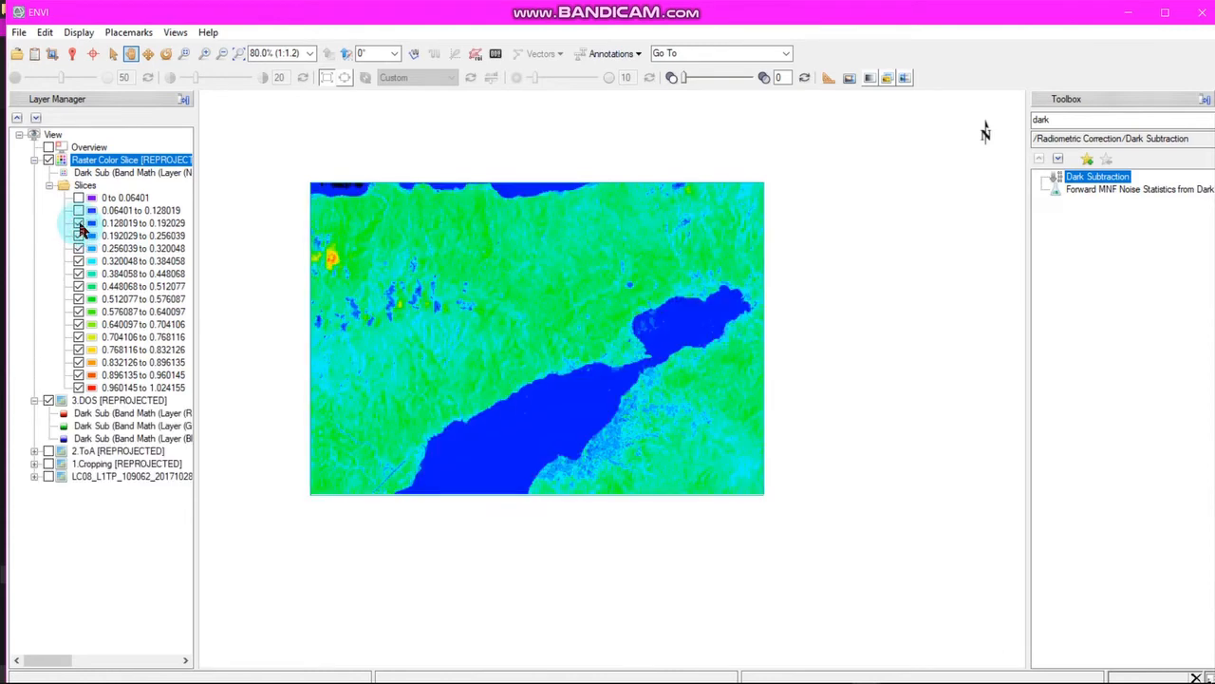
click(79, 236)
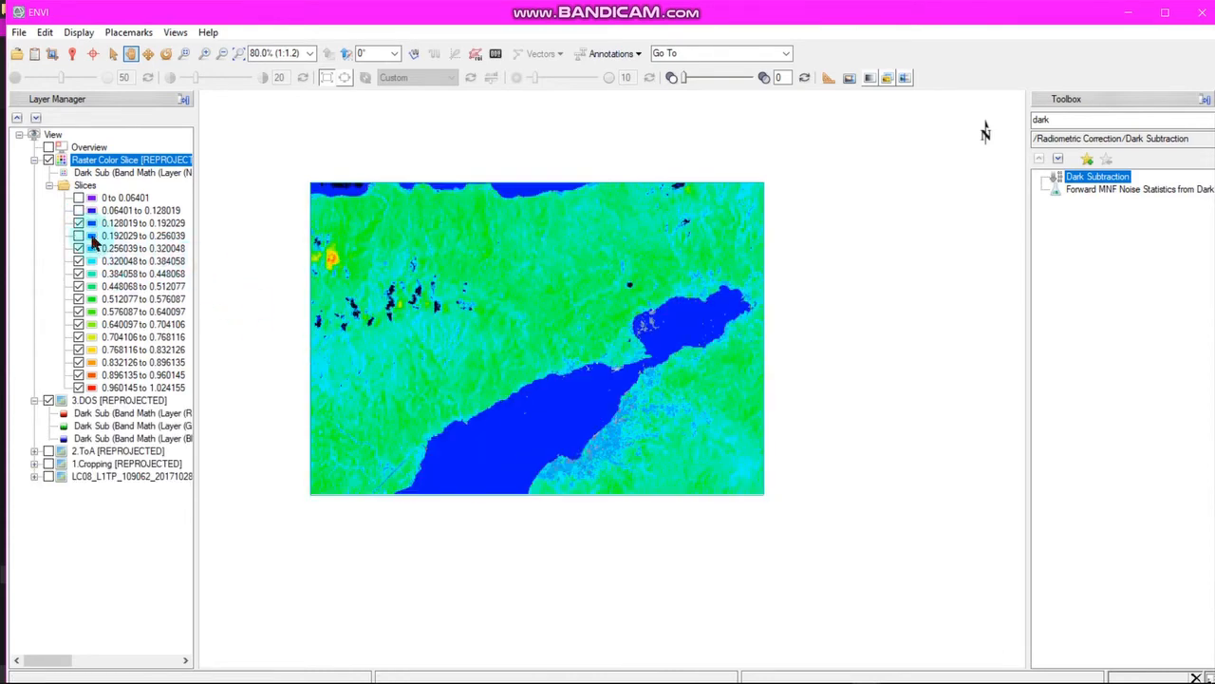
click(79, 224)
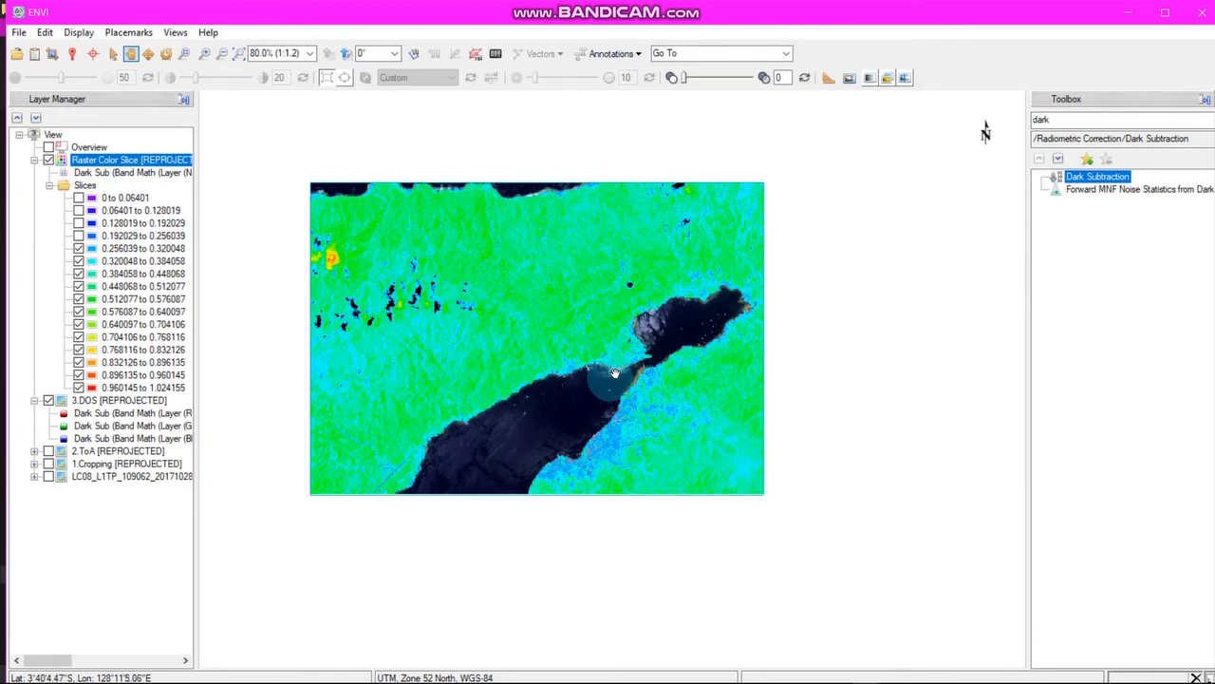
Search the toolbox for "mask" and start Build Mask with 3.DOS as the input file
double_click(1047, 119)
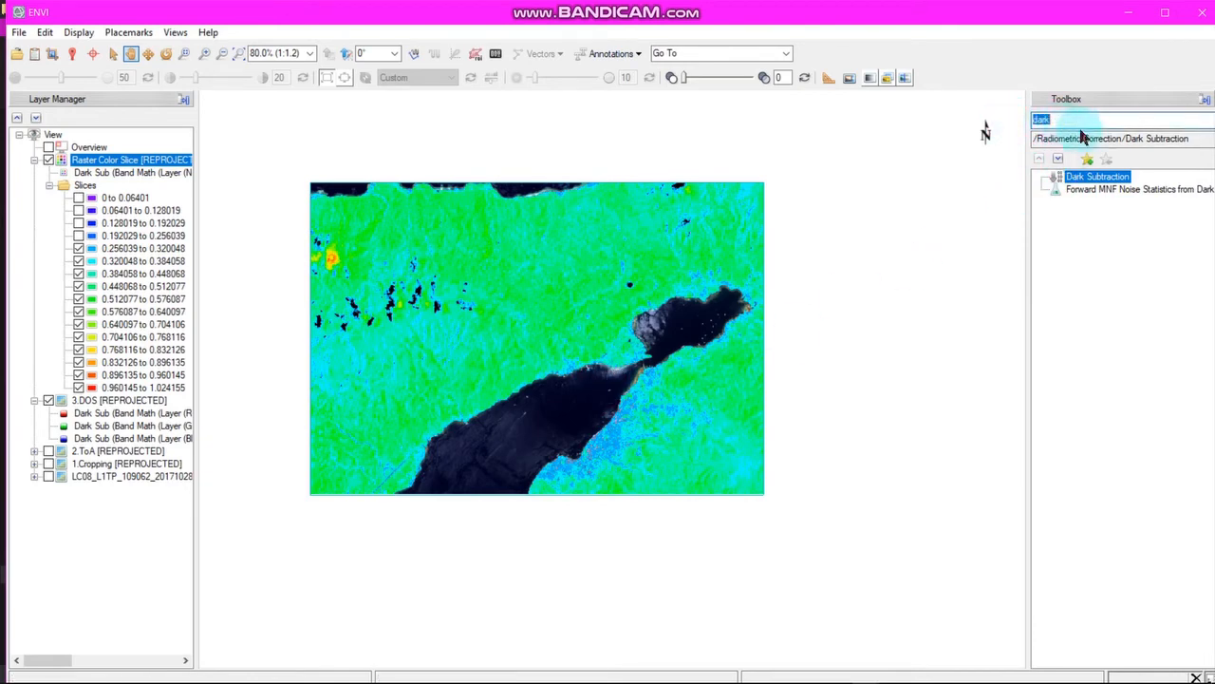
text(mas)
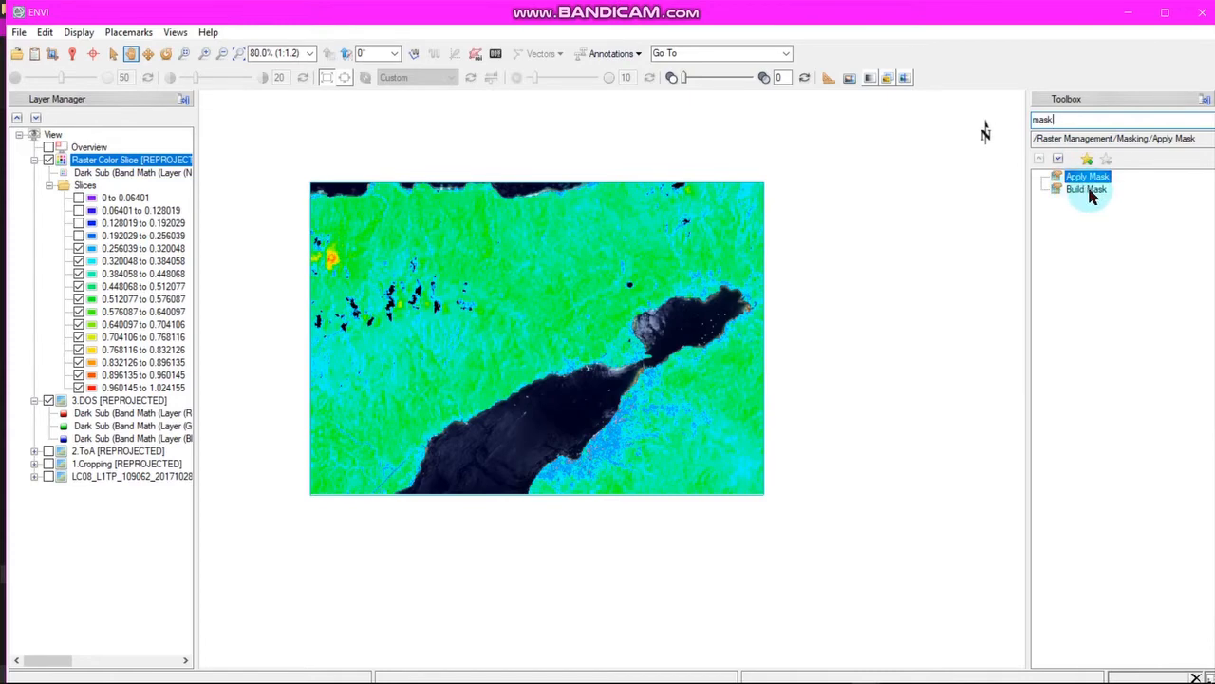
double_click(1087, 189)
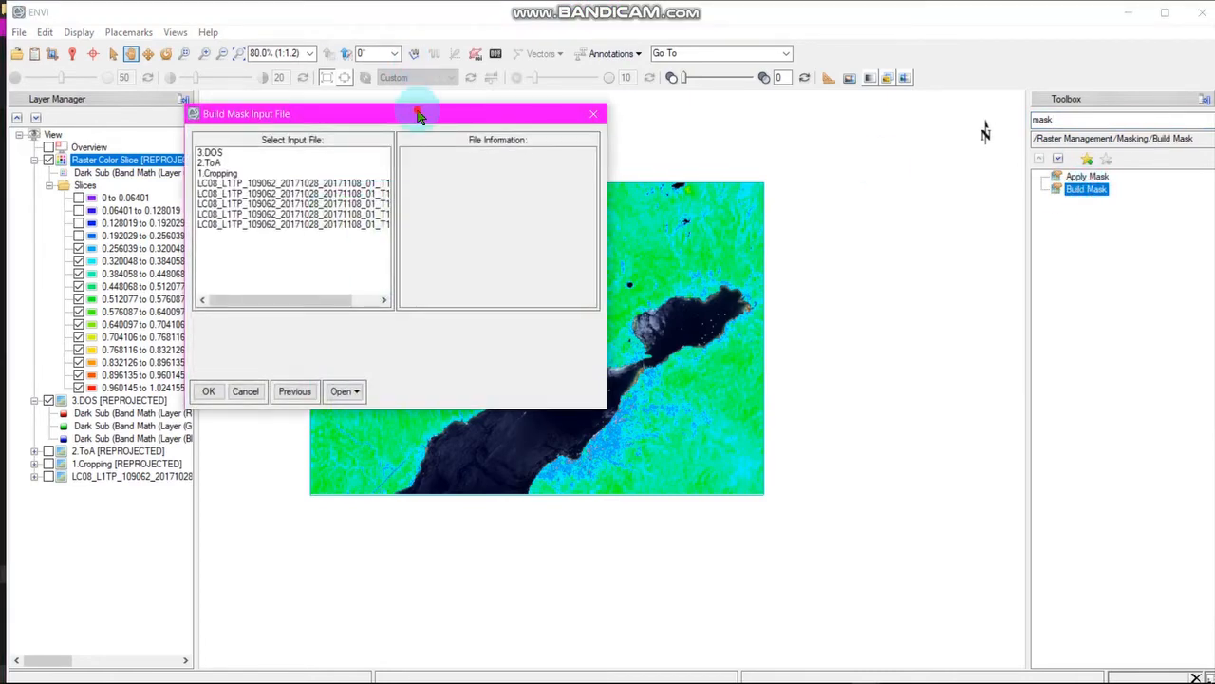
drag(419, 115, 949, 223)
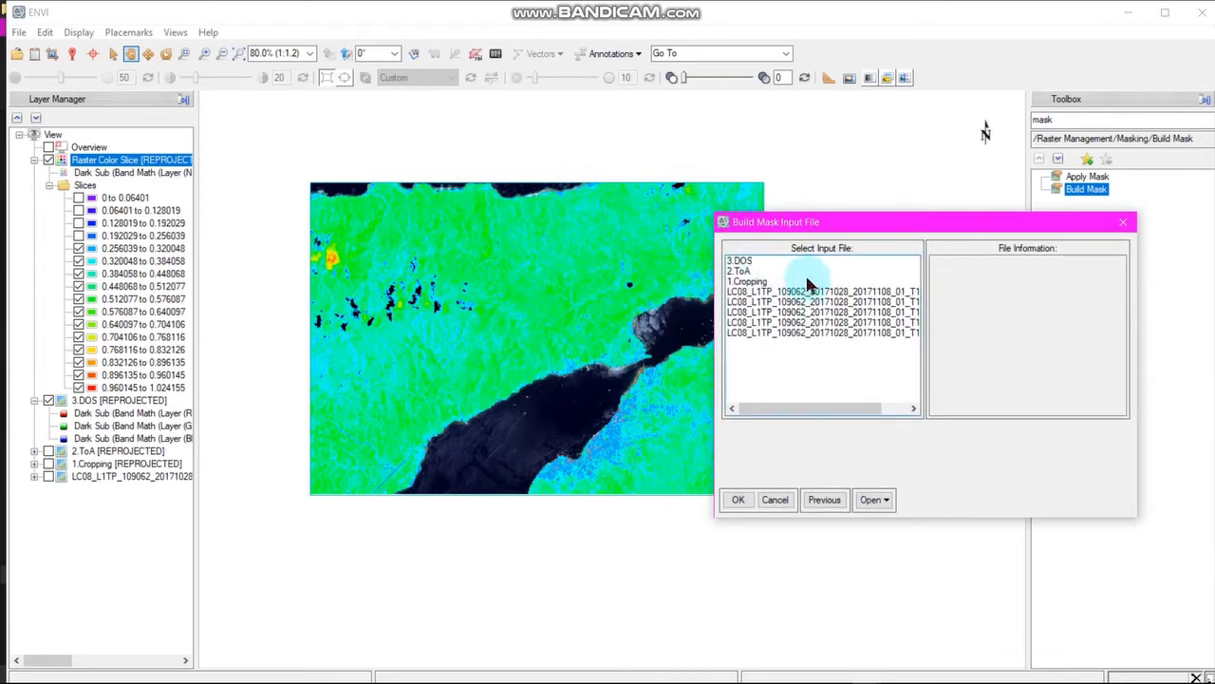
click(743, 261)
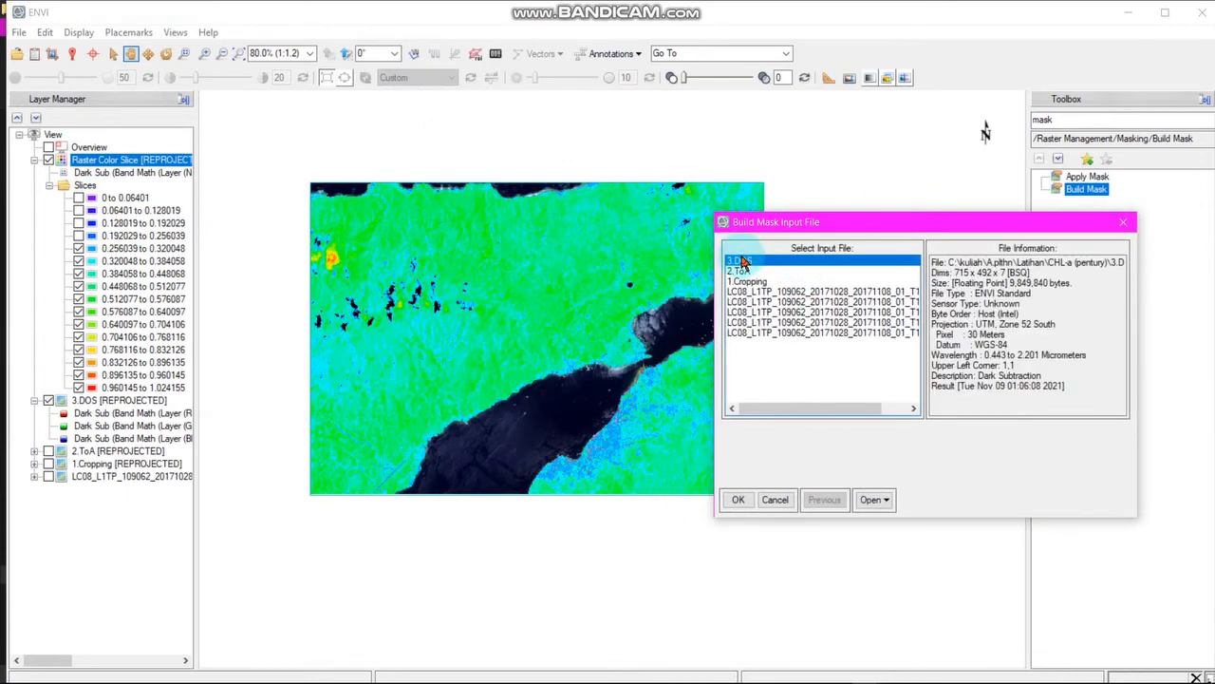
click(738, 500)
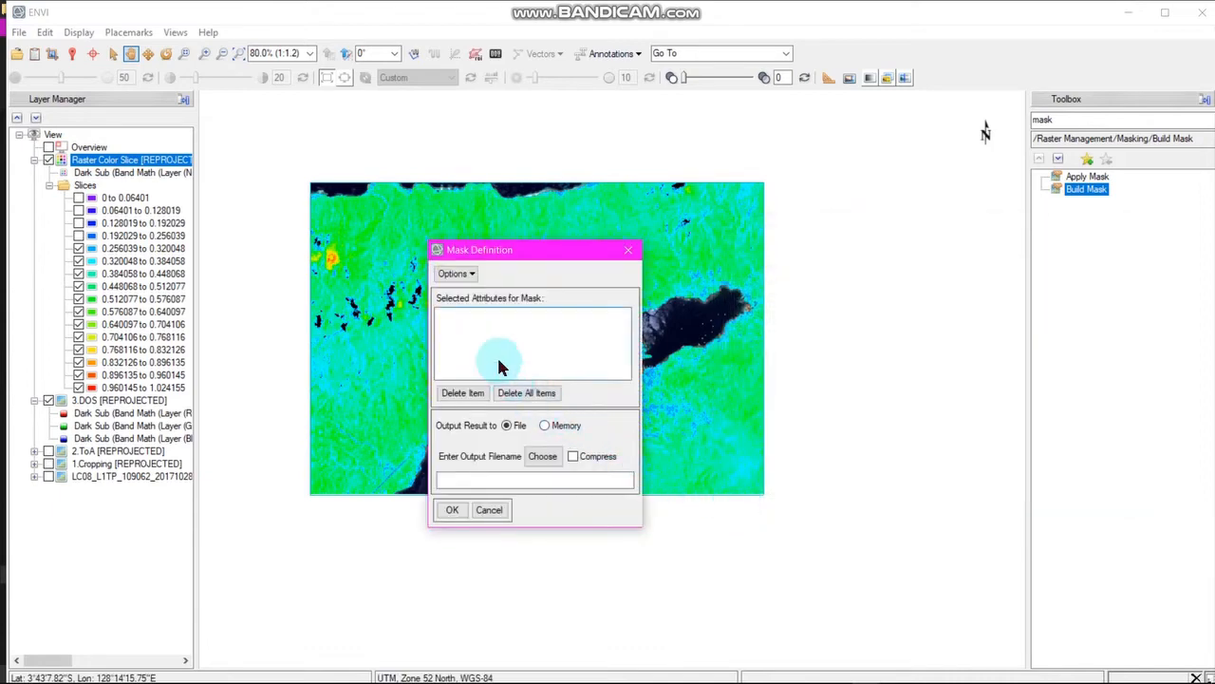
Start importing a data range for the mask from 3.DOS, with the spectral subset limited to the Near Infrared (NIR) band
drag(541, 250, 903, 264)
click(817, 288)
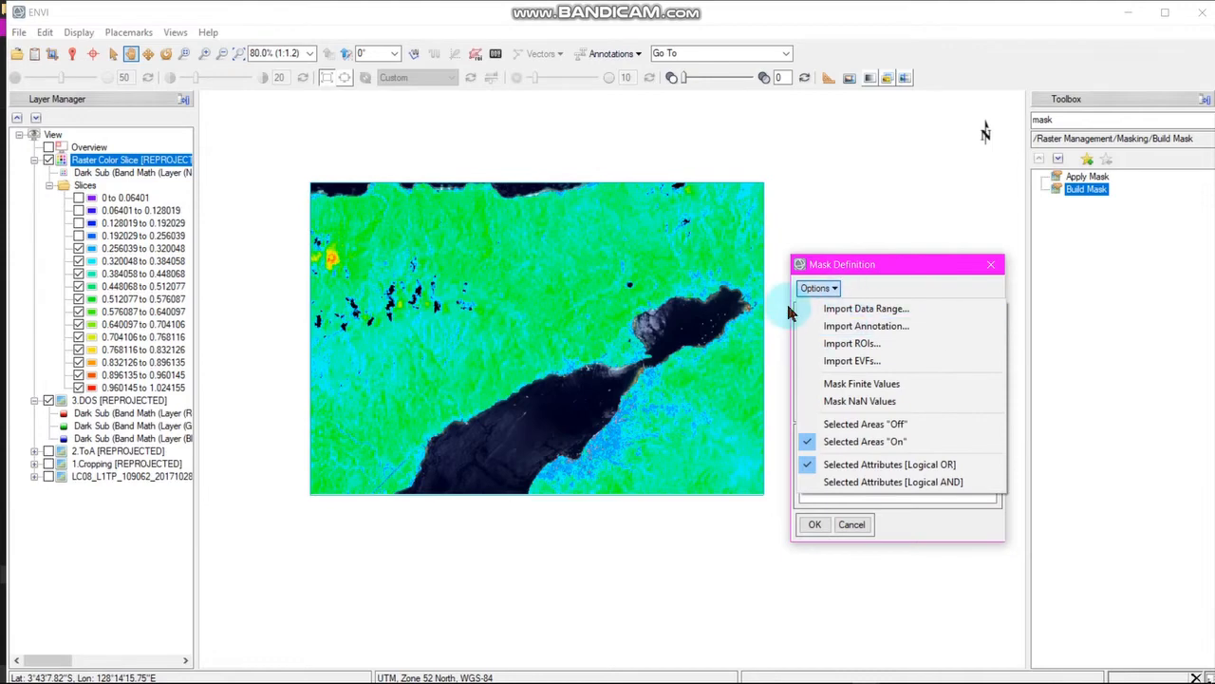
click(827, 310)
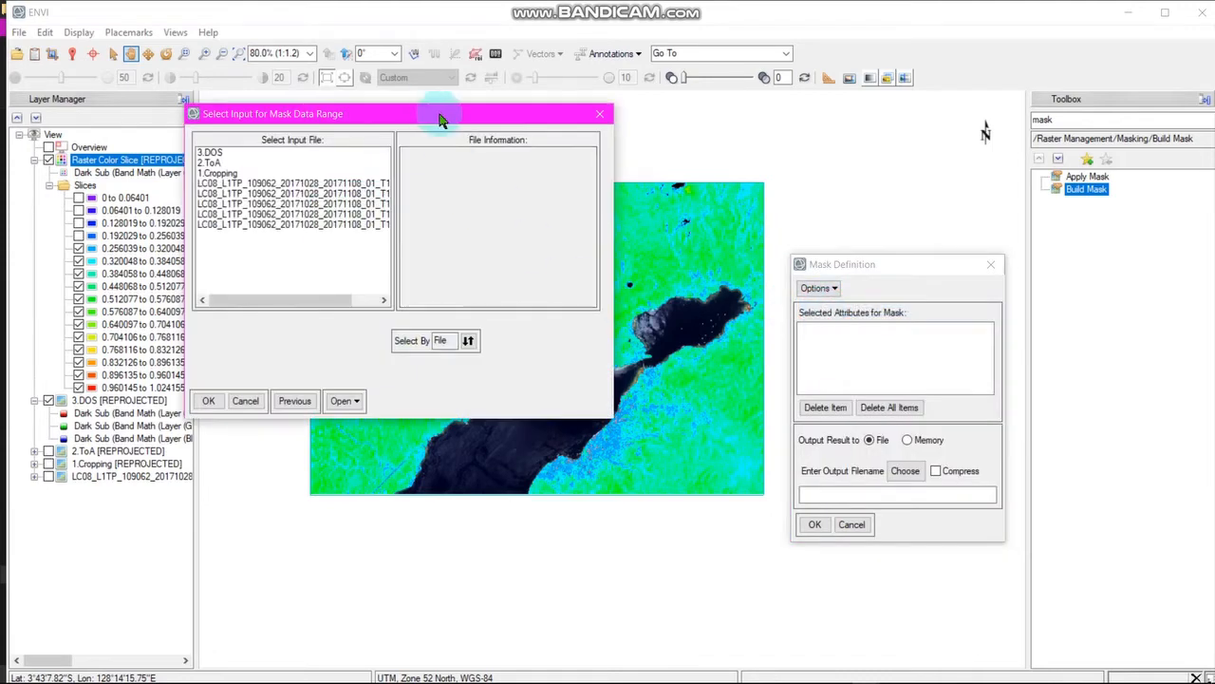
drag(440, 116, 953, 315)
click(731, 353)
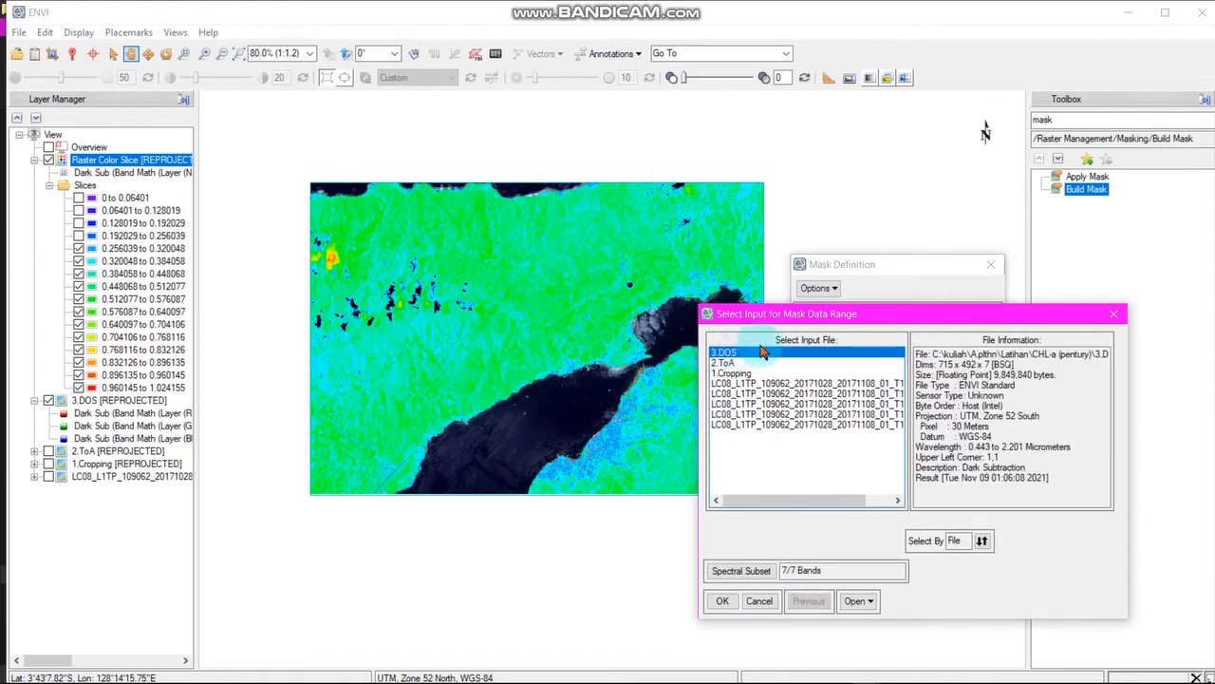
click(742, 577)
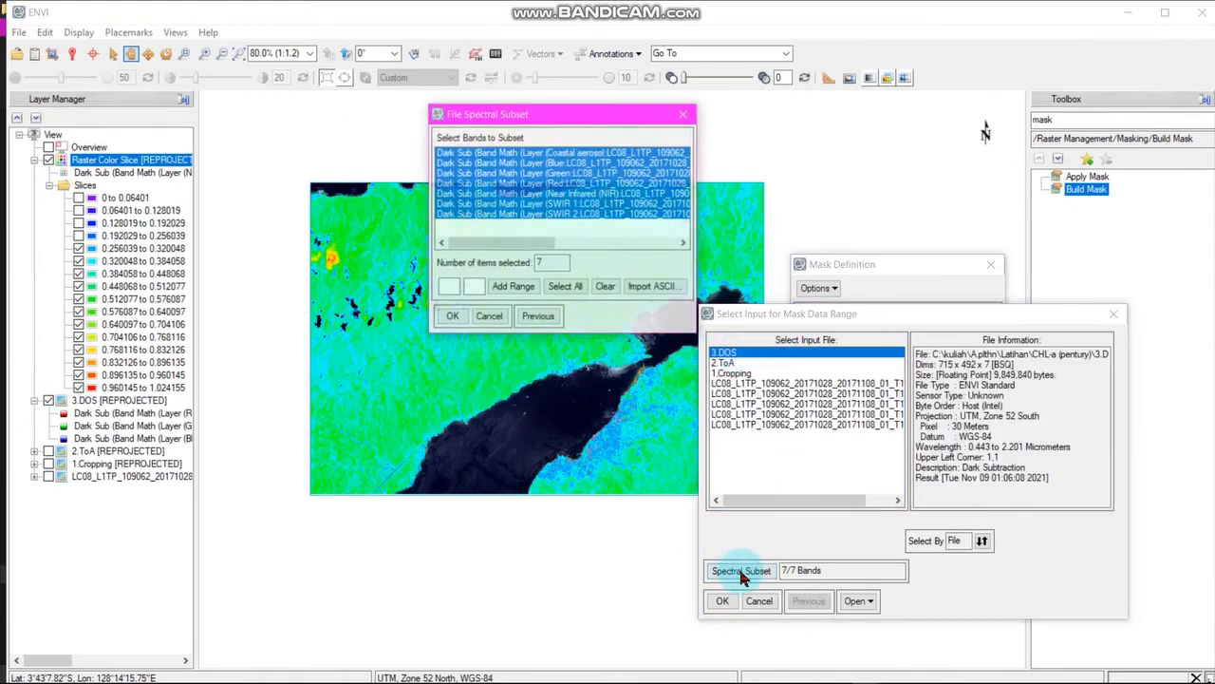
click(549, 195)
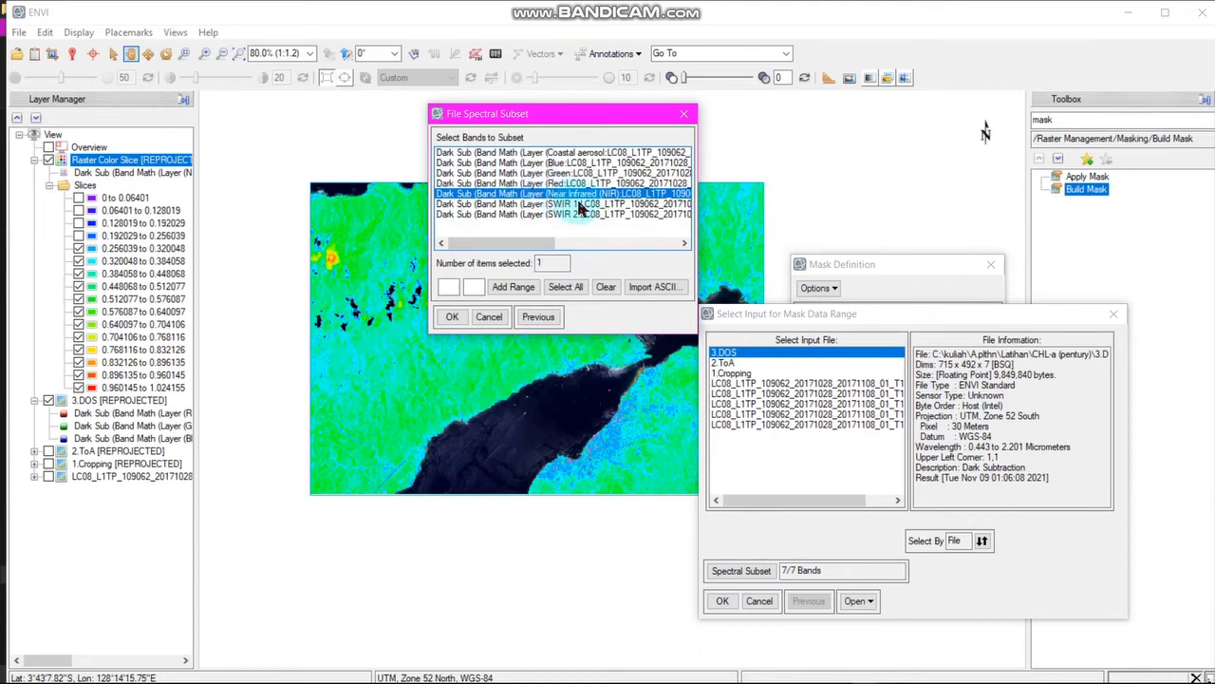
click(451, 318)
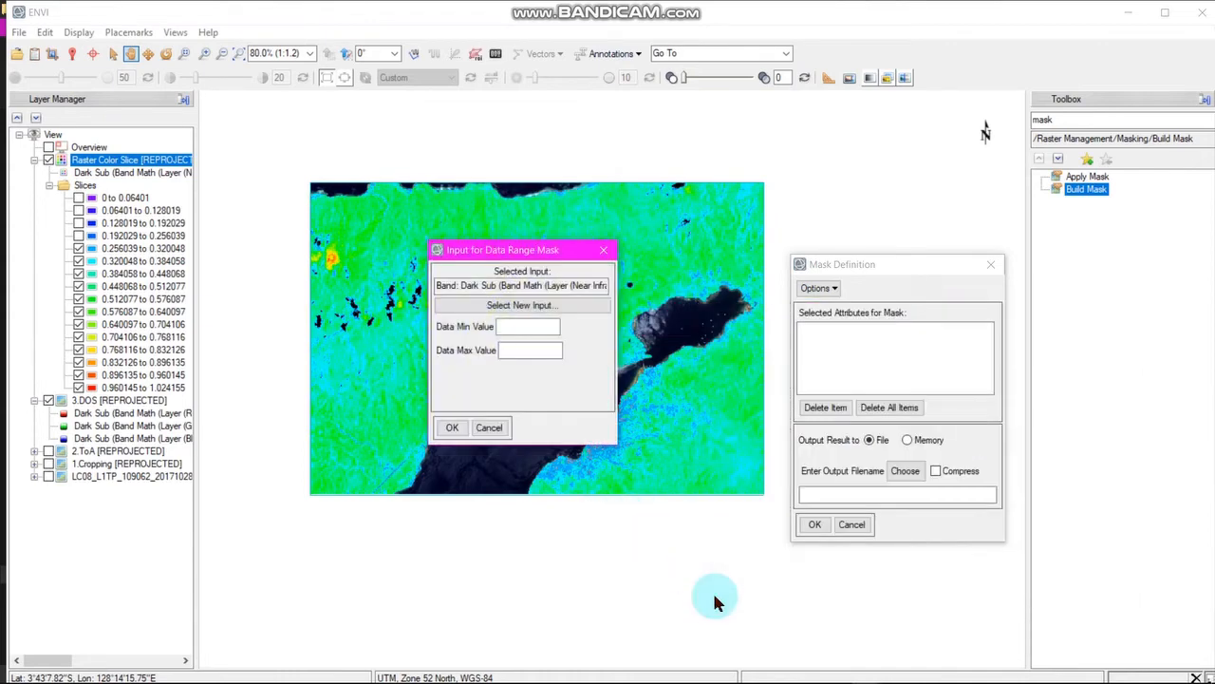
Set the mask's Near Infrared data range to a minimum of 0 and a maximum of 0.256038
drag(514, 245, 469, 205)
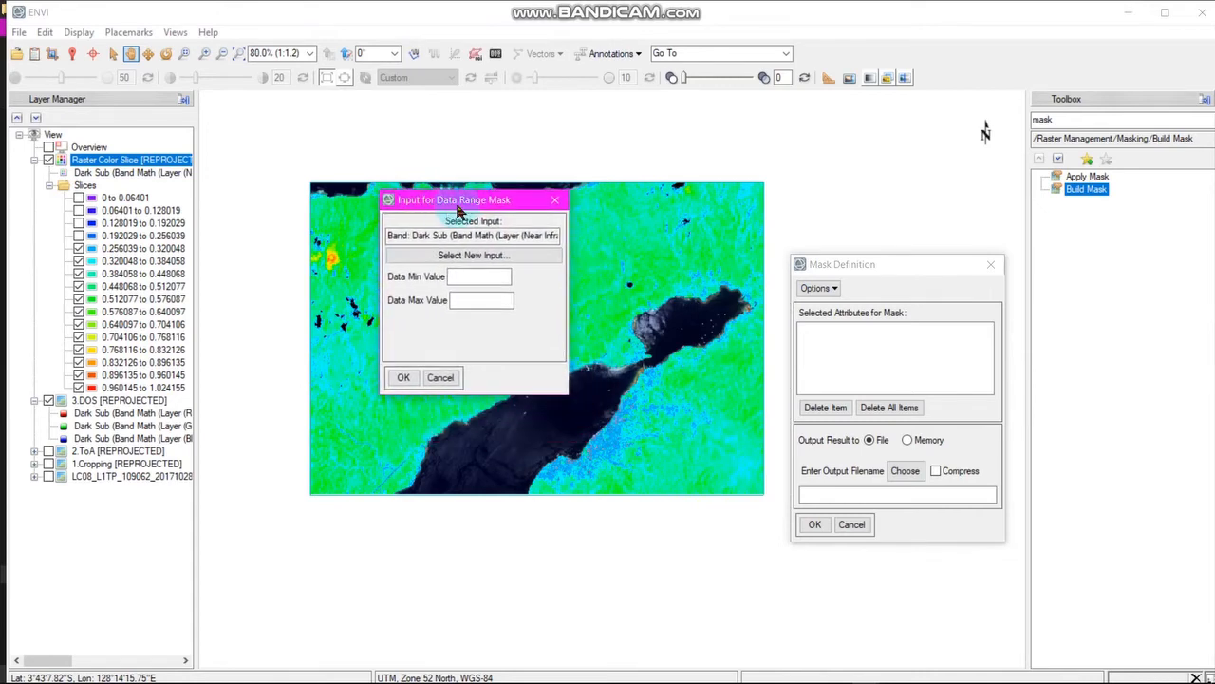
click(465, 276)
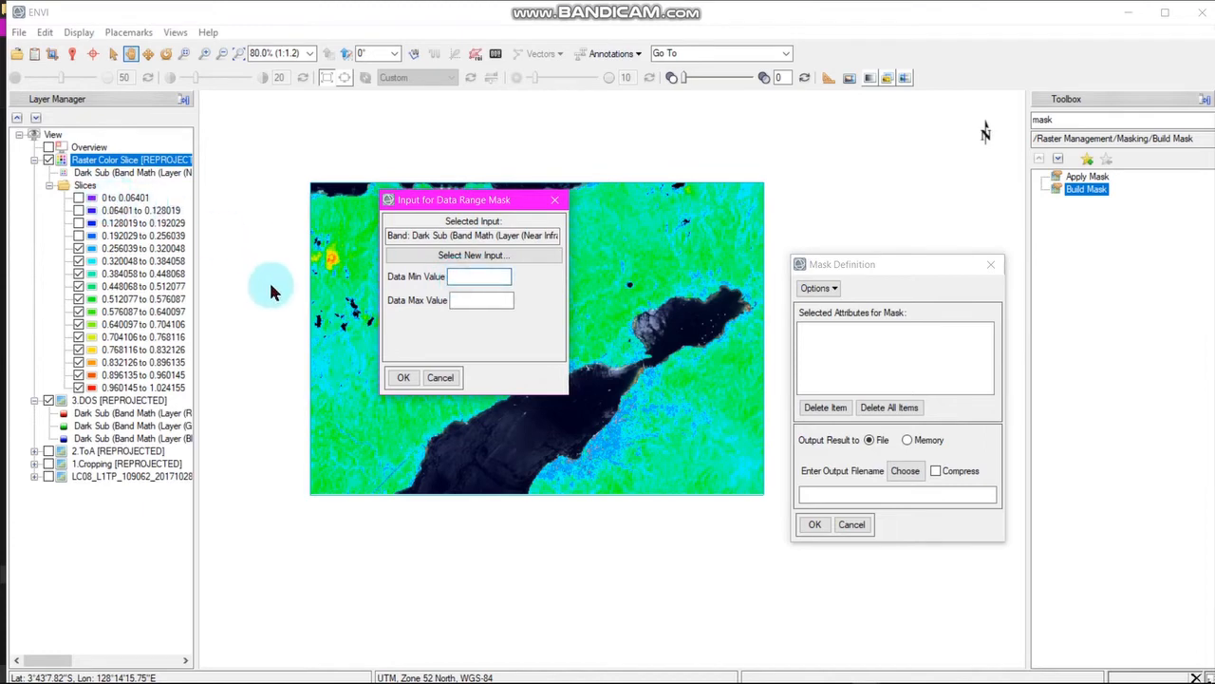
text(0)
text(038)
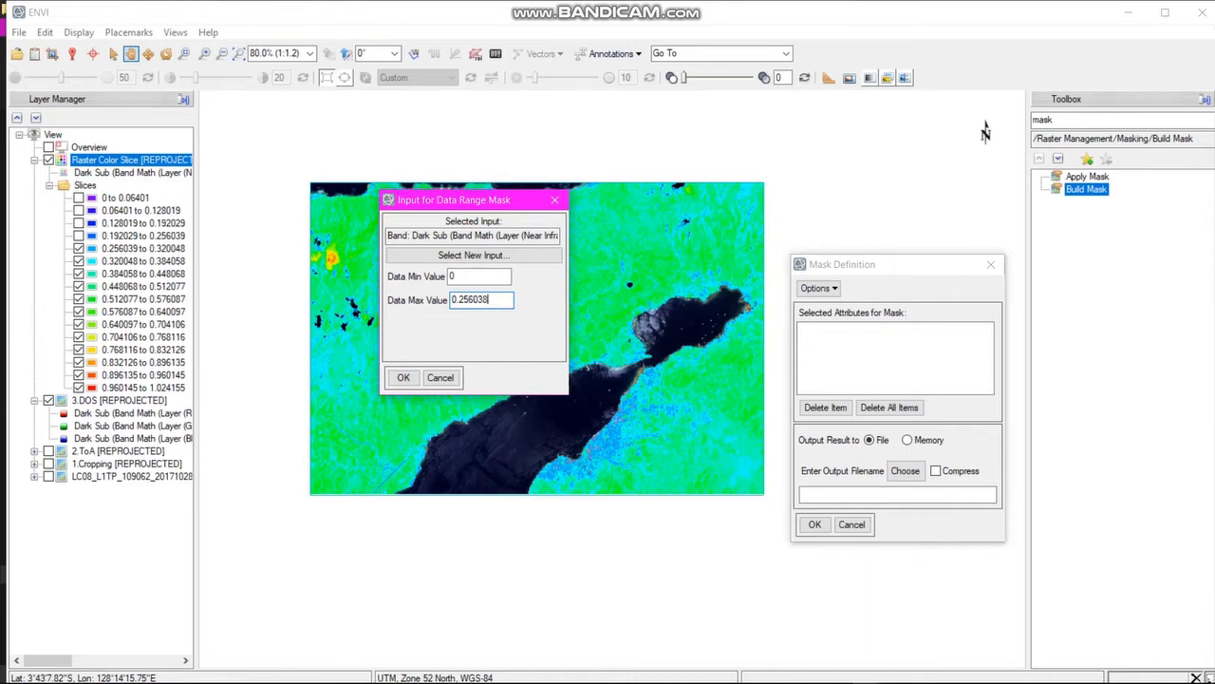
click(407, 378)
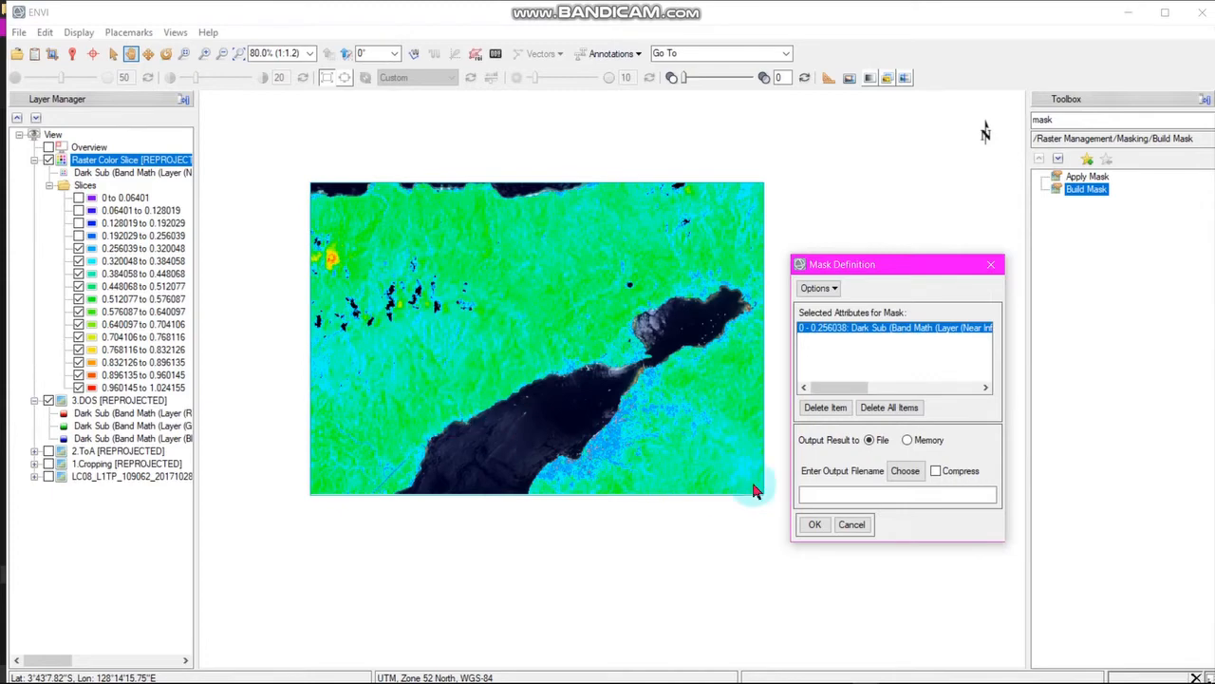
Build the mask with output file 4.Build_mask in the CHL-a (pentury) folder, and collapse the Raster Color Slice layer
click(902, 473)
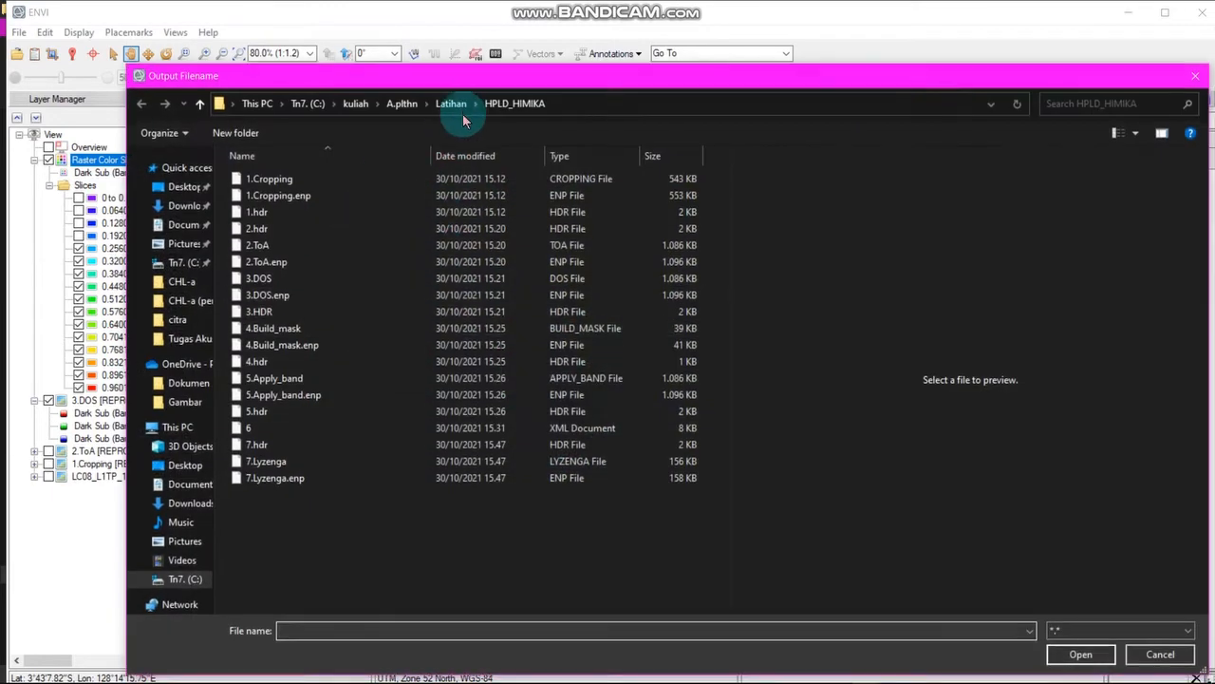
click(448, 103)
double_click(285, 178)
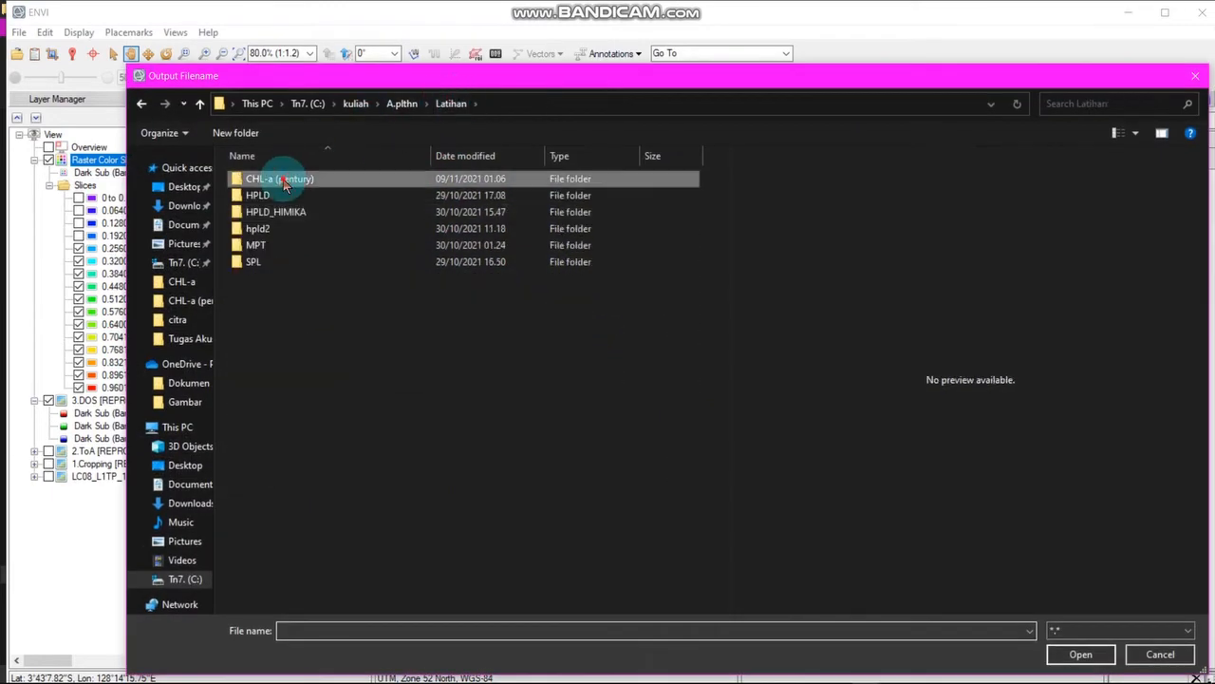
click(306, 628)
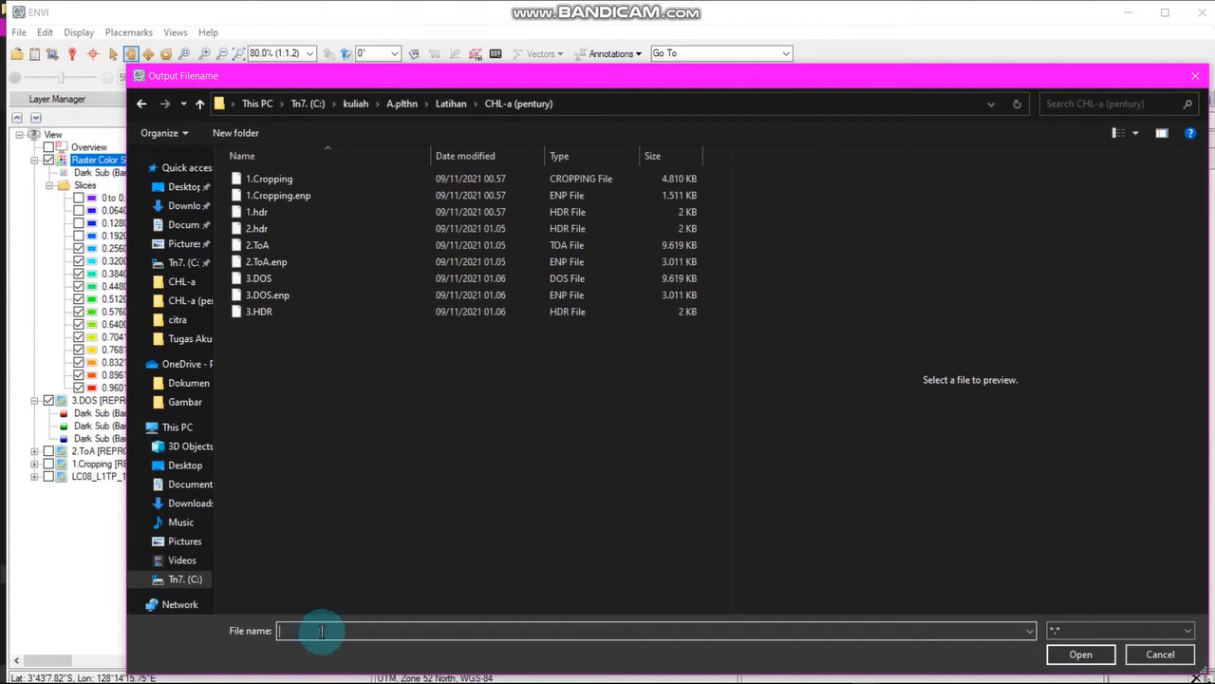
text(4.Build_mask)
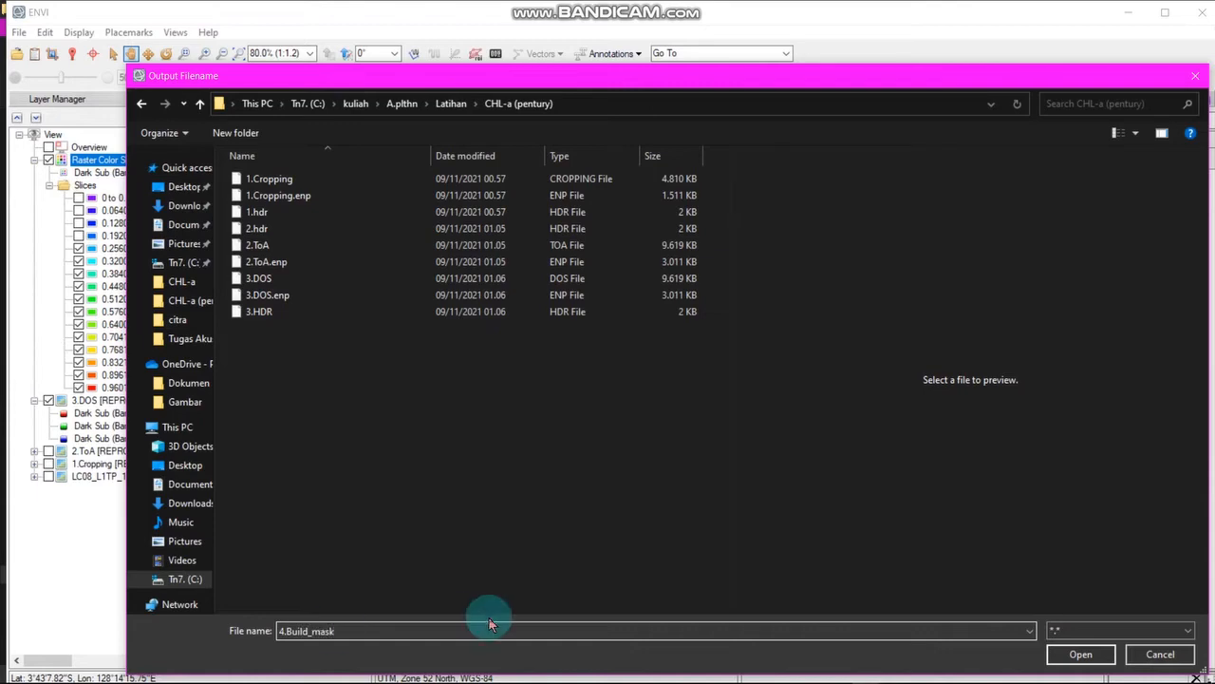
click(1060, 658)
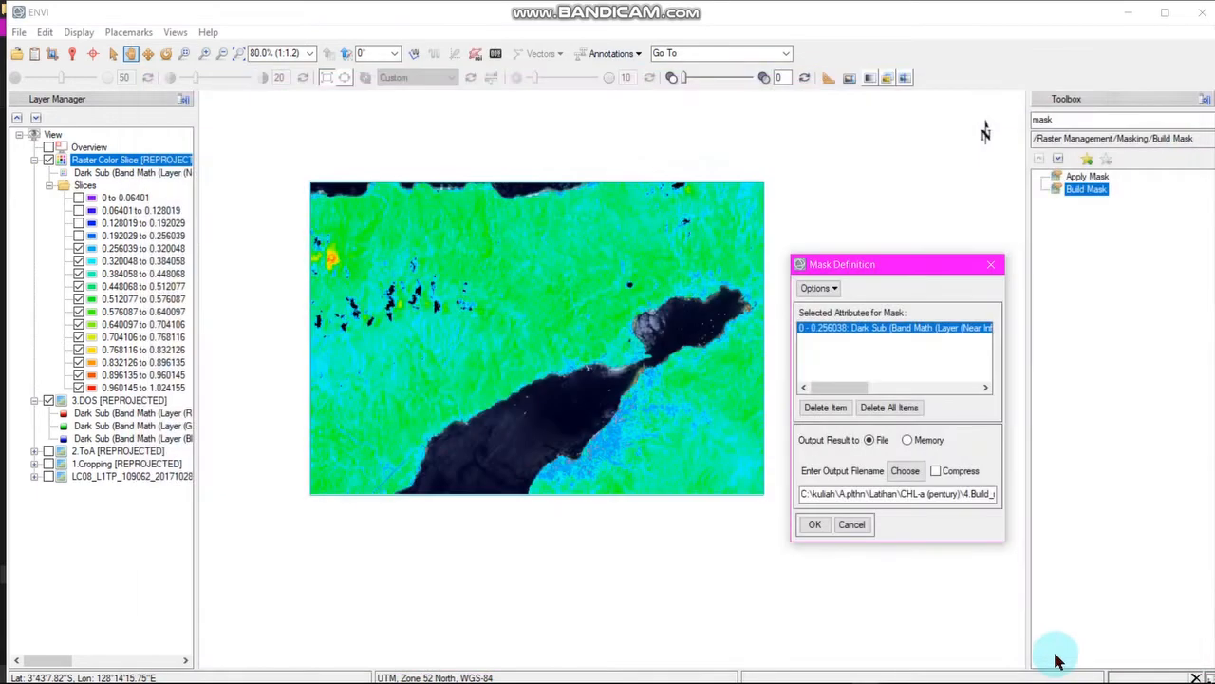
click(819, 525)
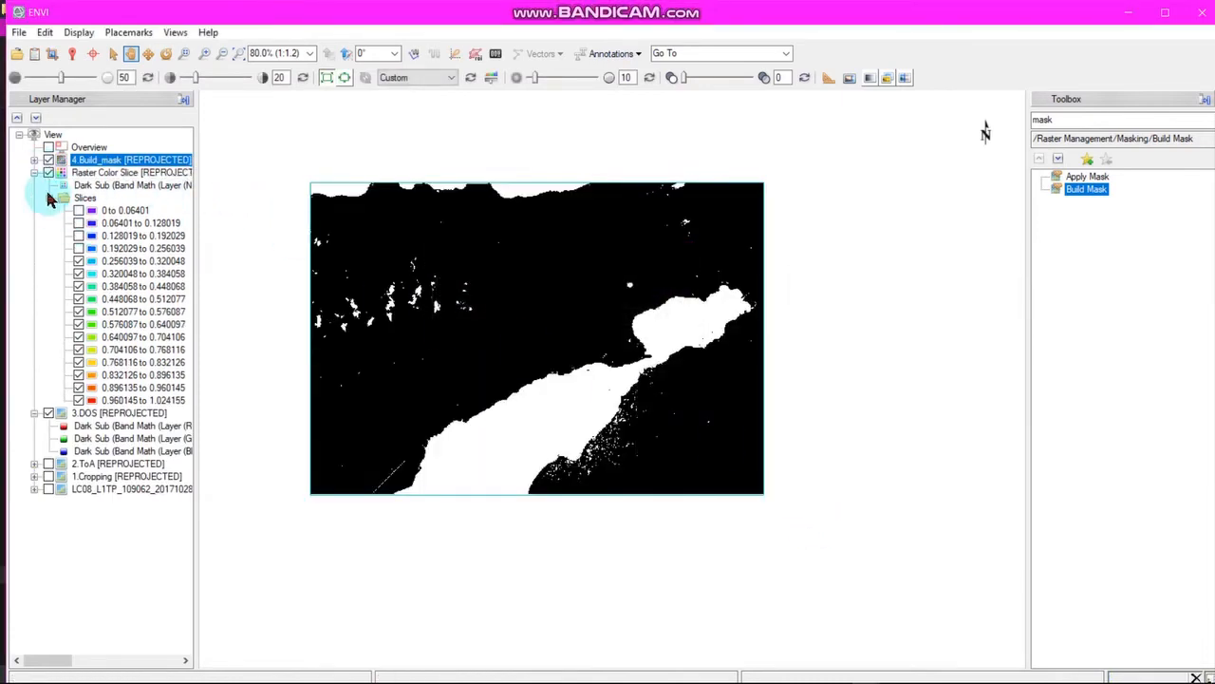
click(51, 199)
click(35, 171)
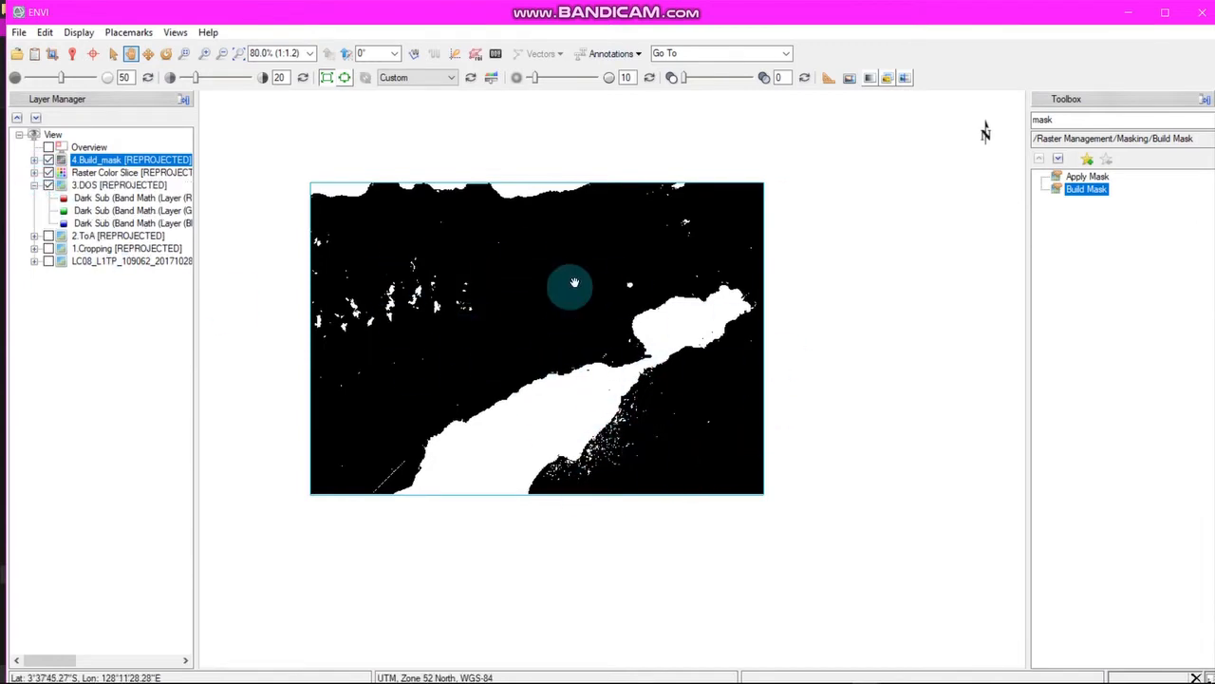
Start Apply Mask with 3.DOS as the input file and the Mask Band of 4.Build_mask as the mask
double_click(1071, 180)
click(212, 166)
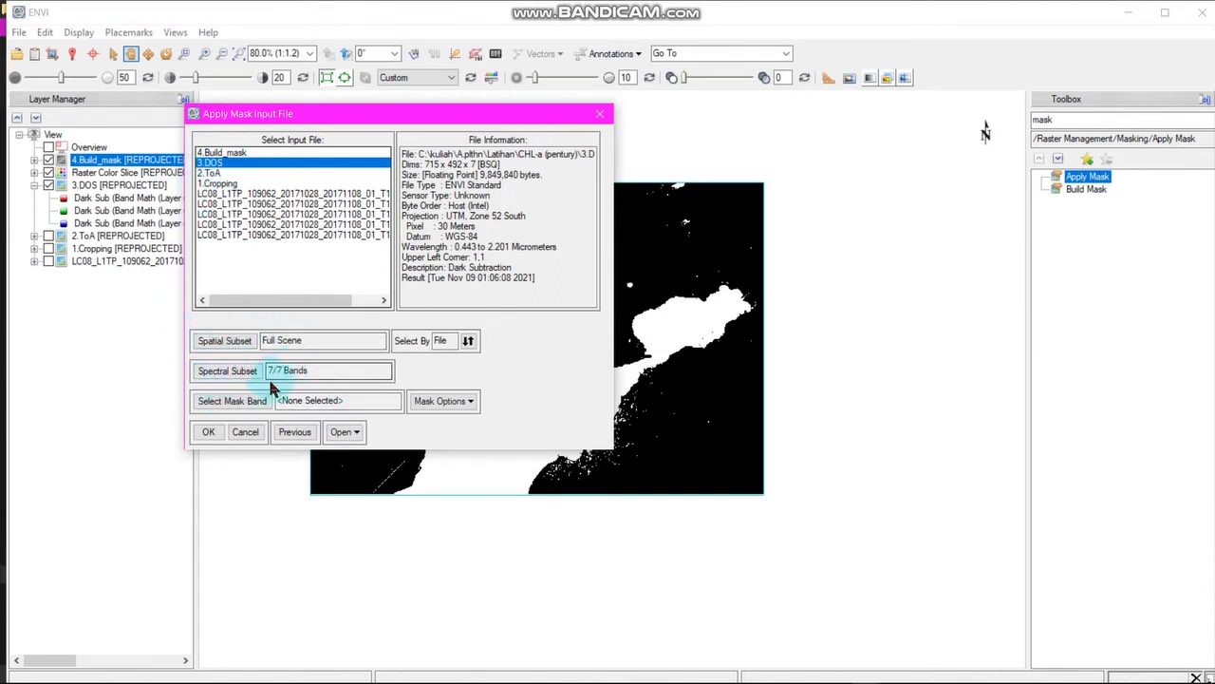
click(225, 404)
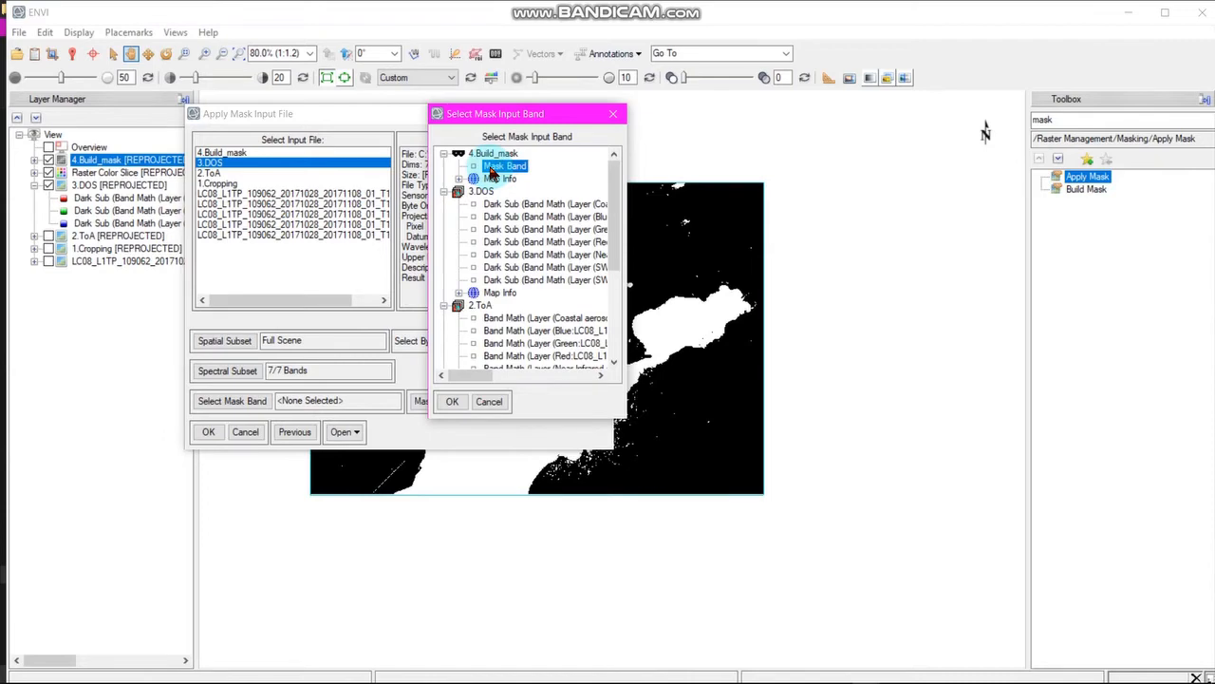
click(451, 401)
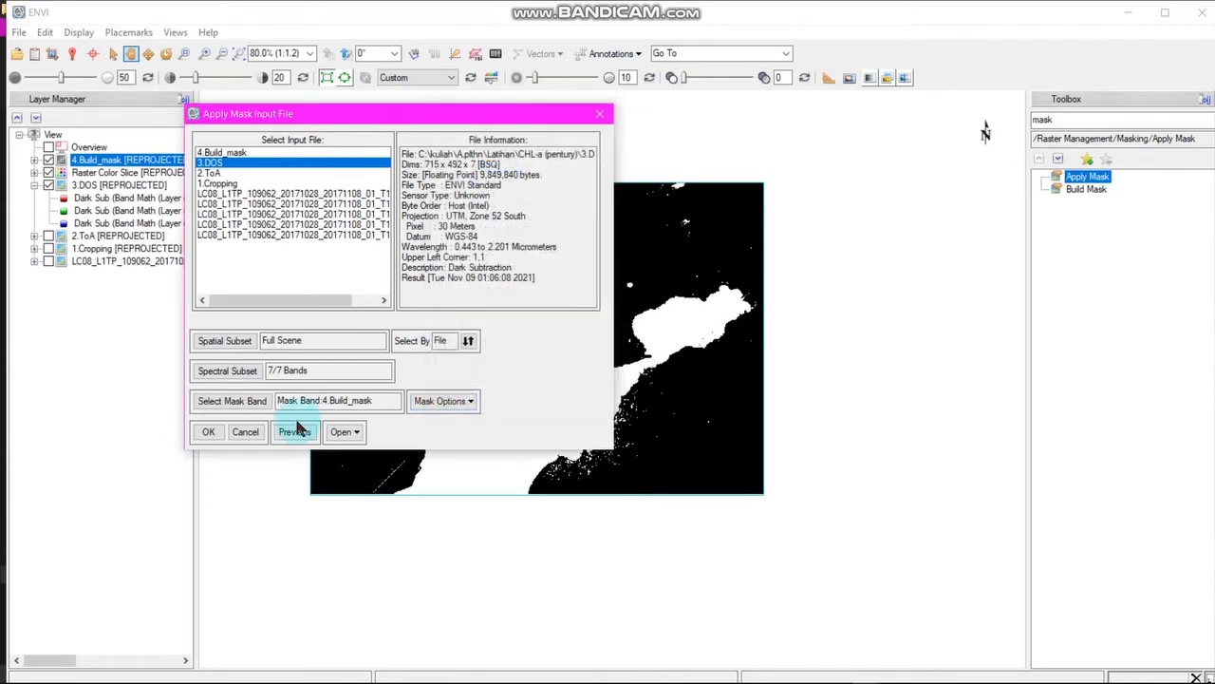
Apply the mask with output file 5.Aplly_mask in the CHL-a (pentury) folder
click(209, 432)
click(535, 338)
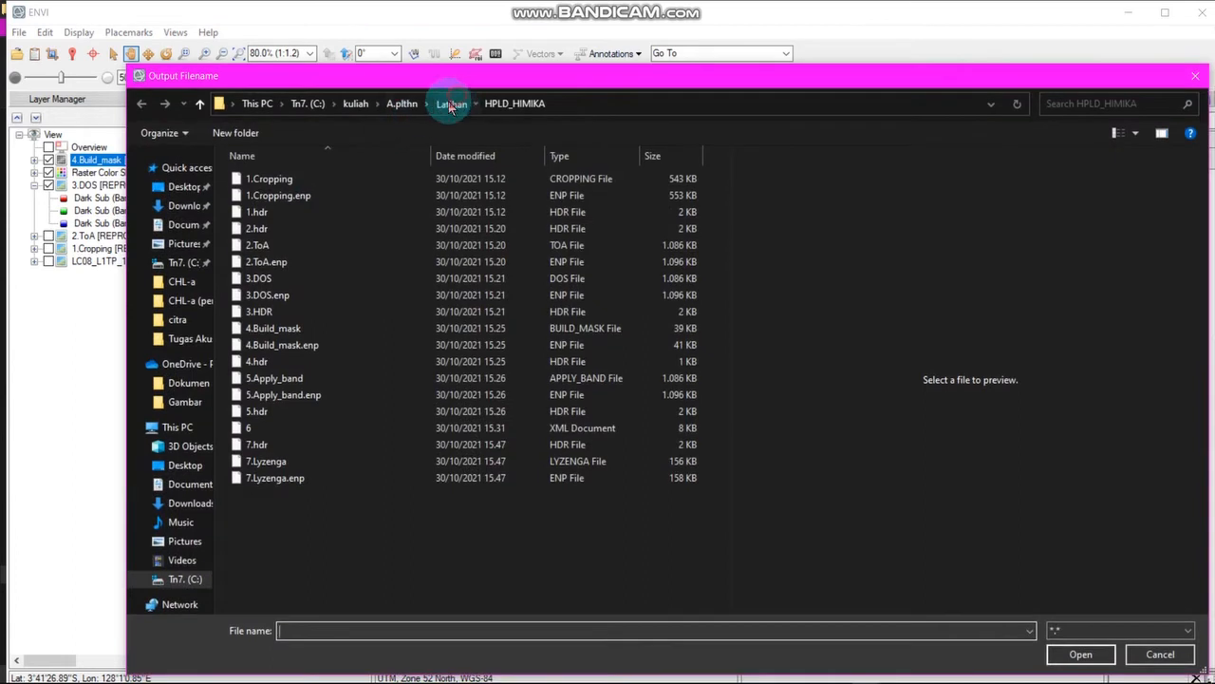
click(451, 103)
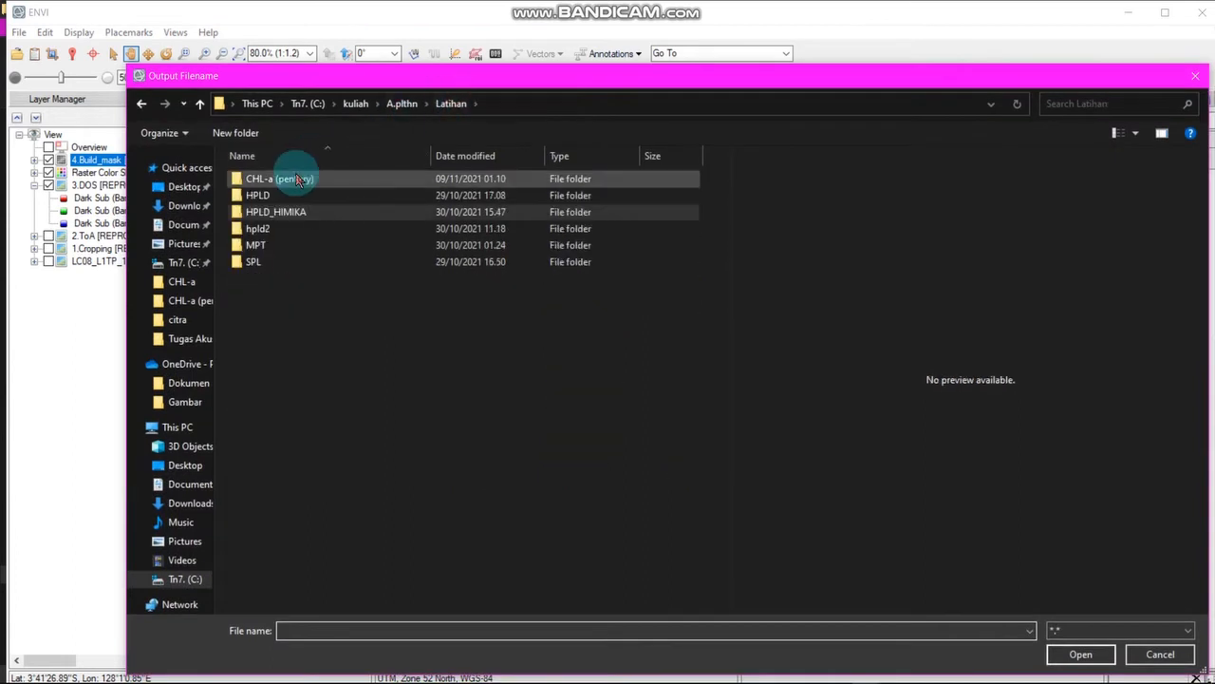
double_click(296, 178)
click(321, 630)
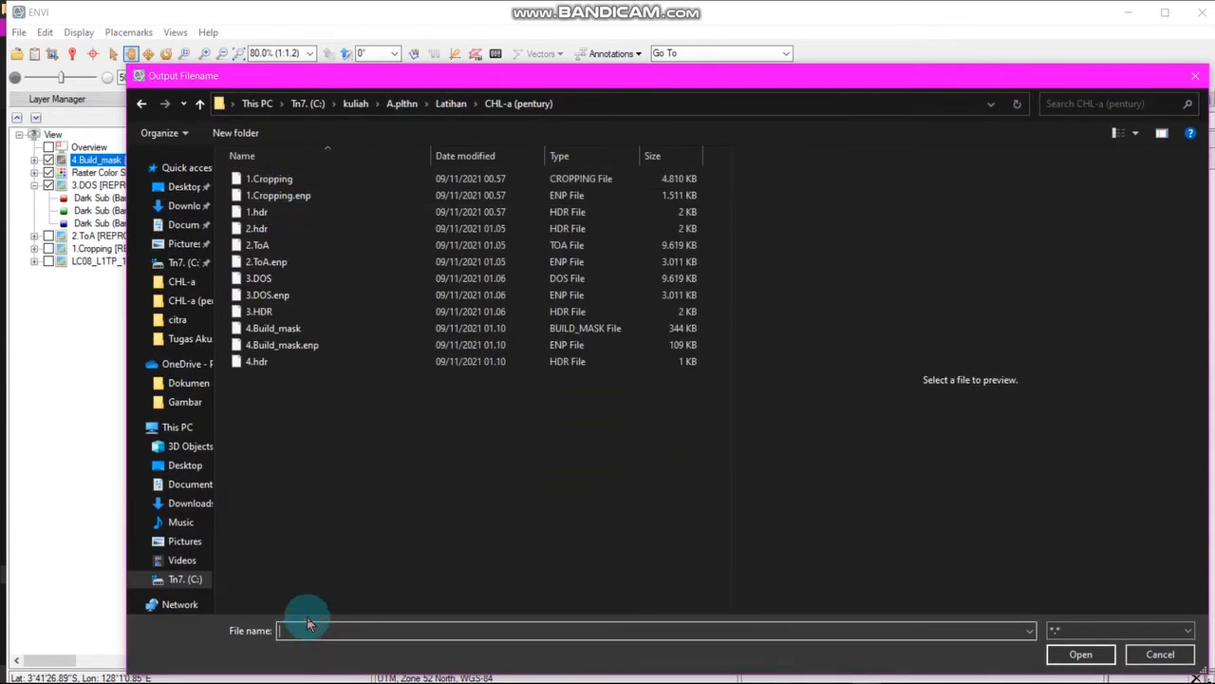
text(5.Aplly_mask)
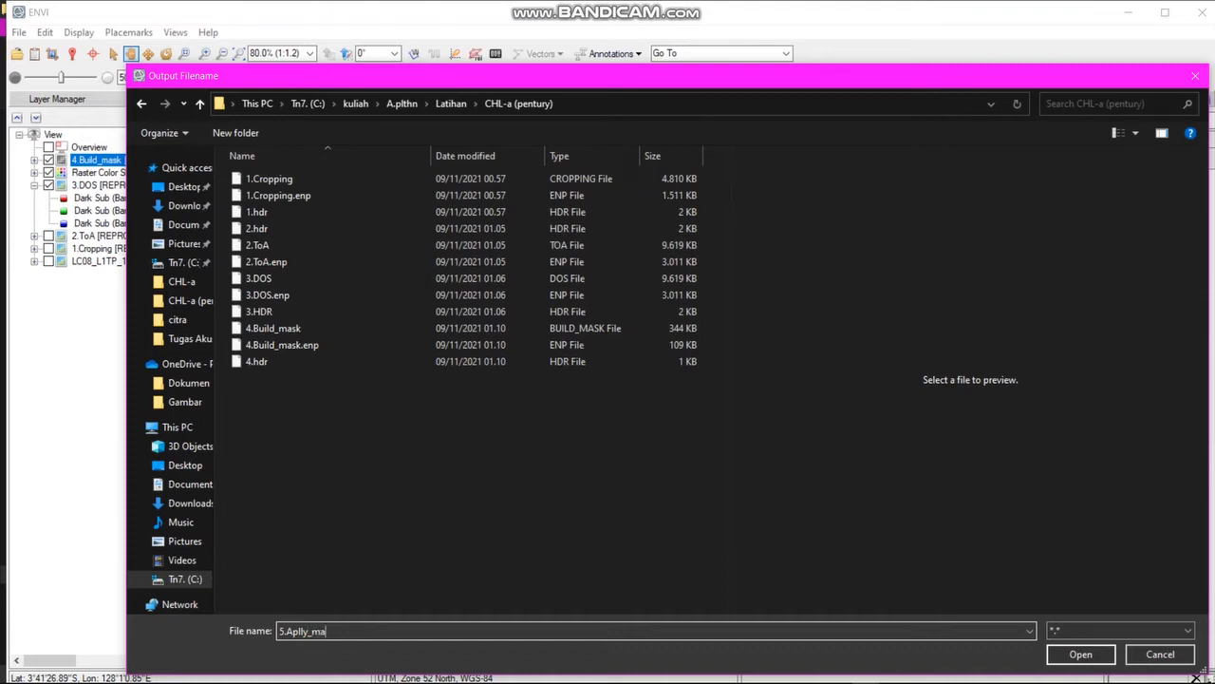
click(1081, 653)
click(452, 391)
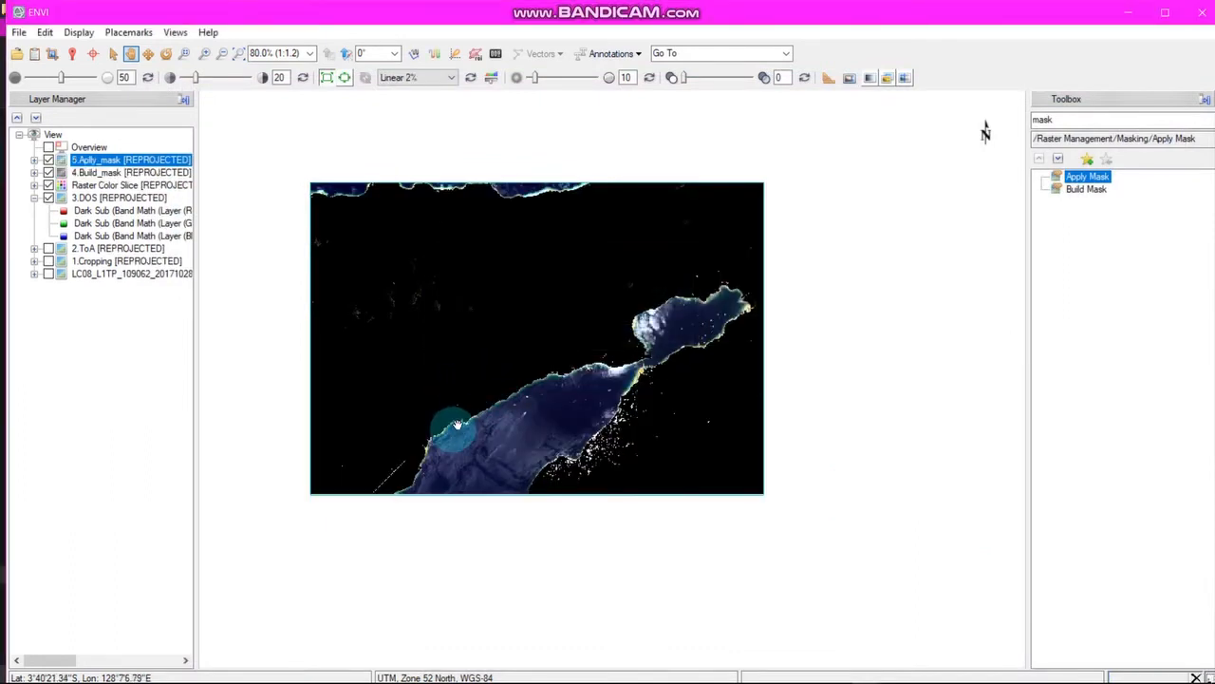
Hide the 4.Build_mask, Raster Color Slice and 3.DOS layers so only 5.Aplly_mask is displayed, and collapse 3.DOS
click(48, 197)
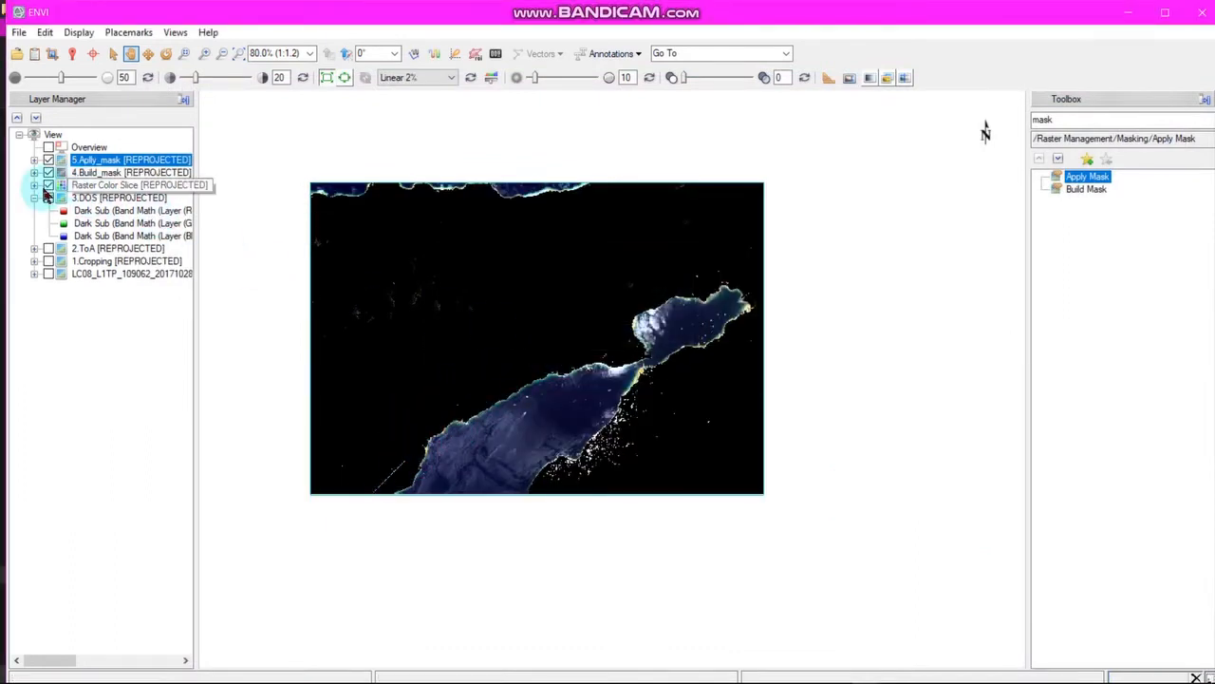
click(47, 174)
click(34, 197)
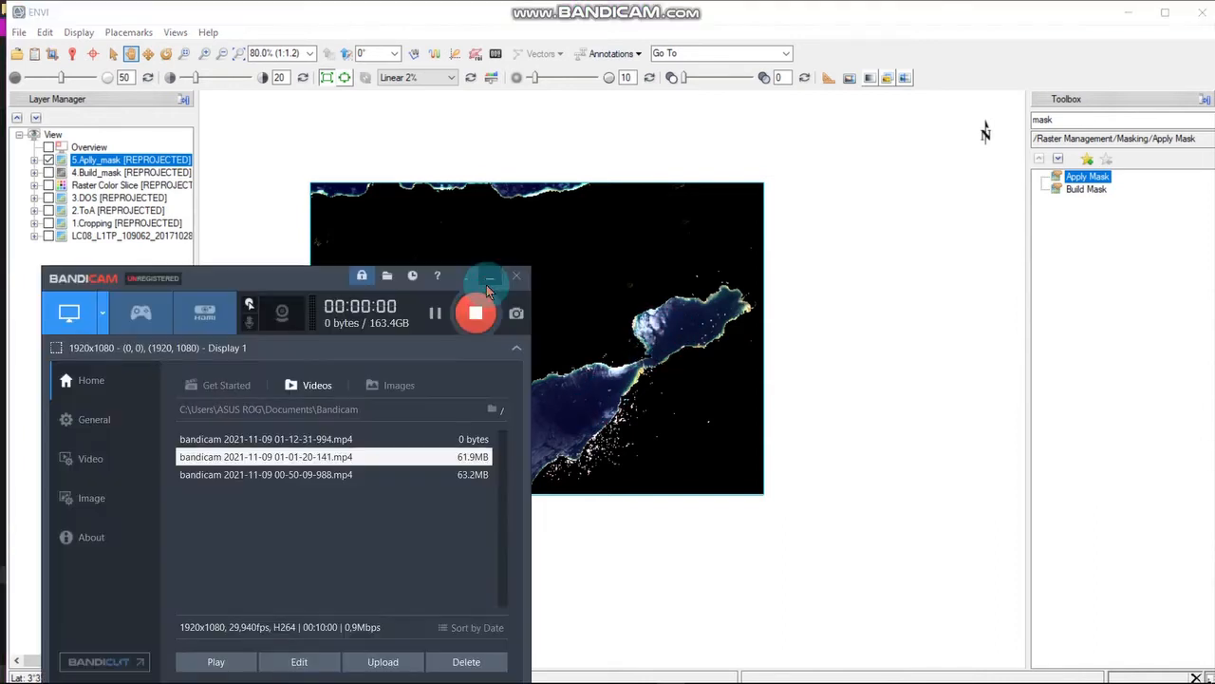
click(490, 281)
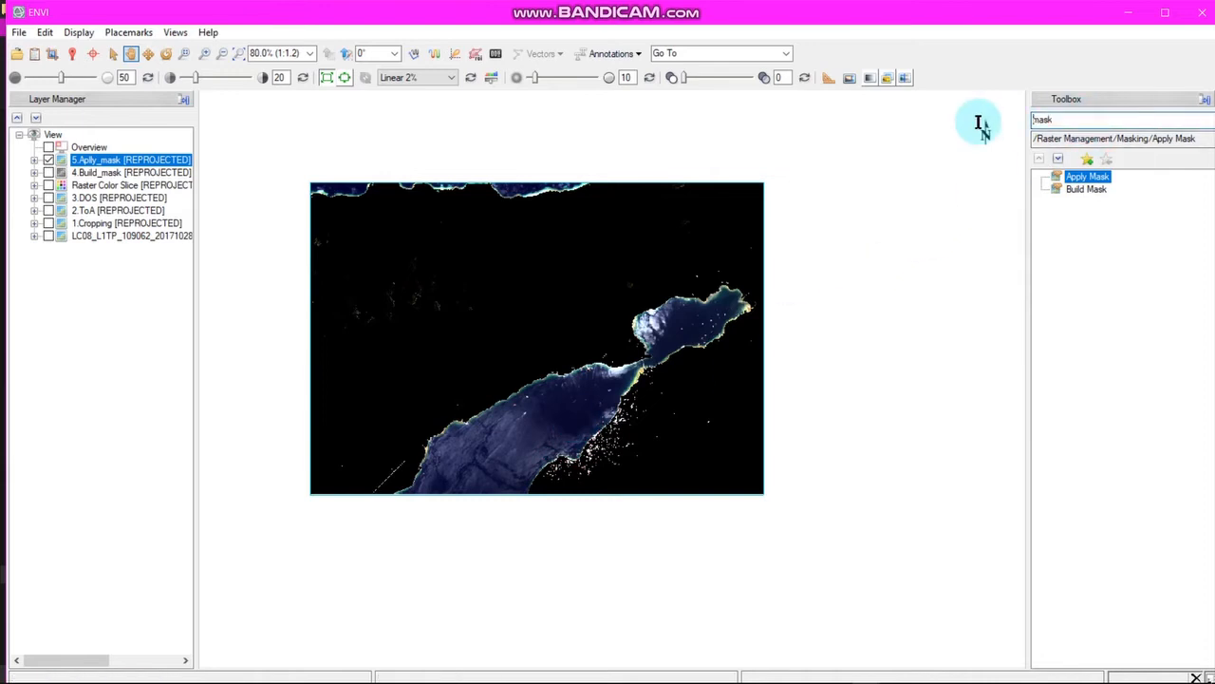
Search the toolbox for "band" and open Band Math, moving its dialog off the centre of the image
double_click(1061, 120)
text(band)
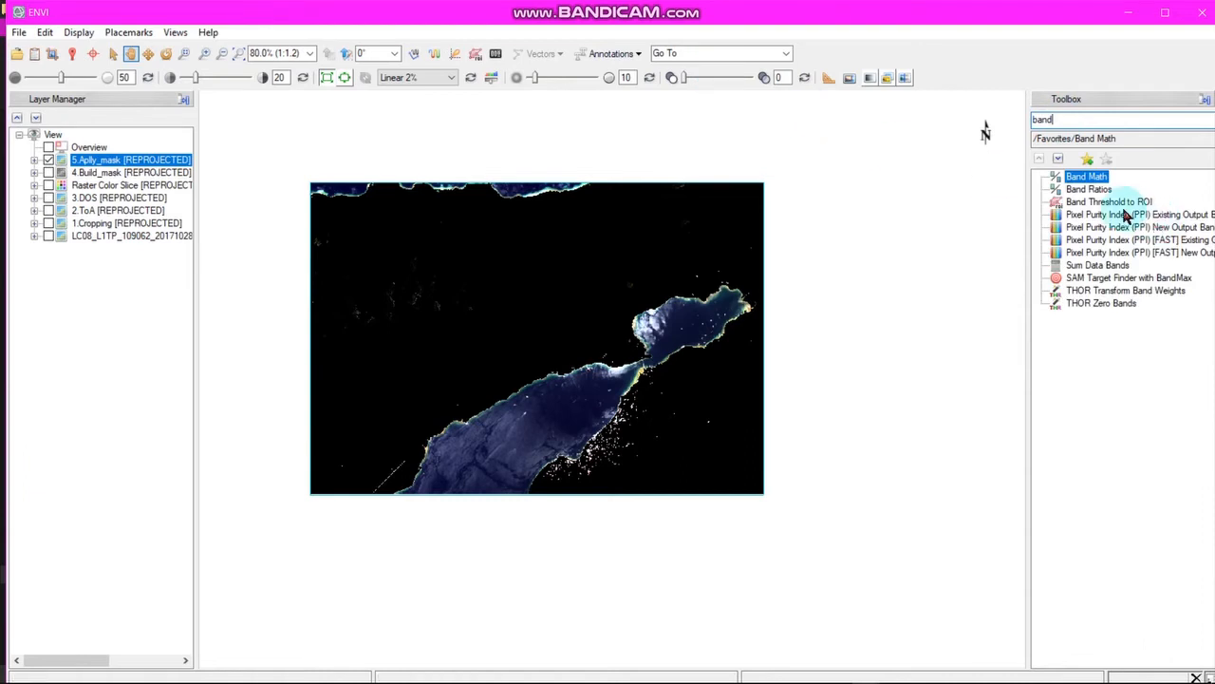
double_click(1092, 178)
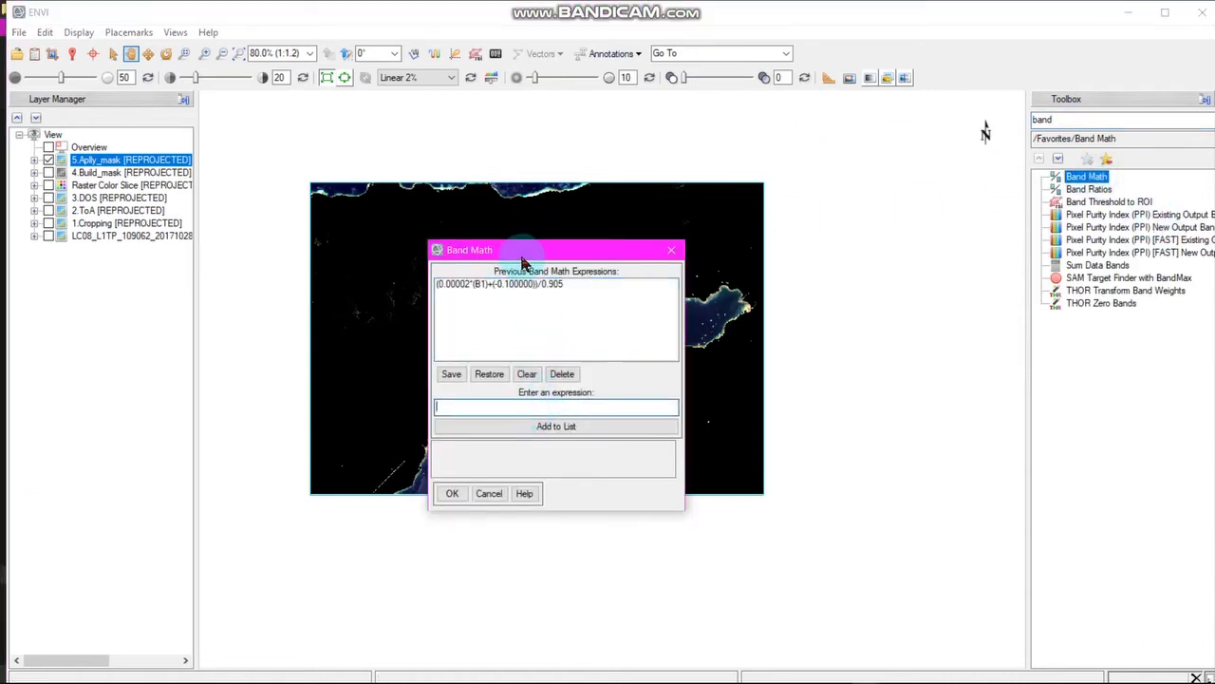
drag(522, 261, 682, 255)
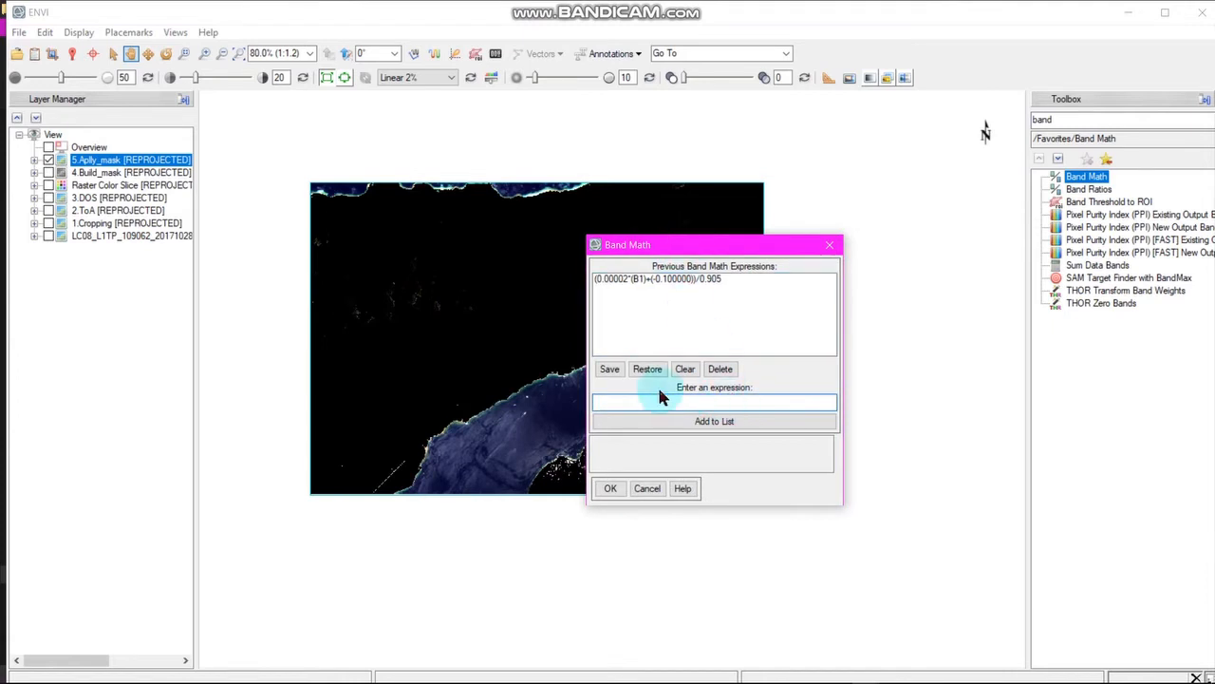
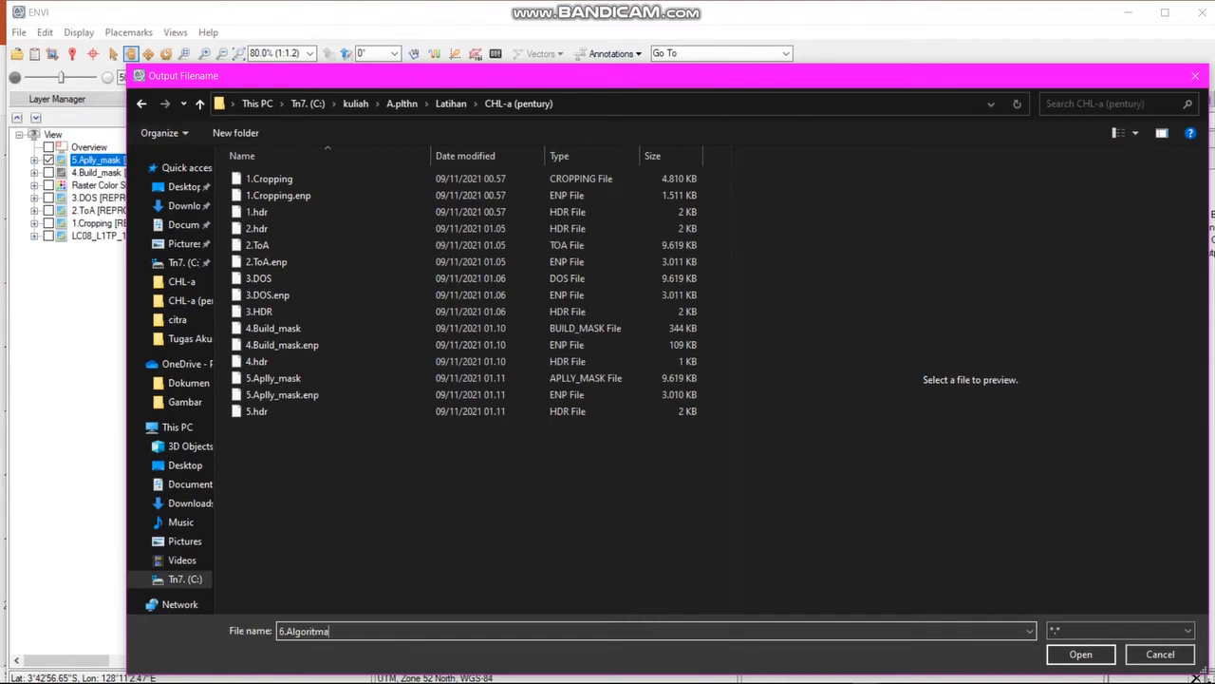
Run Band Math 0.067*(B3/B2)+0.126 on the 5.Aplly_mask bands with output 6.Algoritma in CHL-a (pentury), and hide the 5.Aplly_mask layer
click(1081, 654)
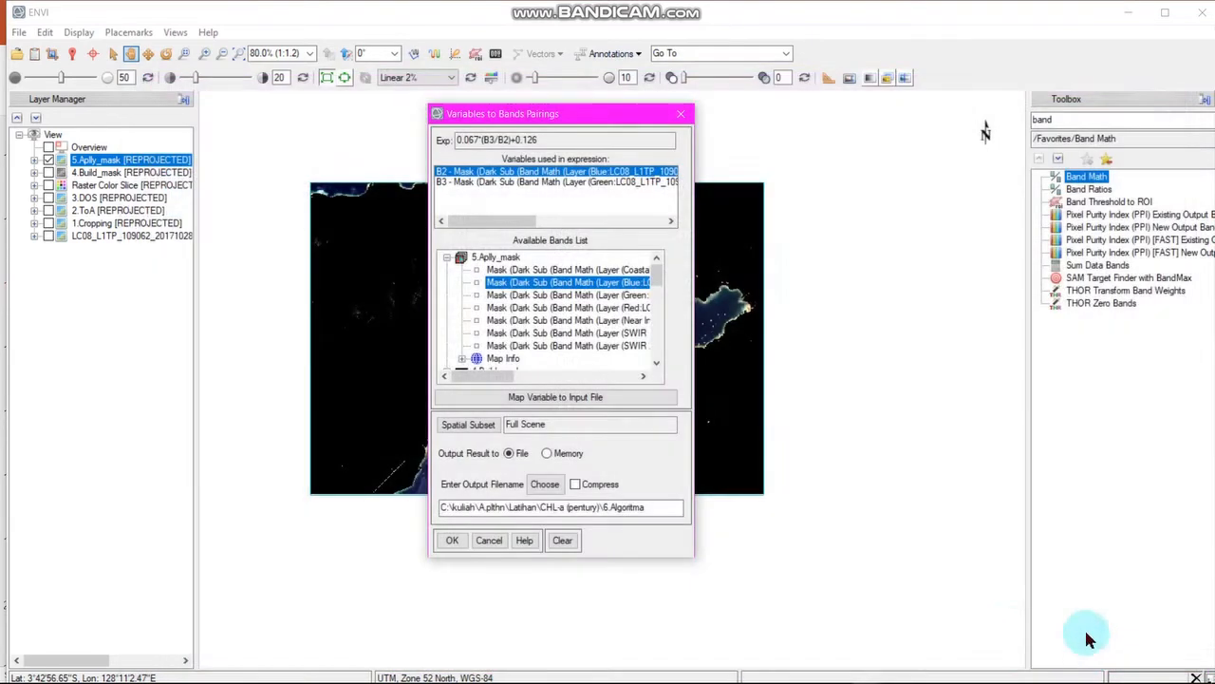
click(453, 540)
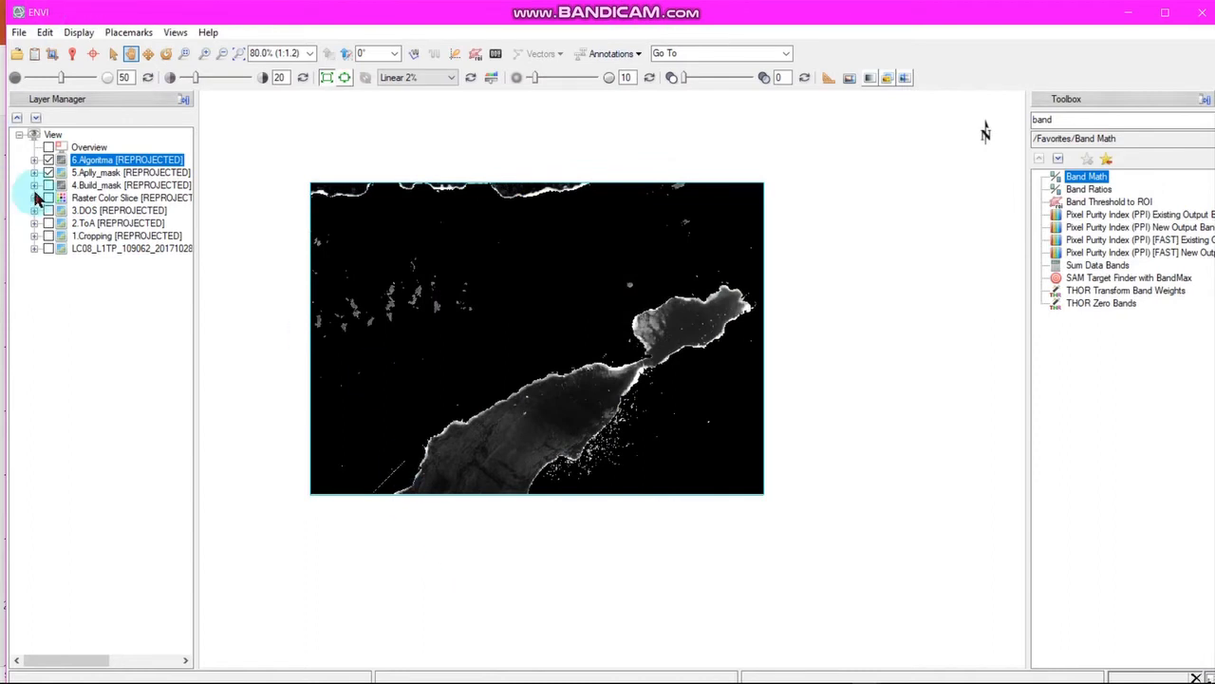
click(50, 173)
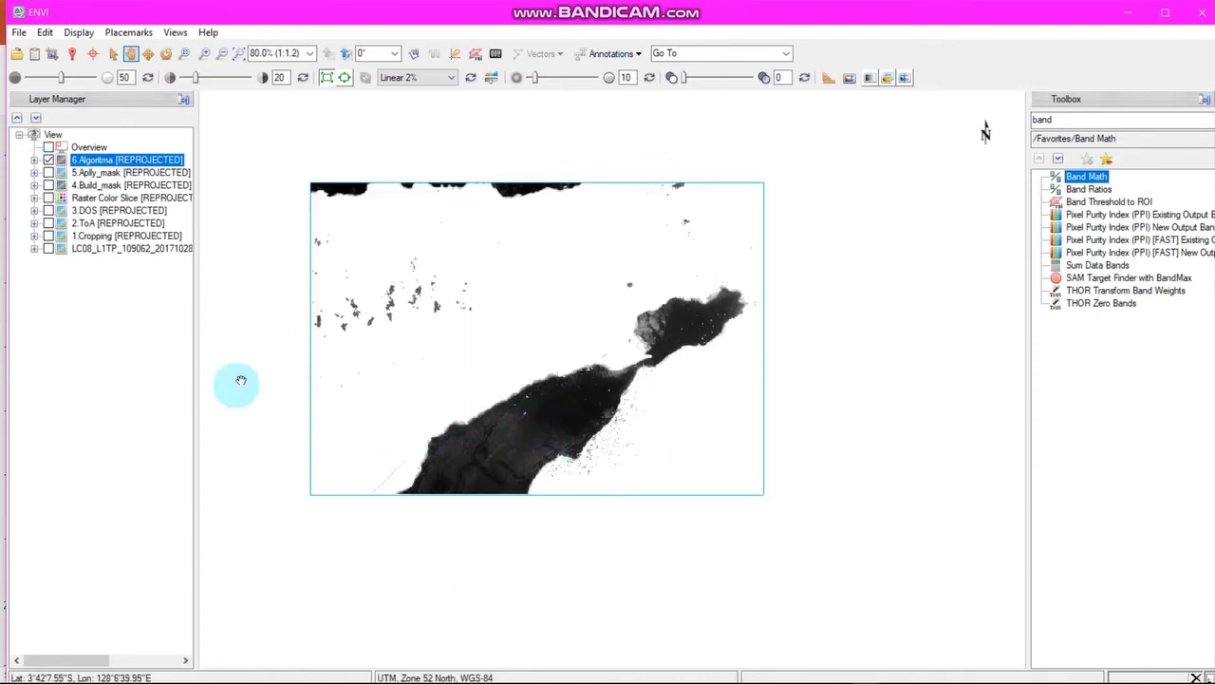
Inspect the 6.Algoritma pixel values over the water with the crosshair and Cursor Value window, and close the window
click(92, 55)
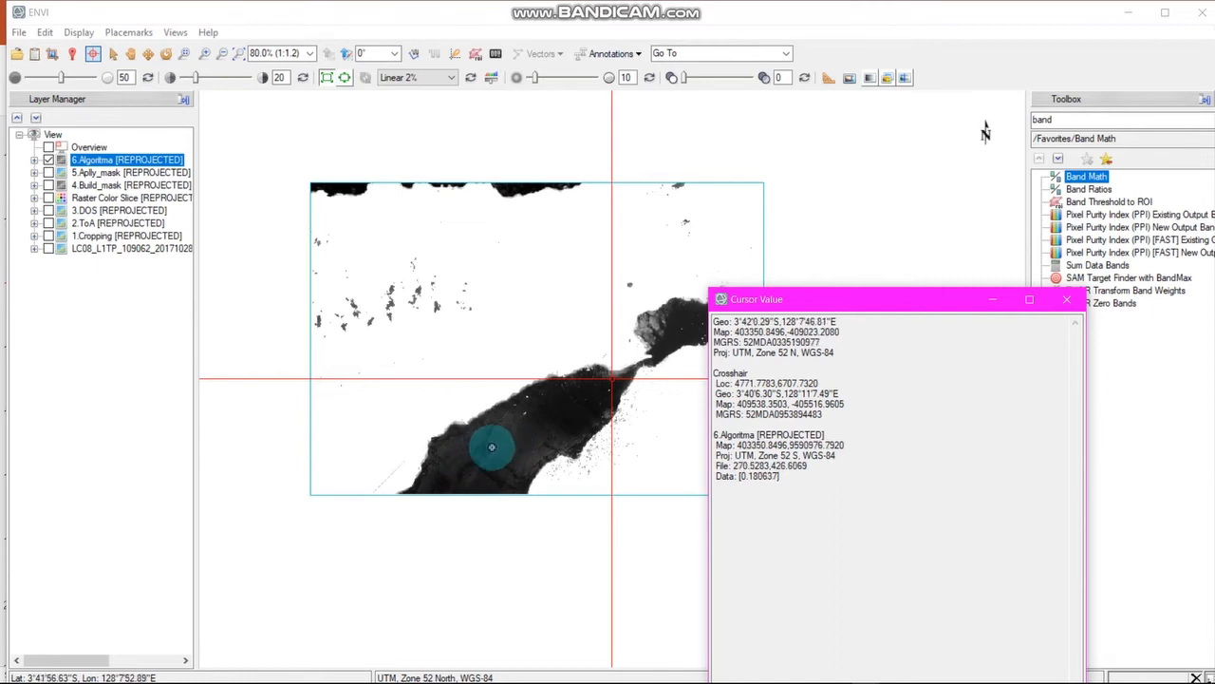
click(498, 442)
drag(499, 442, 484, 468)
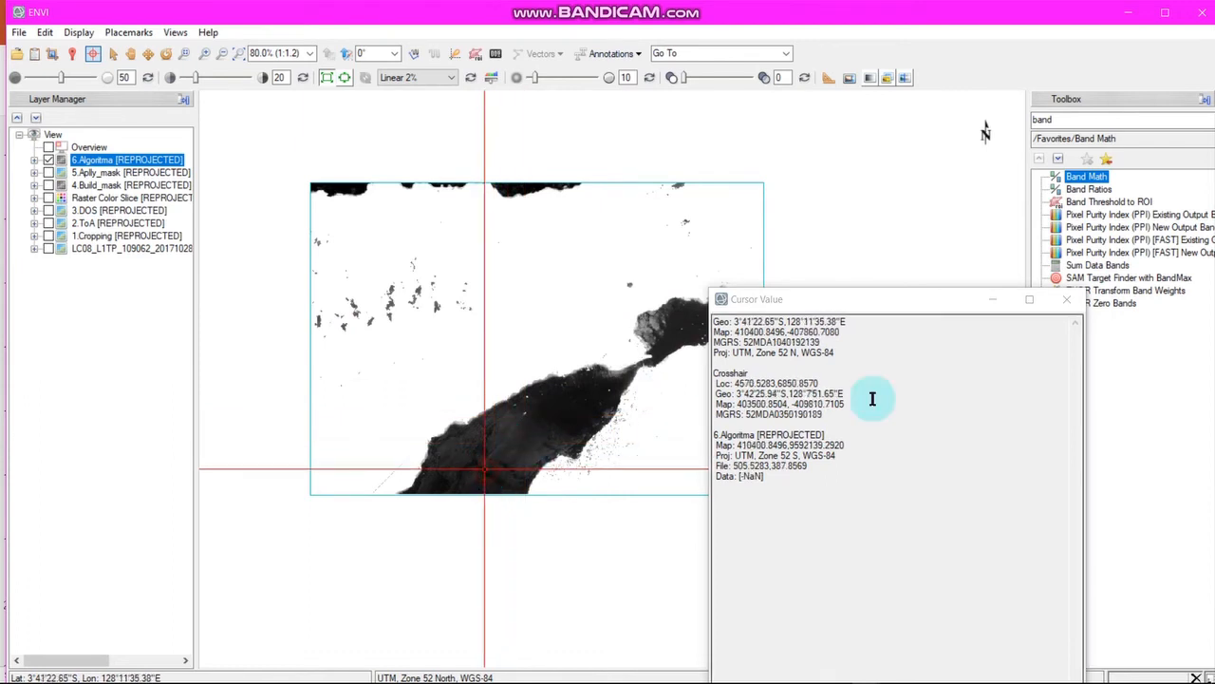
click(1067, 299)
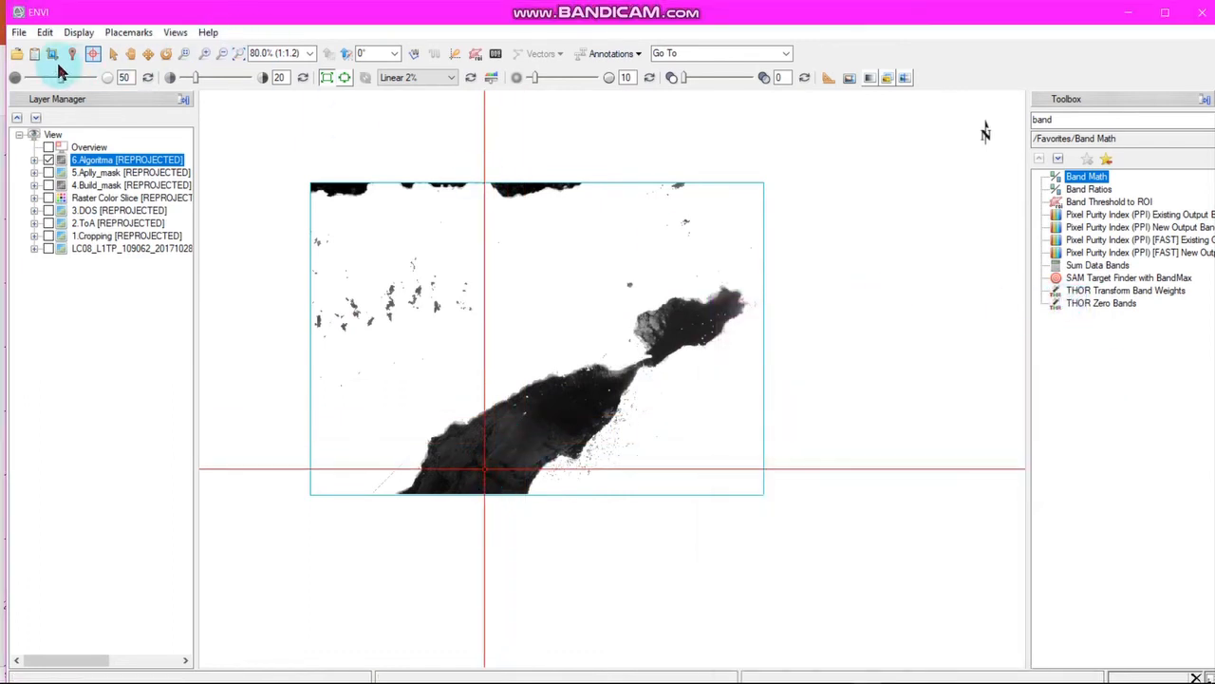
Create a new raster color slice from the 6.Algoritma Band Math band, keeping the default 16 slices
right_click(81, 161)
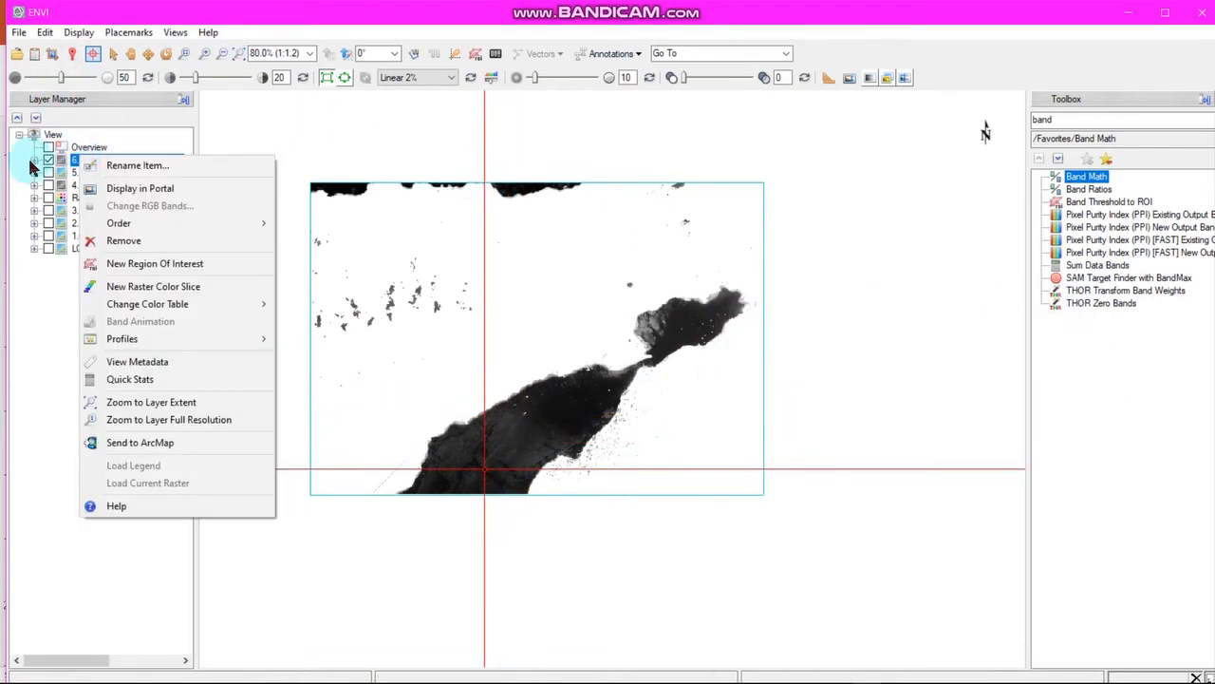
click(33, 160)
right_click(85, 163)
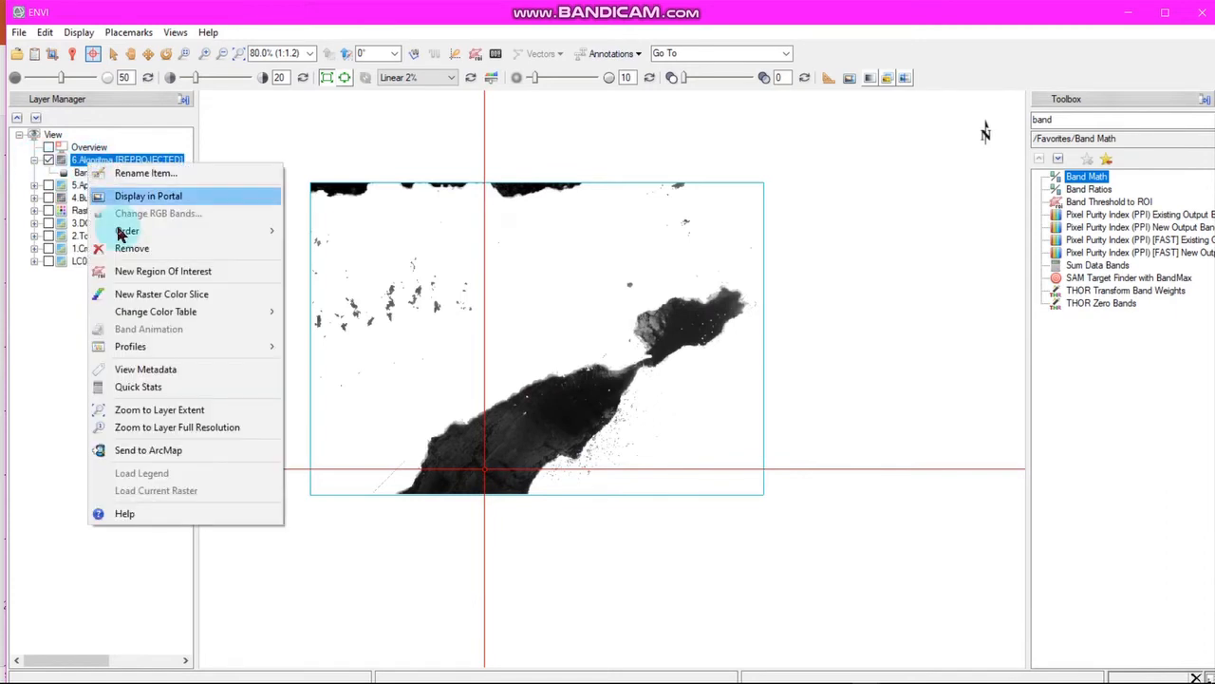
click(160, 293)
click(608, 384)
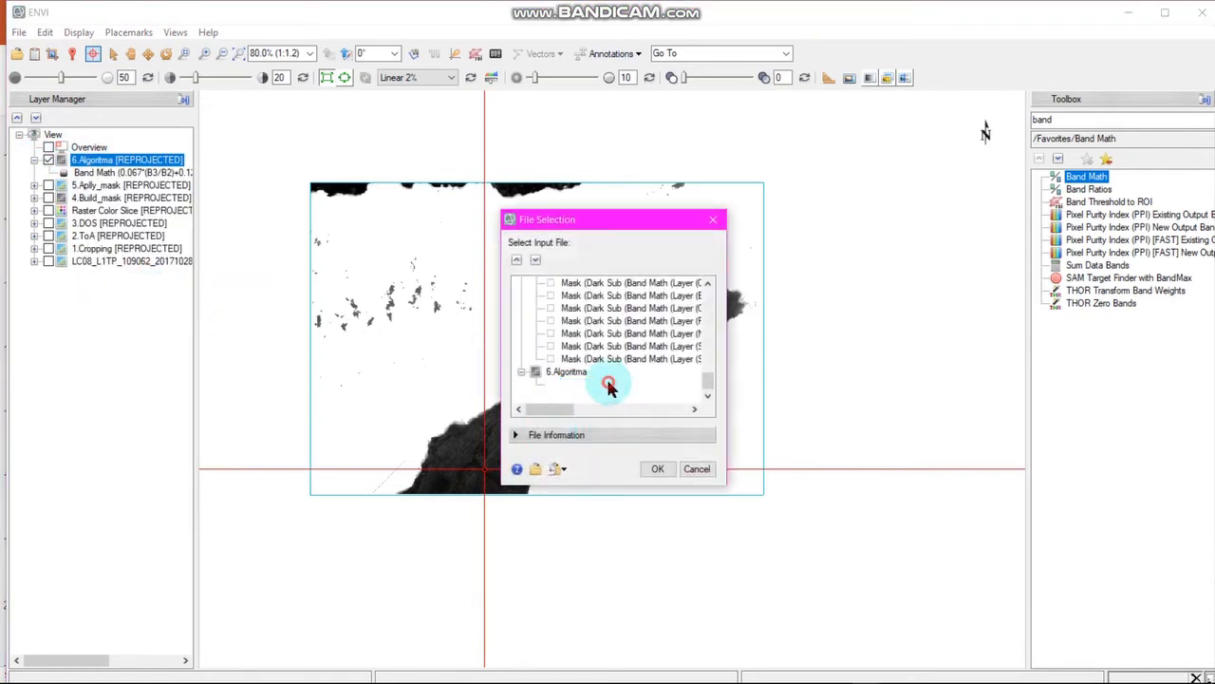
click(649, 469)
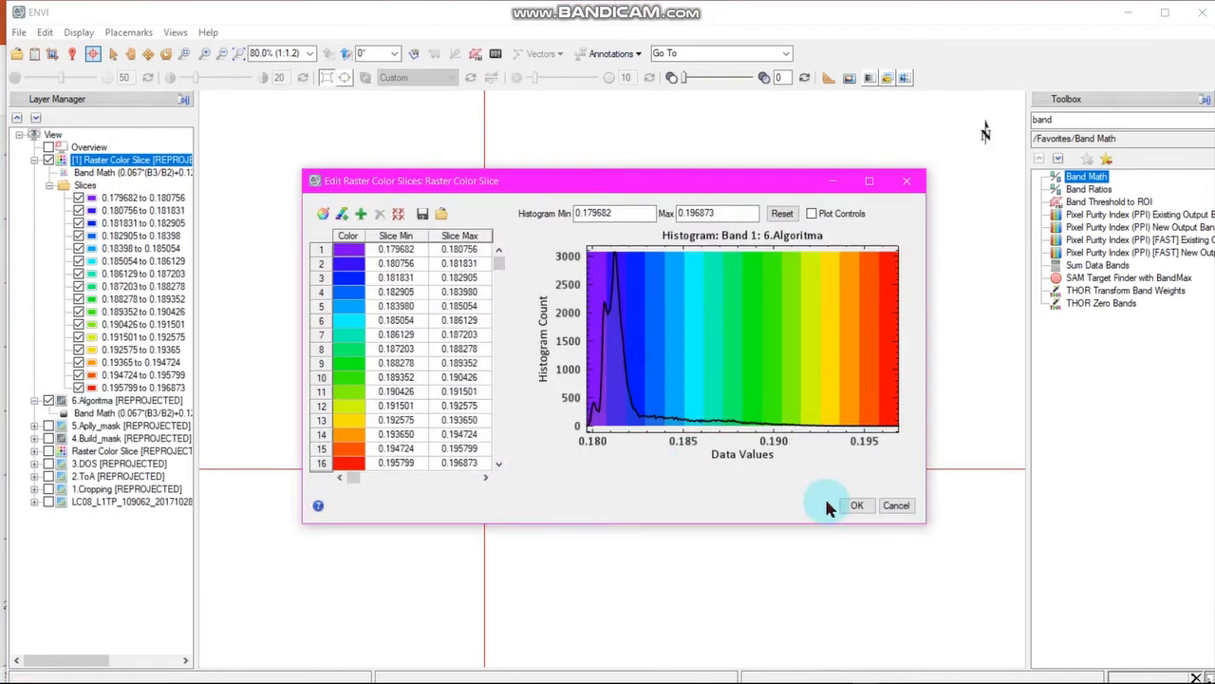
click(857, 506)
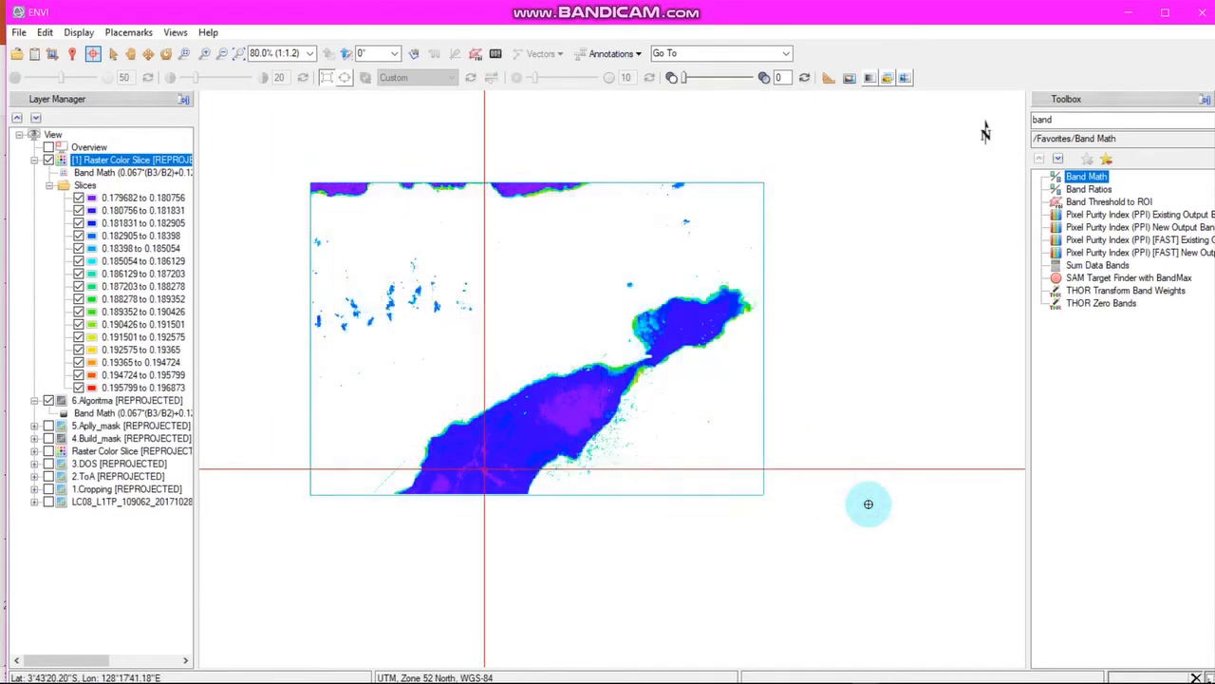
click(615, 372)
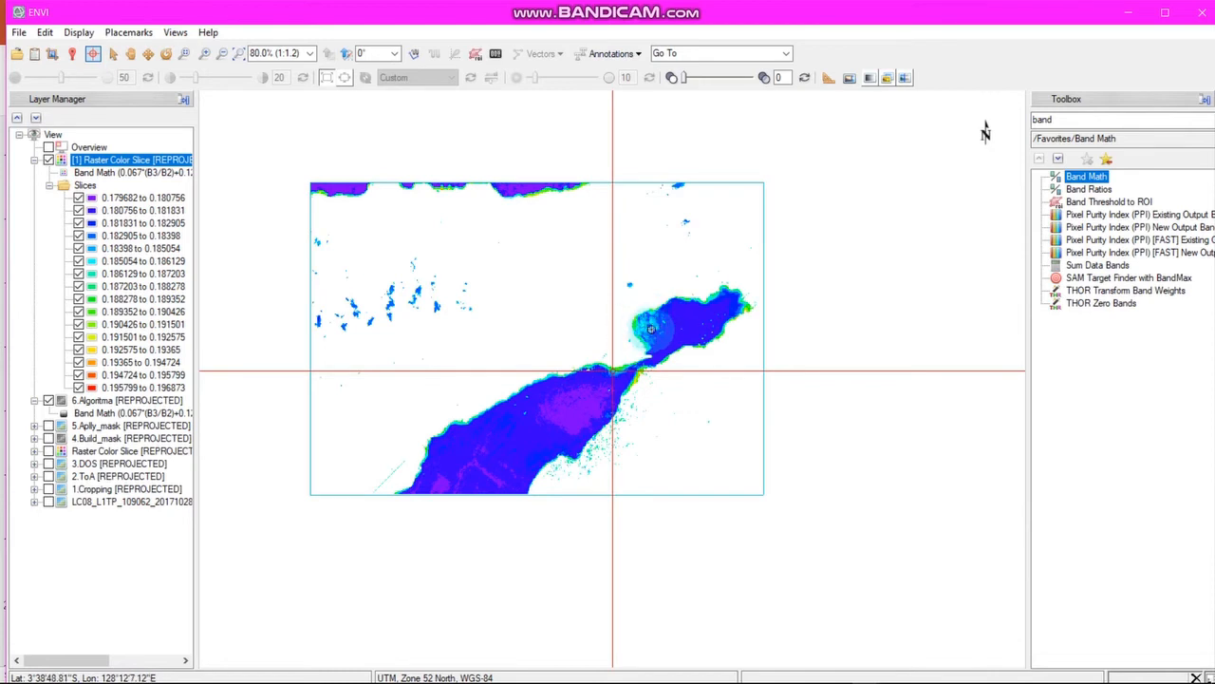
Hide the 6.Algoritma layer and compare the new color slice with the 1.Cropping image beneath it, leaving only the slice displayed
click(50, 160)
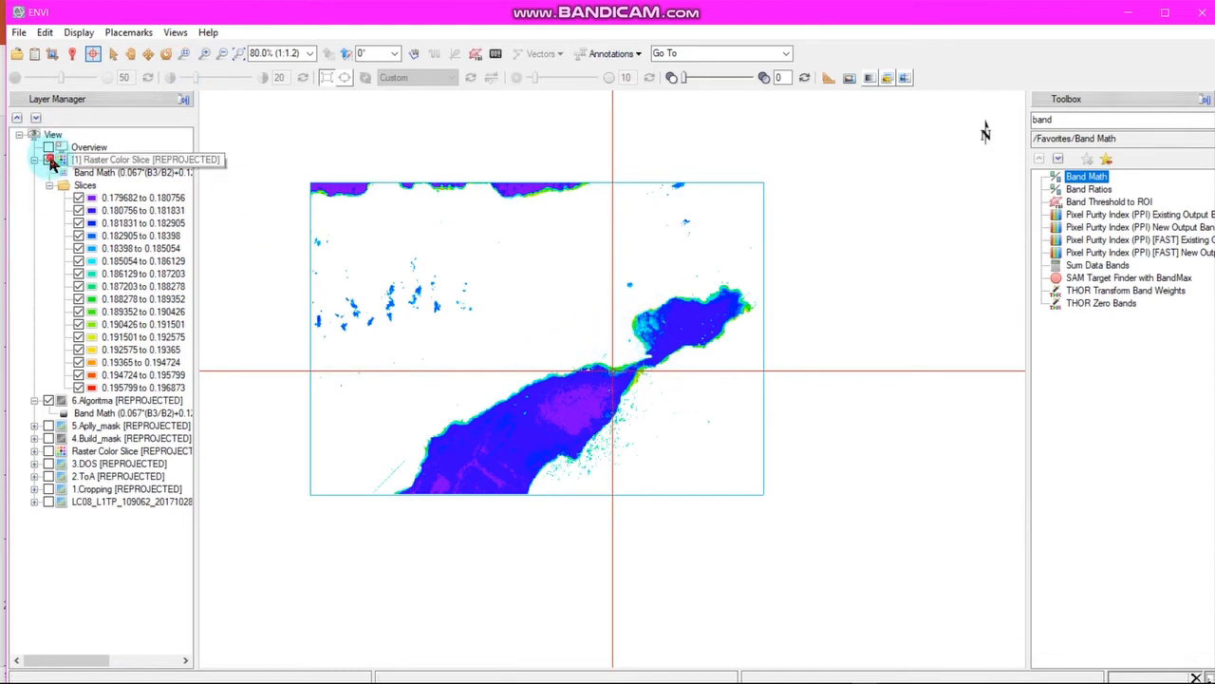
click(49, 402)
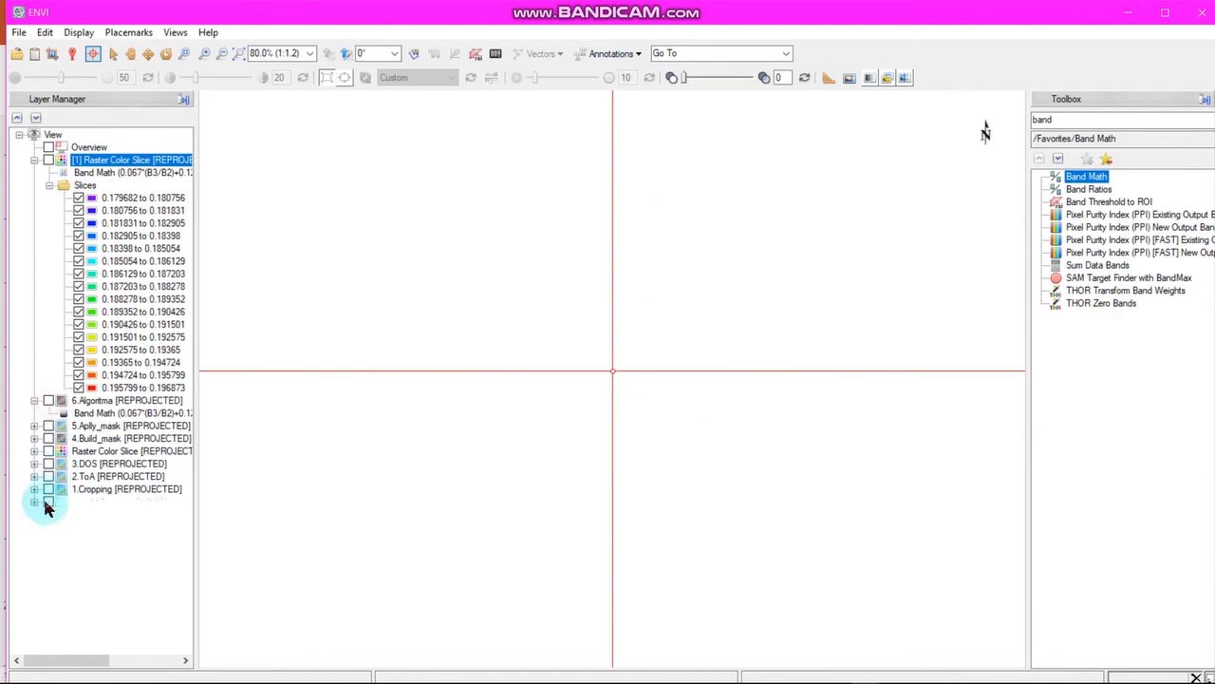
click(49, 489)
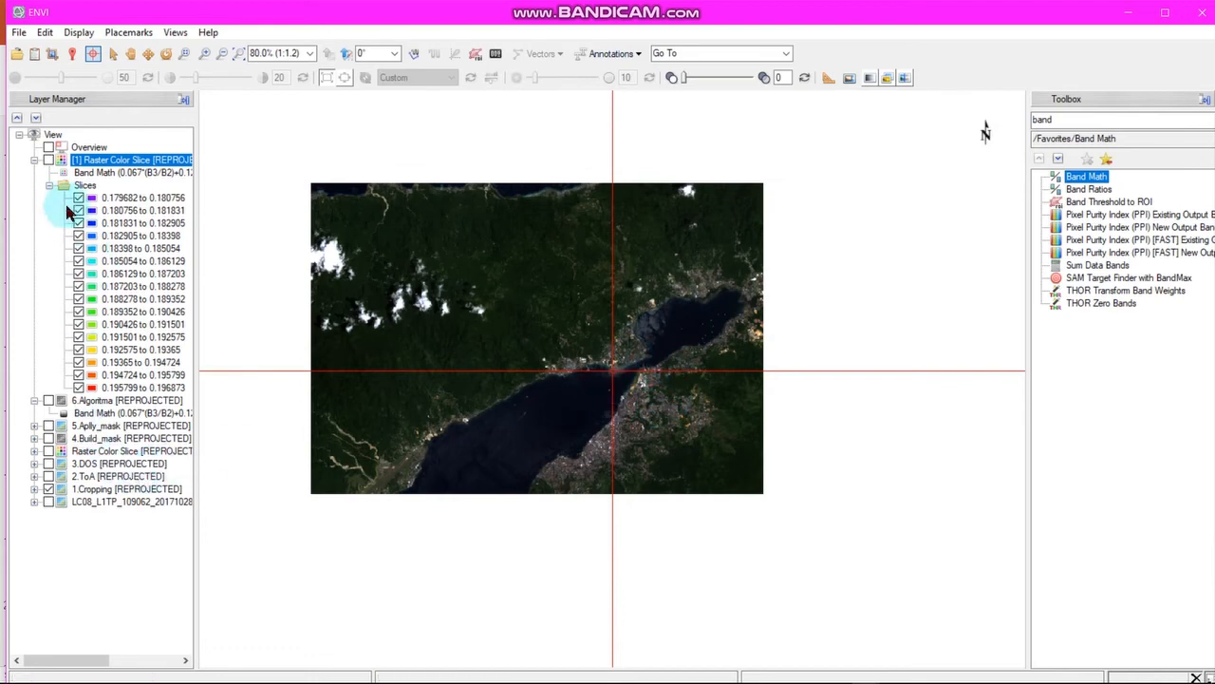
click(50, 160)
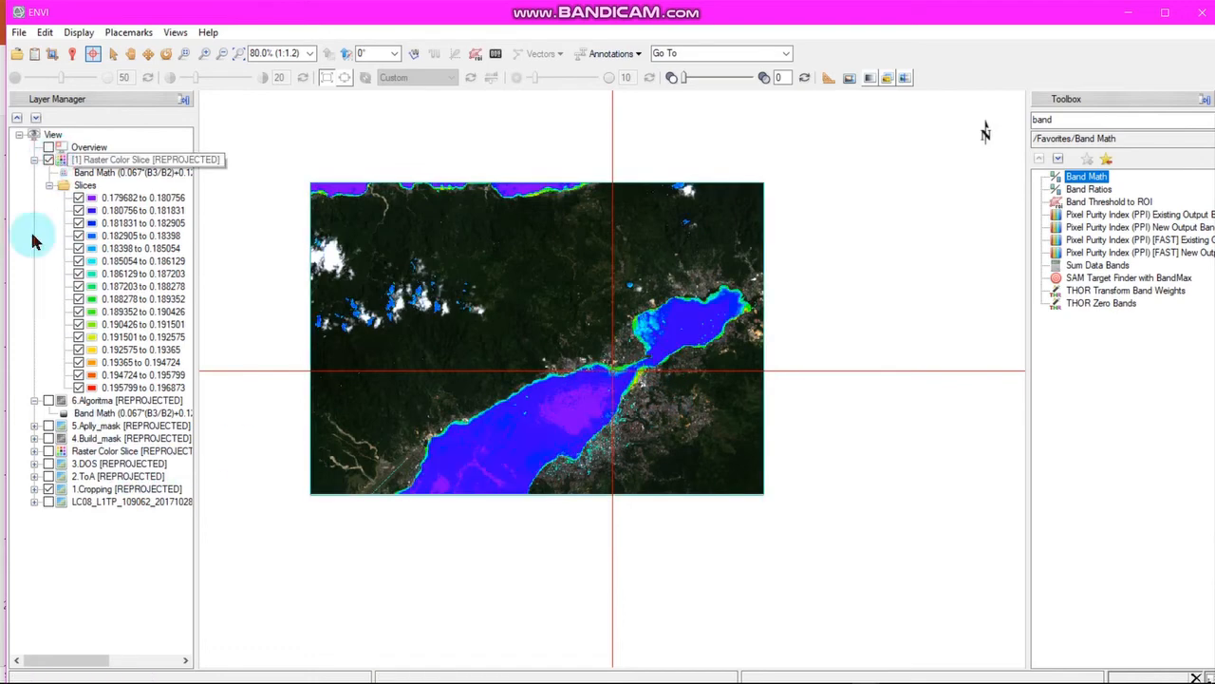
click(49, 490)
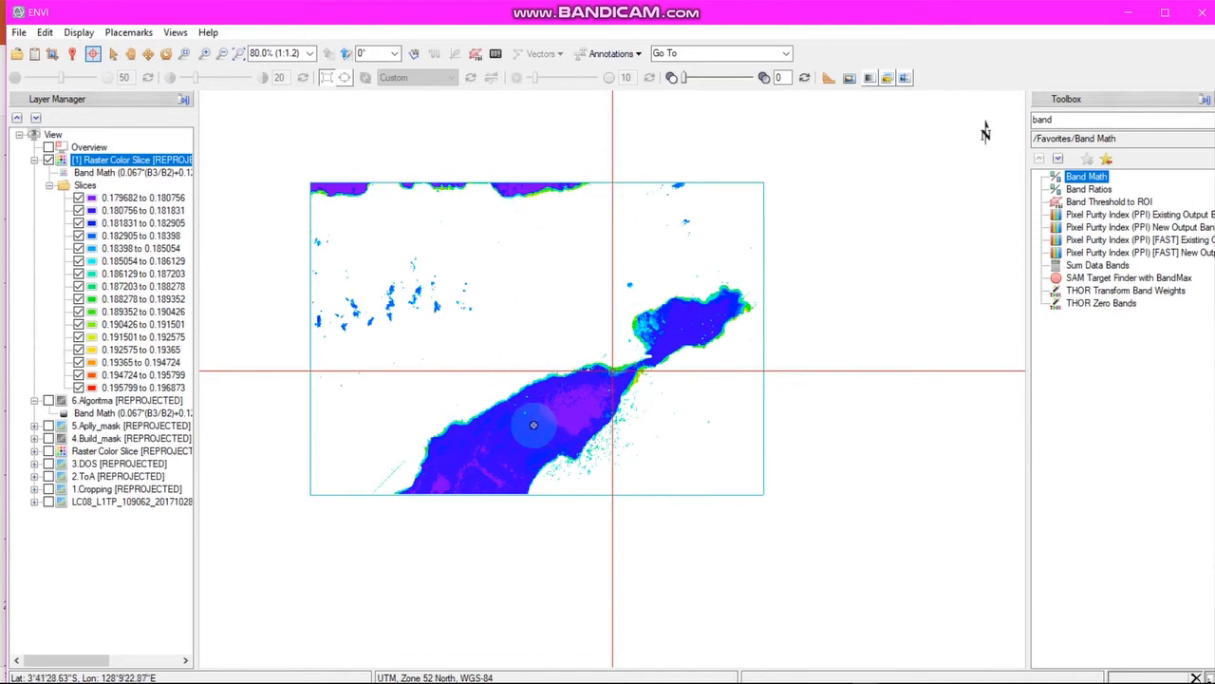
Start saving the 6.Algoritma raster to a new file with TIFF as the output format
click(17, 36)
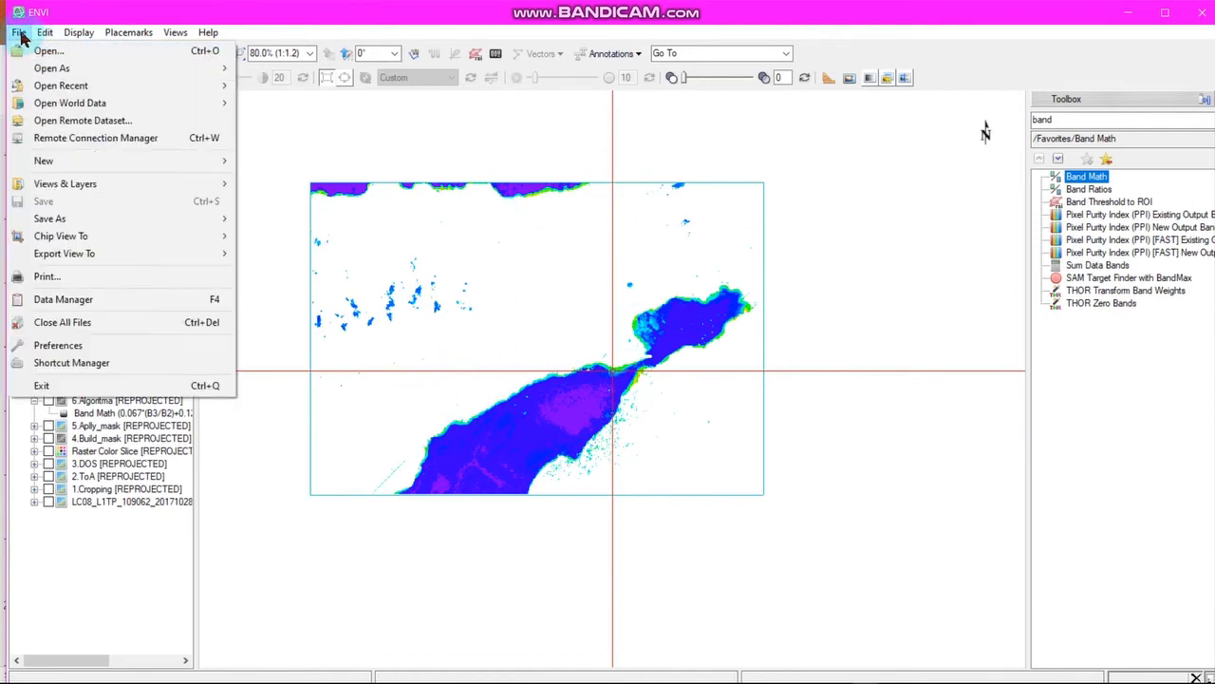
mouse_move(116, 227)
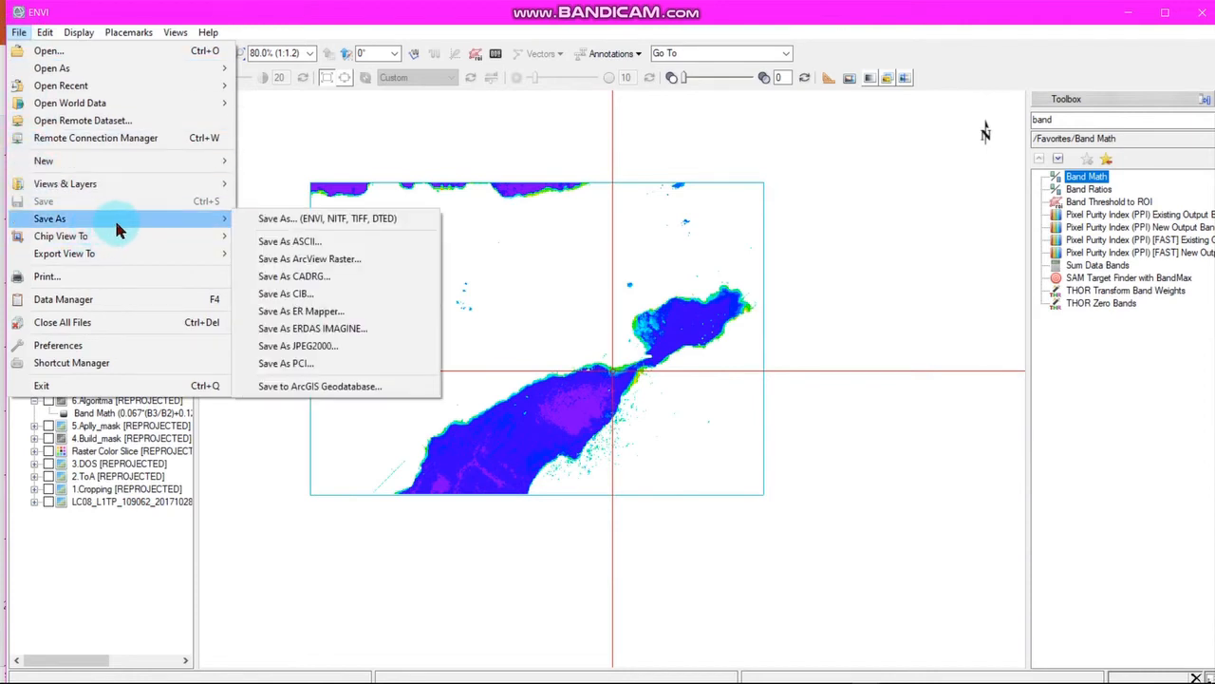
click(274, 221)
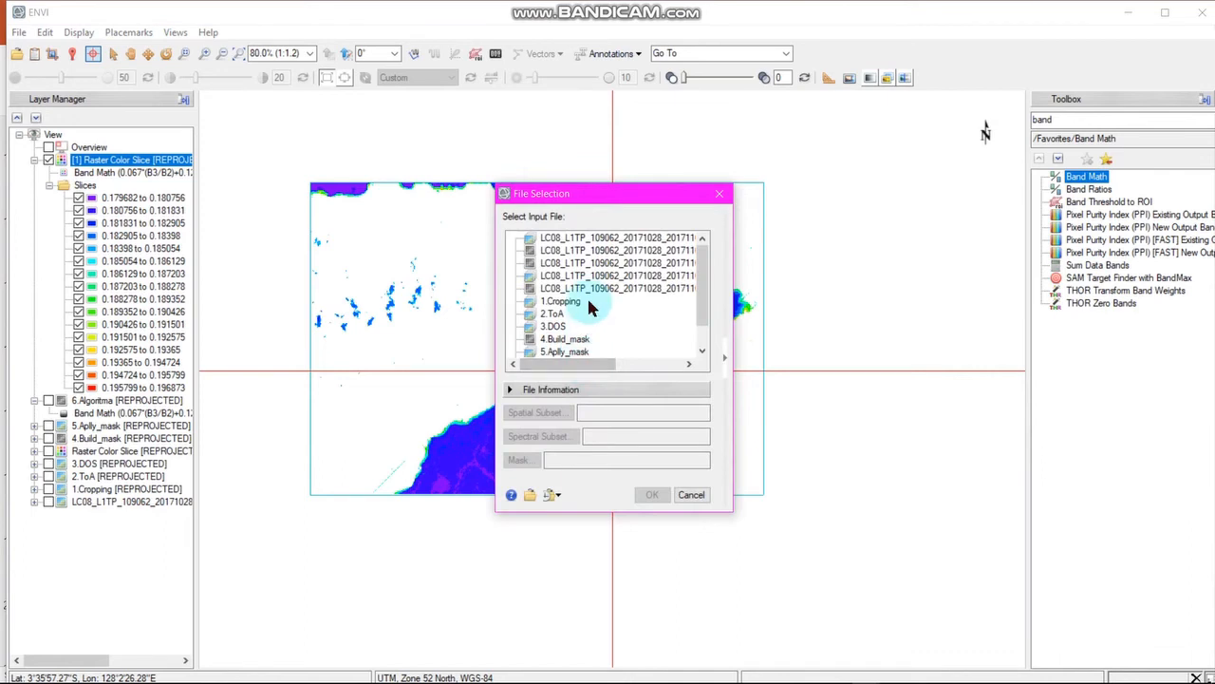
scroll(584, 302, down, 1)
click(551, 341)
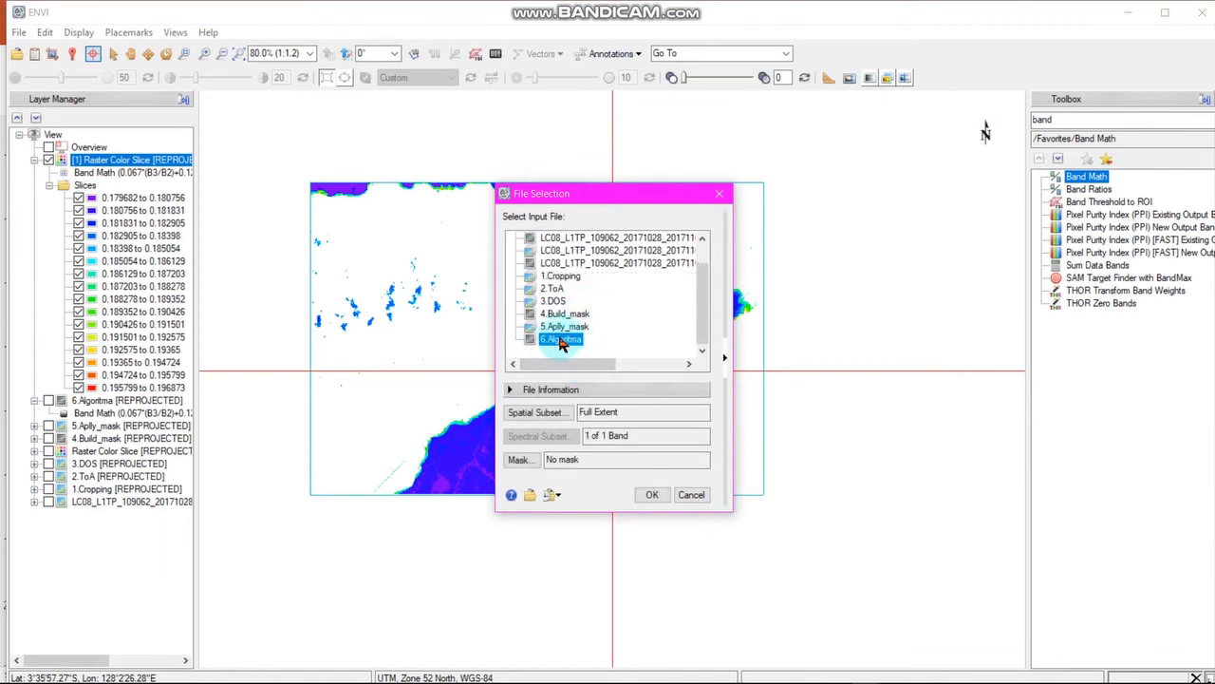
click(653, 497)
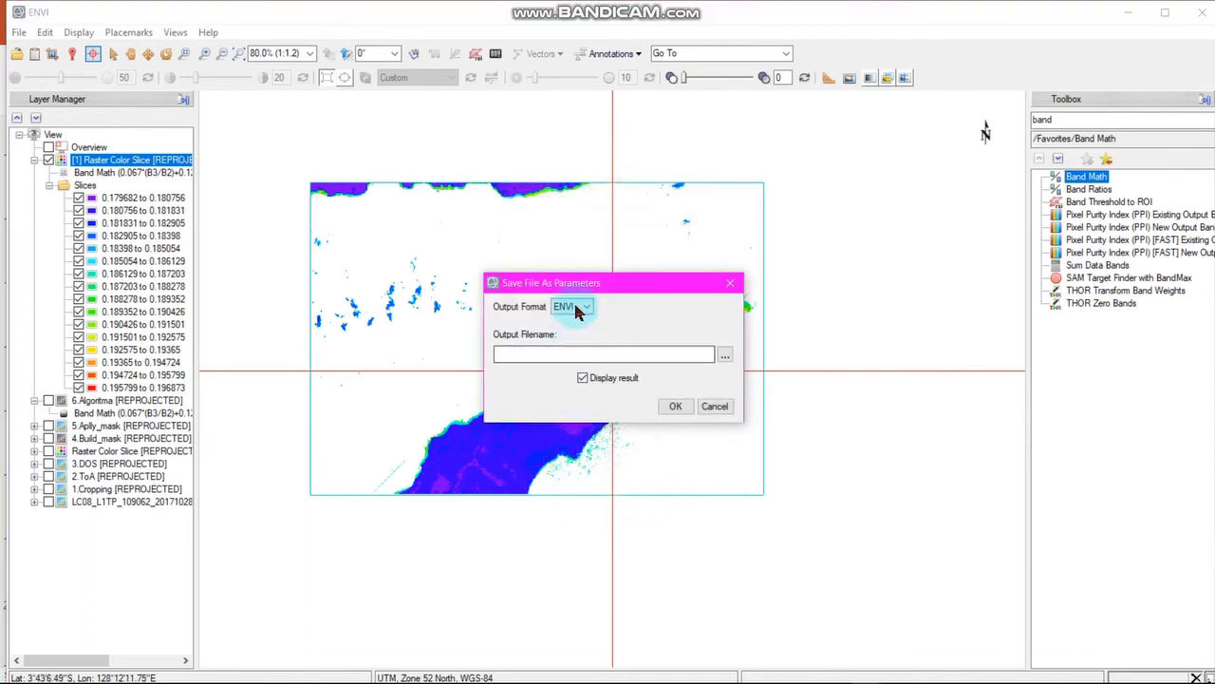
click(575, 308)
click(566, 350)
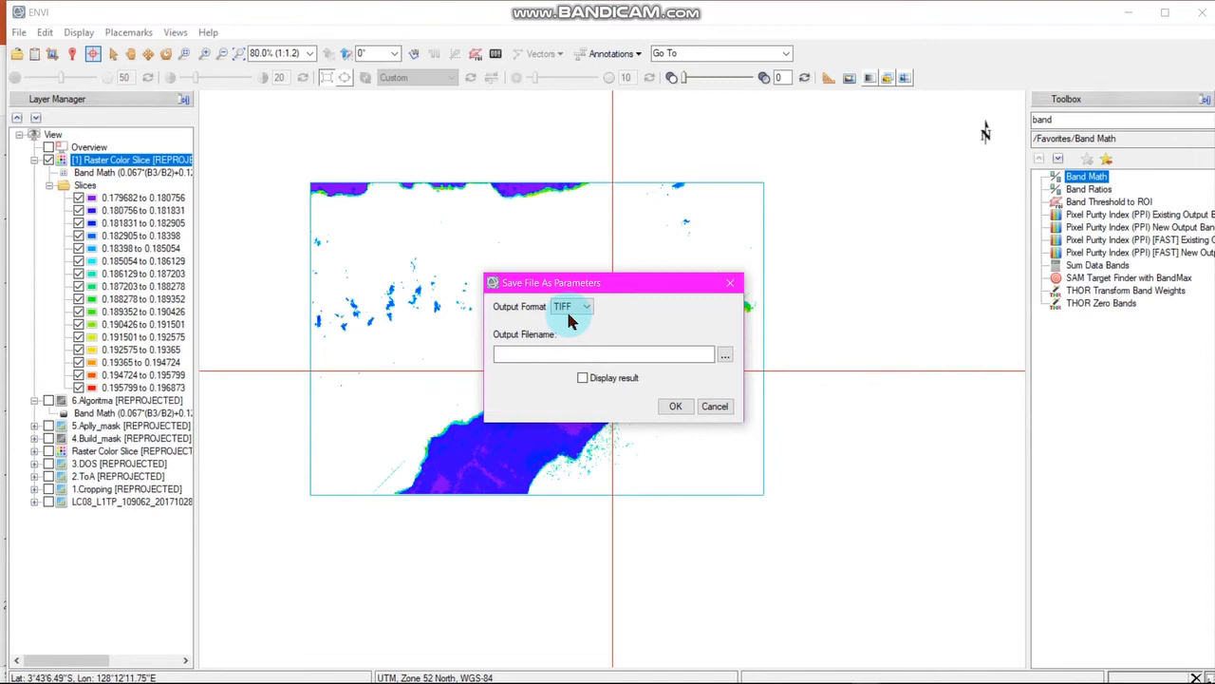
Save the TIFF as 7.Bahan_layout_Chl-a in the Latihan\CHL-a (pentury) folder, and hide the new raster color slice with the Select tool active
click(665, 352)
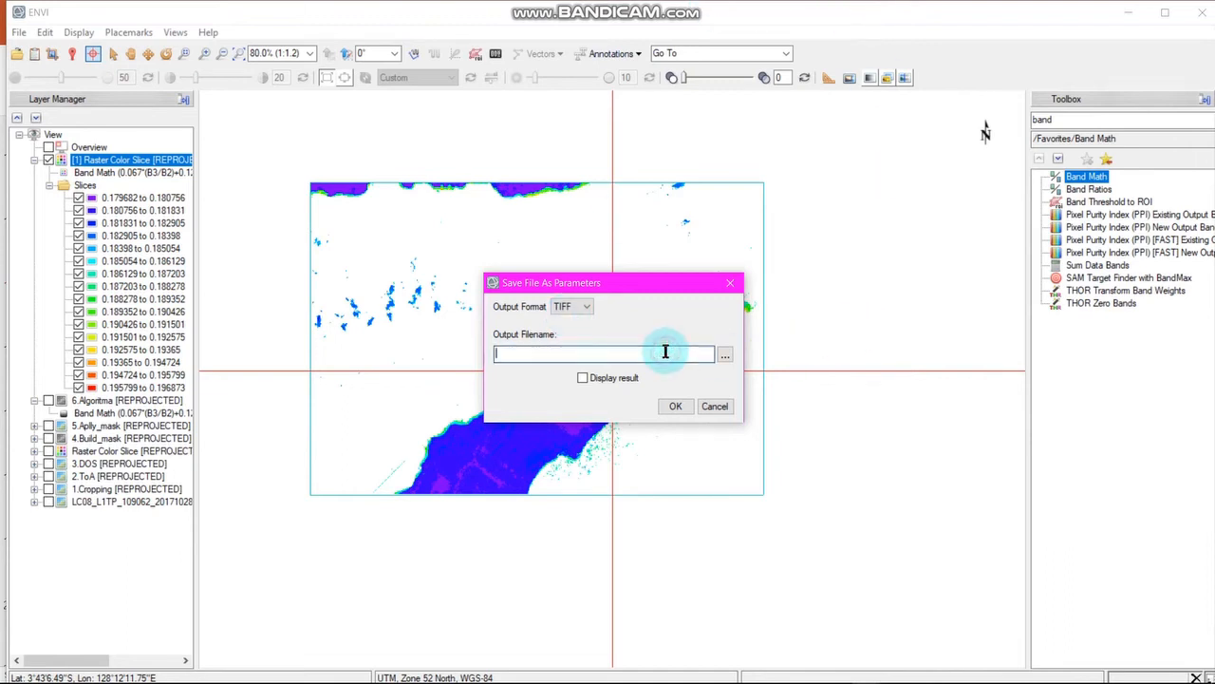
click(711, 352)
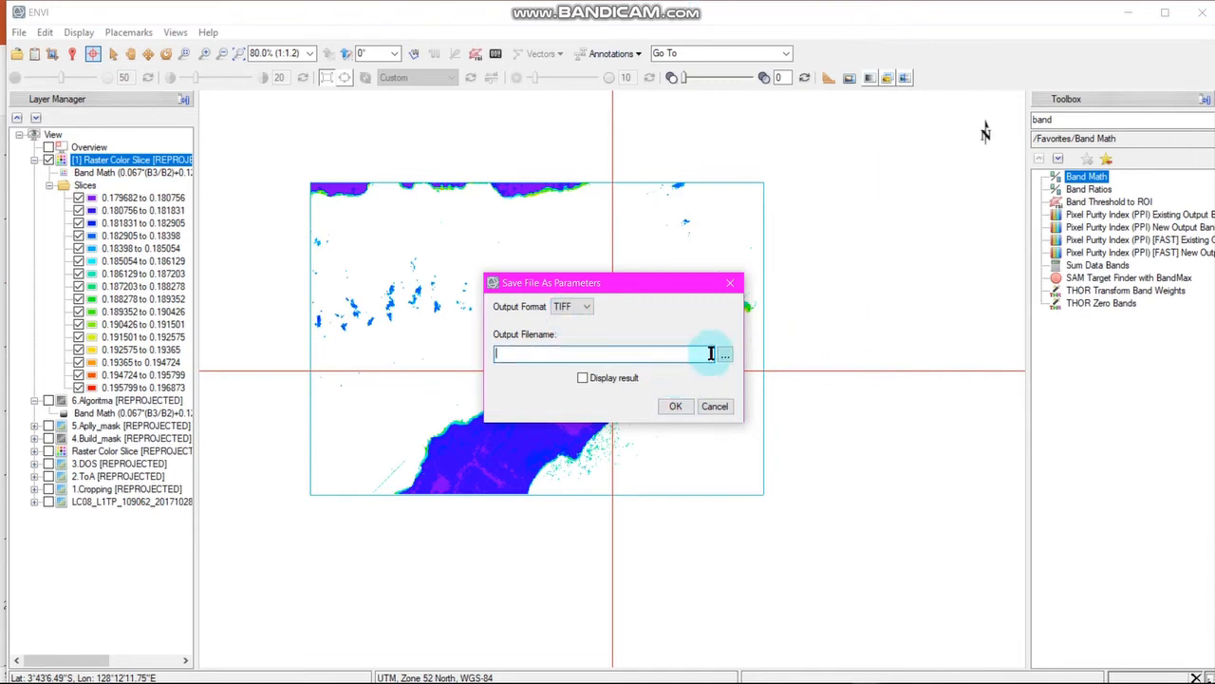
click(723, 354)
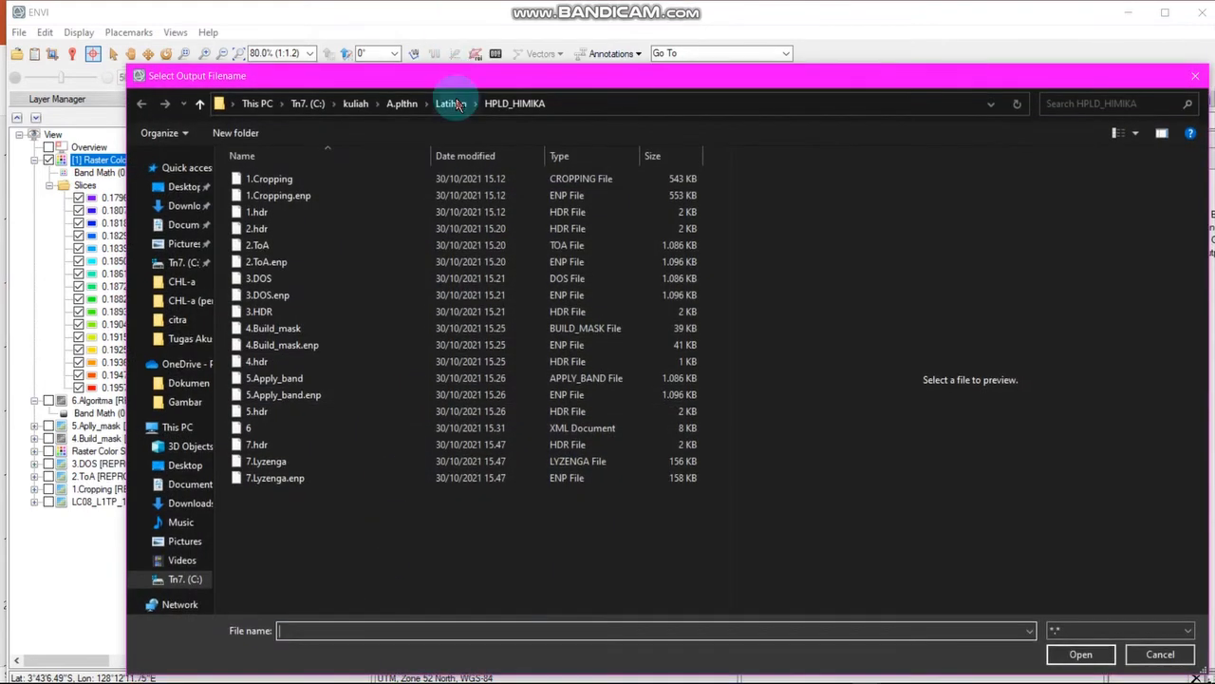
click(451, 107)
double_click(294, 181)
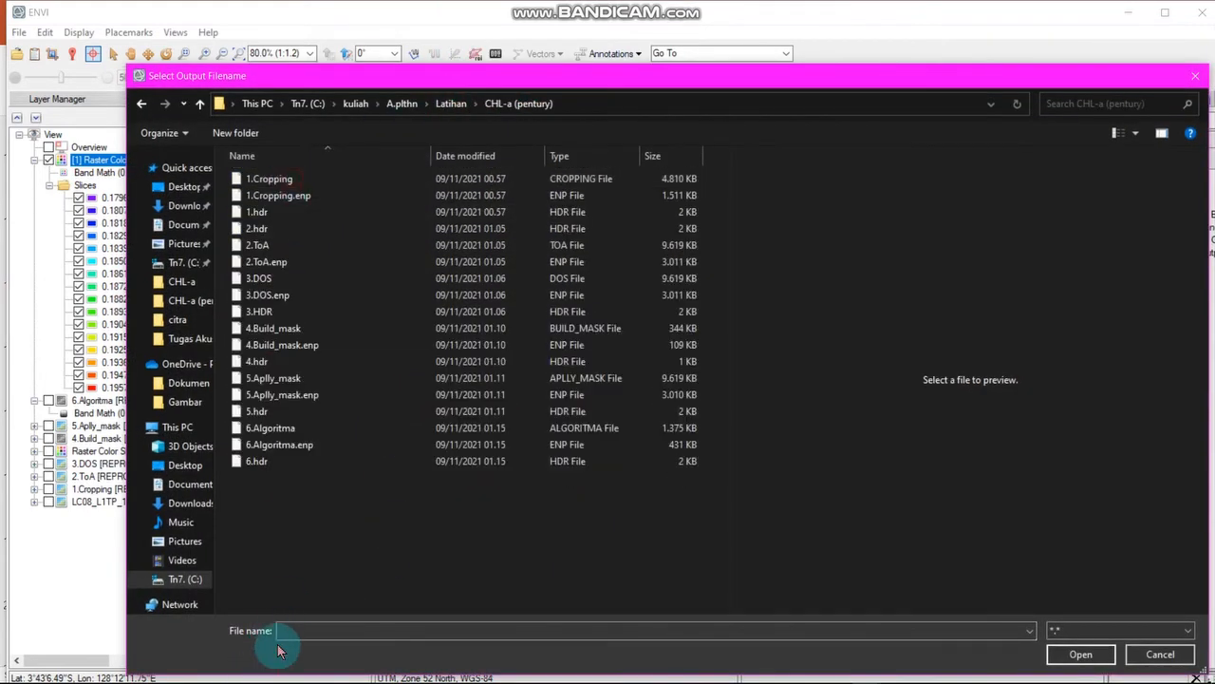
click(295, 627)
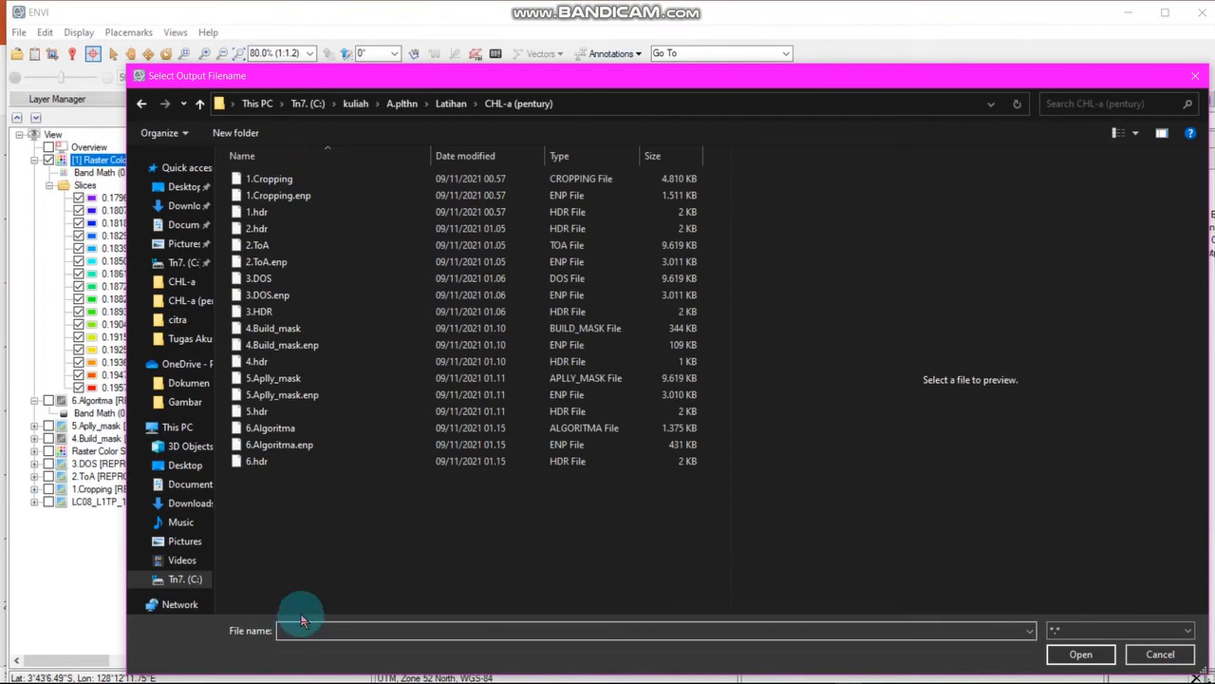
text(7.)
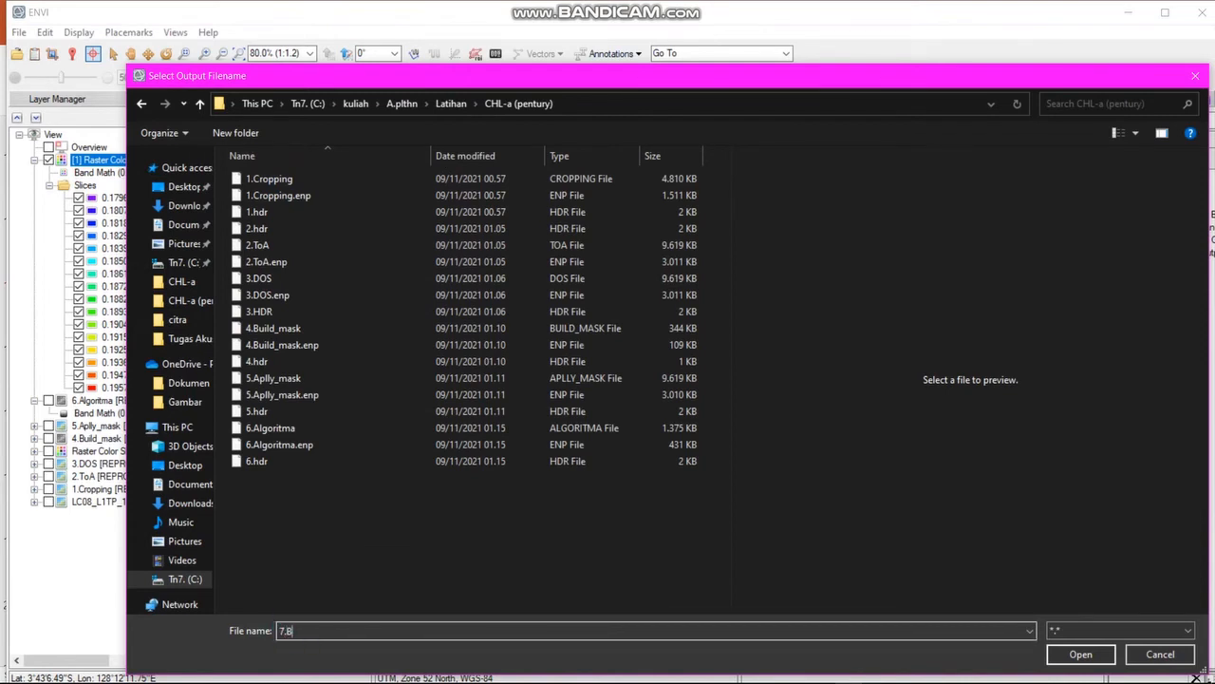
text(Bahan_layout_Chl-a)
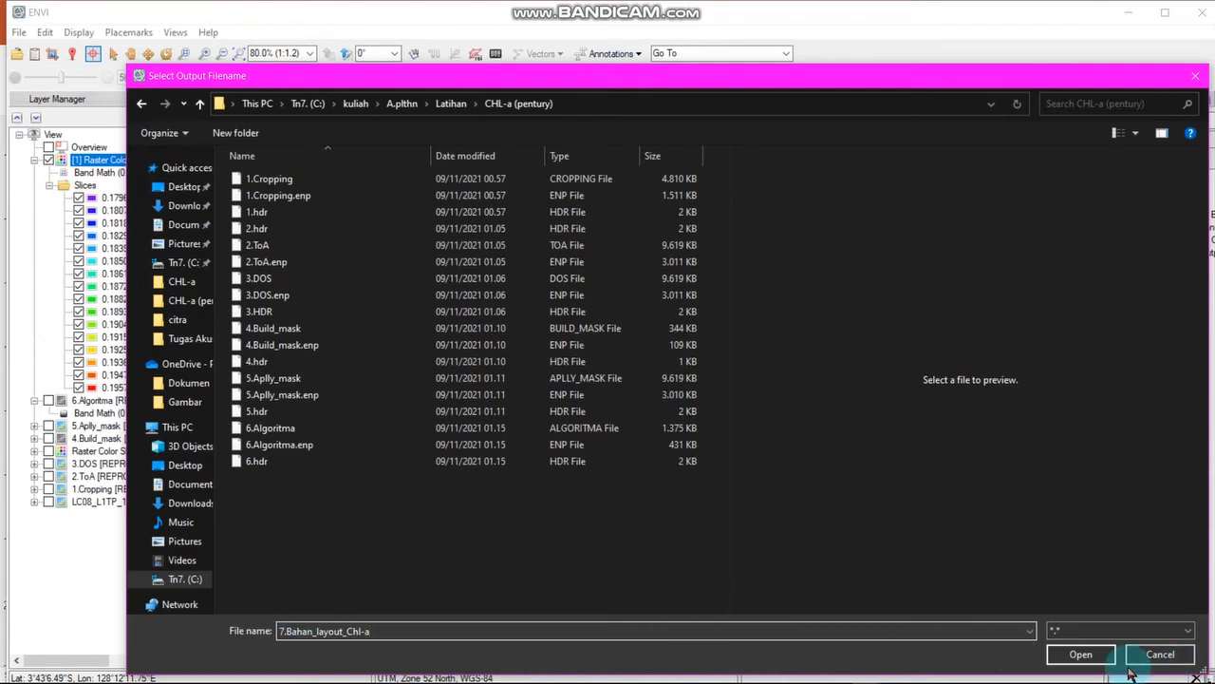
click(1082, 655)
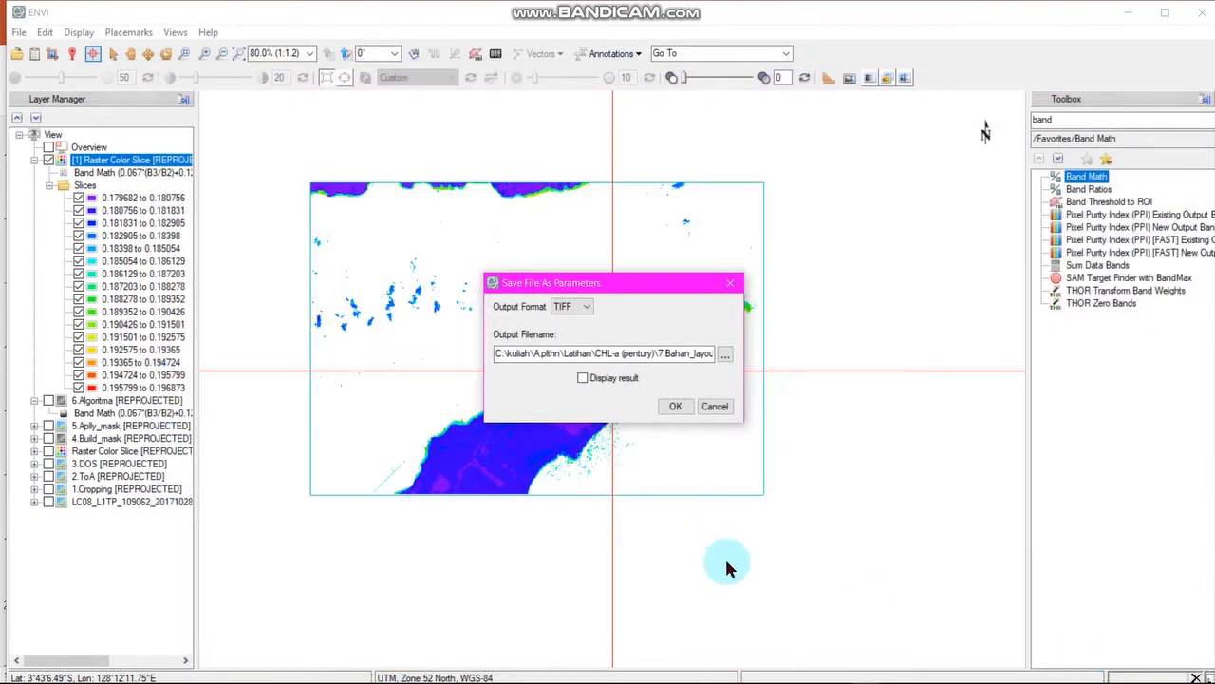
click(674, 405)
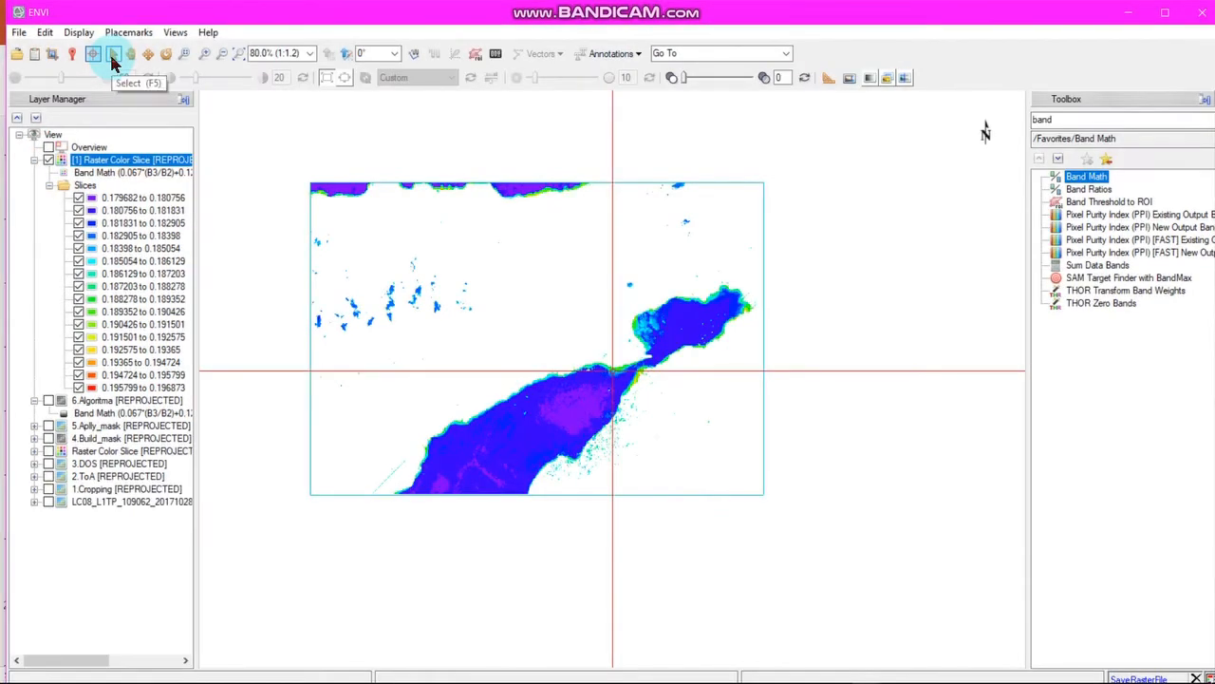
click(112, 58)
click(50, 161)
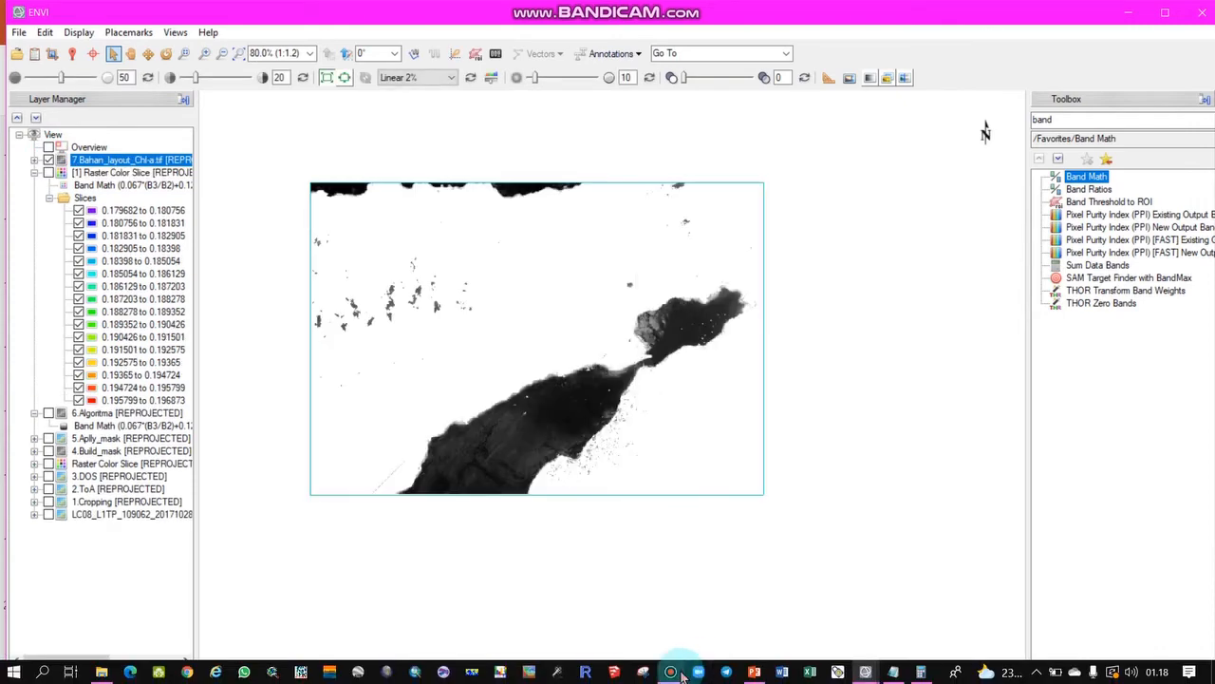
click(674, 672)
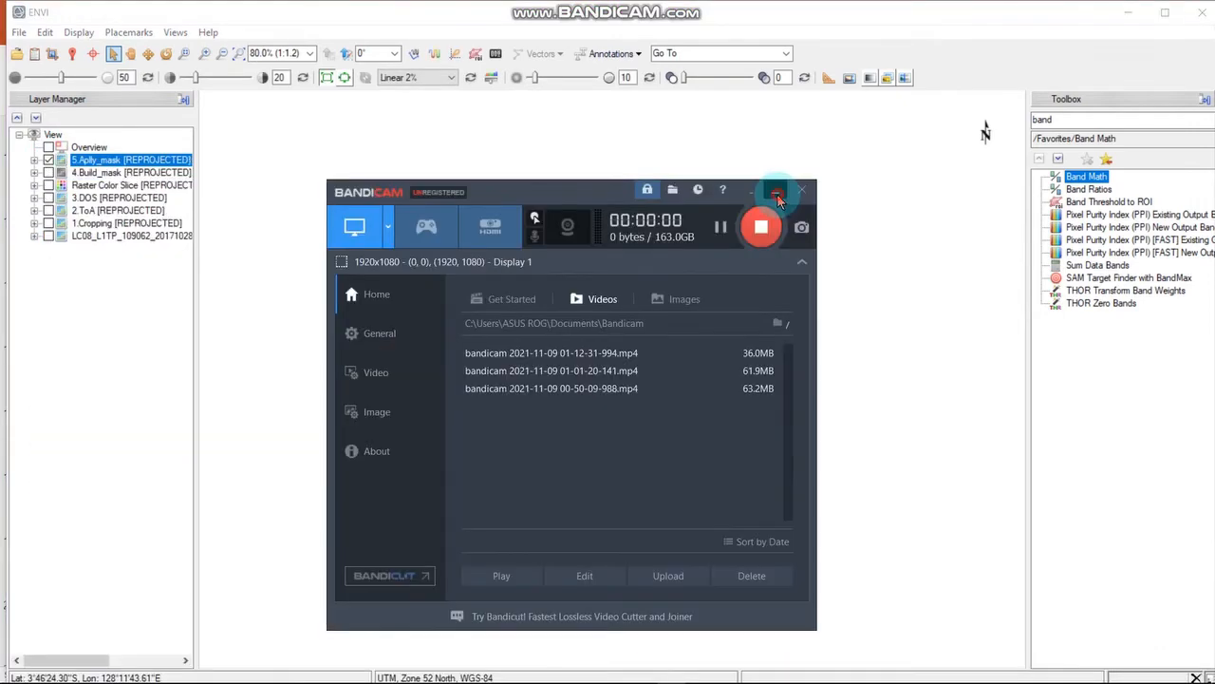
click(777, 193)
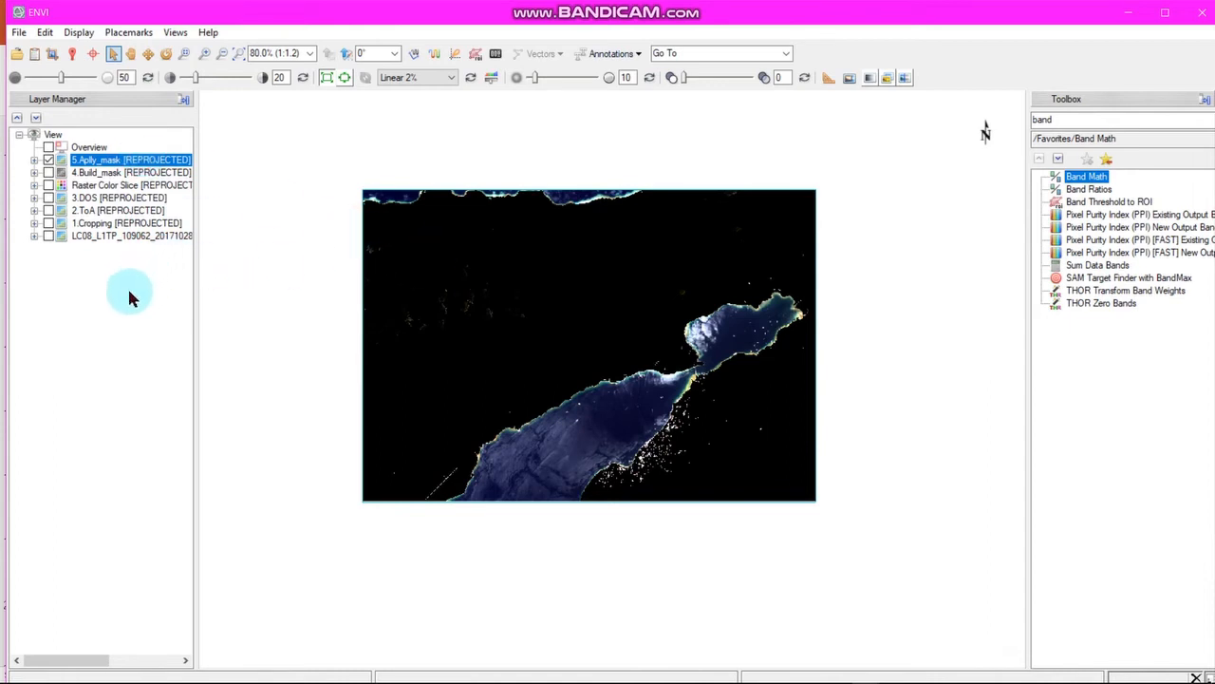
click(81, 213)
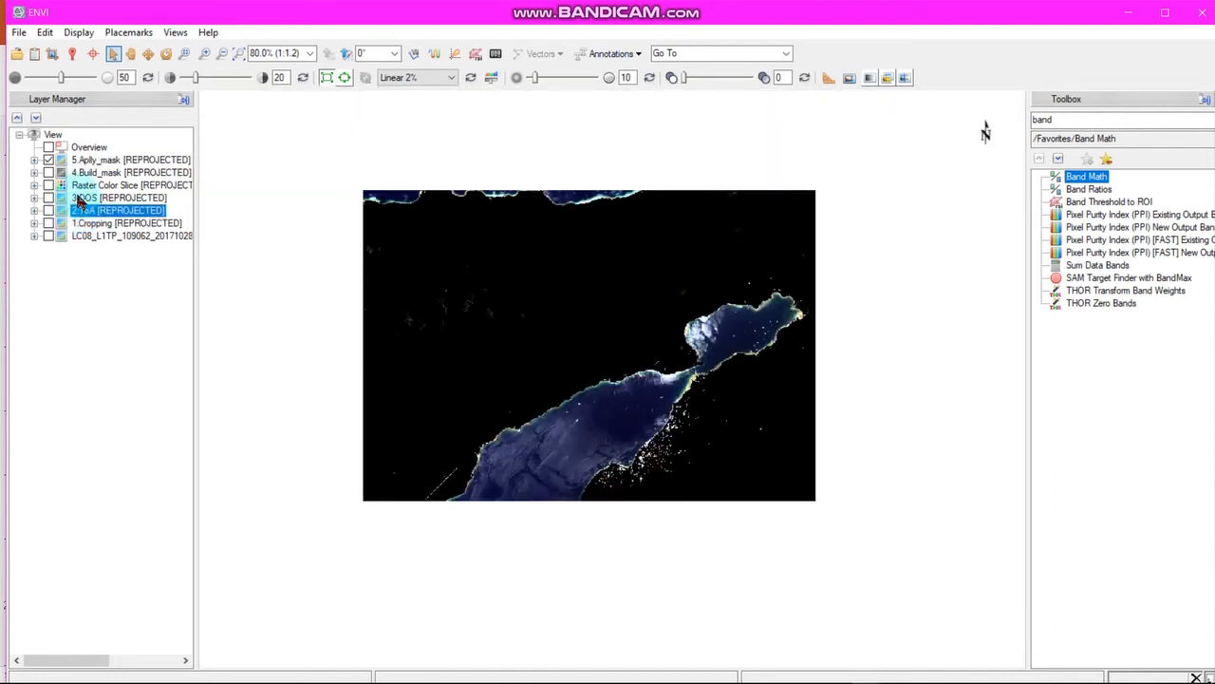
click(81, 199)
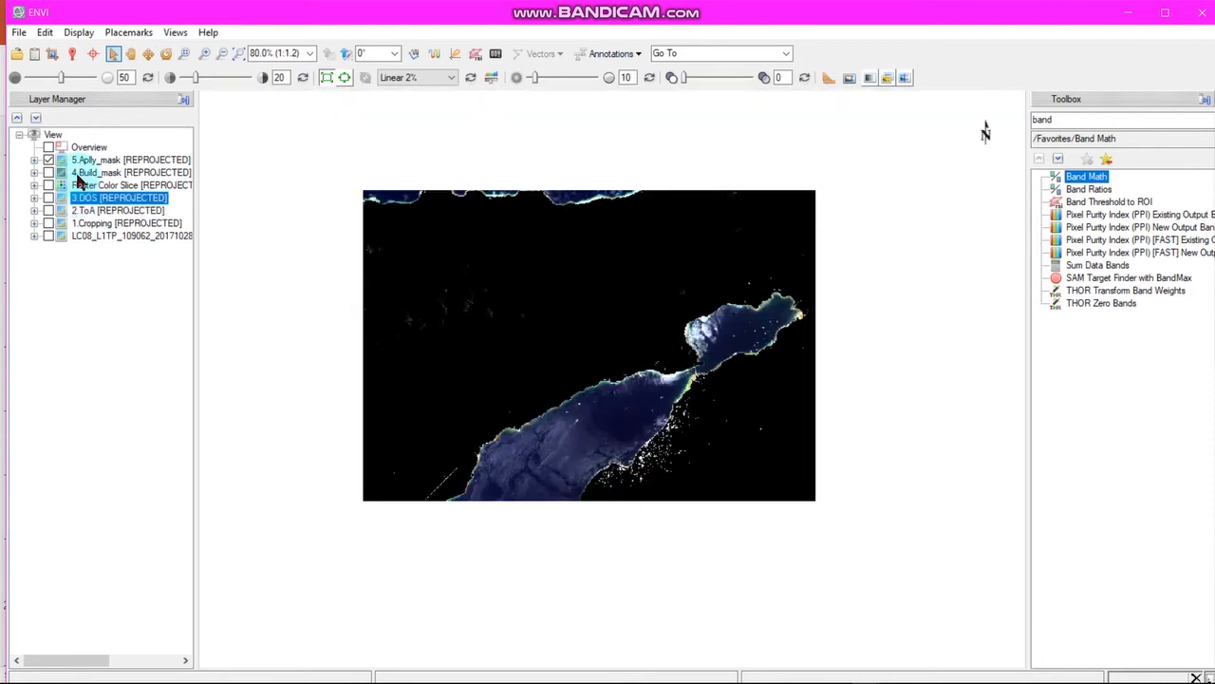
click(82, 174)
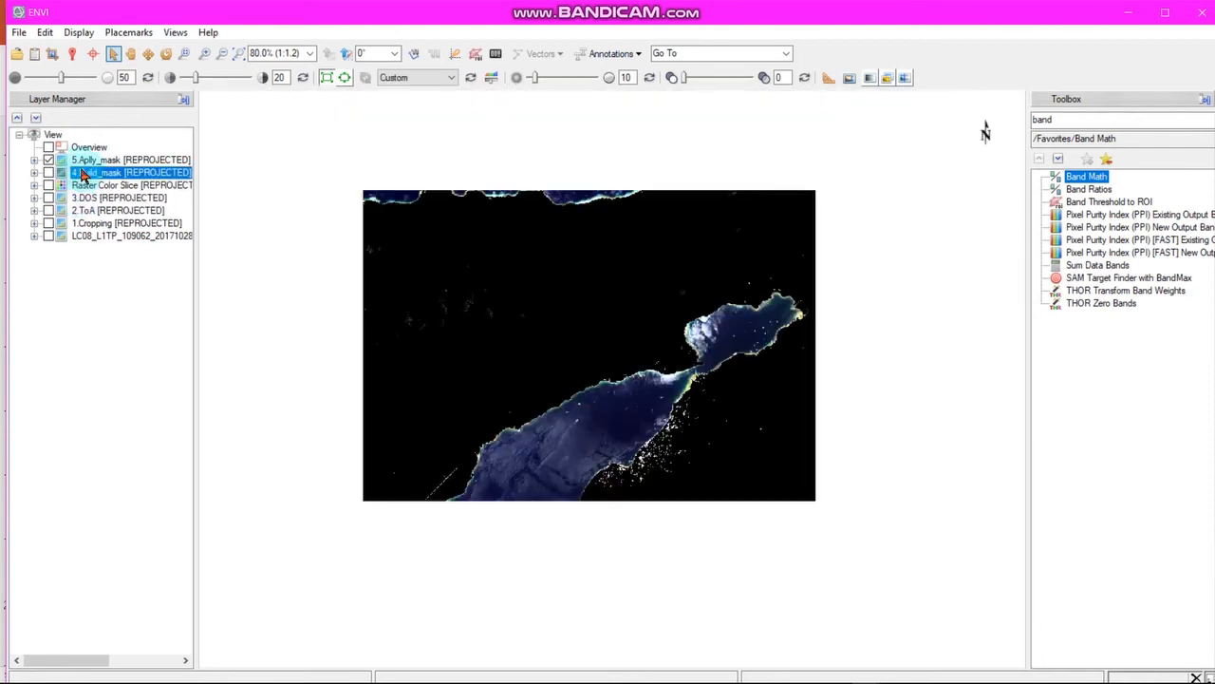
click(86, 162)
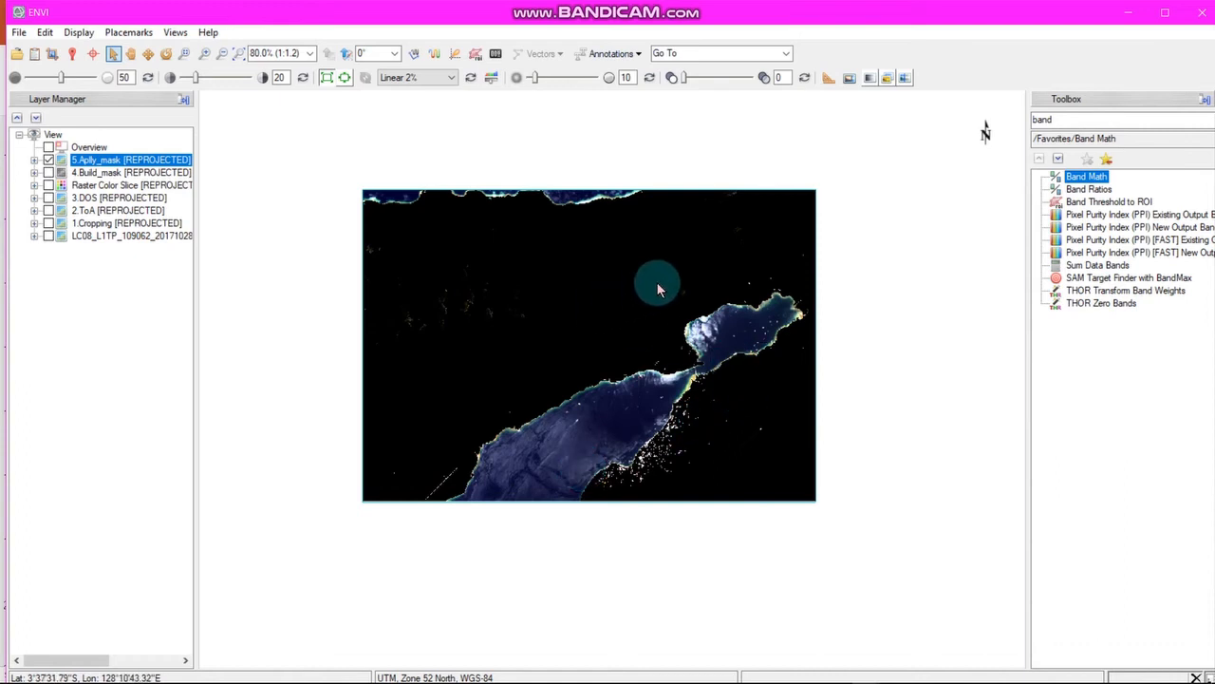
Reuse the Band Math expression 8.1429*(exp(23.704*0.94*(B1))) and pair B1 with the red band of 5.Aplly_mask
double_click(1081, 178)
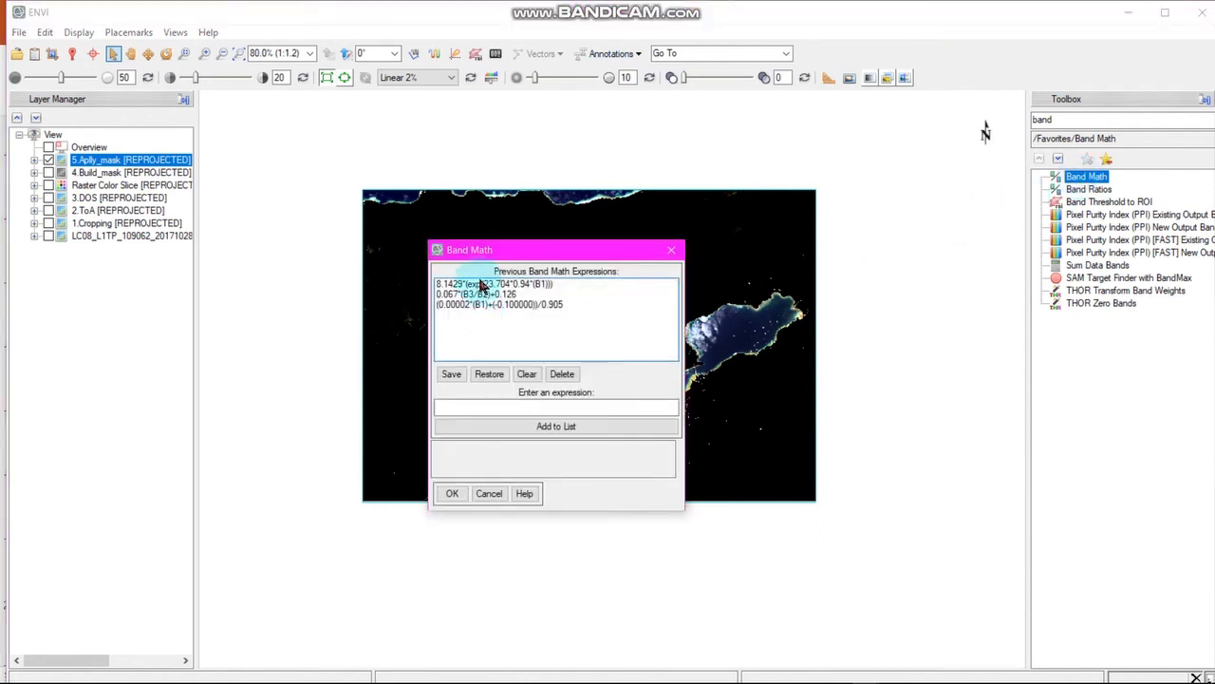
click(476, 284)
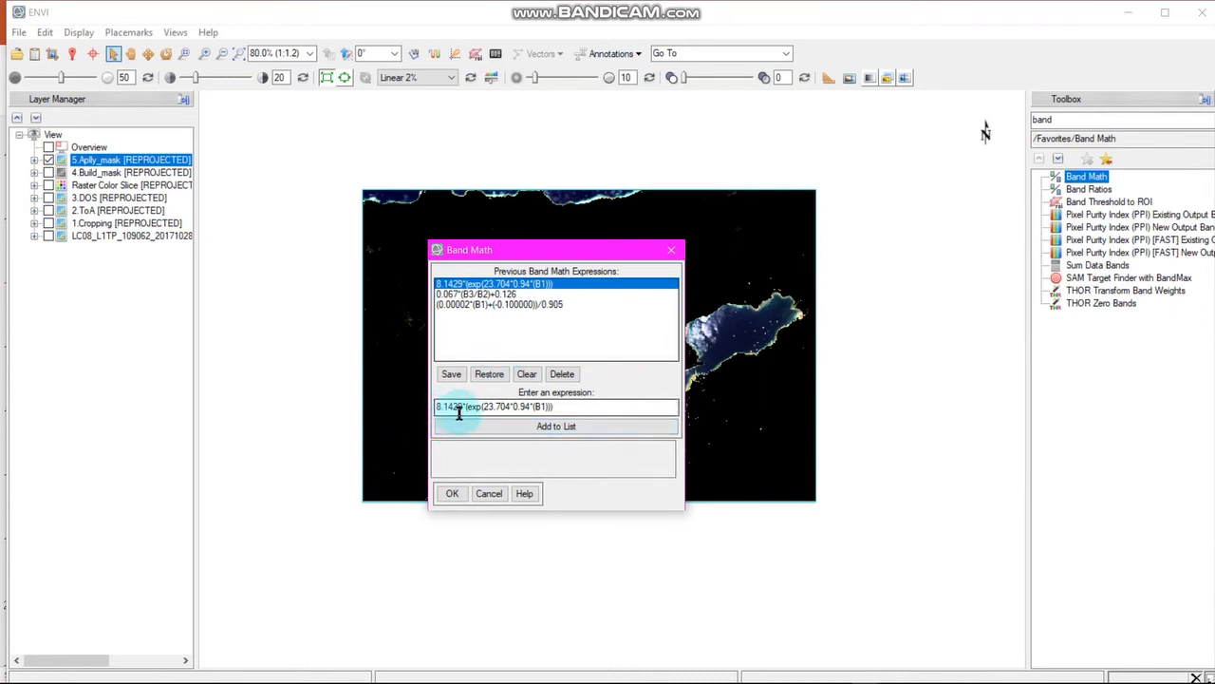
click(524, 409)
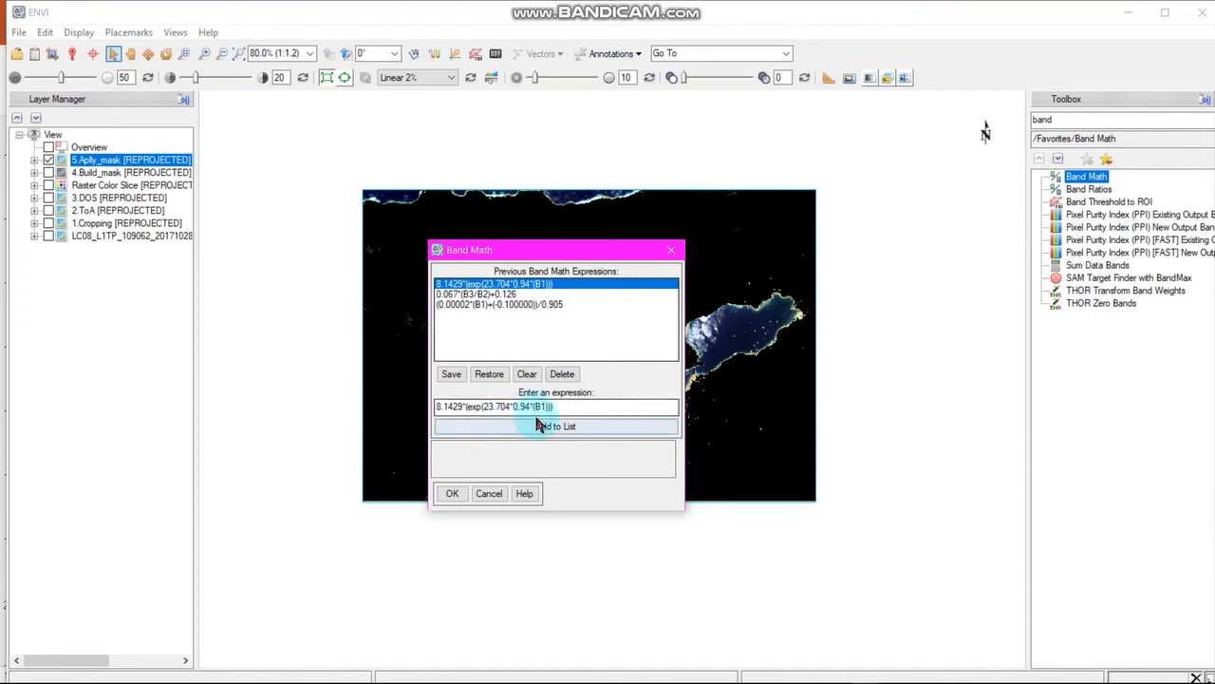
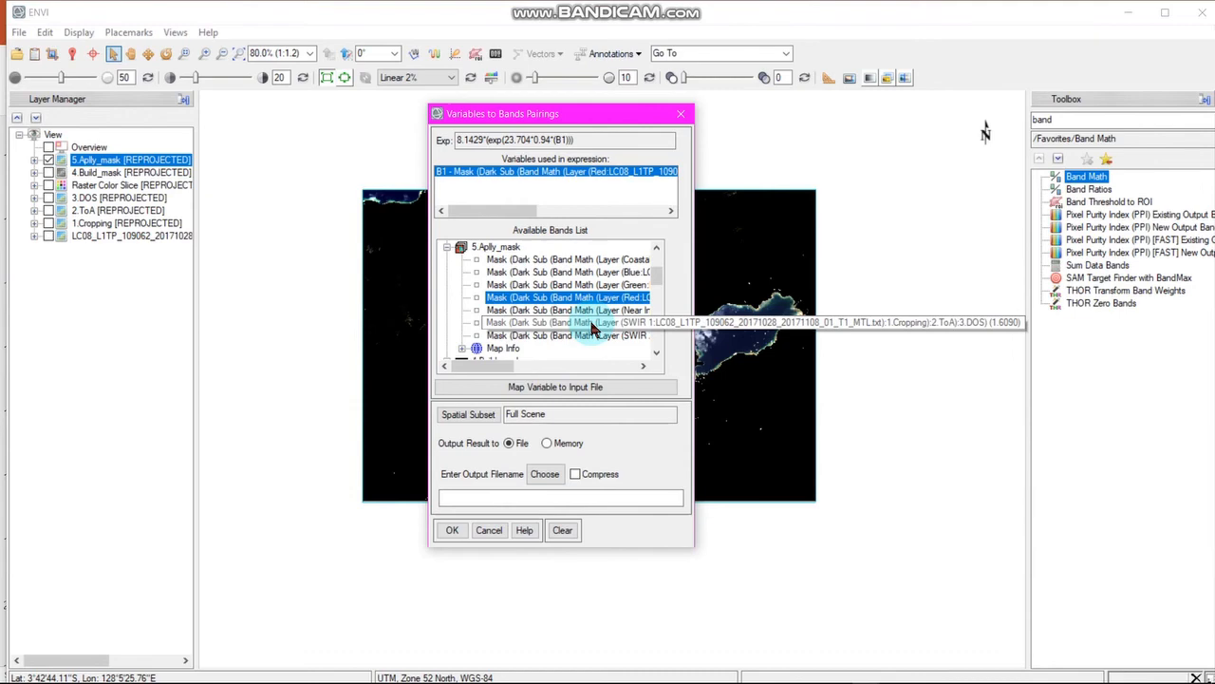
Set the Band Math output file to 6.Algoritma_MPT(1) in the Latihan\CHL-a (pentury) folder and run the calculation
click(545, 473)
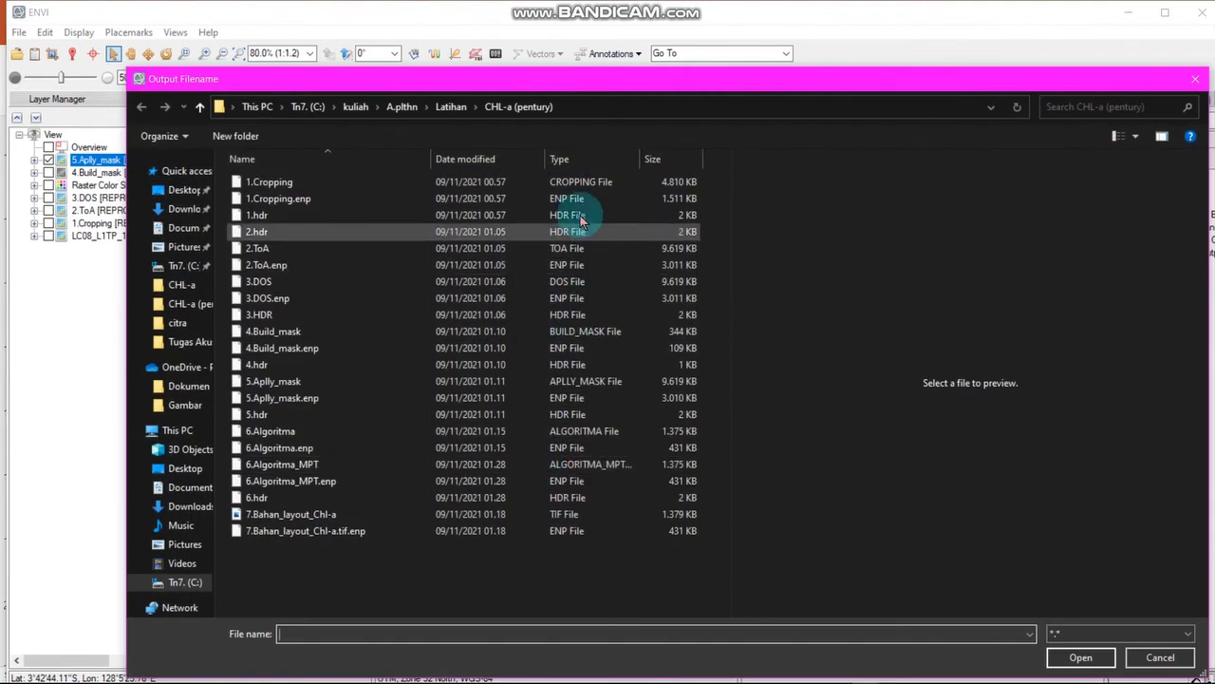
click(458, 104)
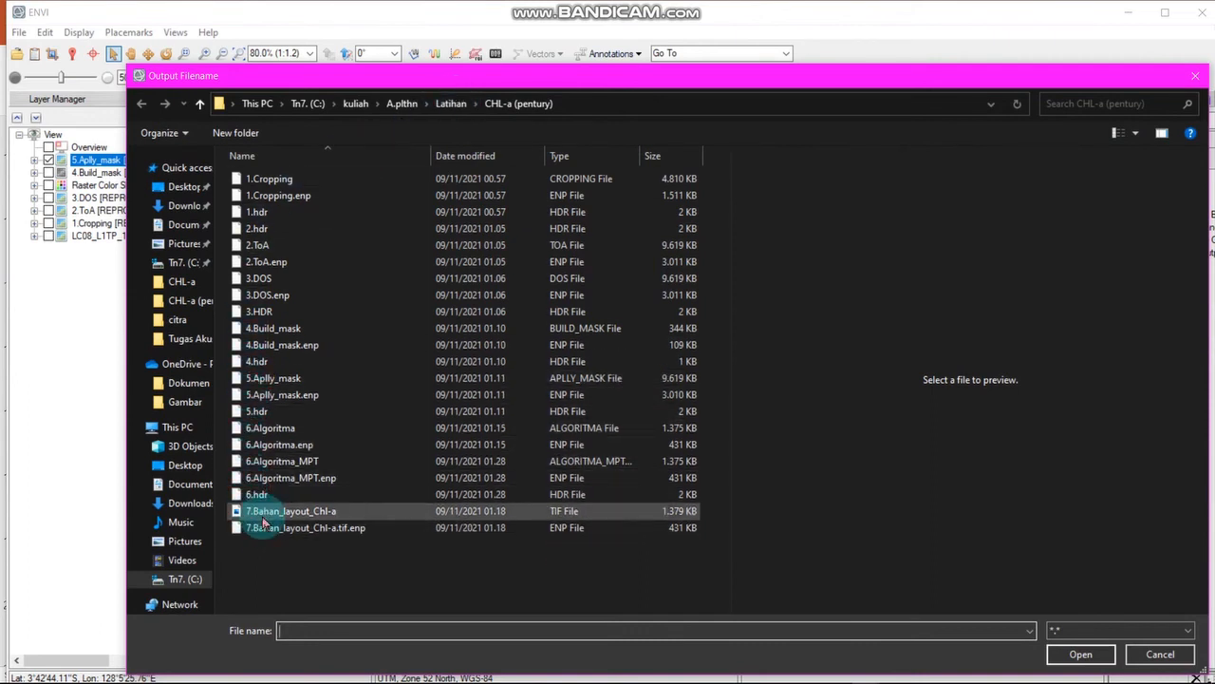
click(276, 462)
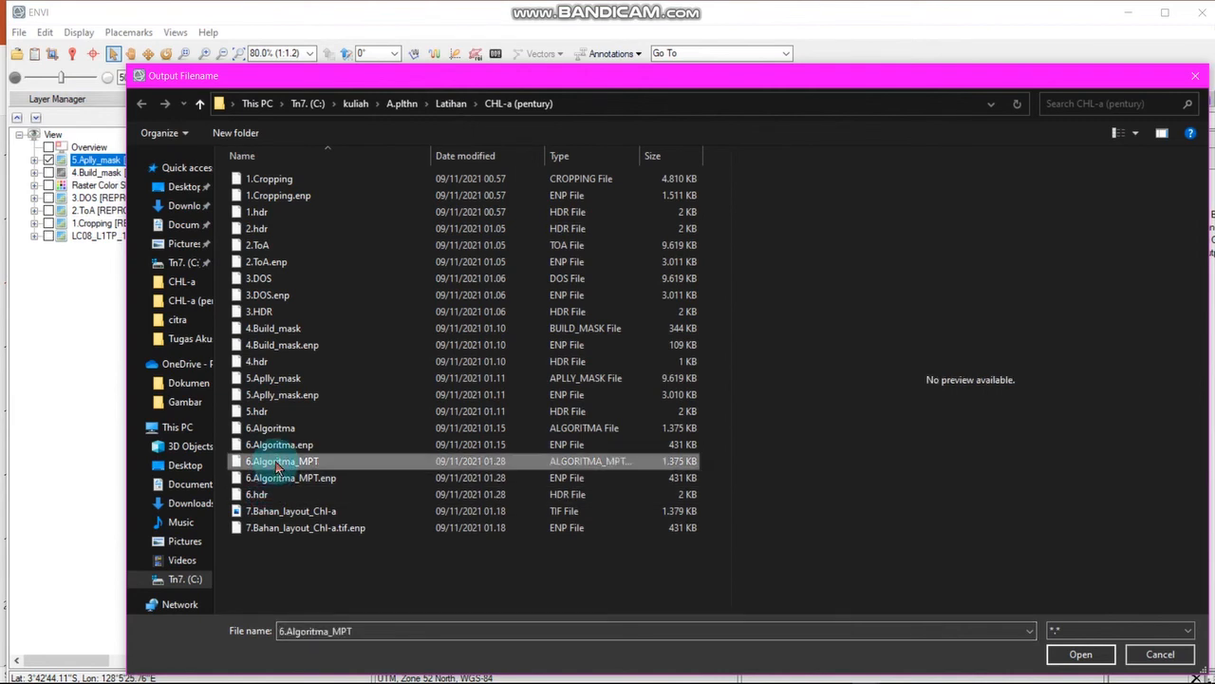
click(371, 628)
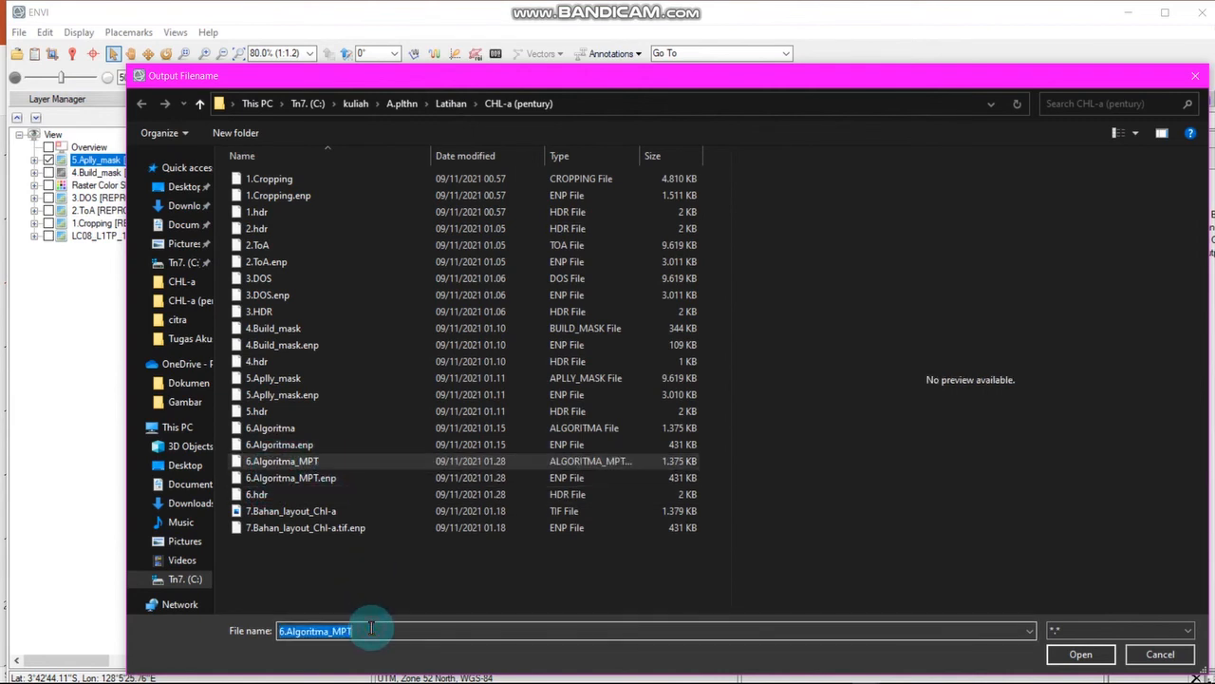
click(860, 622)
text((1)
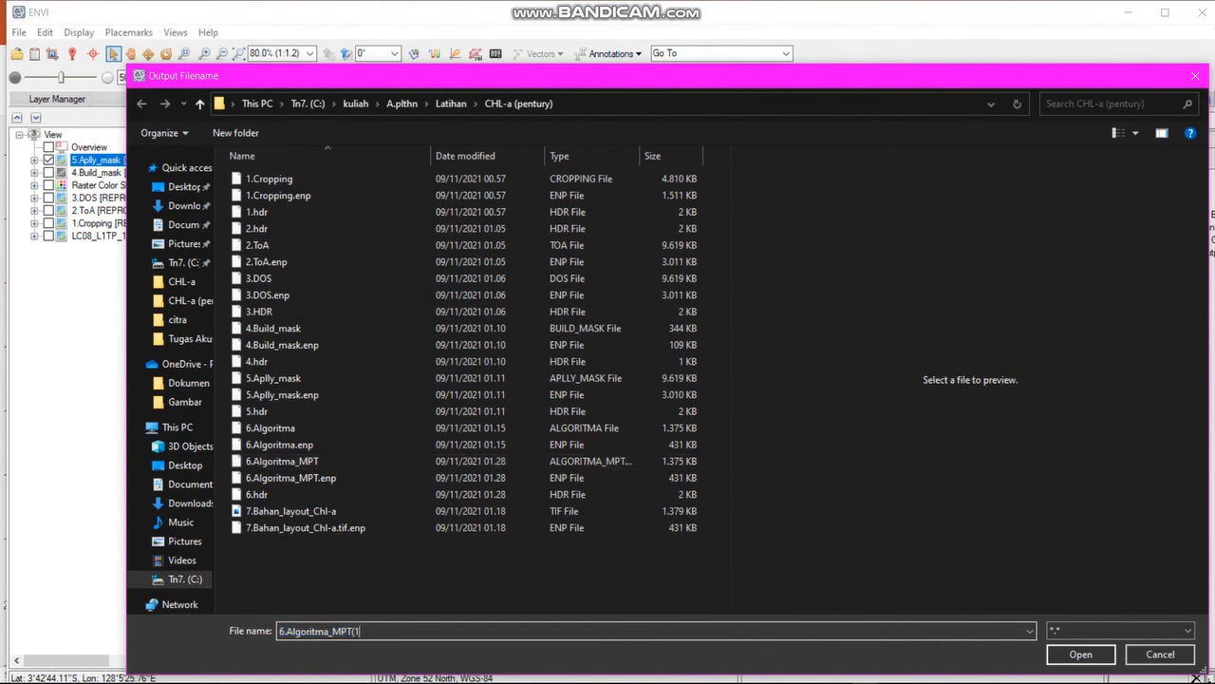
text())
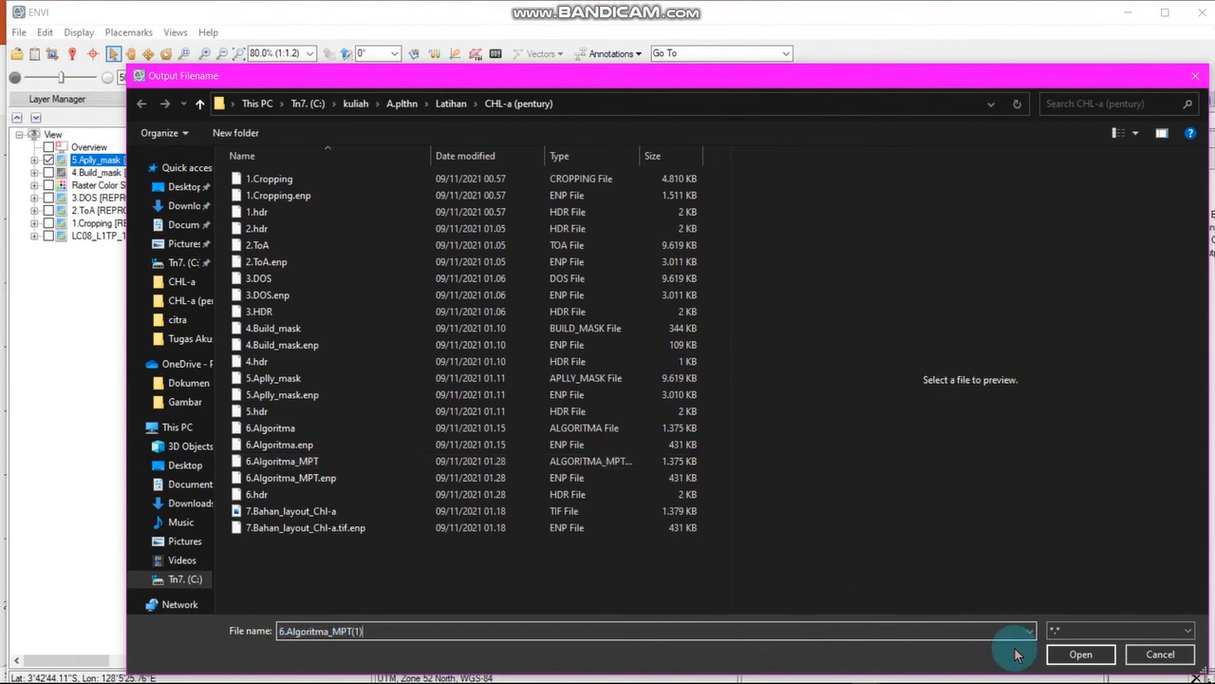
click(1079, 654)
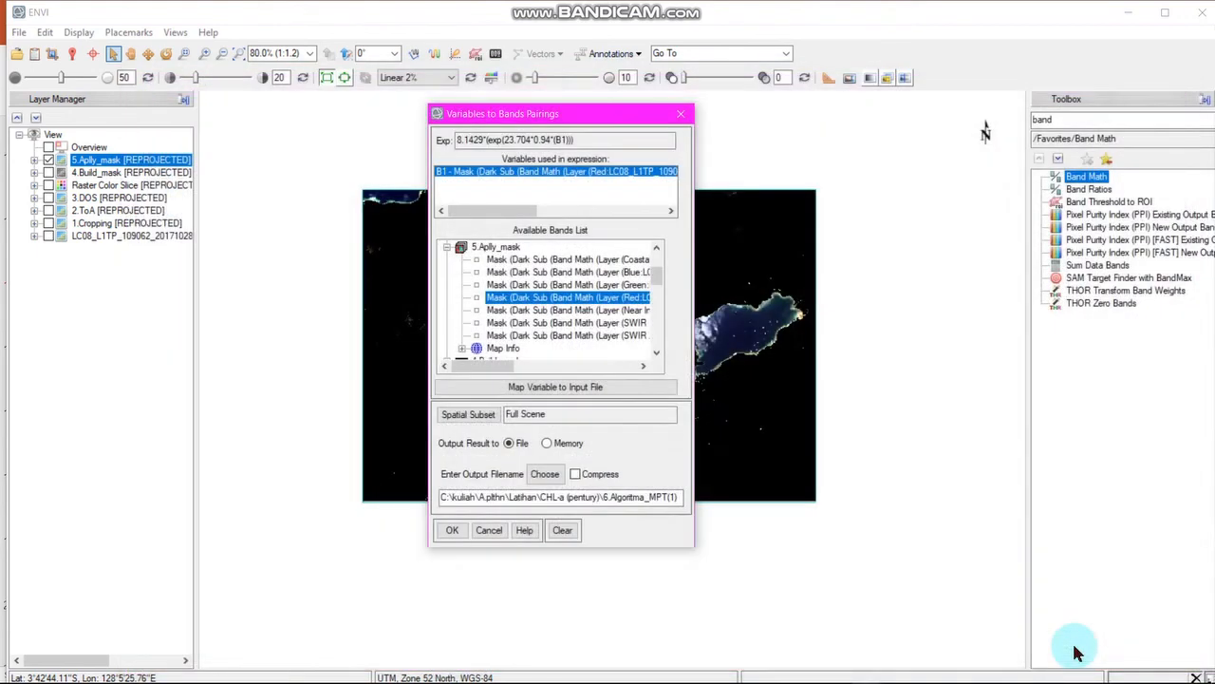
click(452, 530)
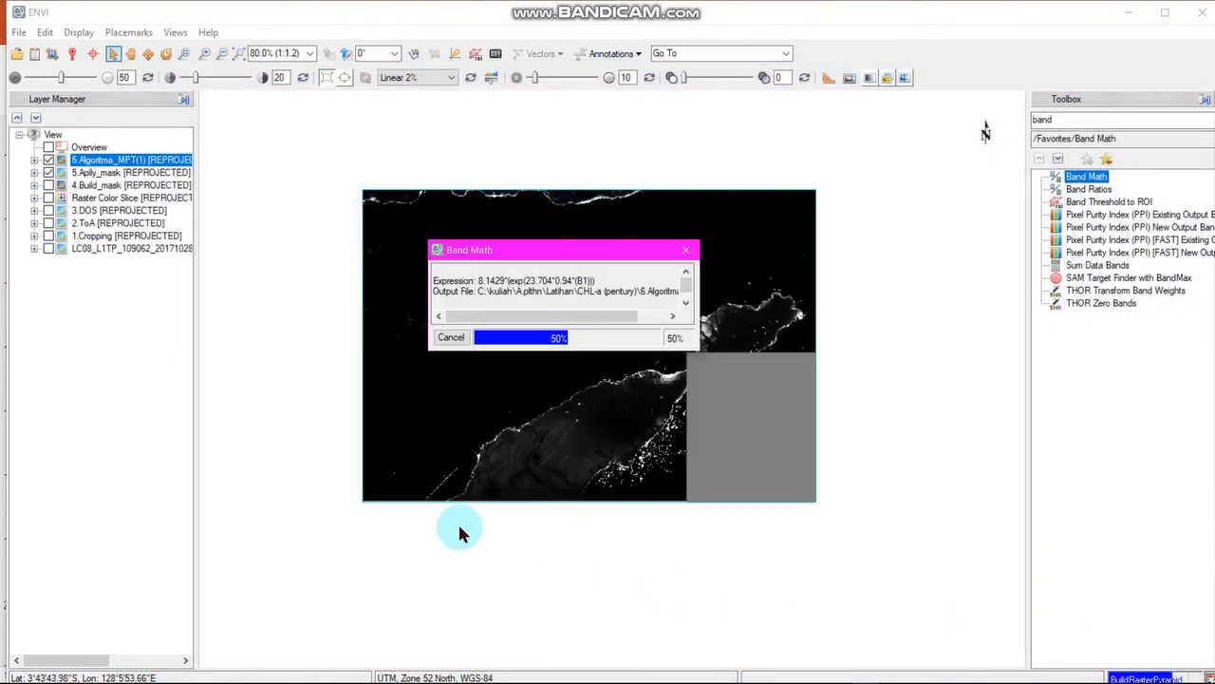
Inspect the pixel values of the 6.Algoritma_MPT(1) layer at several water locations with the Cursor Value crosshairs, closing the readout when done
click(94, 55)
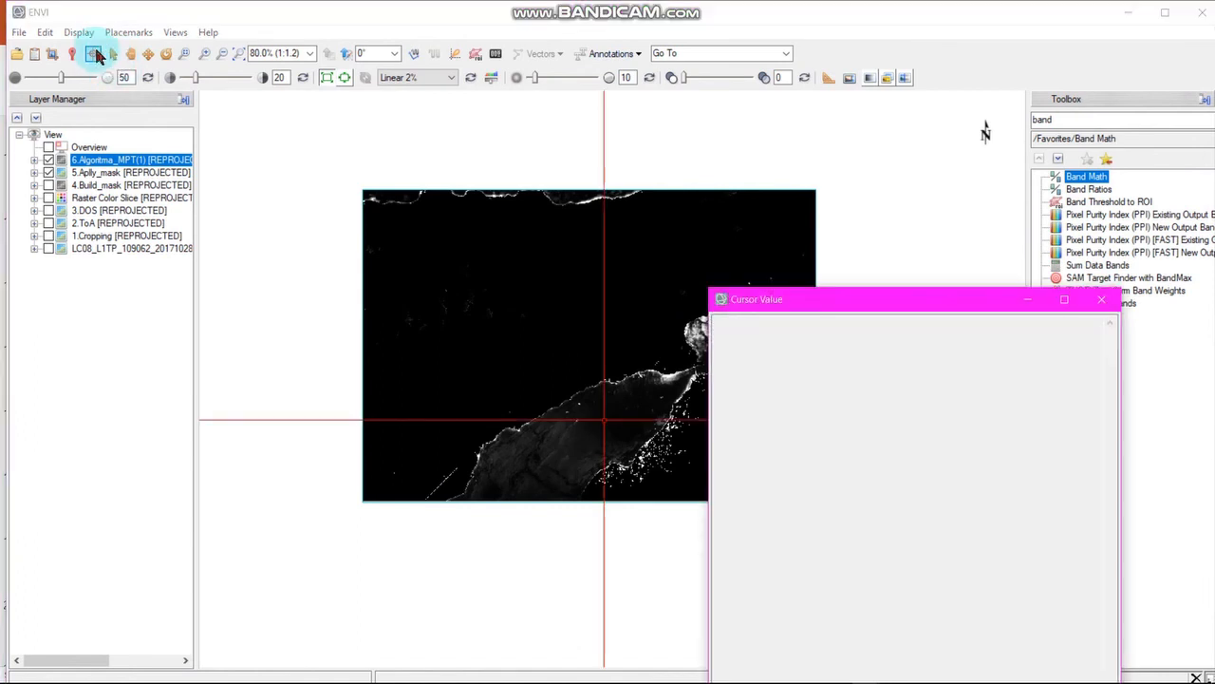
click(561, 454)
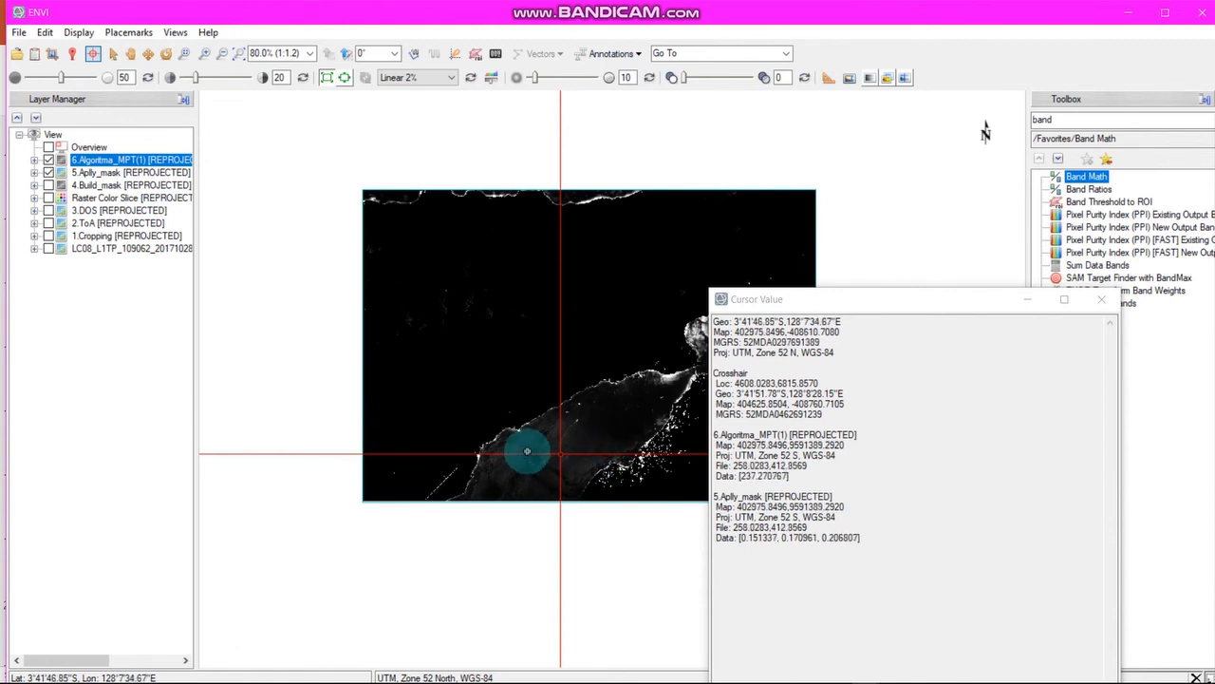
click(575, 425)
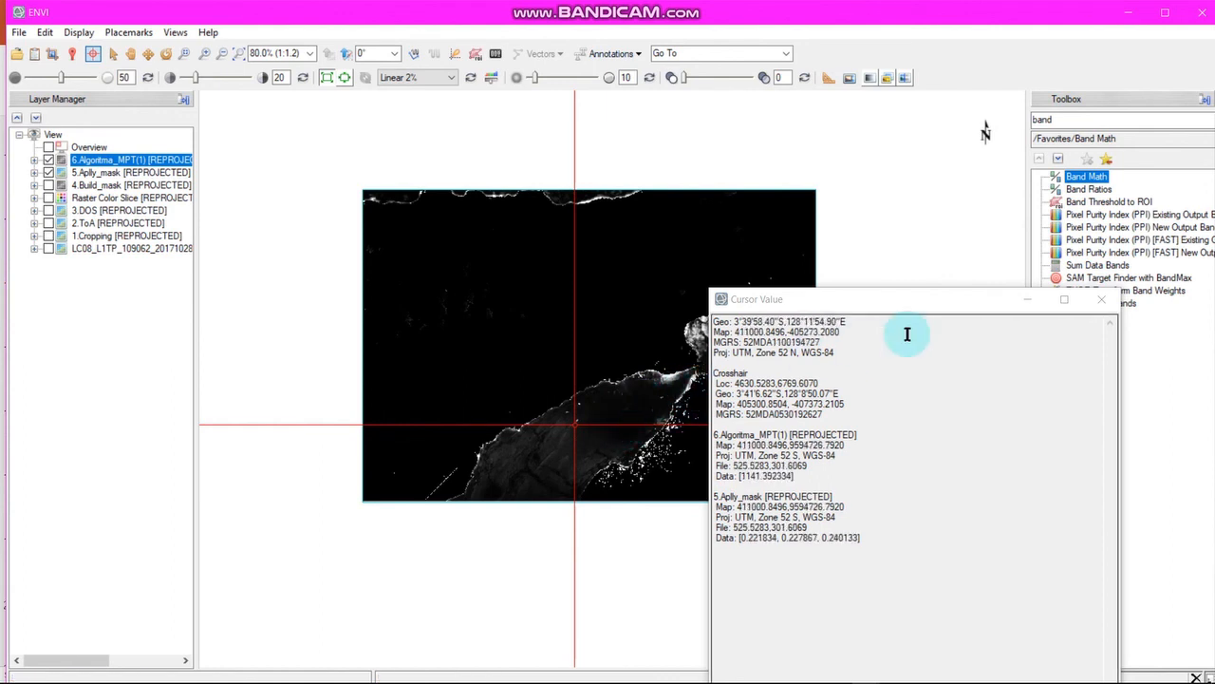
click(1100, 302)
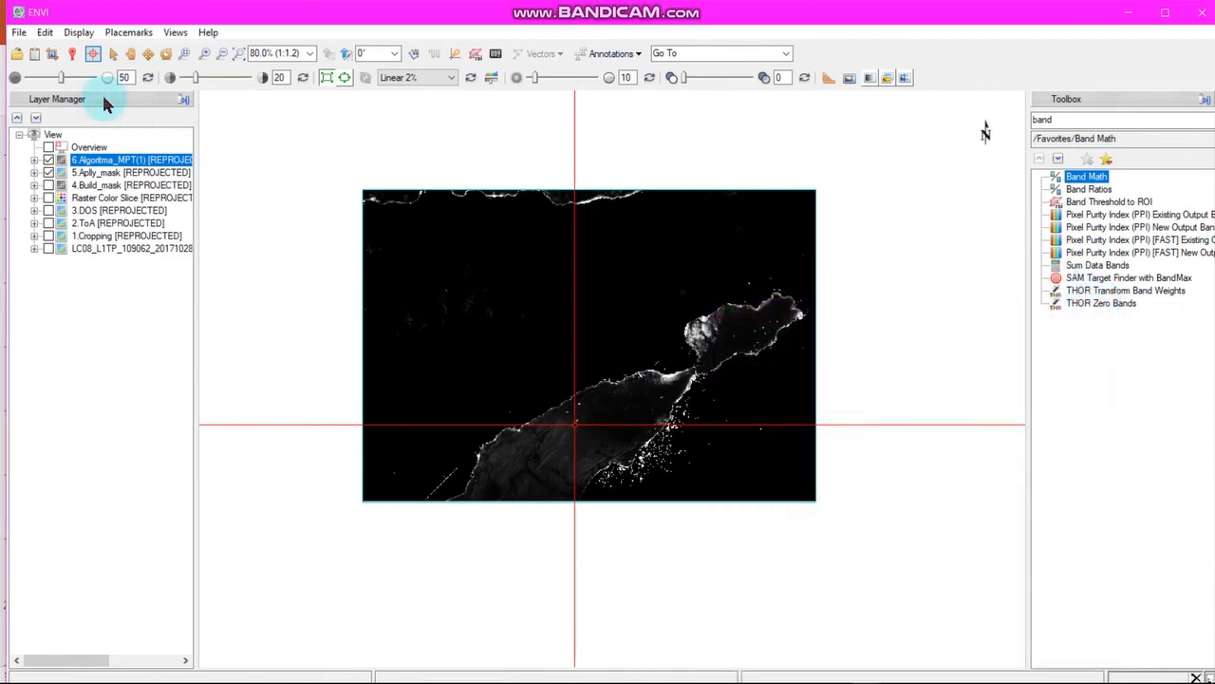
Start saving the 6.Algoritma_MPT(1) raster to a new file with TIFF as the output format
click(19, 35)
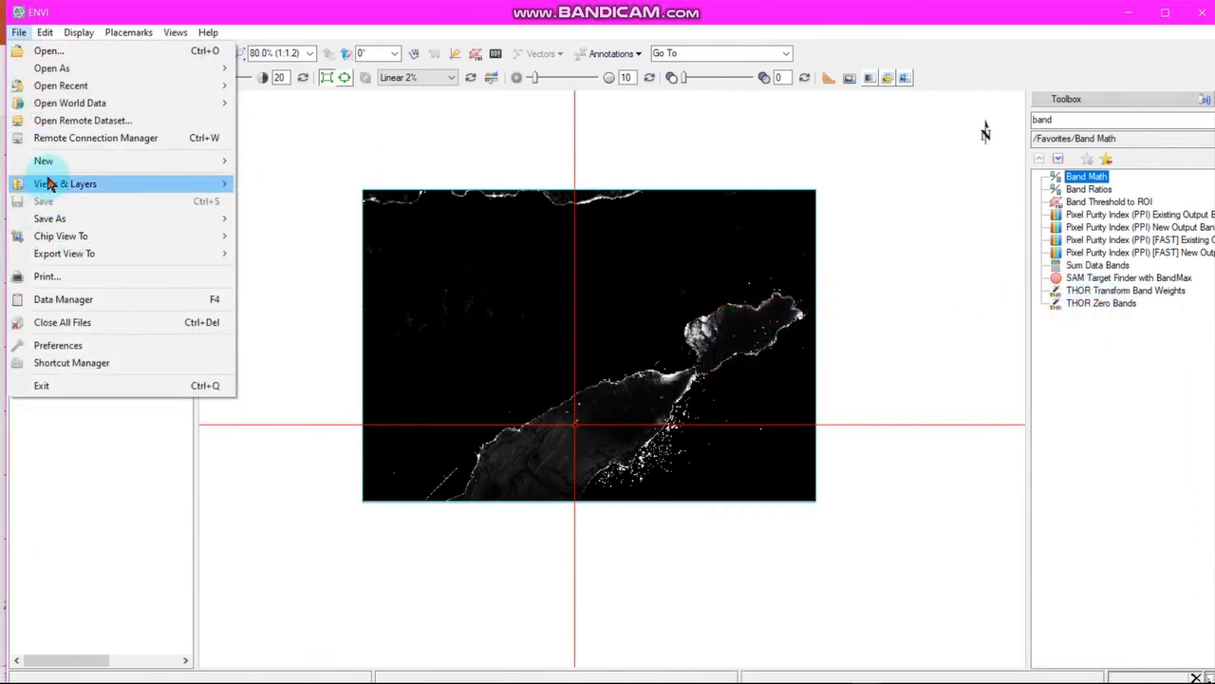
mouse_move(42, 186)
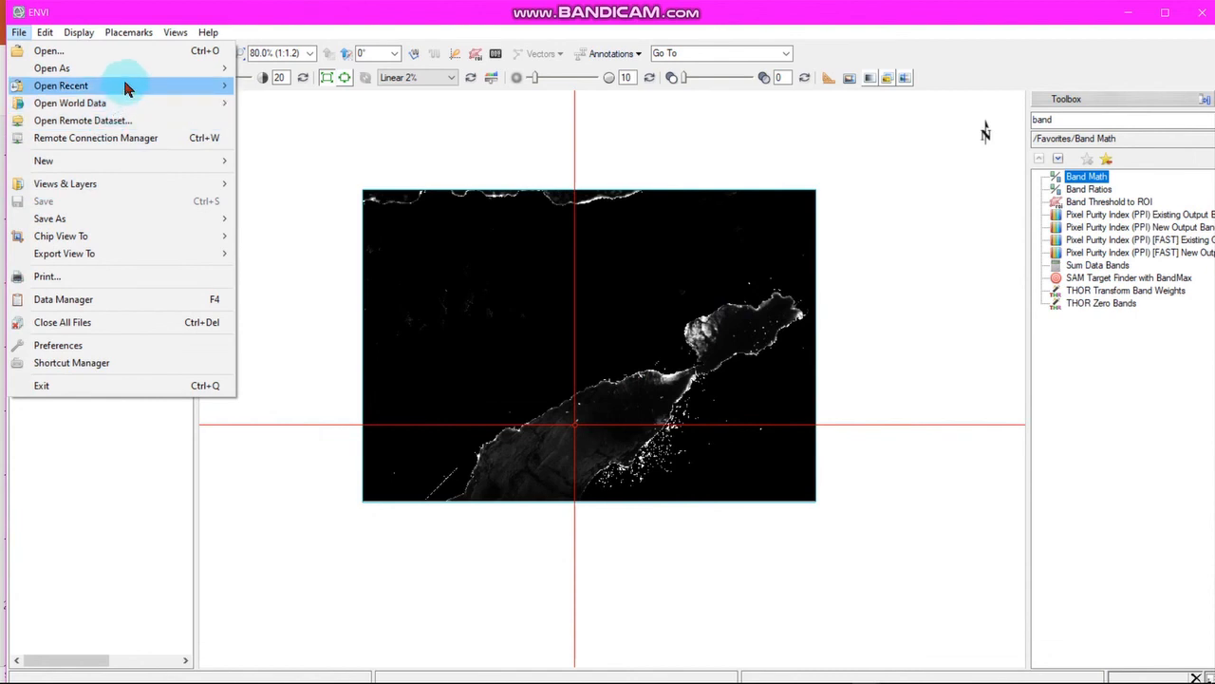
mouse_move(131, 63)
mouse_move(113, 216)
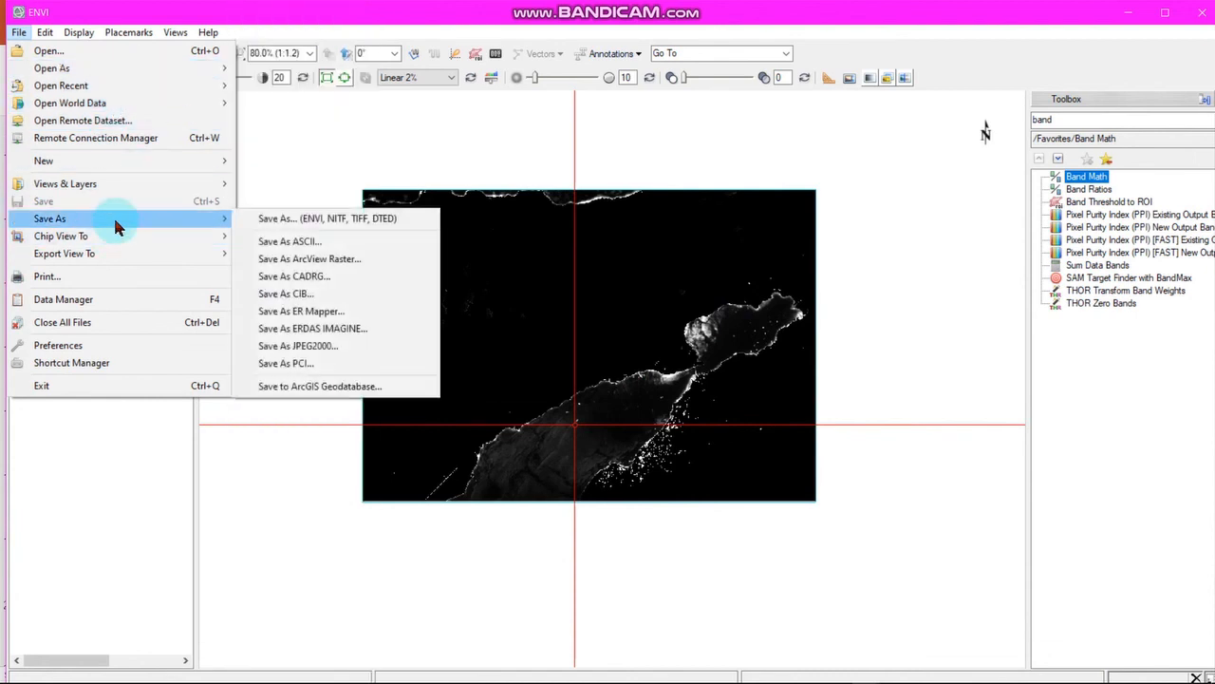
click(261, 217)
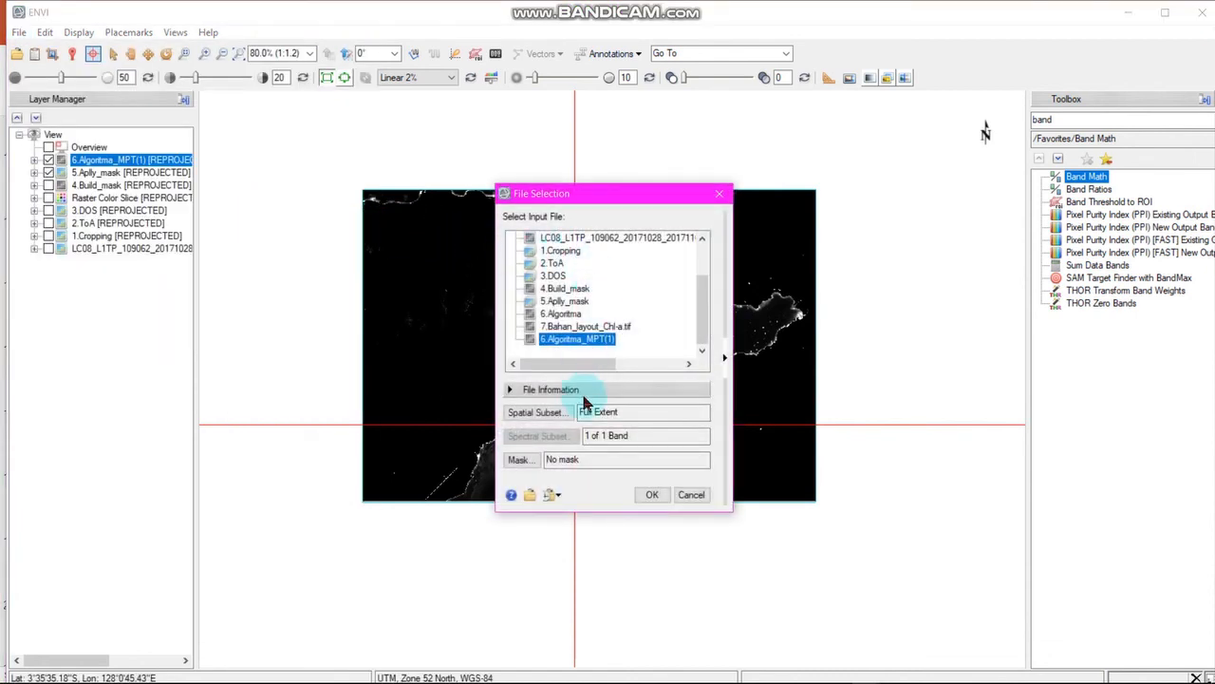
click(583, 342)
click(651, 493)
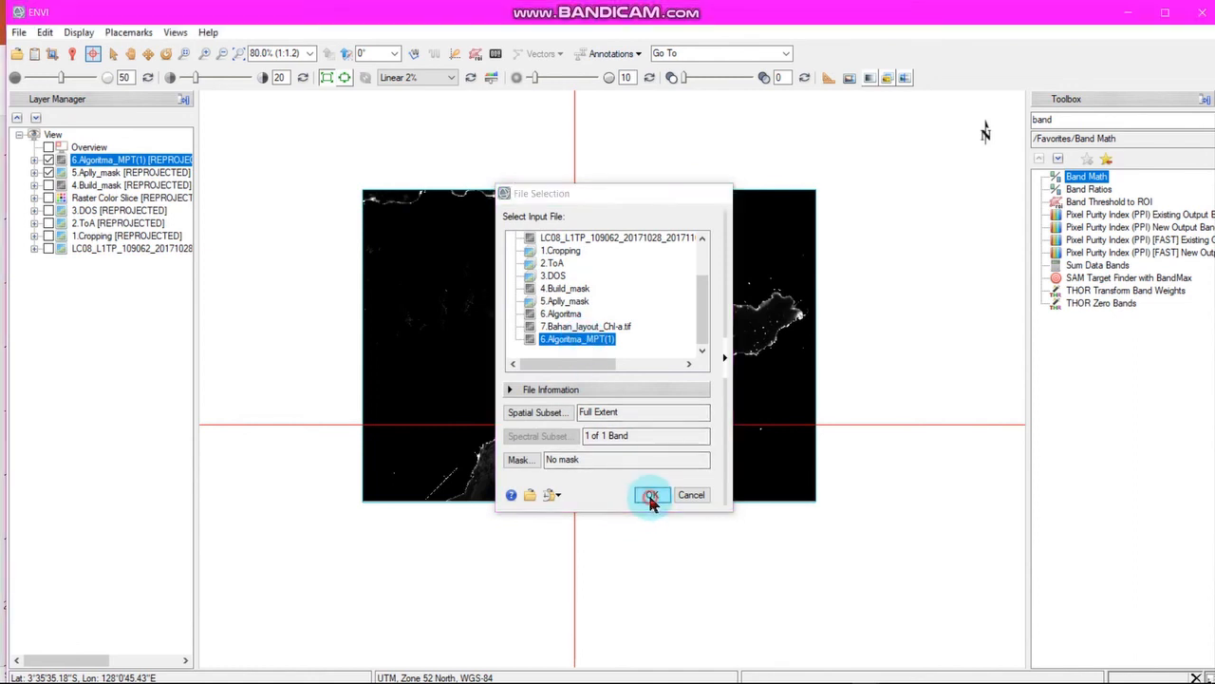
click(568, 305)
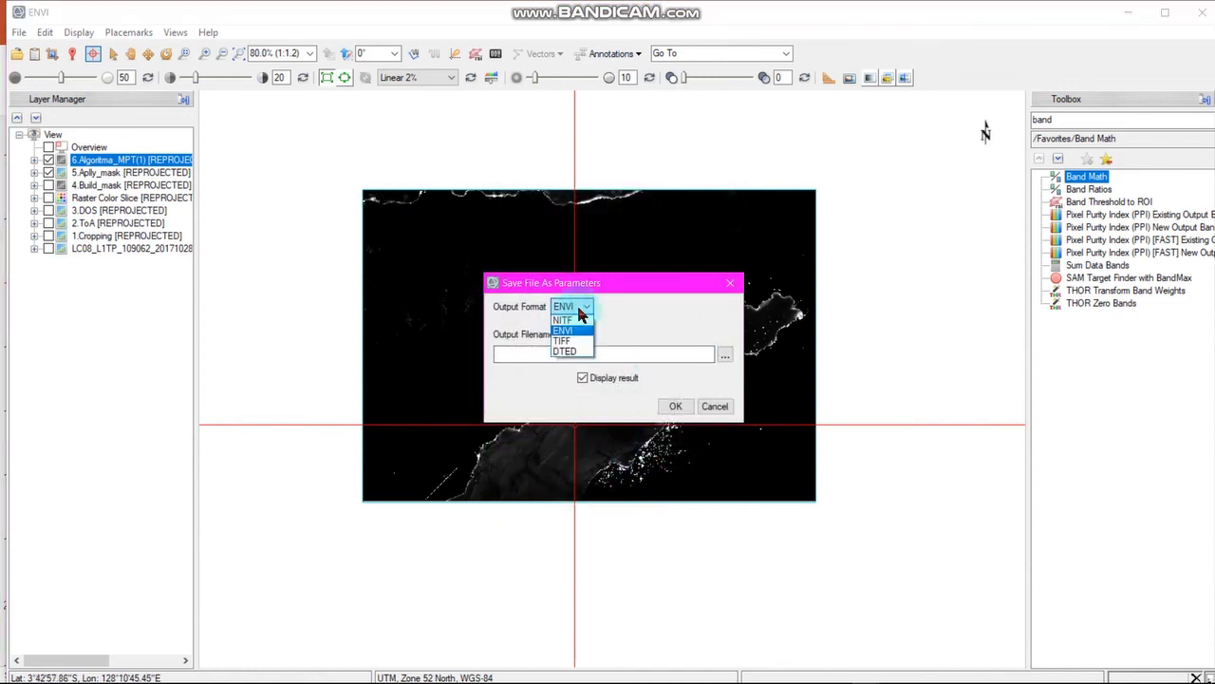
click(581, 342)
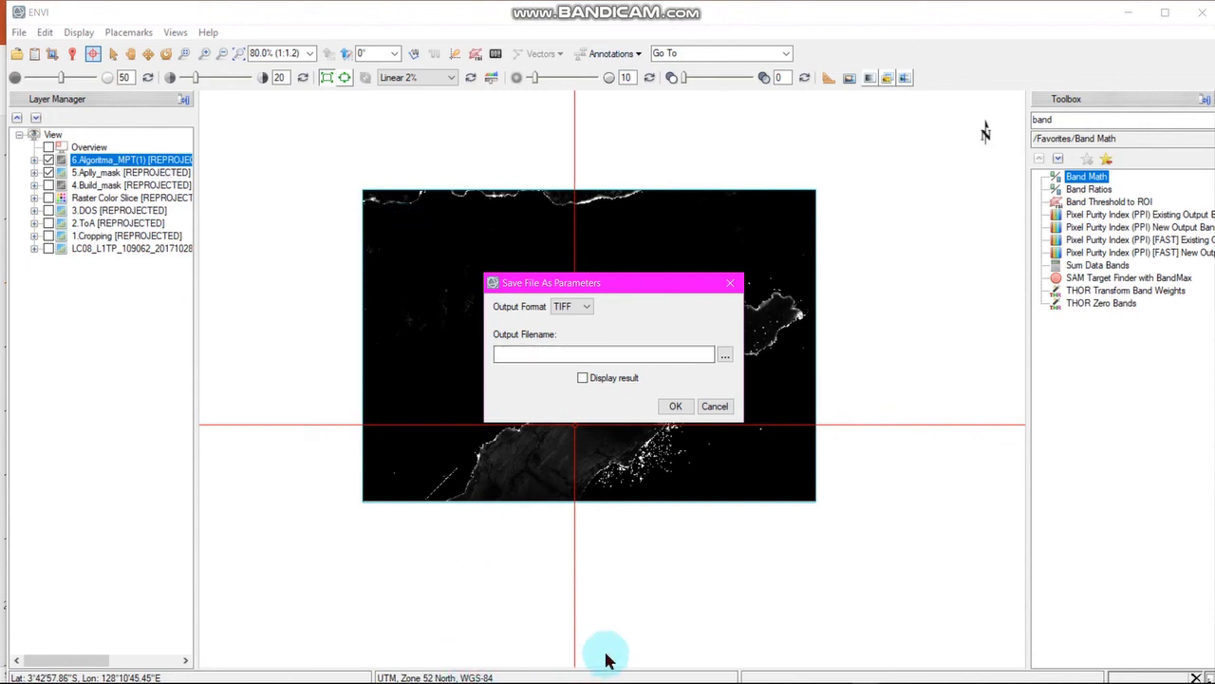
mouse_move(585, 672)
click(670, 673)
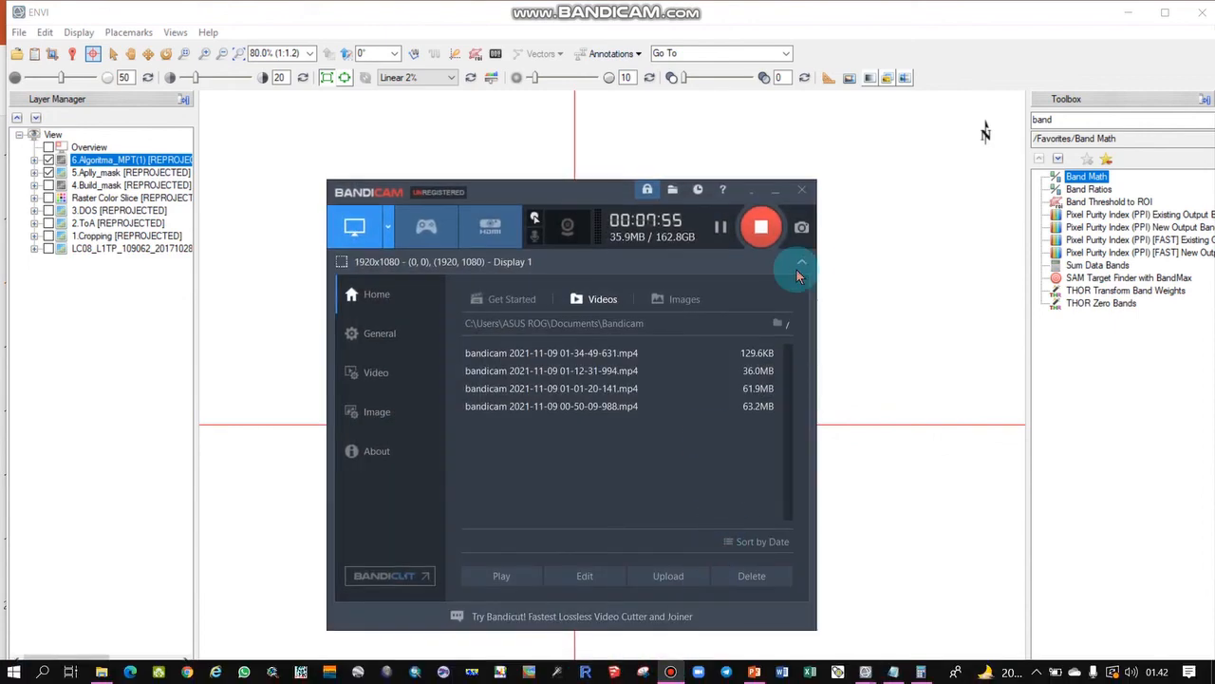